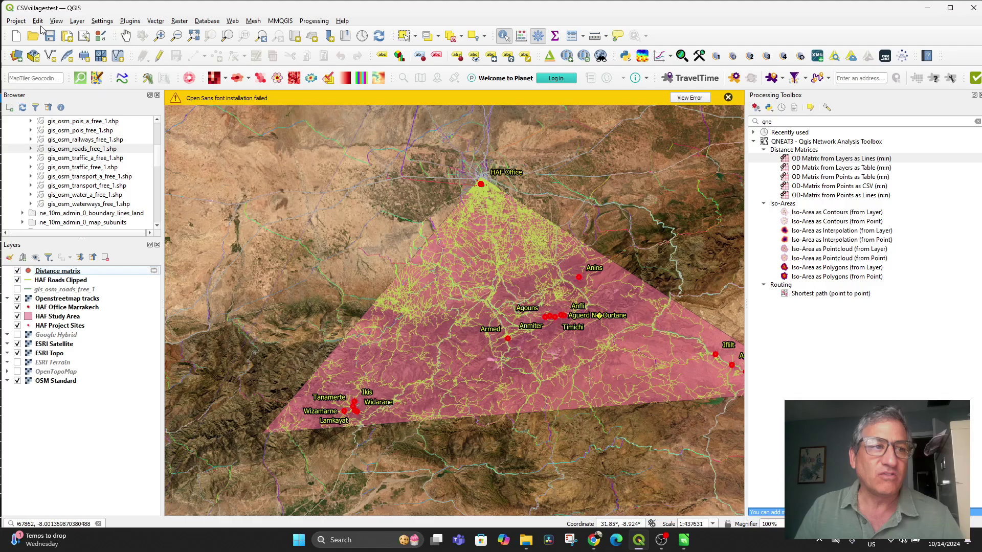
Start a new empty project, discarding the temporary scratch layers, and collapse the favourite data folder in the browser tree
click(15, 22)
click(23, 32)
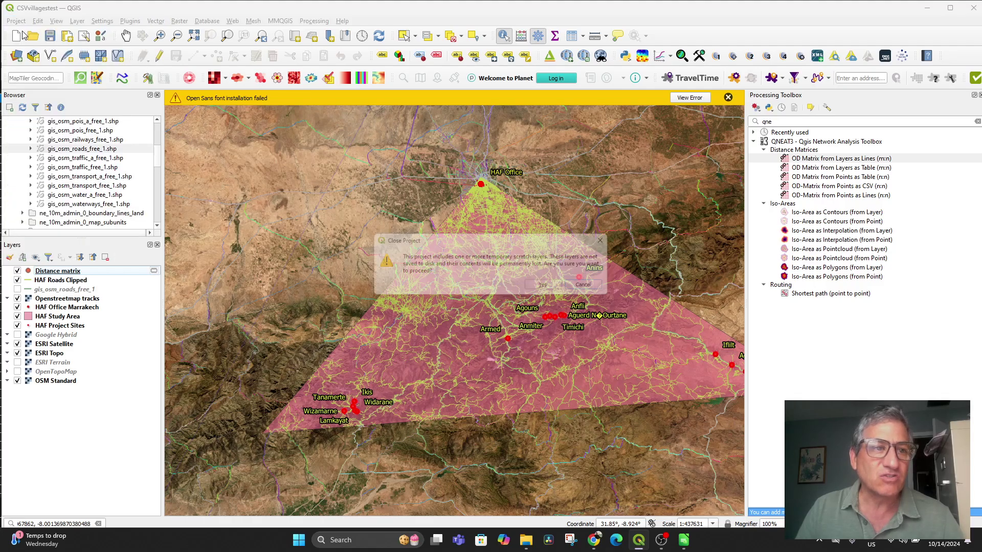
click(551, 288)
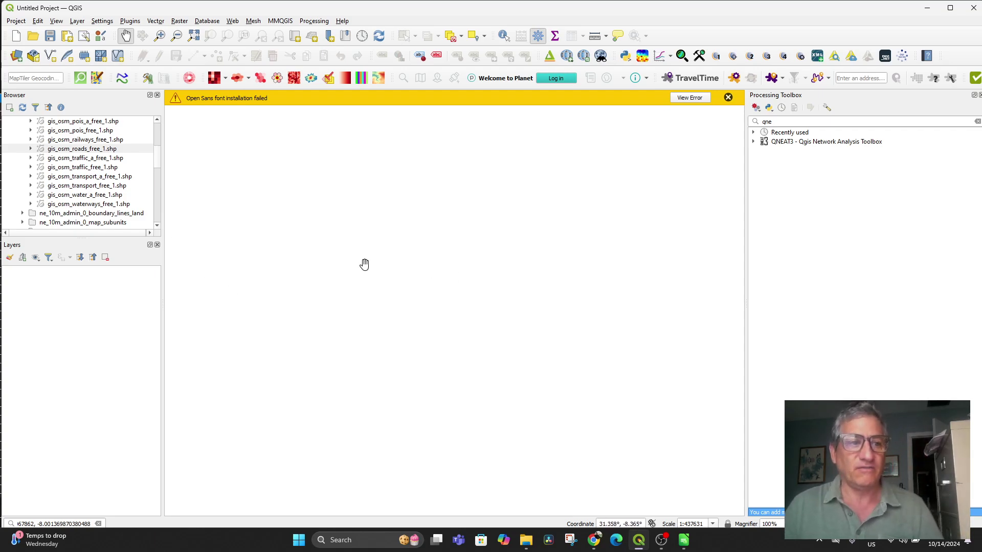
scroll(68, 191, up, 4)
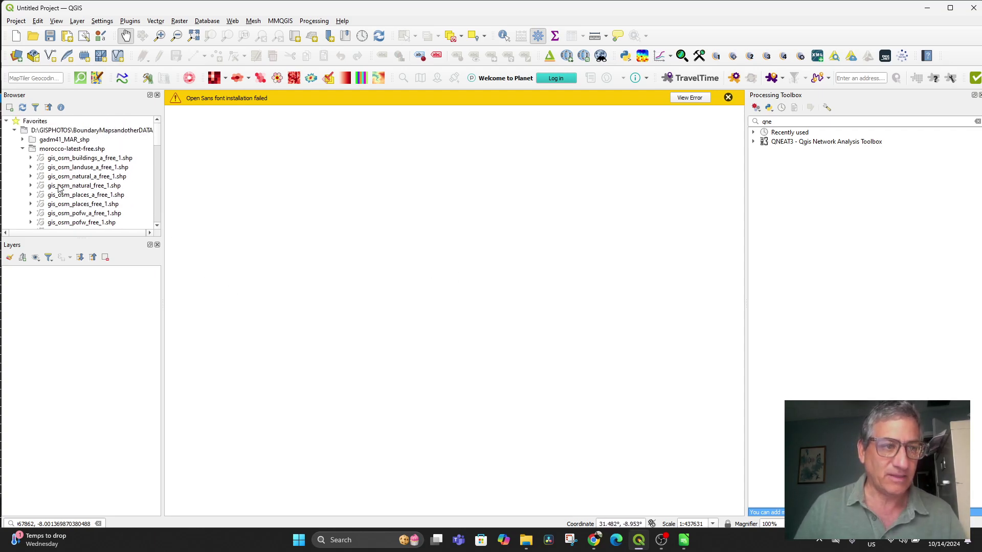
click(14, 130)
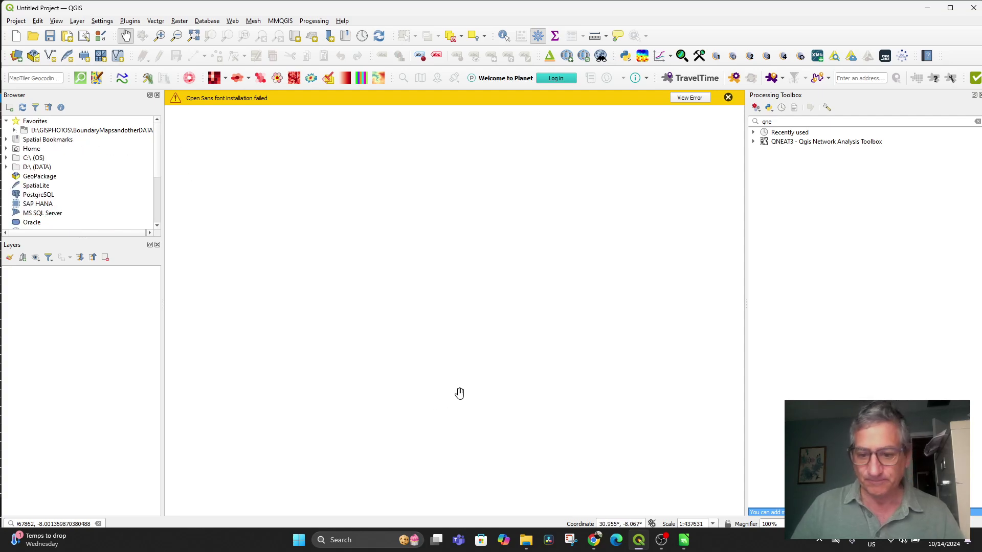
Switch to the HAF Project Sites.csv spreadsheet in LibreOffice Calc and look at its first columns
click(688, 544)
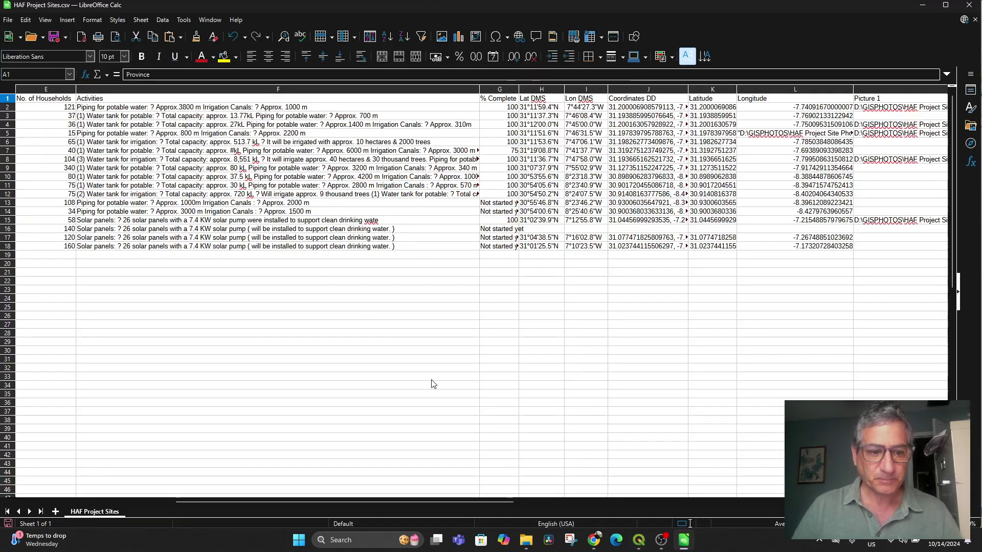
drag(471, 500, 335, 500)
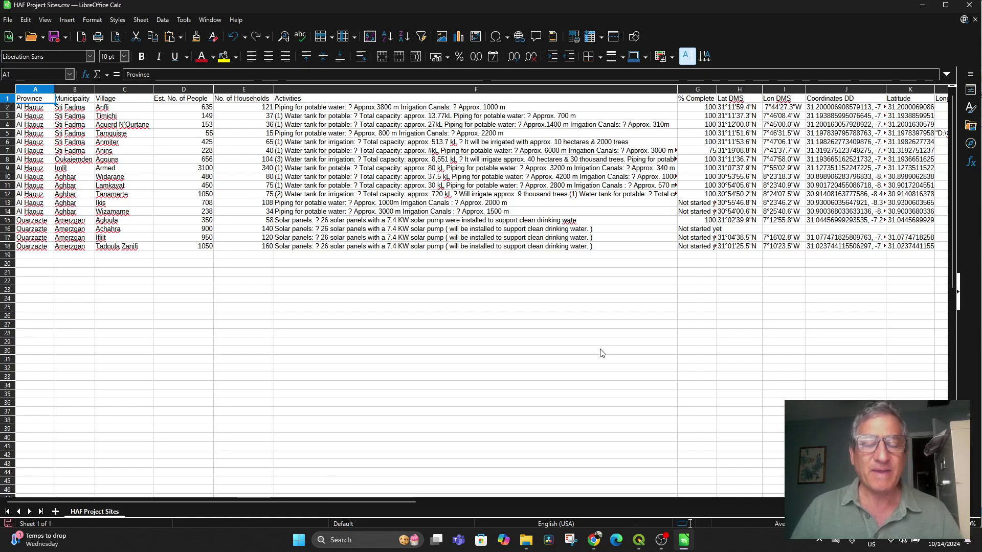
Switch to the Outlook mailbox in Chrome and search all folders for the contact's first name
mouse_move(594, 540)
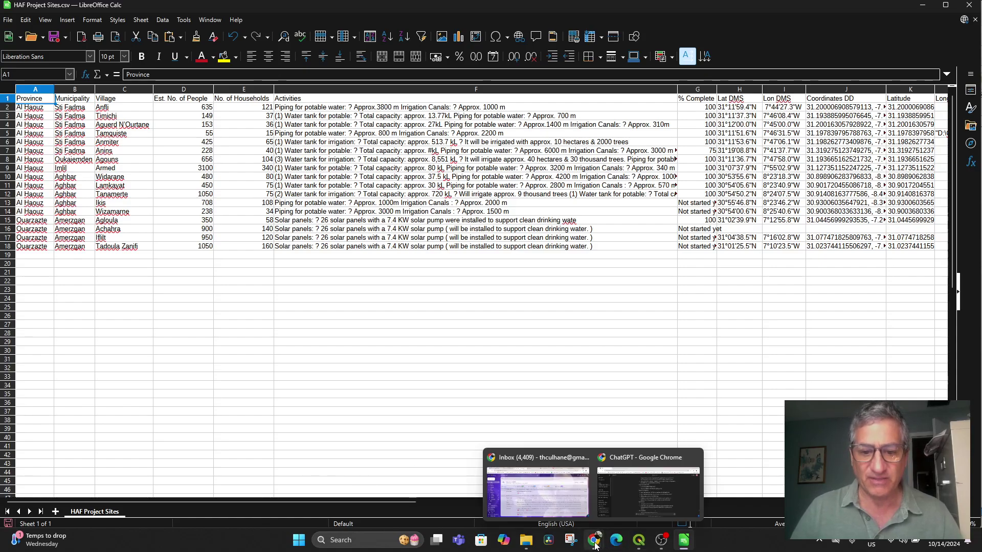
click(567, 502)
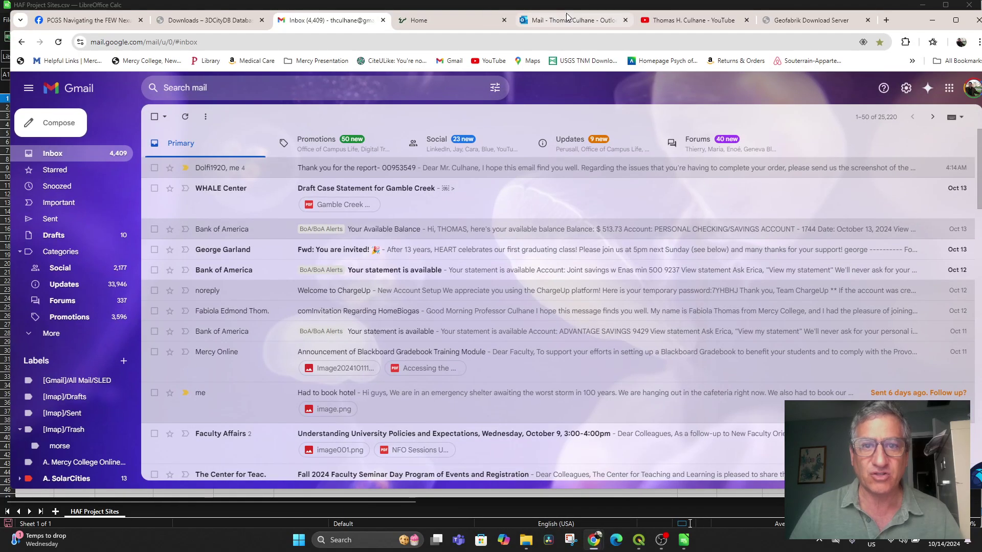
click(573, 20)
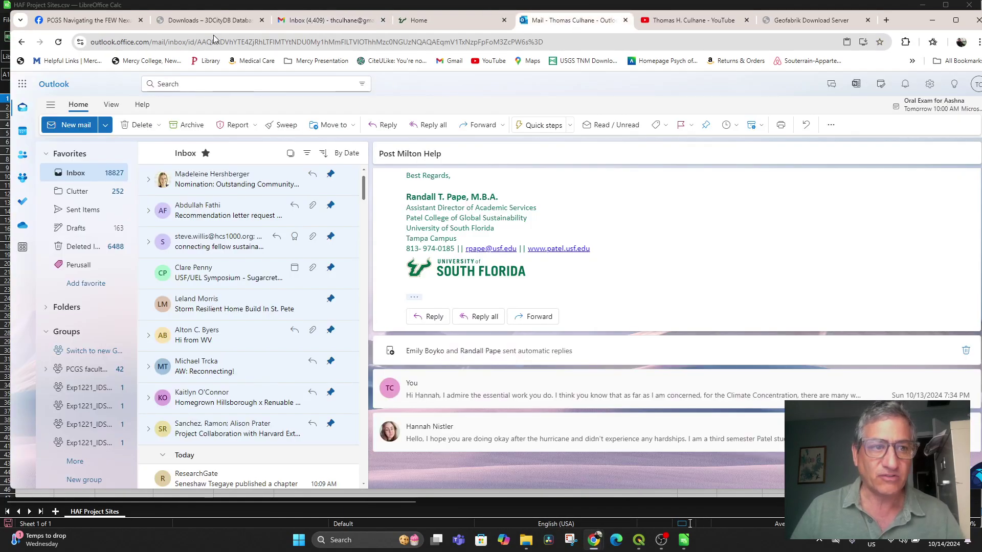
click(198, 82)
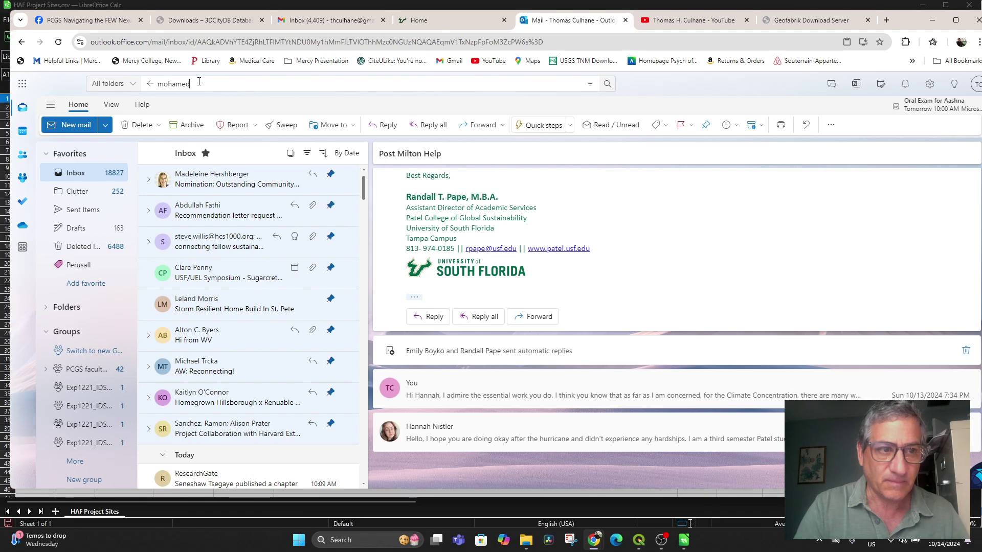
key(Return)
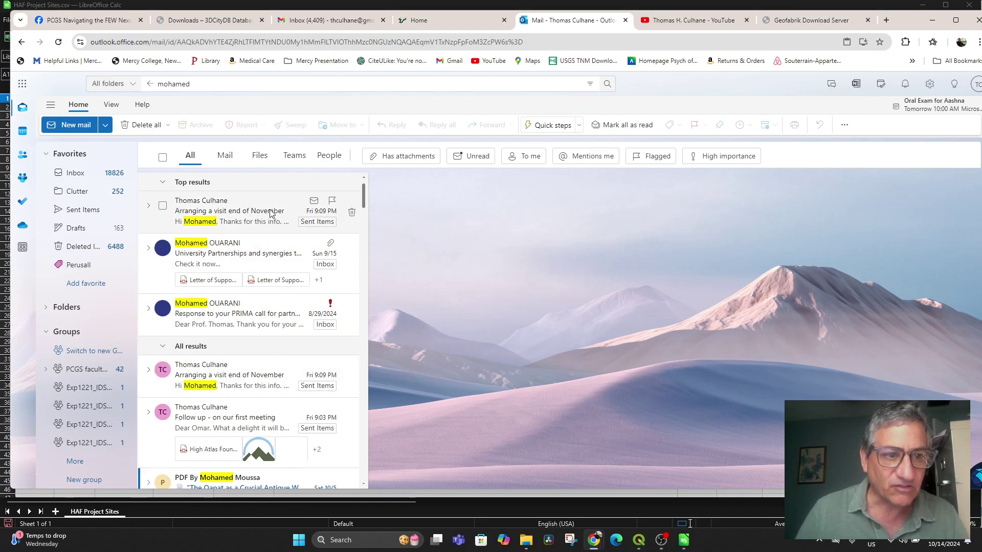
Open the High Atlas Foundation water infrastructure report PDF attached to the "Follow up - on our first meeting" email
scroll(215, 400, down, 1)
click(215, 399)
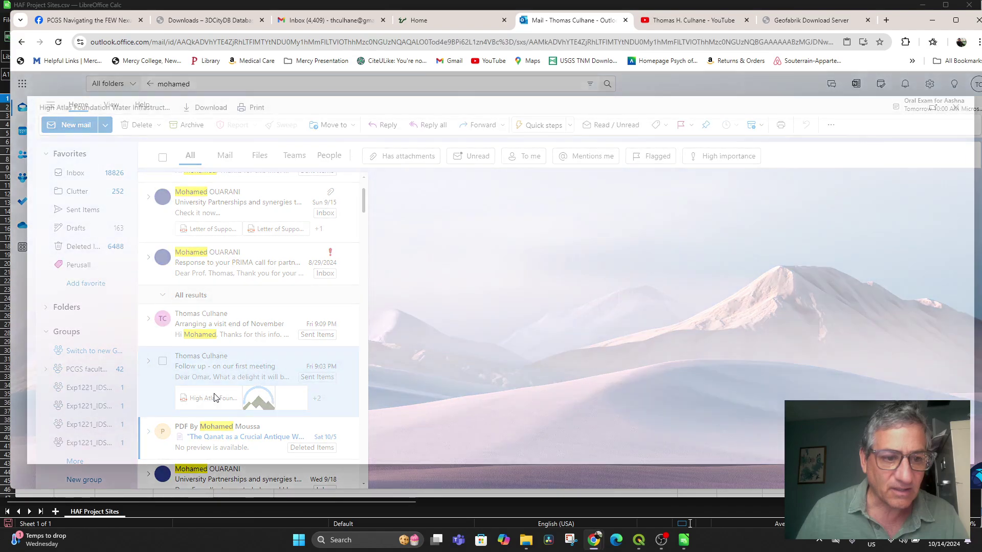
click(745, 160)
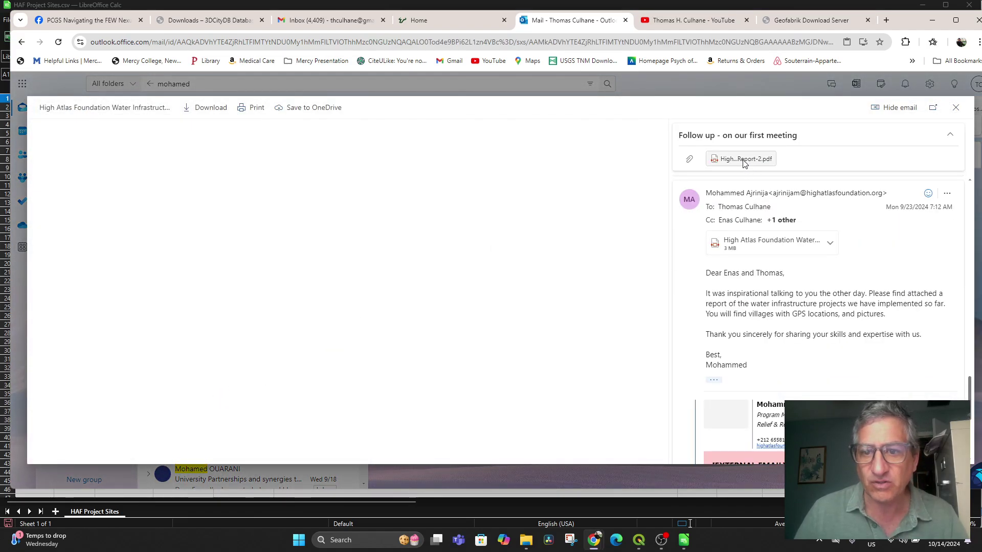
Examine the report's table of program activities by village and compare it with the HAF Project Sites spreadsheet in LibreOffice Calc
scroll(505, 238, down, 5)
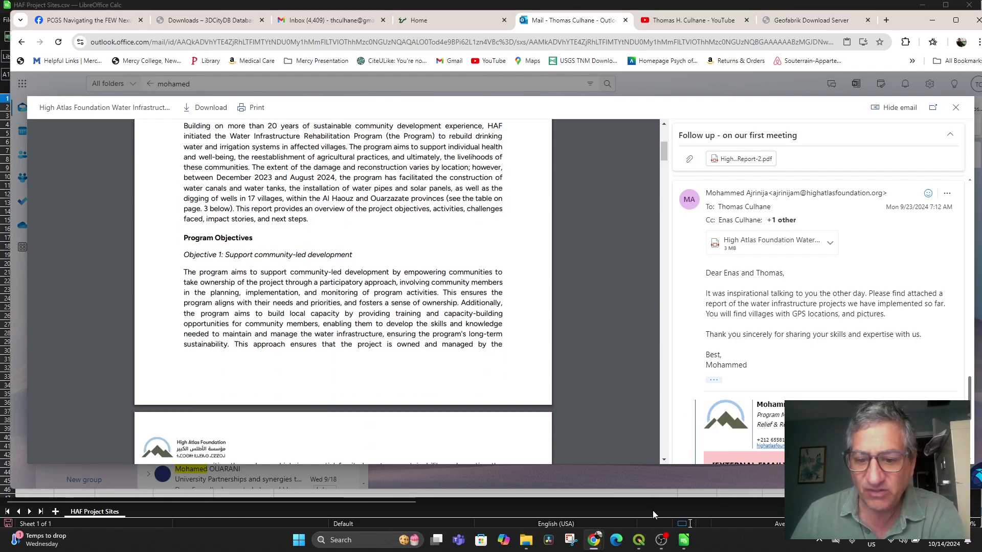
mouse_move(661, 538)
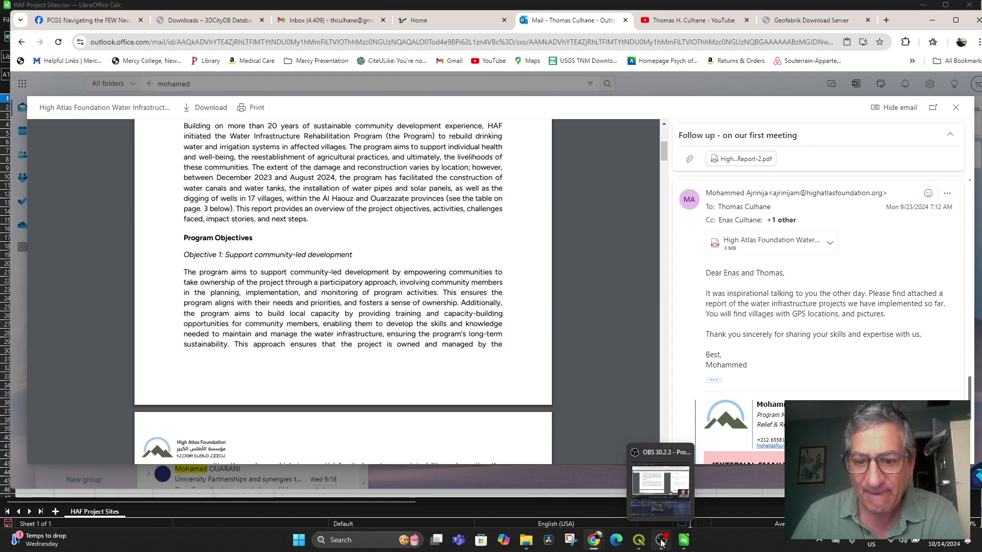
scroll(363, 268, down, 8)
scroll(363, 268, down, 15)
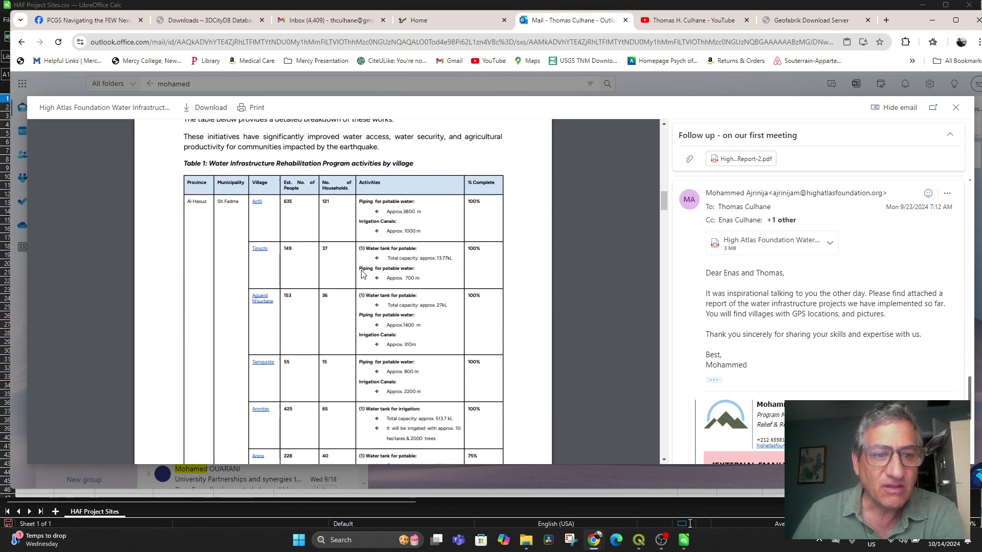
scroll(360, 249, down, 15)
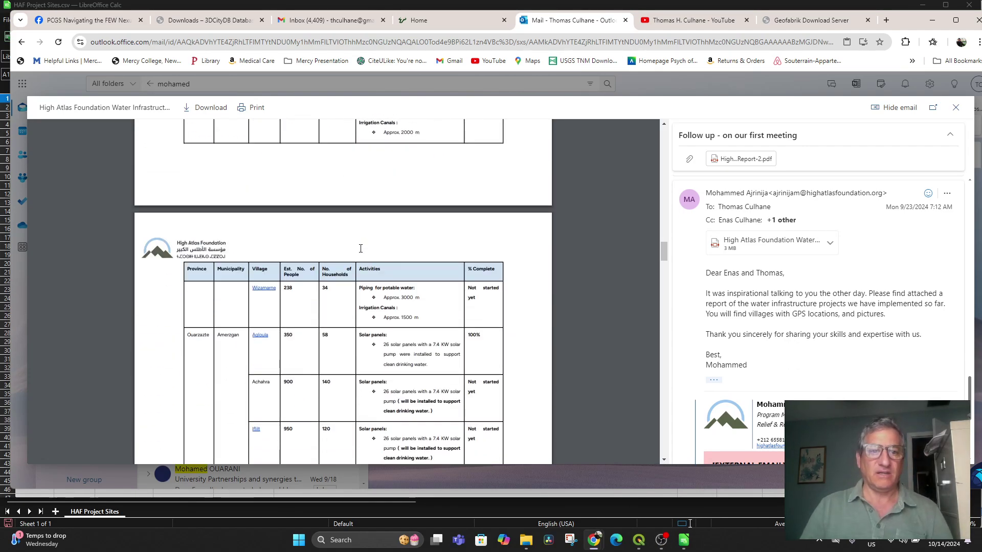
scroll(359, 253, up, 10)
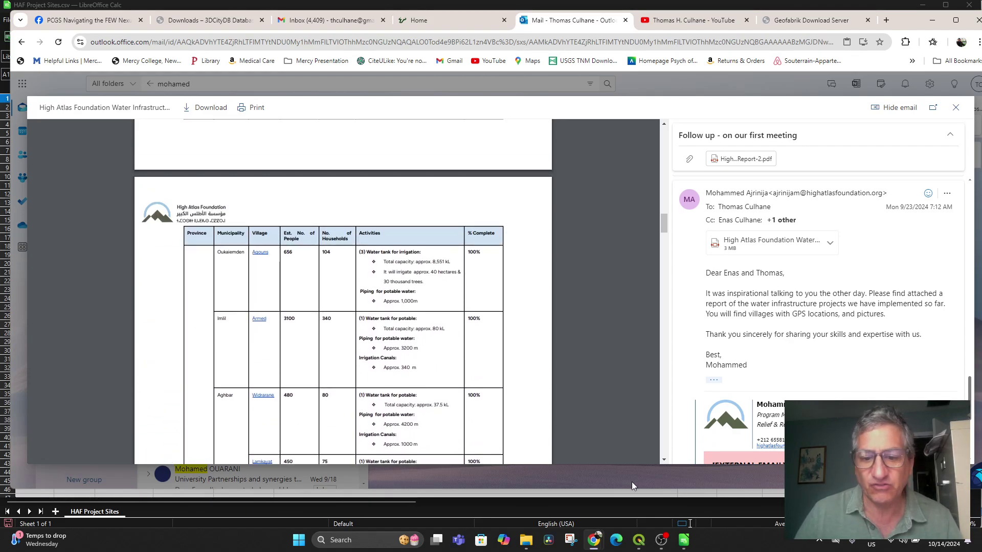
click(684, 539)
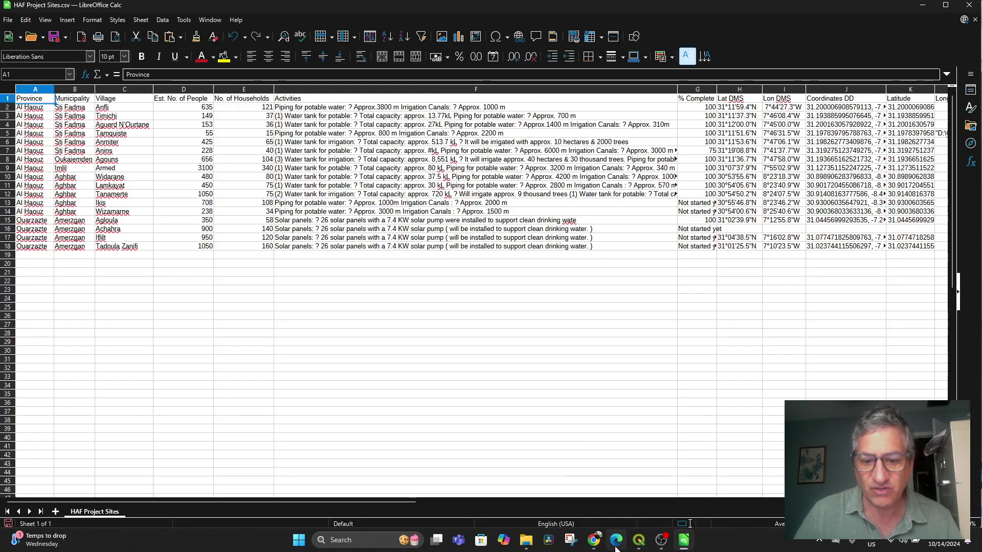
click(597, 542)
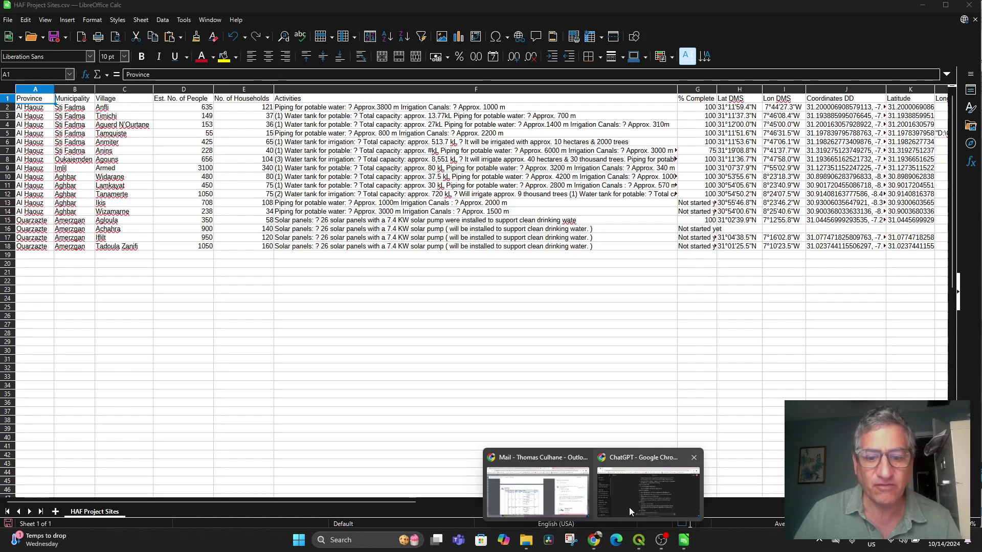
click(542, 482)
Open the Agloula village link from the report table in a new Google Maps tab and display the marker's decimal coordinates
scroll(285, 363, down, 15)
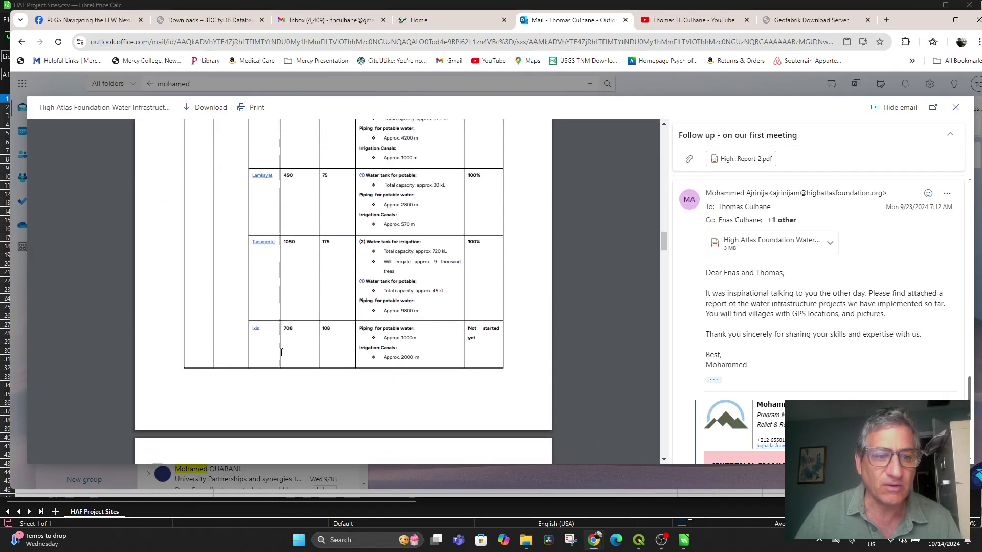
scroll(260, 365, up, 5)
scroll(259, 365, up, 1)
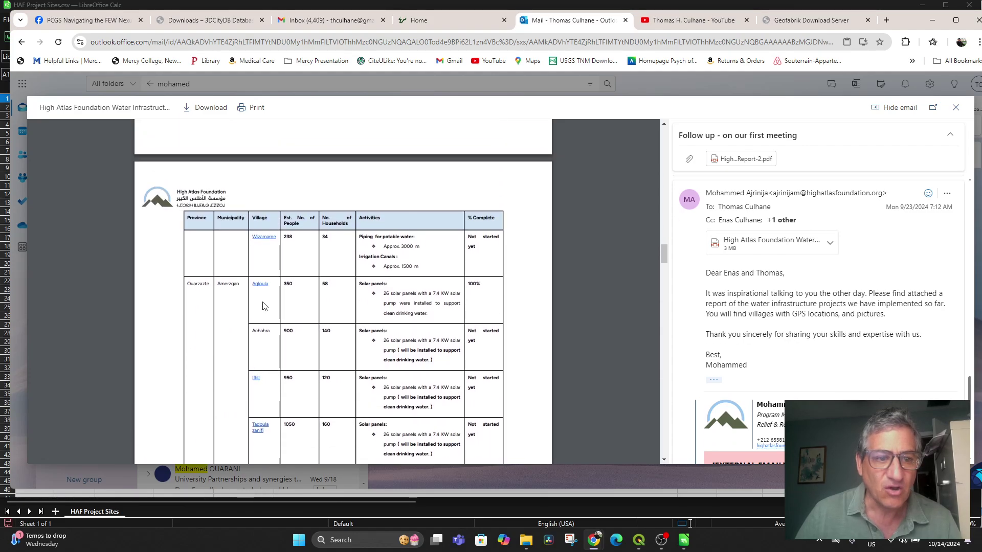
right_click(260, 284)
click(290, 296)
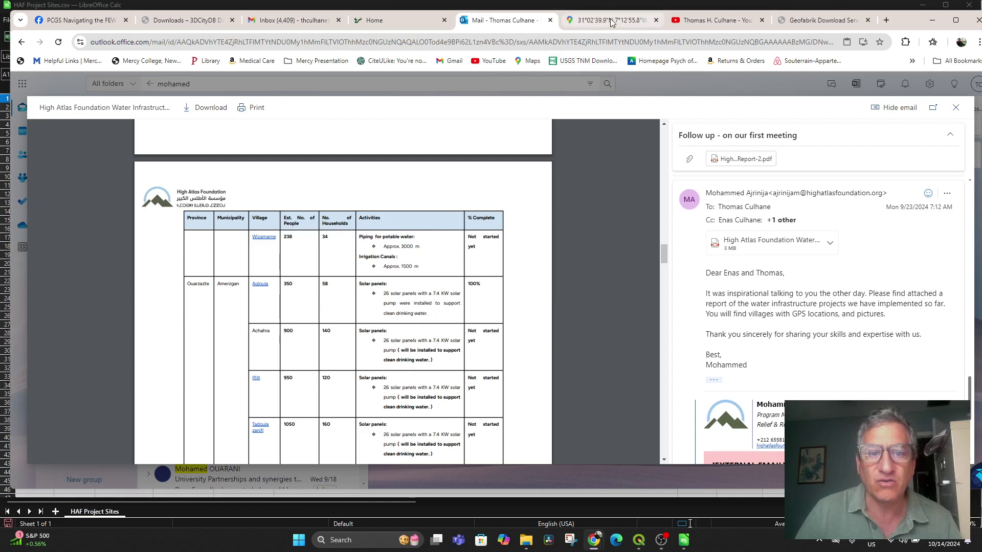
click(610, 19)
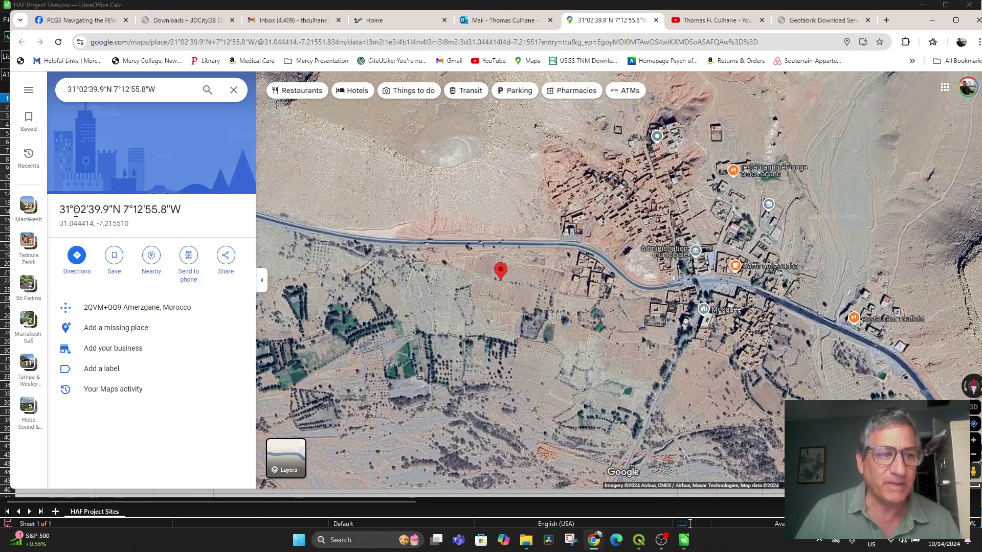
right_click(502, 272)
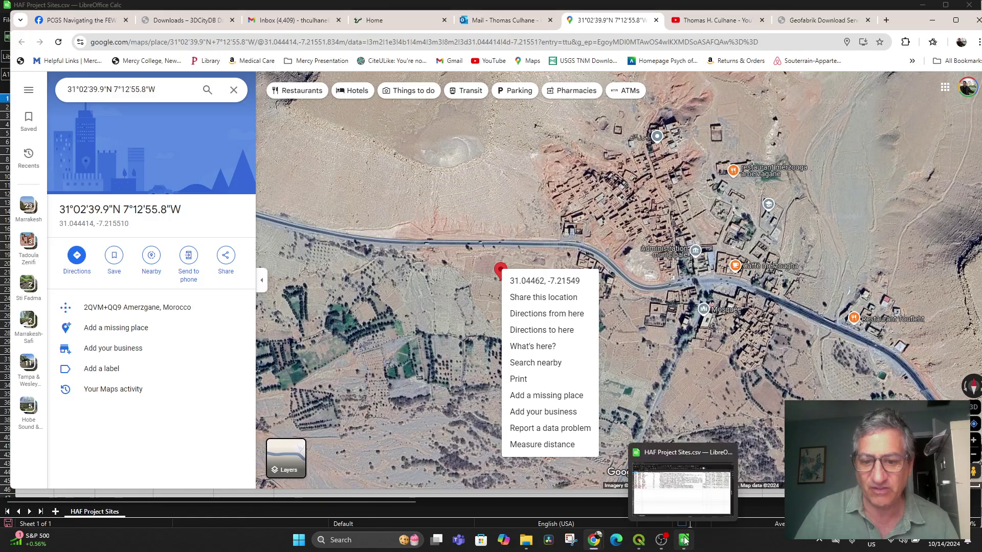
Switch to the HAF Project Sites spreadsheet in LibreOffice Calc and narrow the Activities and Est. No. of People columns
click(685, 540)
drag(677, 91, 635, 91)
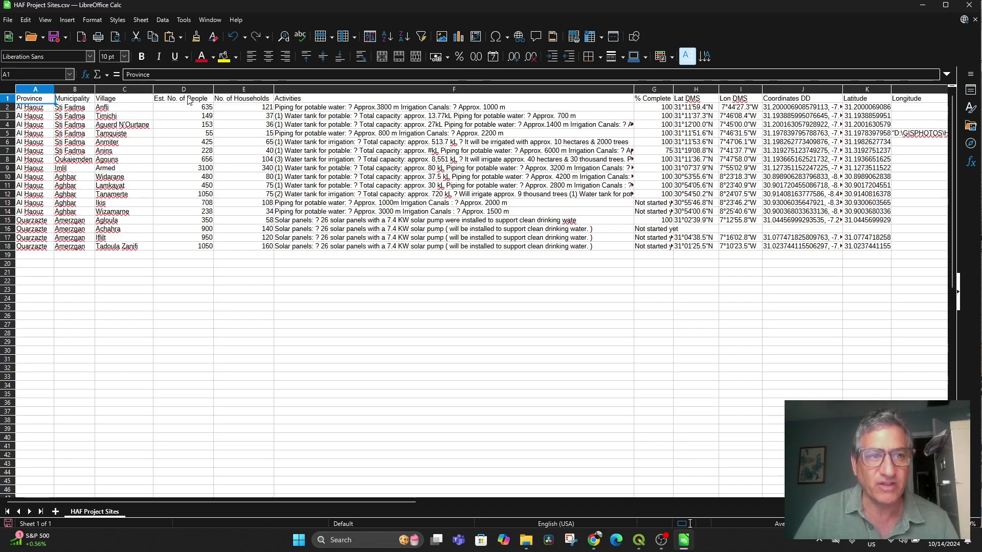
drag(215, 89, 210, 89)
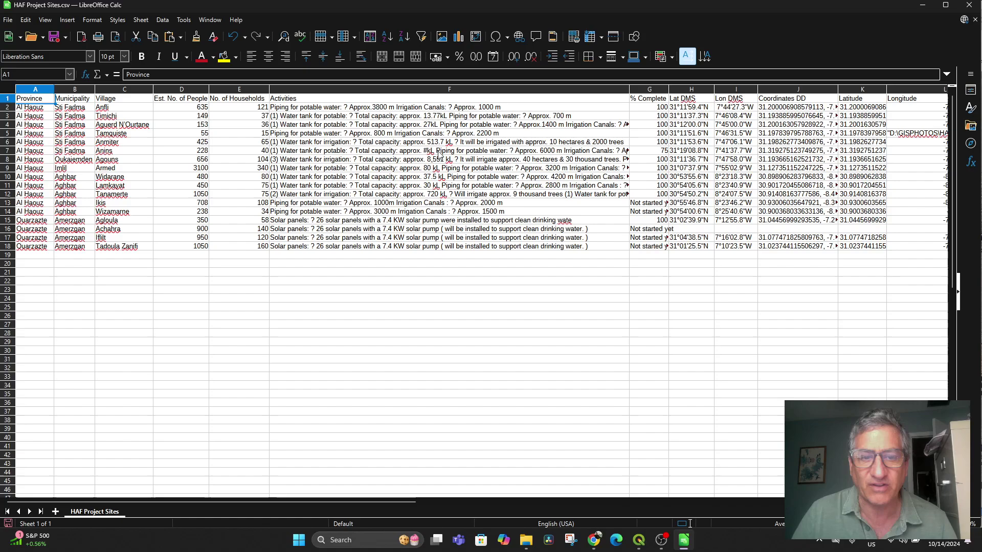
Select the Lat DMS, Lon DMS and Coordinates DD columns one after another to review the coordinate formats
click(691, 90)
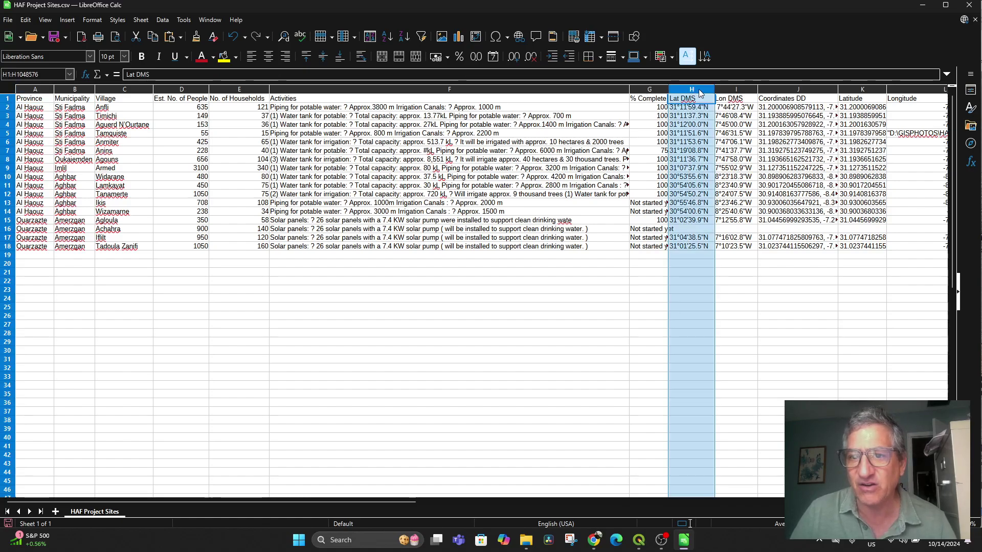
click(730, 90)
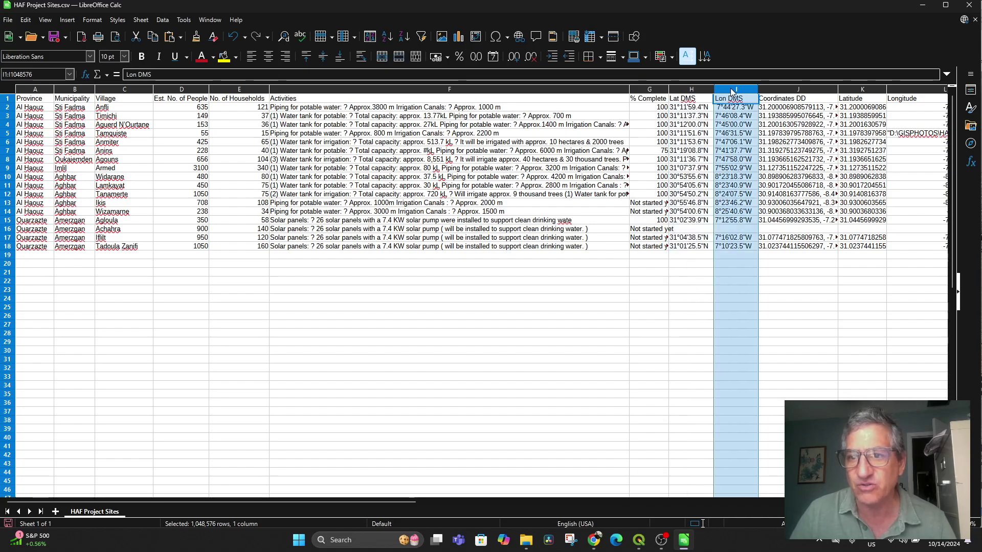
click(788, 90)
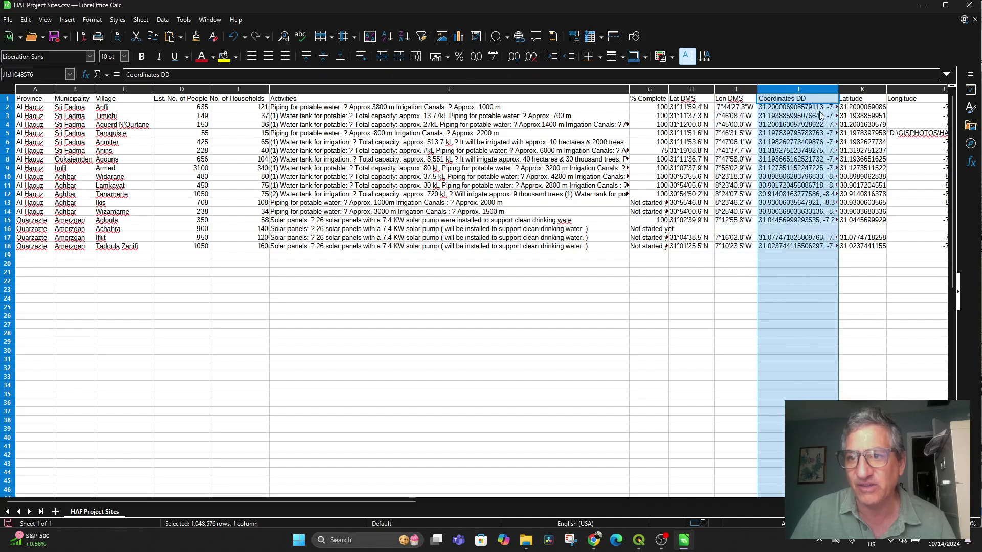
Widen the Coordinates DD column slightly and narrow the Longitude column
mouse_move(839, 96)
mouse_down()
mouse_move(872, 95)
mouse_move(841, 89)
mouse_up()
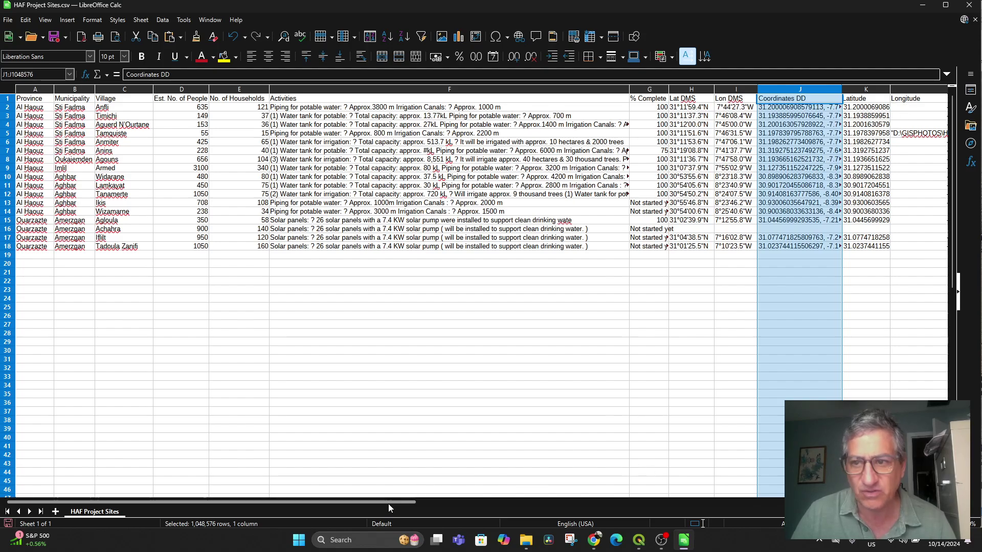
drag(389, 504, 477, 501)
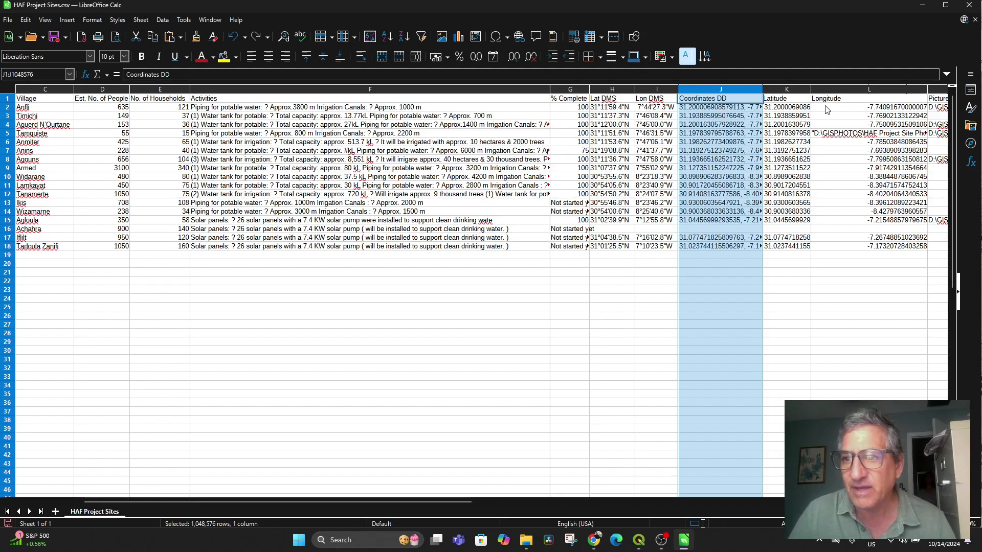
drag(927, 89, 903, 89)
Clear the misplaced photo path from the Longitude cell L5 in the Tamguiste row
click(853, 135)
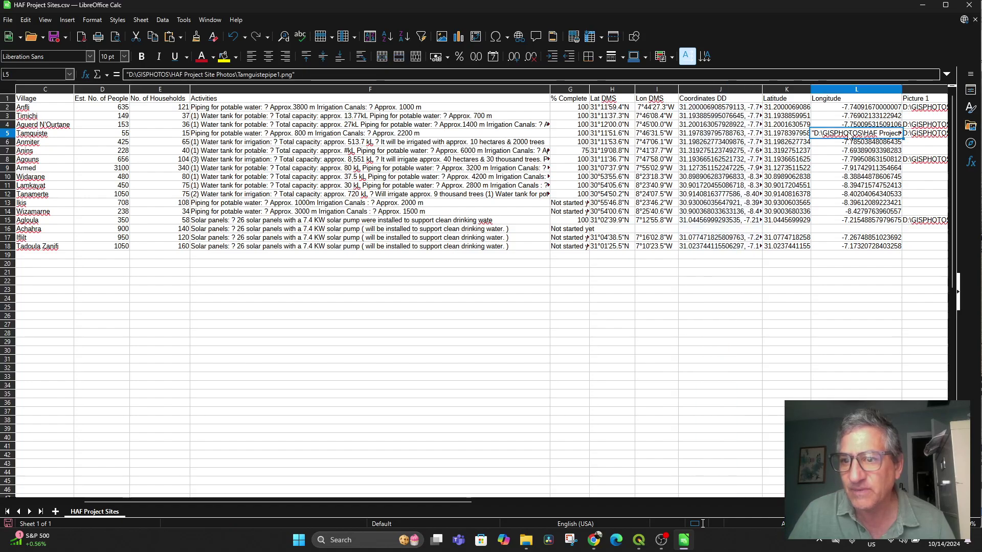
double_click(847, 136)
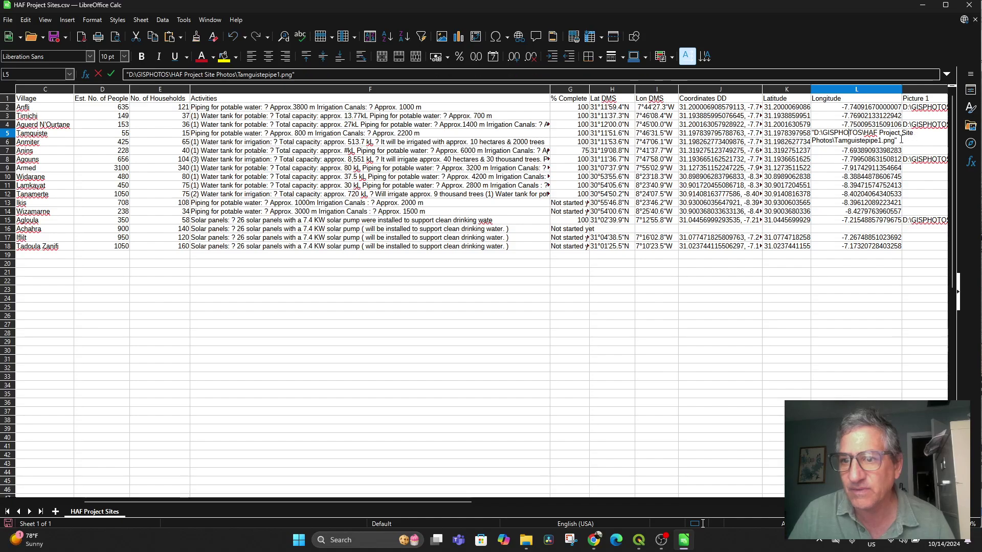
drag(901, 139, 806, 141)
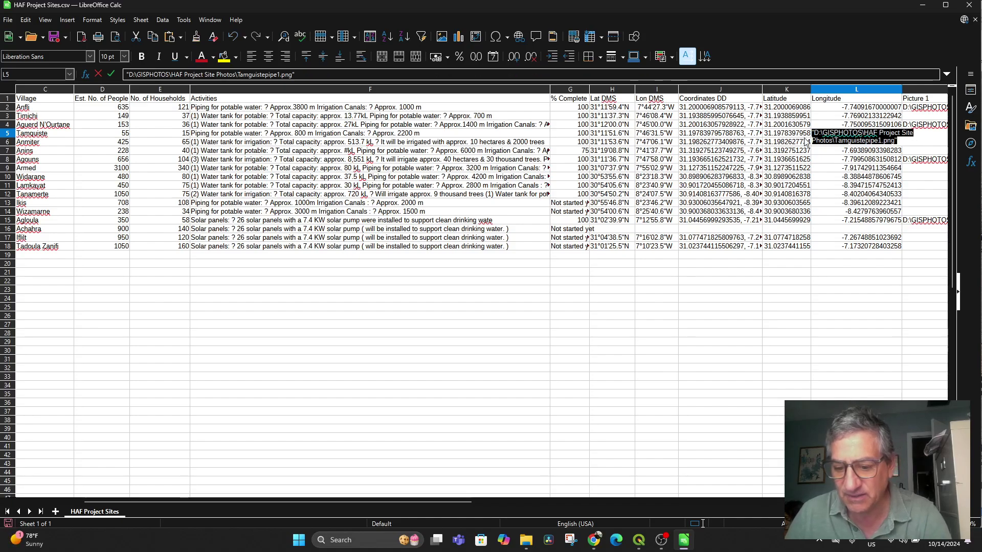
key(BackSpace)
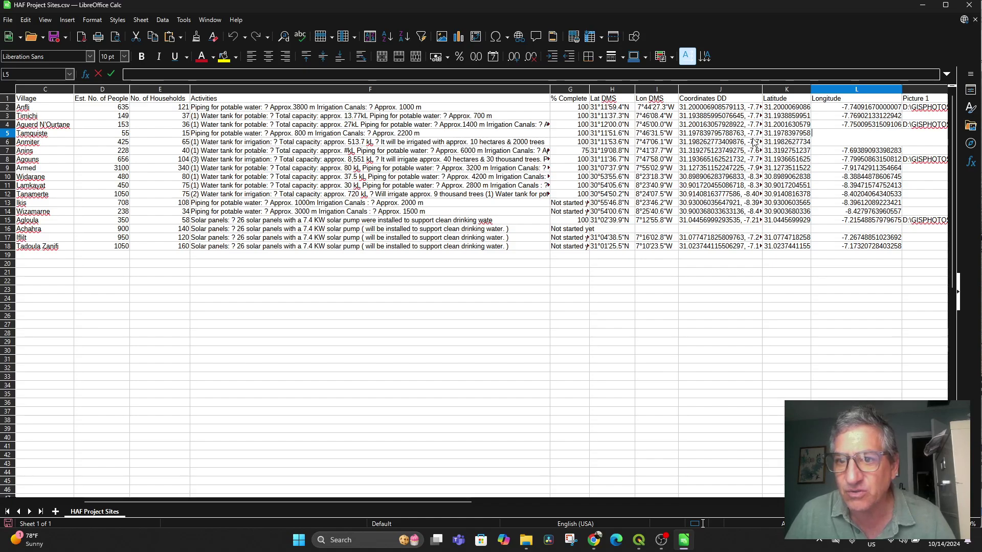
click(791, 136)
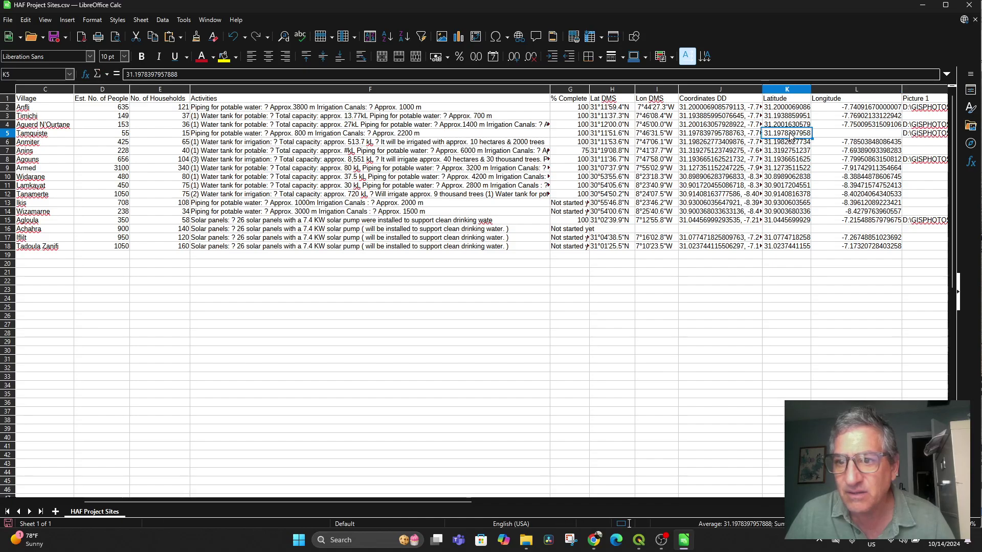
double_click(791, 134)
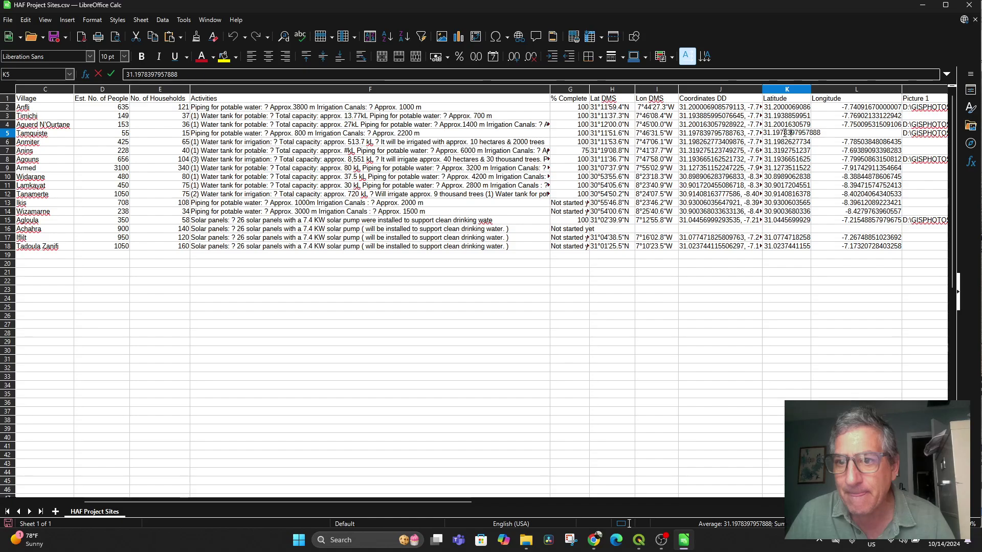
drag(784, 134, 758, 134)
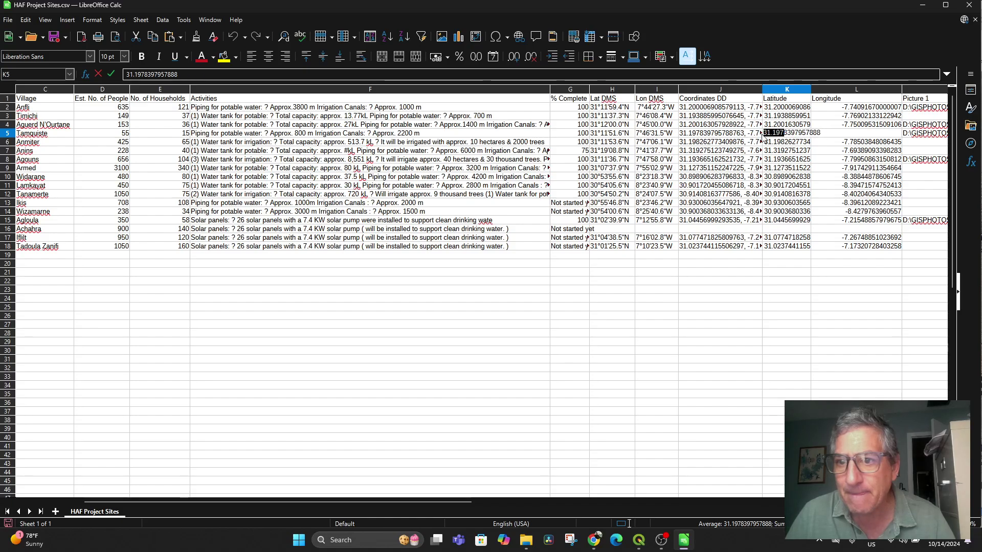
key(BackSpace)
Copy the longitude -7.77548060328368 from the Tamguiste row's Coordinates DD cell into its empty Longitude cell L5
click(749, 134)
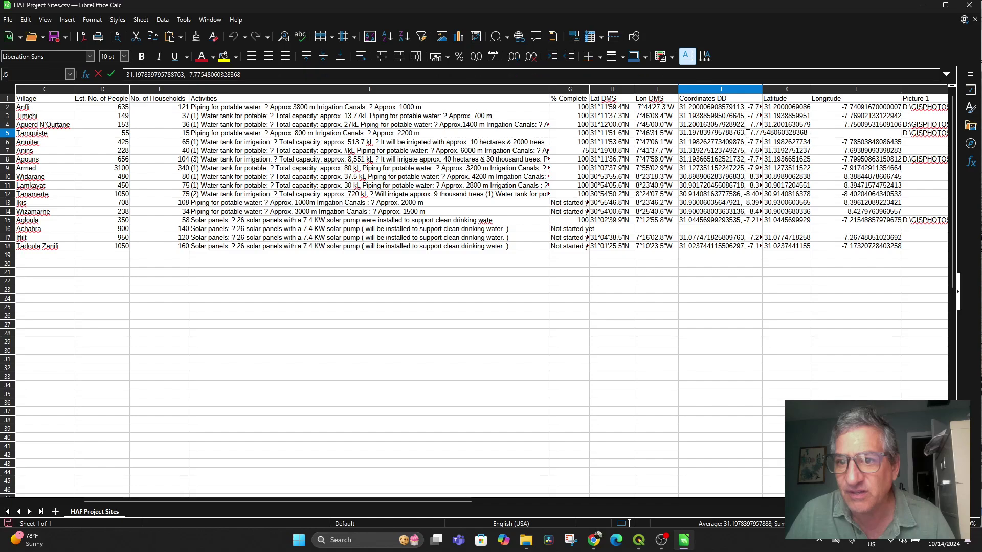
drag(768, 132, 842, 135)
key(ctrl+c)
click(834, 134)
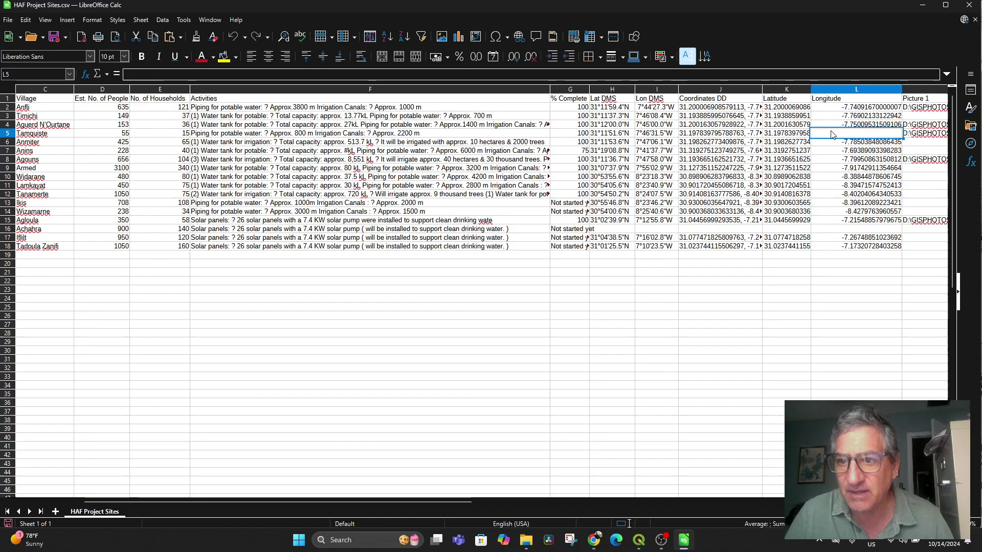
key(ctrl+v)
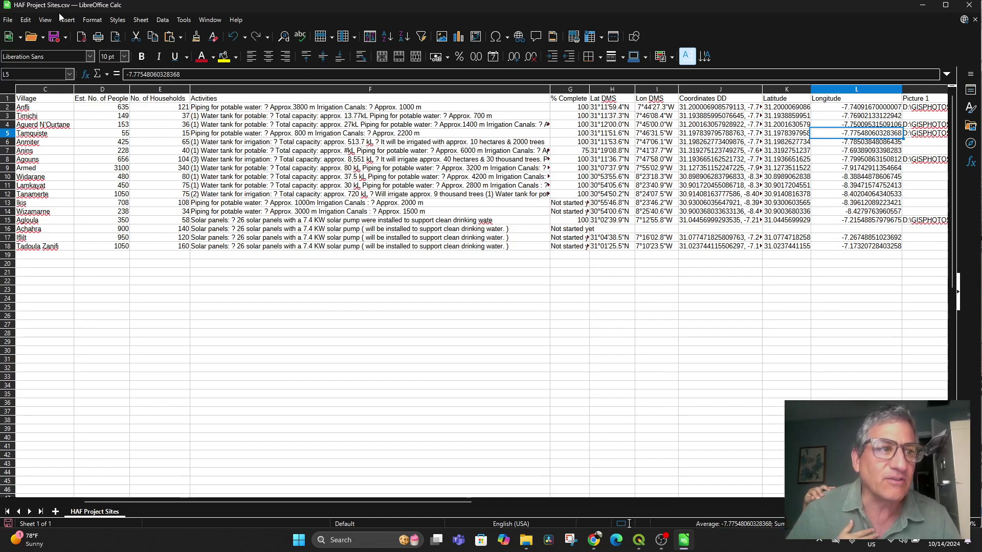
Save the HAF Project Sites spreadsheet, keeping the Text CSV format
click(8, 21)
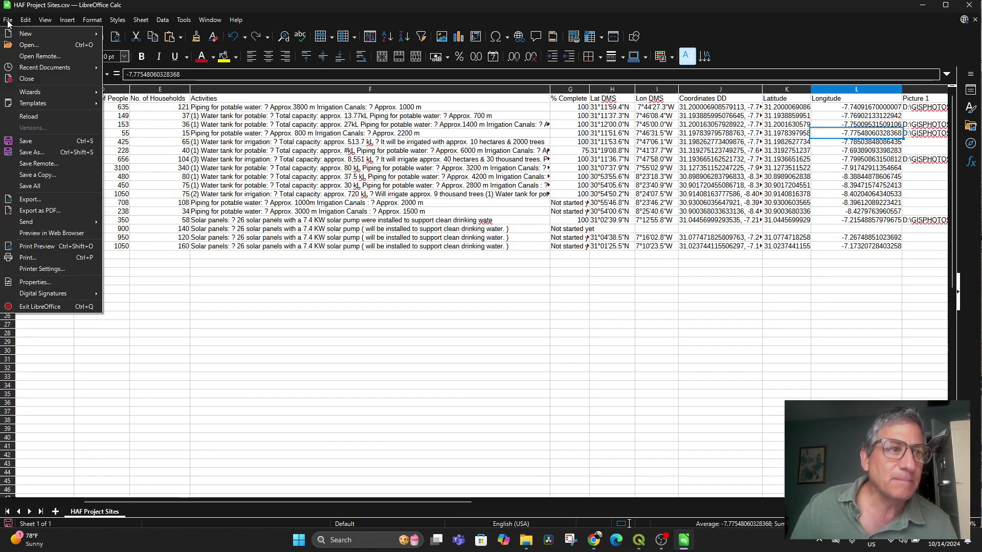
click(24, 142)
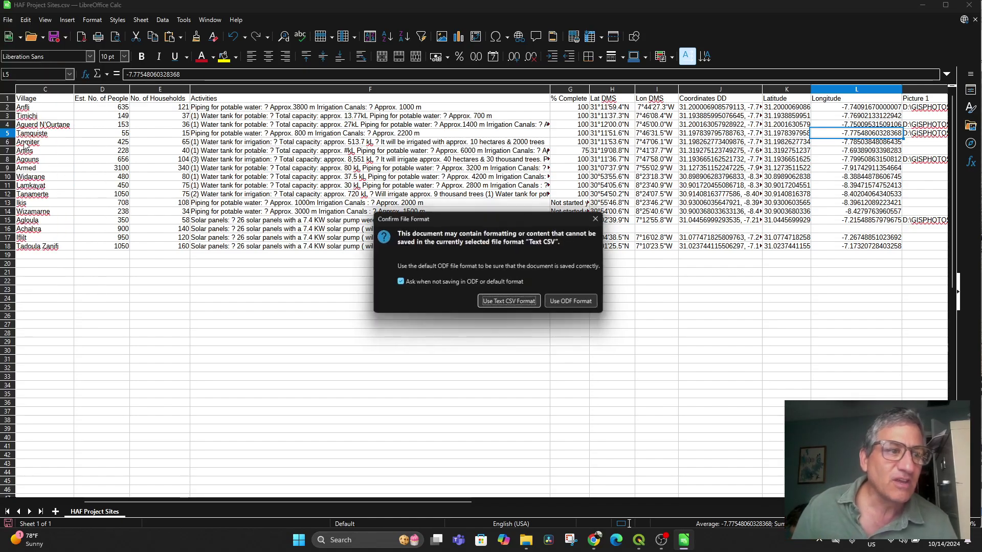
click(496, 304)
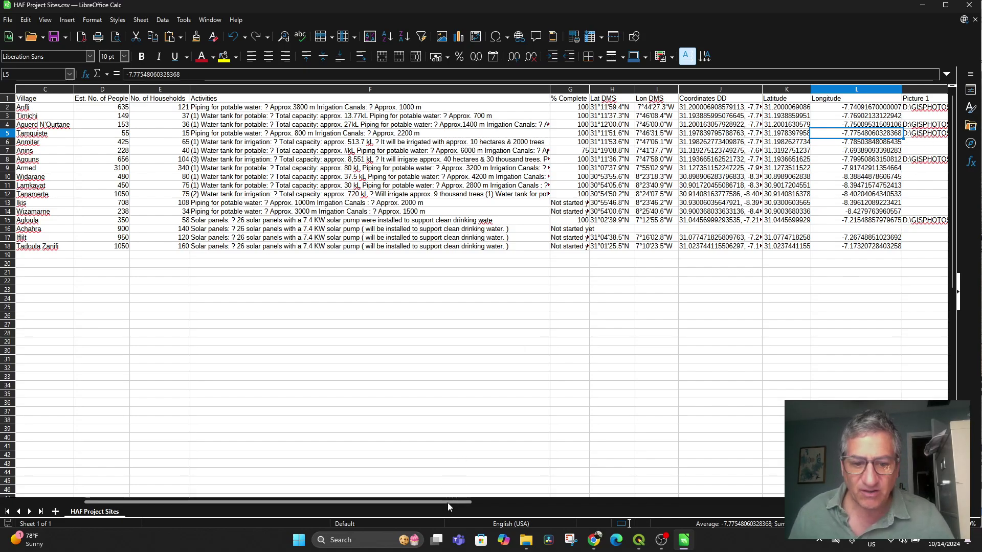
Review the photo file paths in the Picture 1 and Picture 2 columns
drag(447, 502, 599, 497)
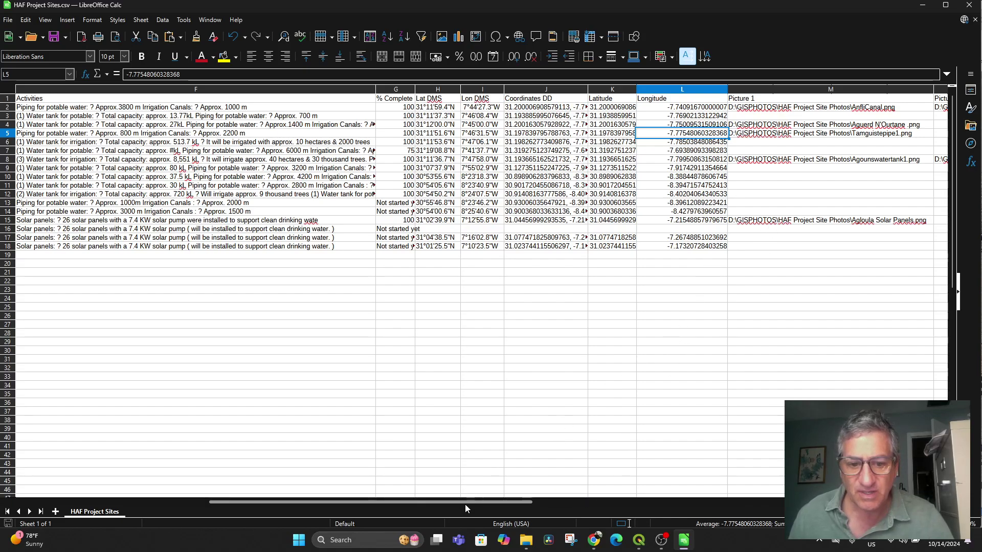
drag(465, 504, 637, 504)
drag(466, 503, 362, 506)
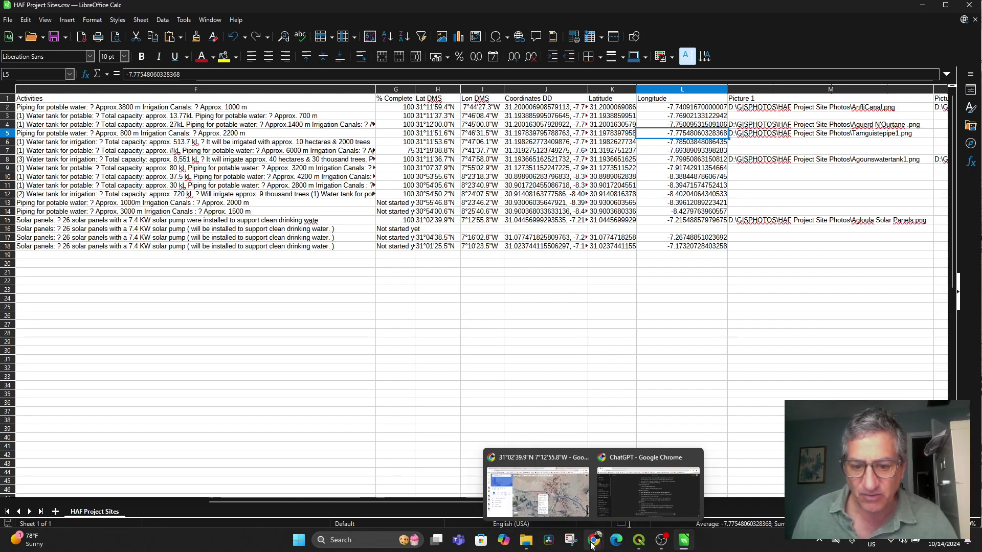
Switch to the High Atlas Foundation report in Chrome and look through its captioned project photos down to the Agloula solar panels
mouse_move(593, 542)
click(523, 508)
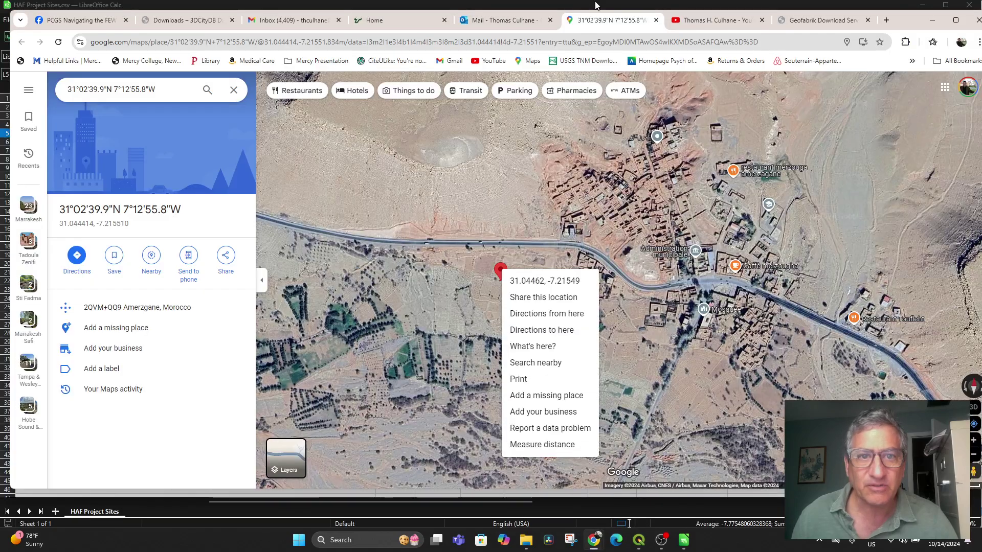
click(510, 21)
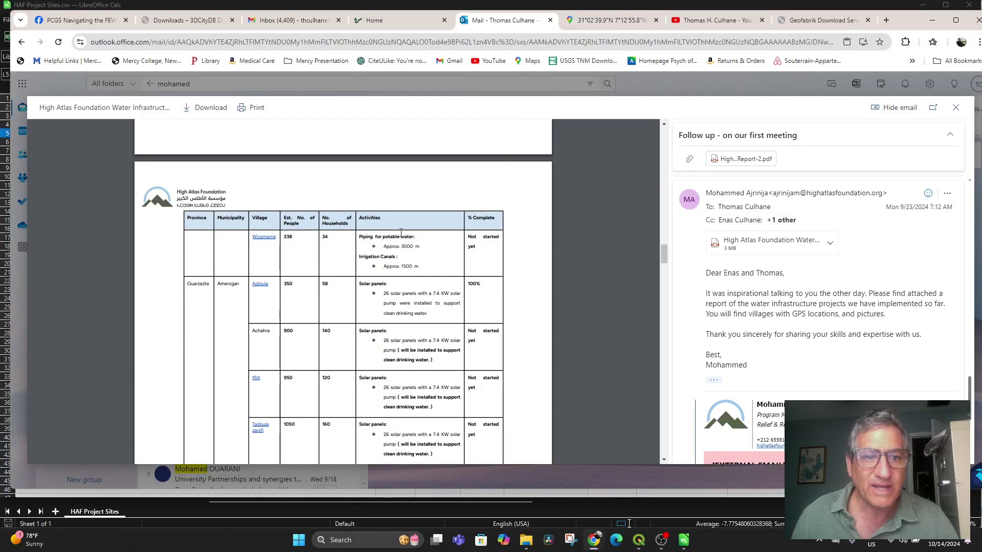
scroll(445, 280, down, 15)
scroll(439, 278, up, 4)
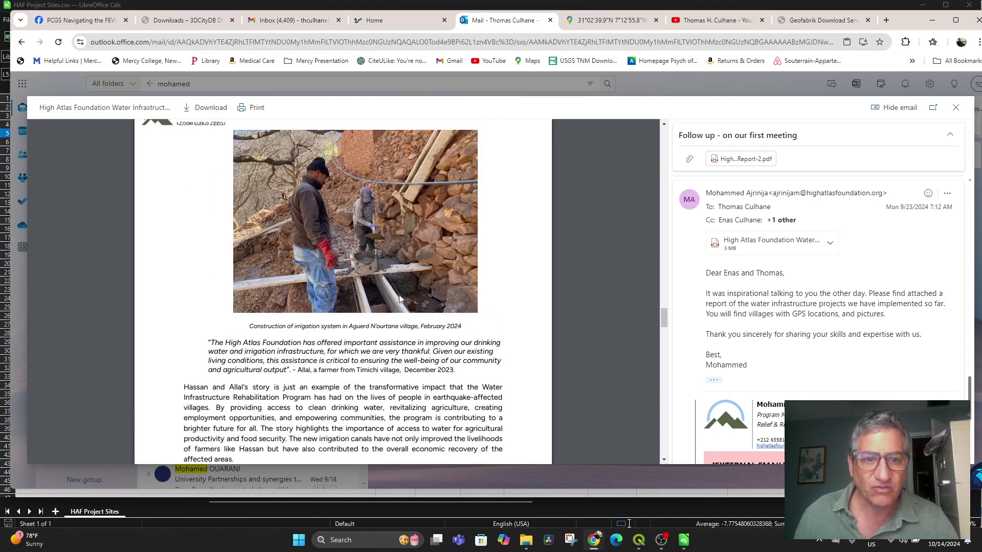
scroll(399, 295, down, 10)
scroll(389, 287, down, 1)
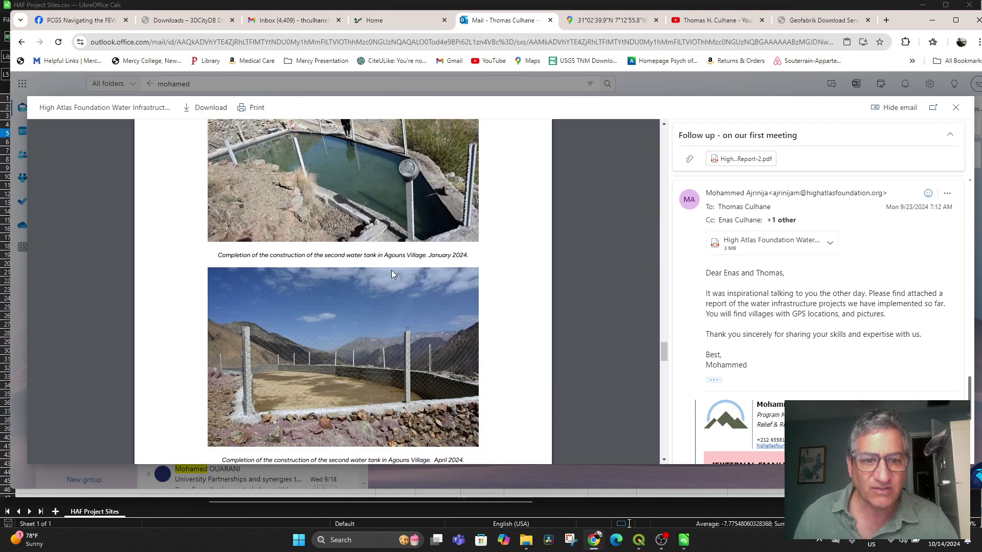
scroll(391, 291, down, 4)
scroll(395, 312, down, 12)
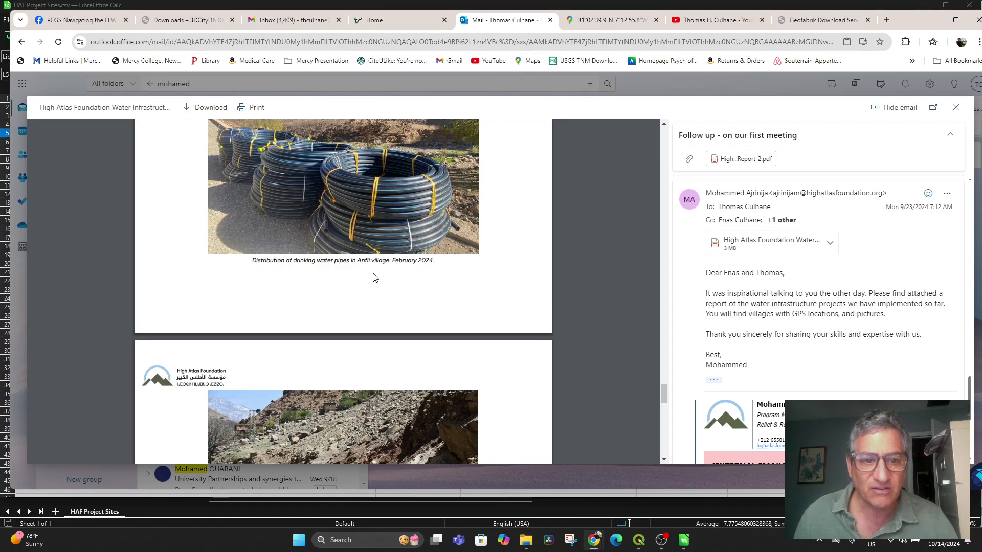
scroll(374, 267, down, 5)
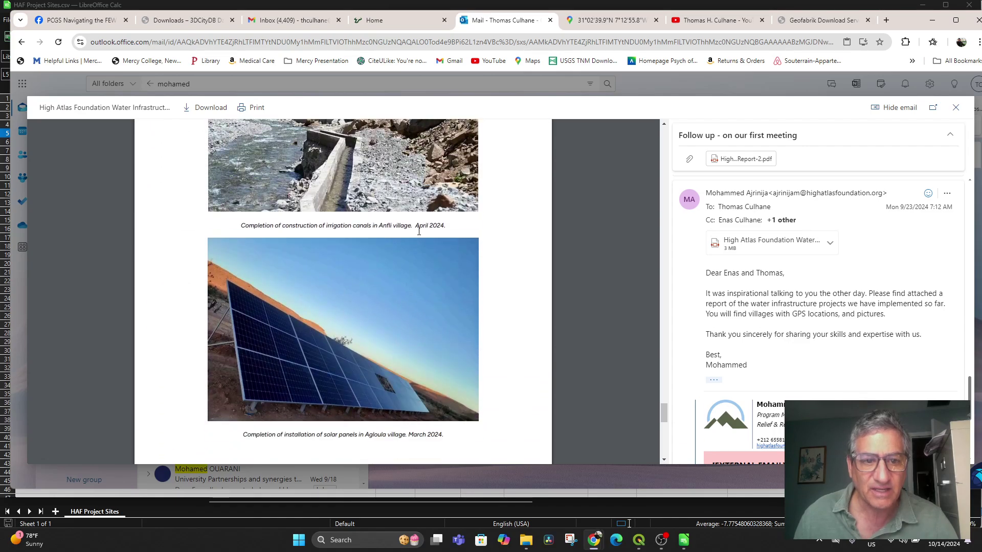
scroll(416, 325, down, 1)
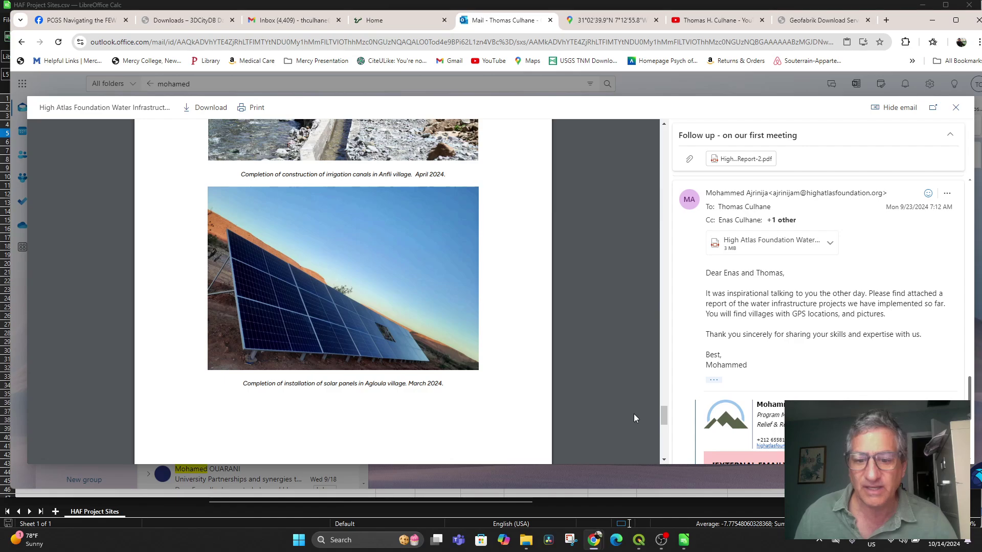
Return to the HAF Project Sites spreadsheet in LibreOffice Calc and compare its coordinate and picture columns
mouse_move(642, 542)
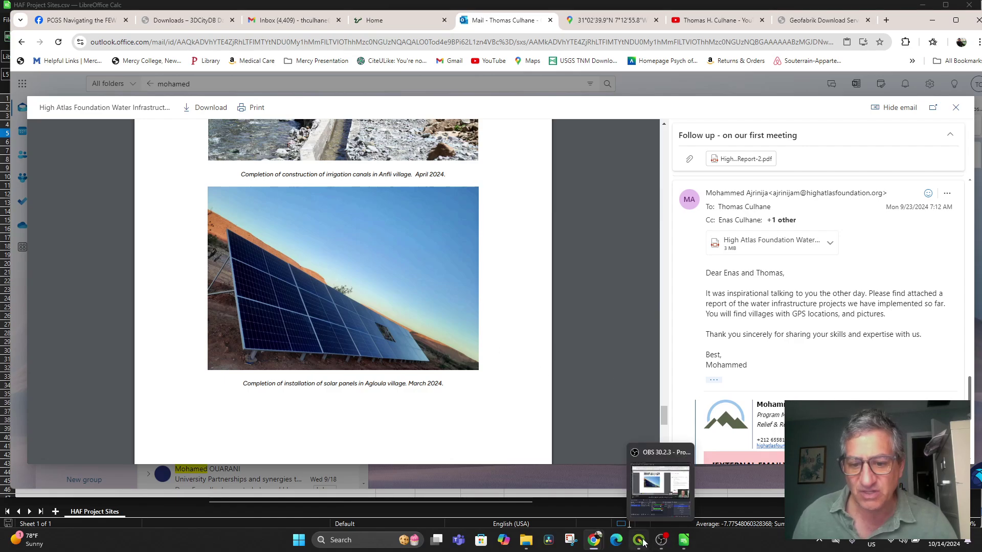
click(683, 540)
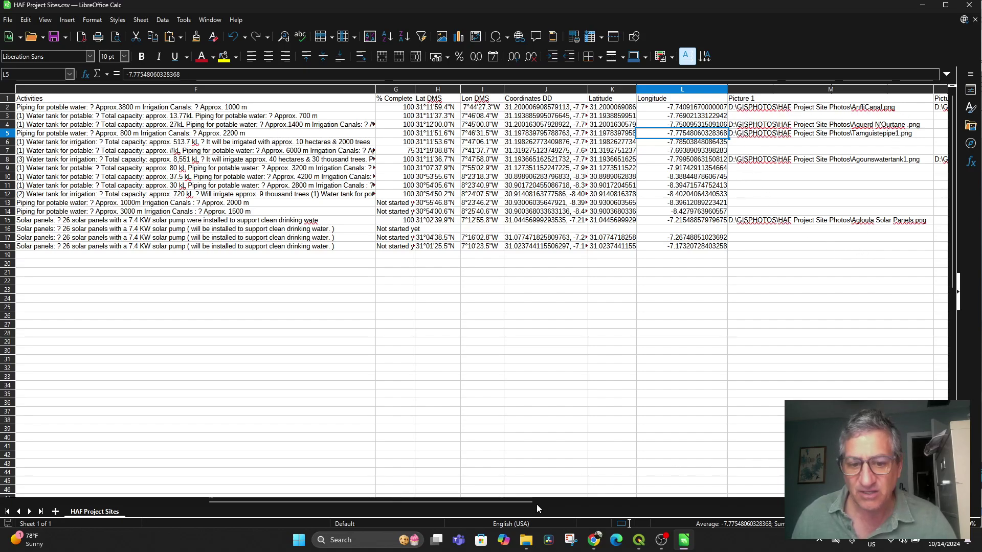
drag(534, 504, 596, 504)
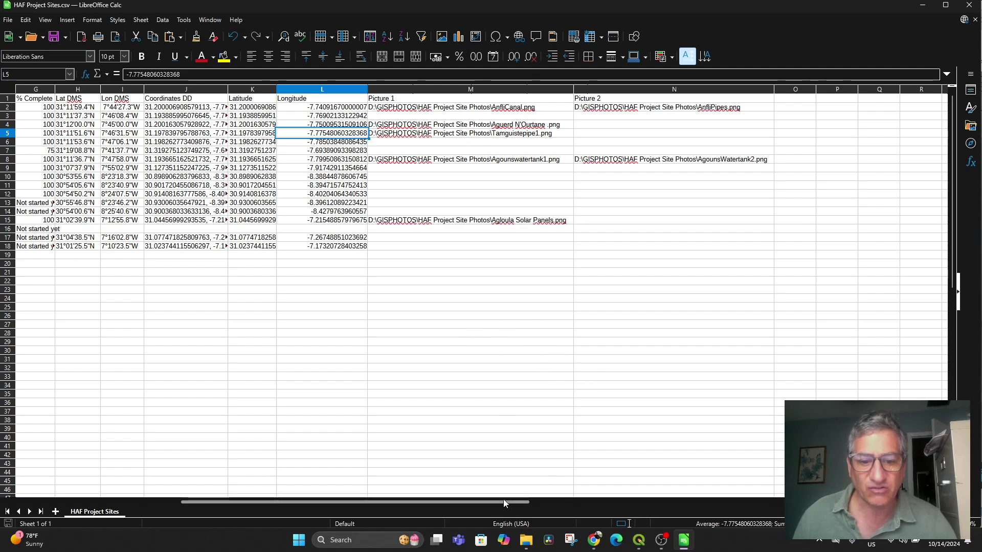
drag(503, 503, 435, 499)
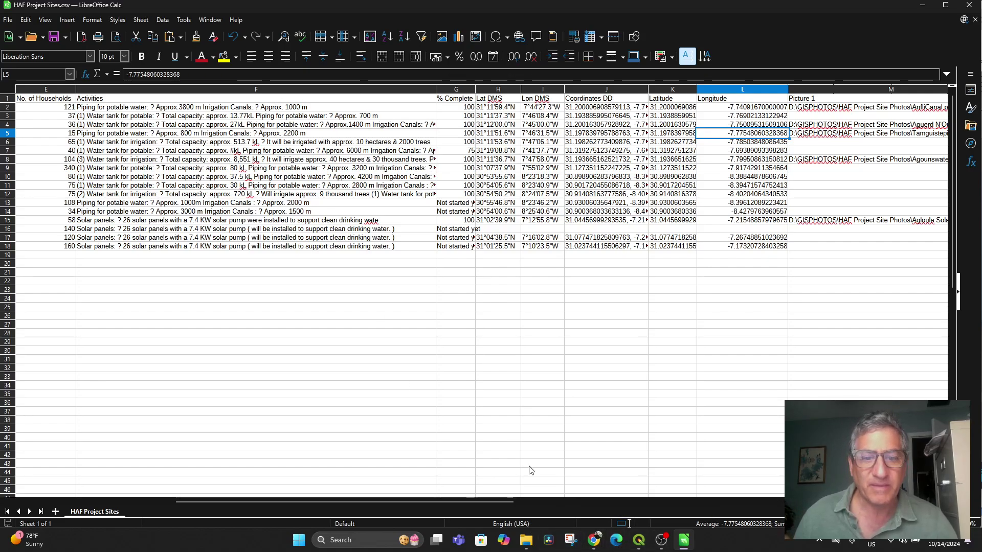
Switch to the report in Chrome, open the Timichi village link in a new Google Maps tab, and examine the marker's location up close
mouse_move(594, 539)
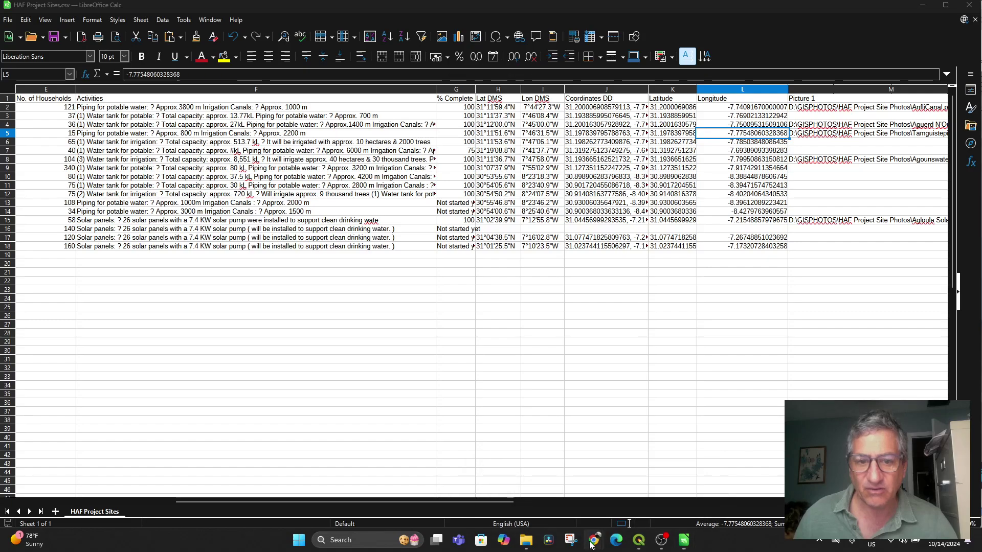
click(506, 494)
scroll(304, 223, down, 15)
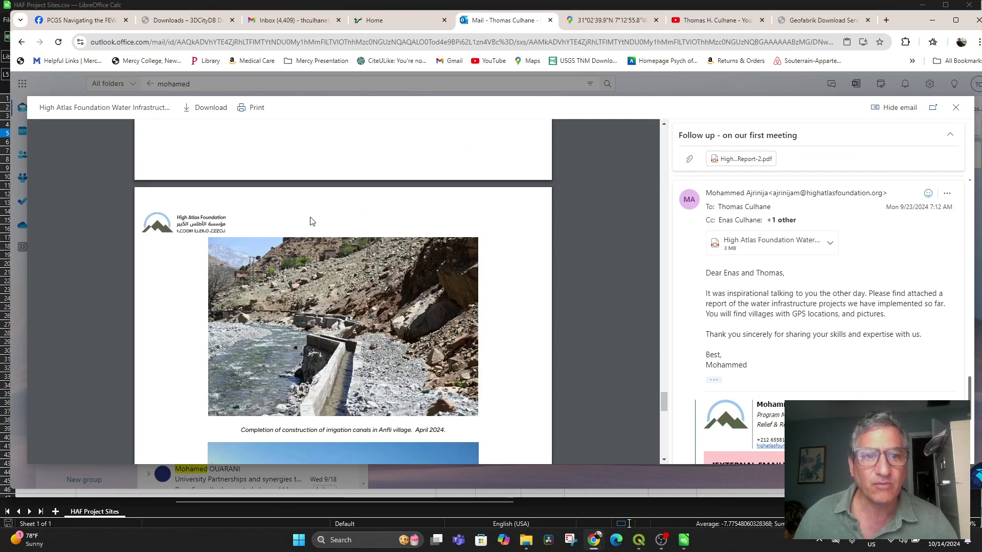
scroll(304, 223, down, 15)
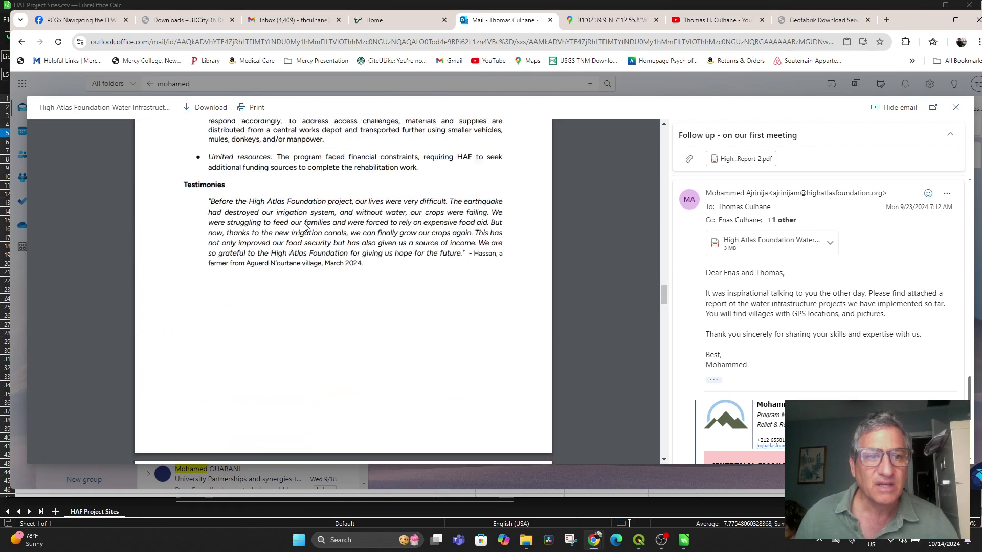
scroll(299, 224, up, 2)
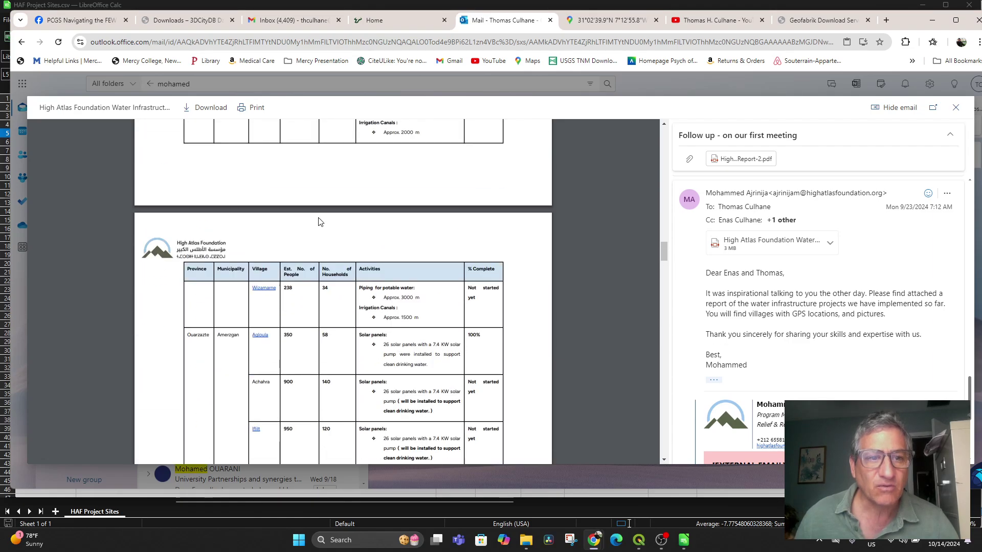
scroll(318, 221, down, 8)
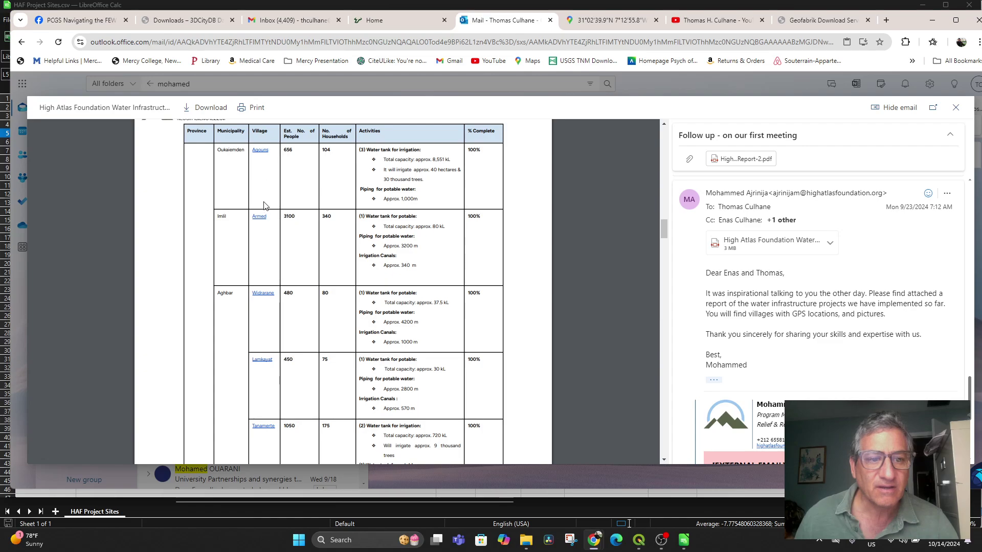
scroll(301, 327, down, 10)
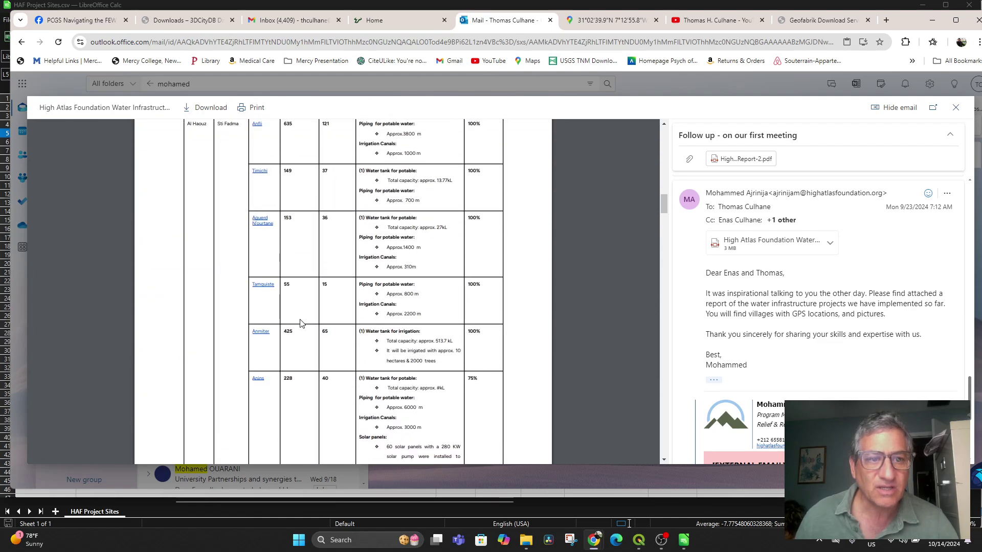
right_click(257, 174)
click(290, 182)
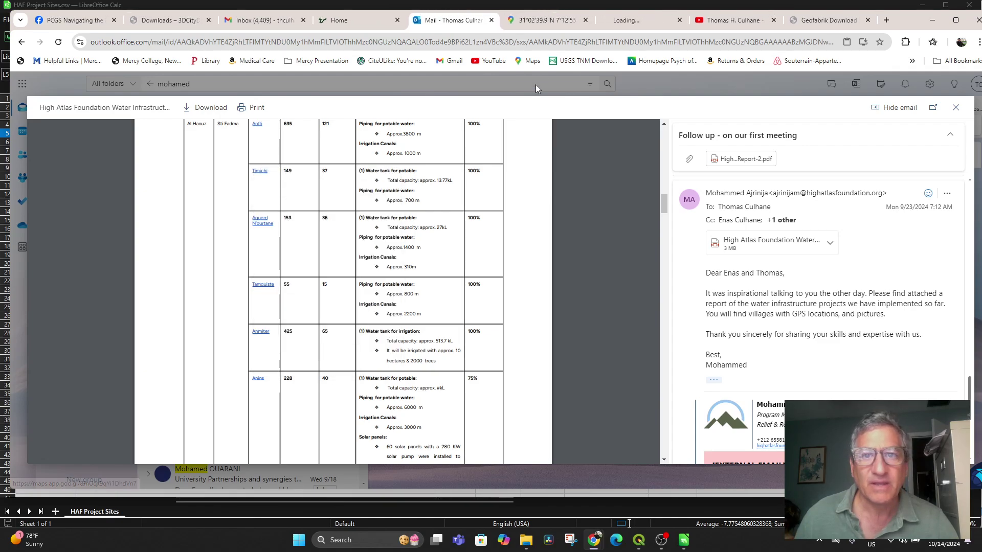
click(628, 20)
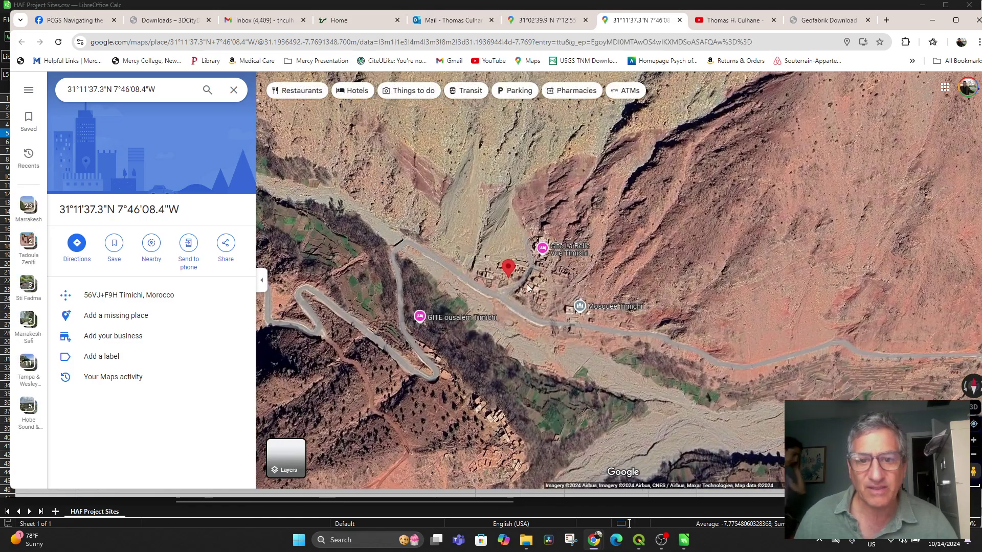
scroll(511, 298, up, 2)
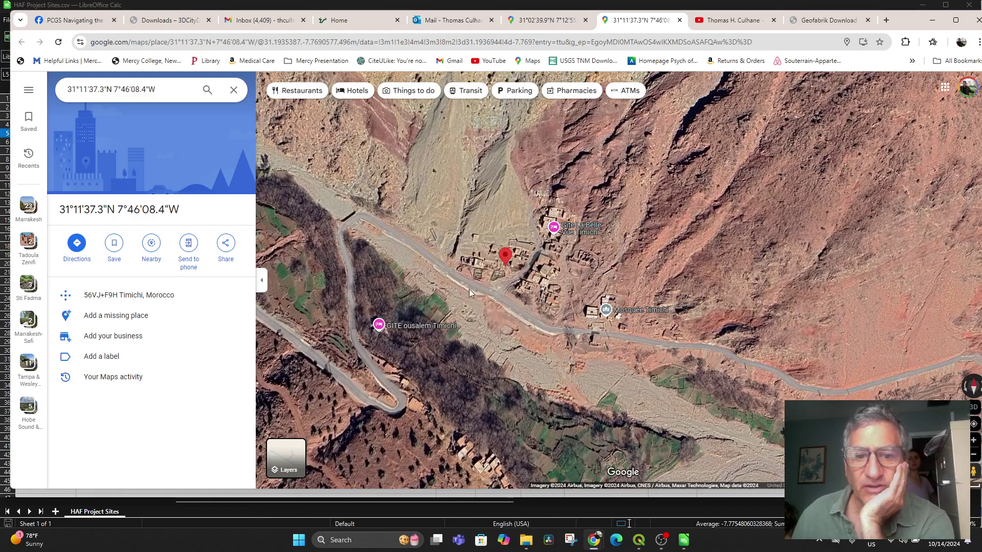
Open the Gite La Belle Vue Timichi listing from the map and view its photo of the whole village
mouse_move(555, 228)
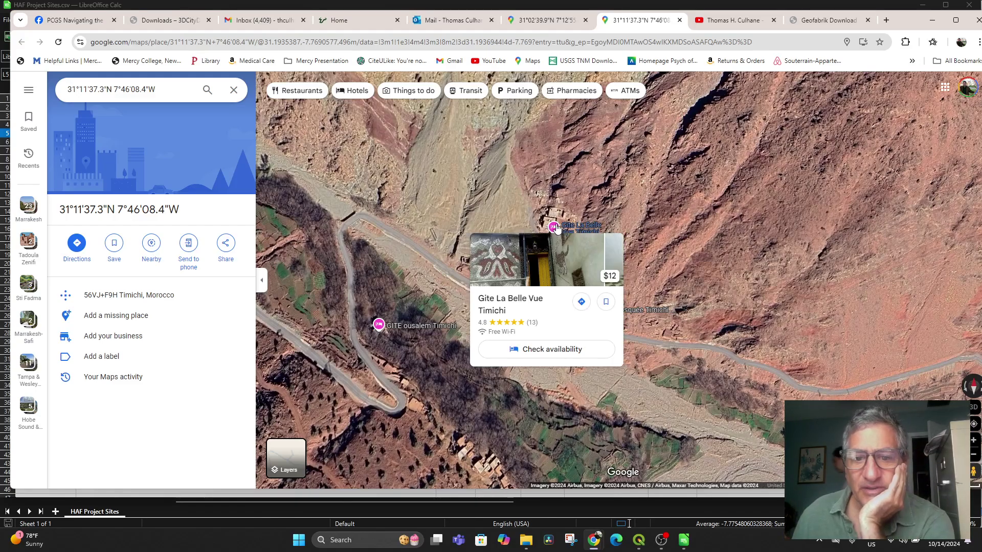
click(556, 226)
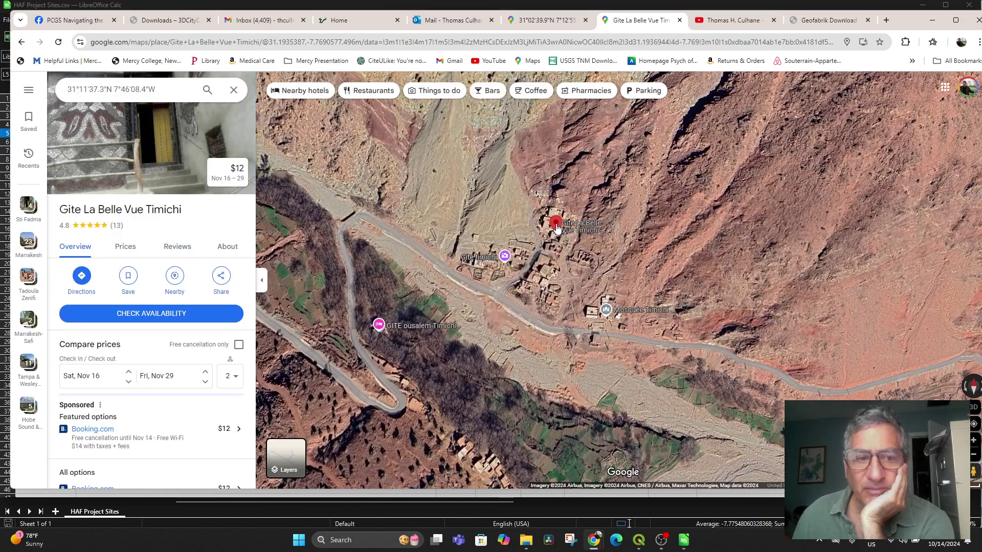
scroll(190, 308, down, 10)
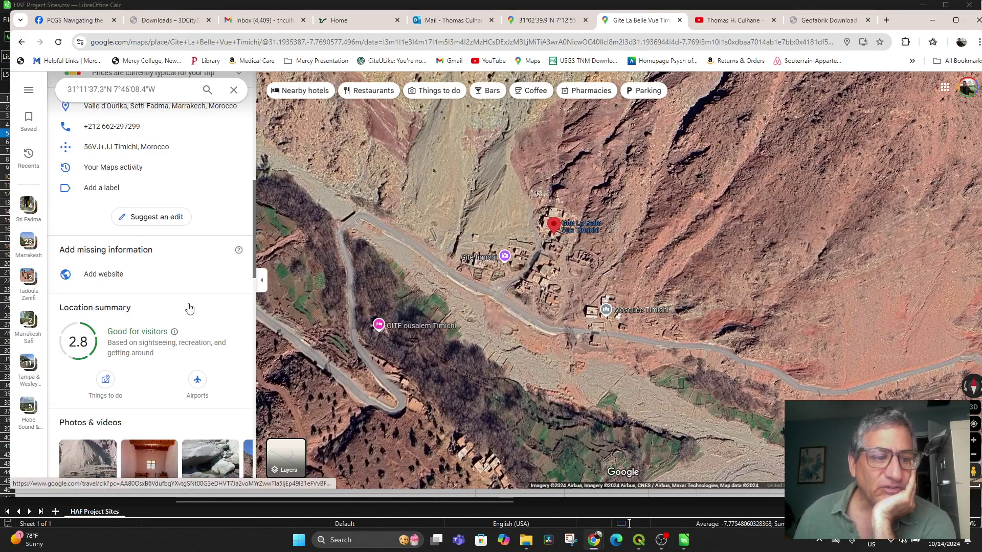
scroll(189, 307, down, 4)
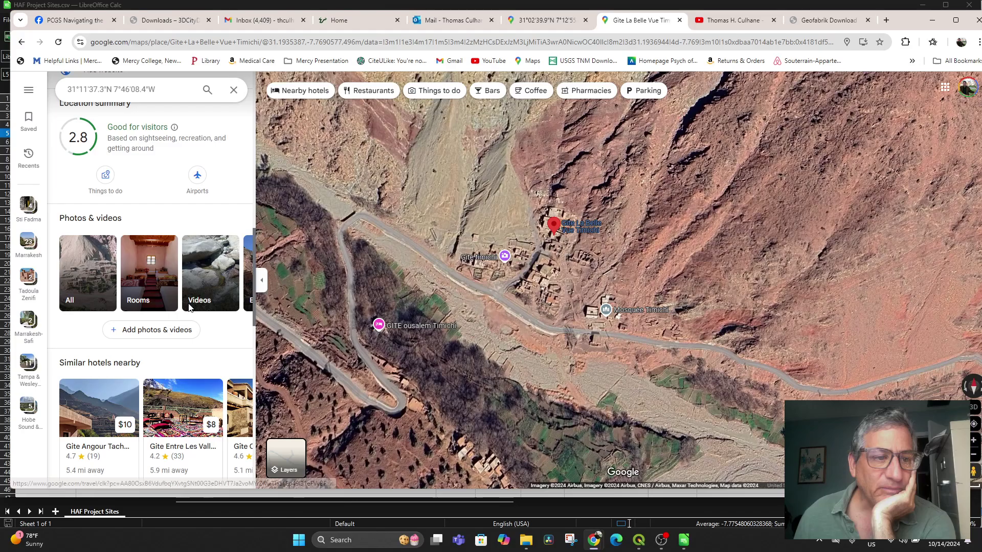
click(100, 276)
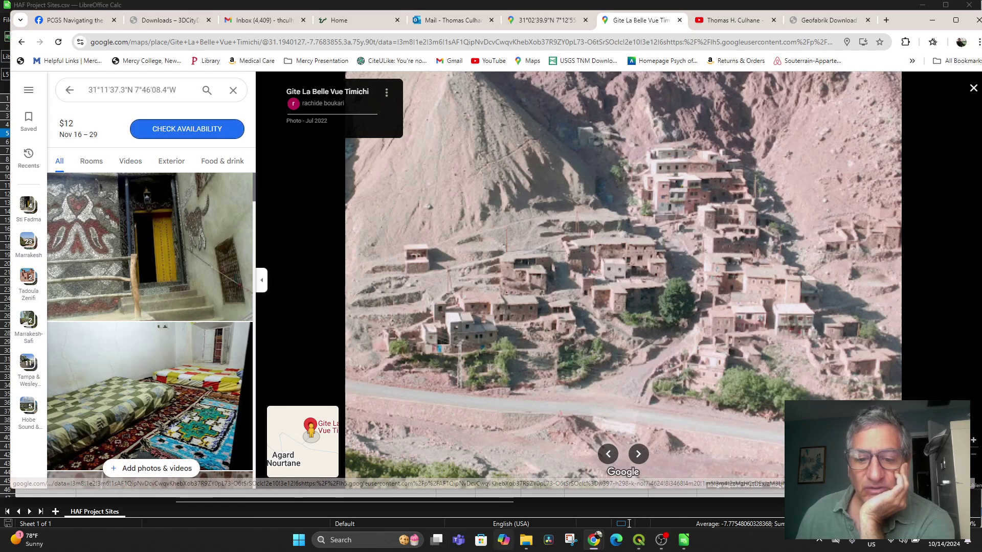
Switch to Snipping Tool and capture the Timichi village hillside photo as a new screenshot
click(570, 540)
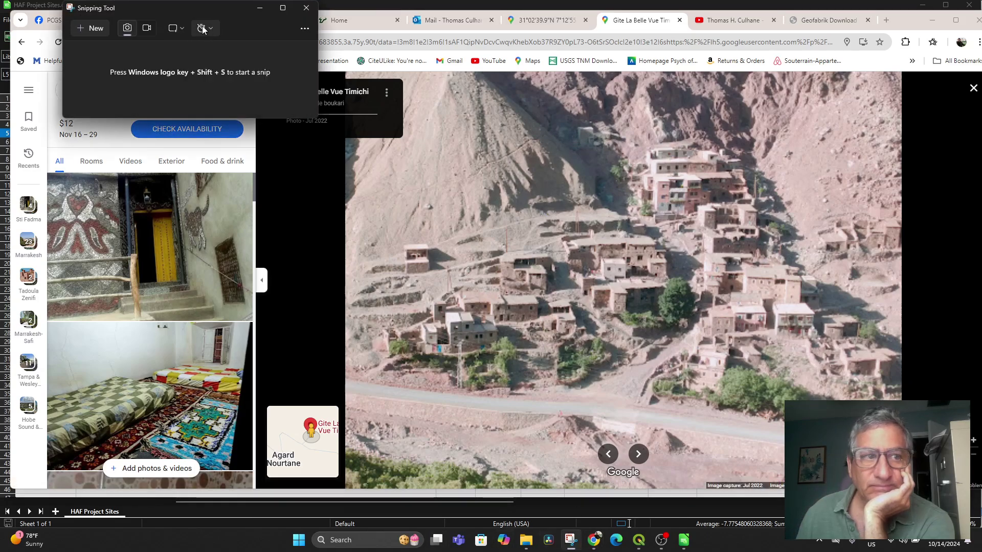
click(94, 28)
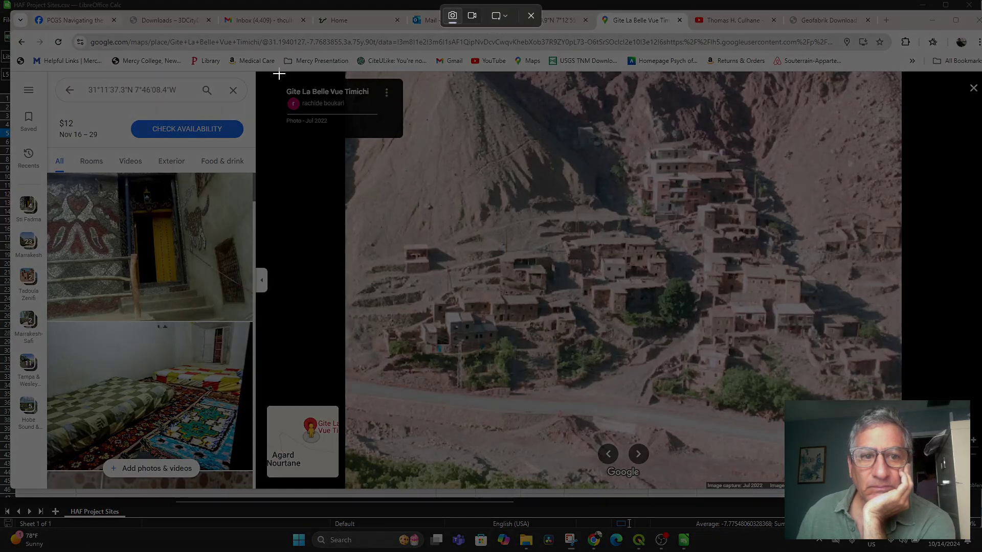
drag(276, 74, 890, 479)
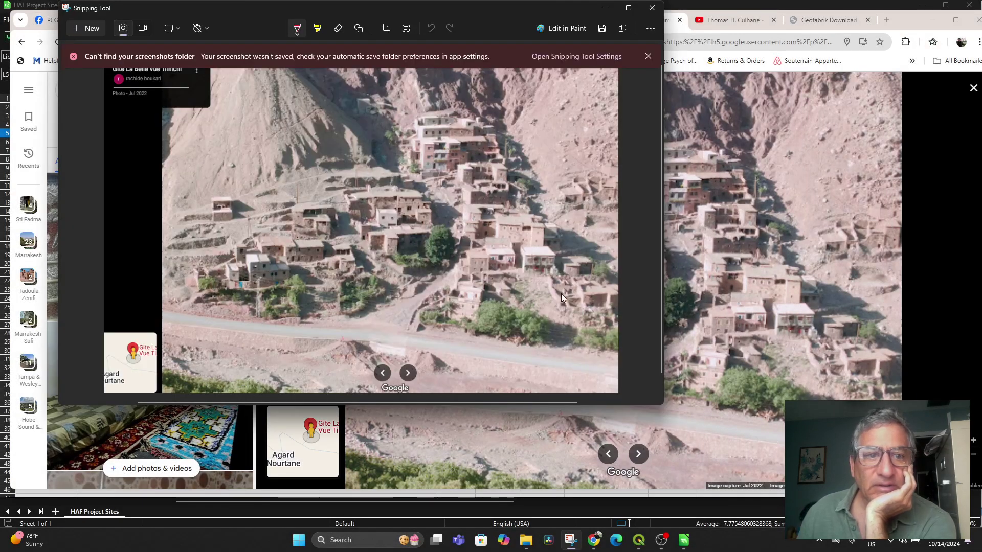
Save the village snip as a PNG named TimichiBelleVue in the HAF Project Site Photos folder and minimize Snipping Tool
right_click(560, 299)
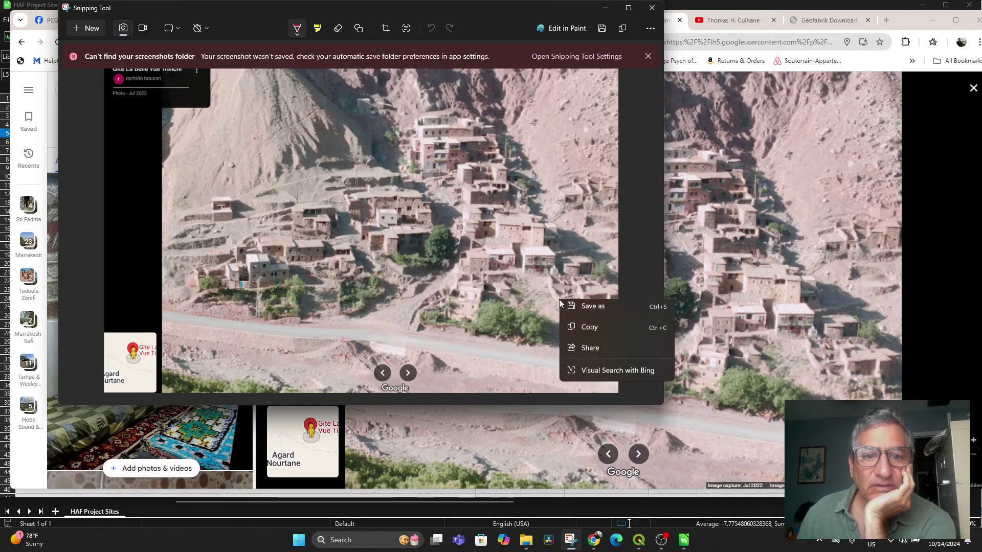
click(608, 310)
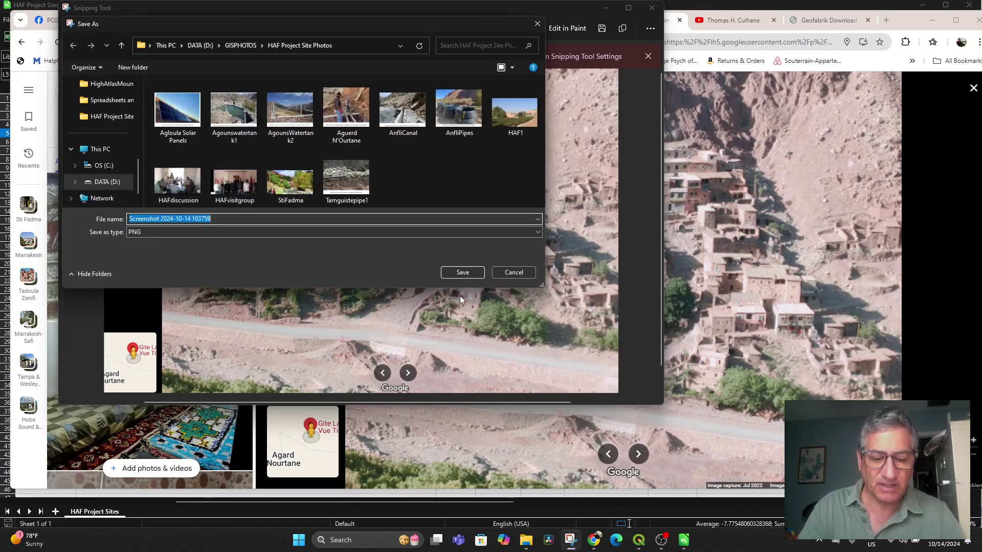
text(Tmichi)
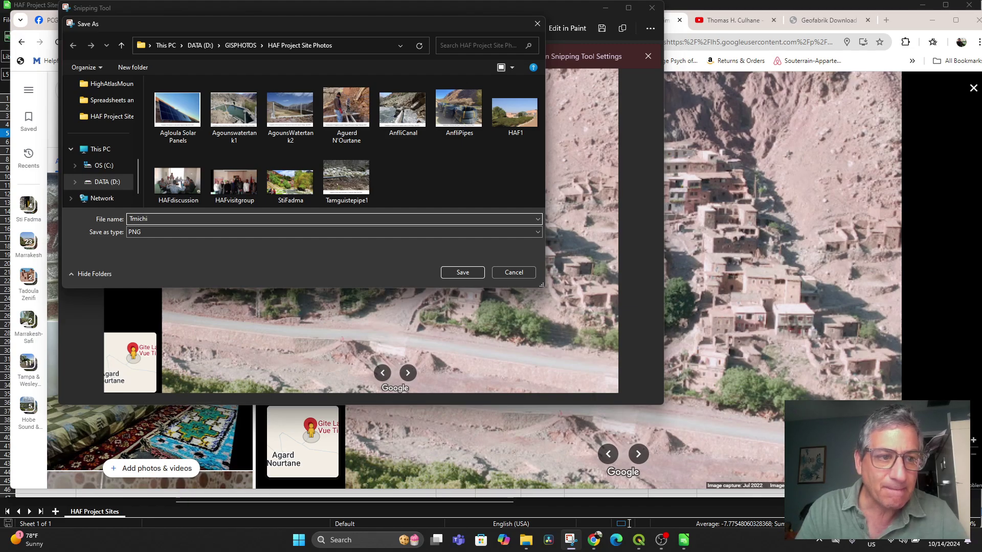
key(BackSpace)
text(imich)
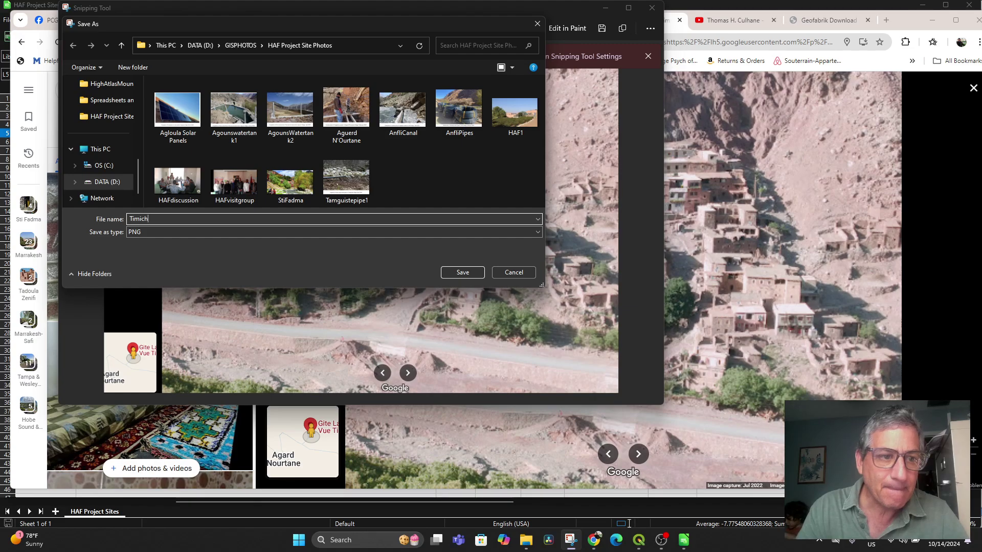
text(iBelleVu)
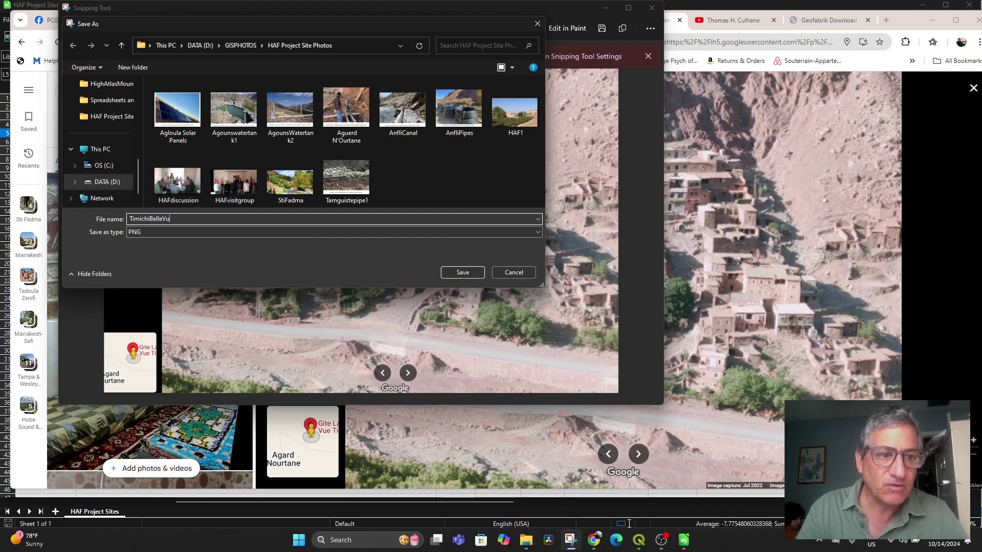
text(e)
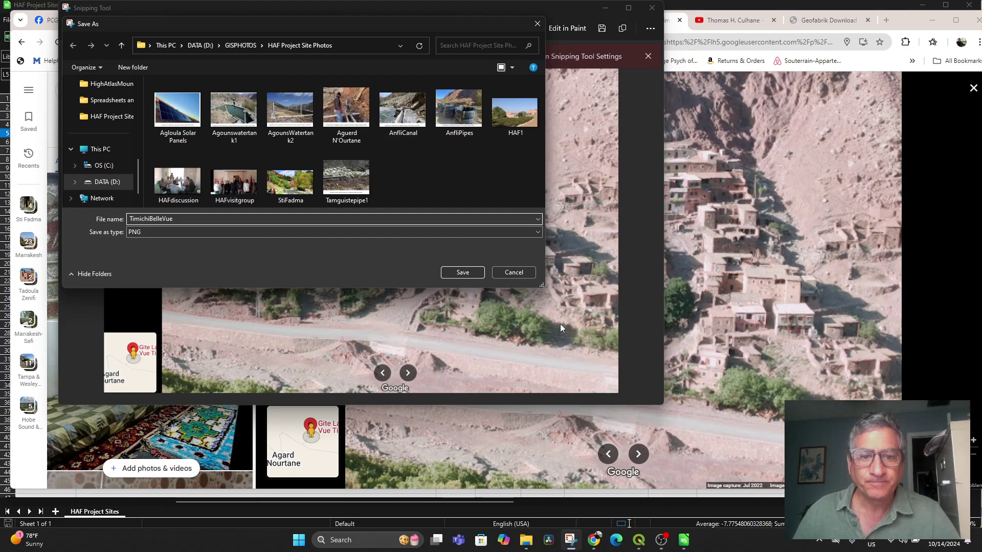
click(462, 272)
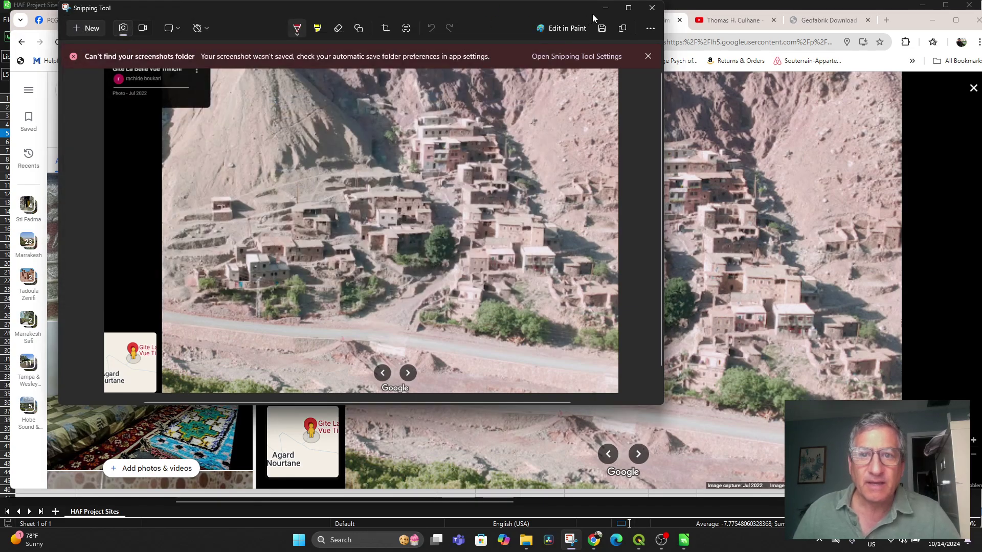
click(604, 8)
Browse the guesthouse's photo gallery and open the Mountain view picture showing the mosque
scroll(151, 319, down, 6)
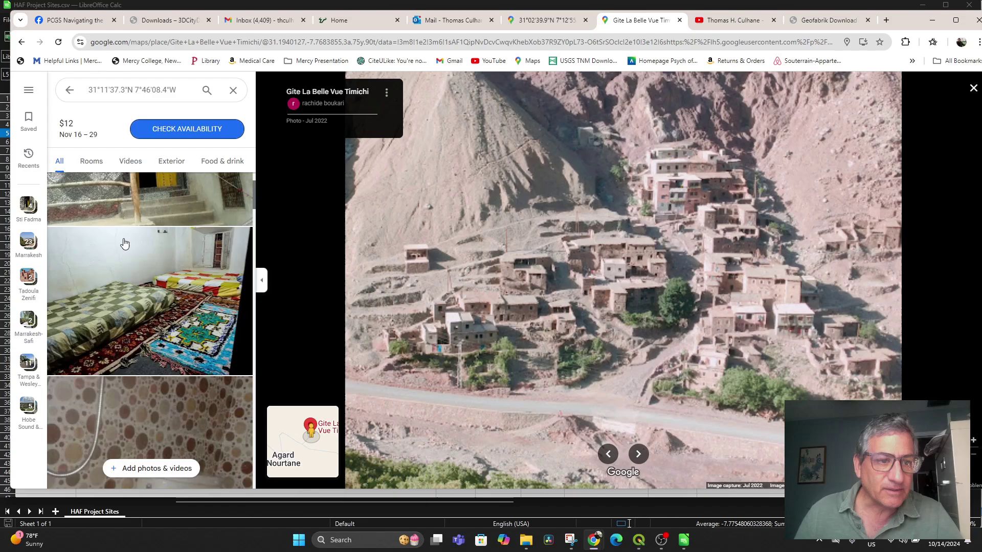
scroll(151, 318, down, 8)
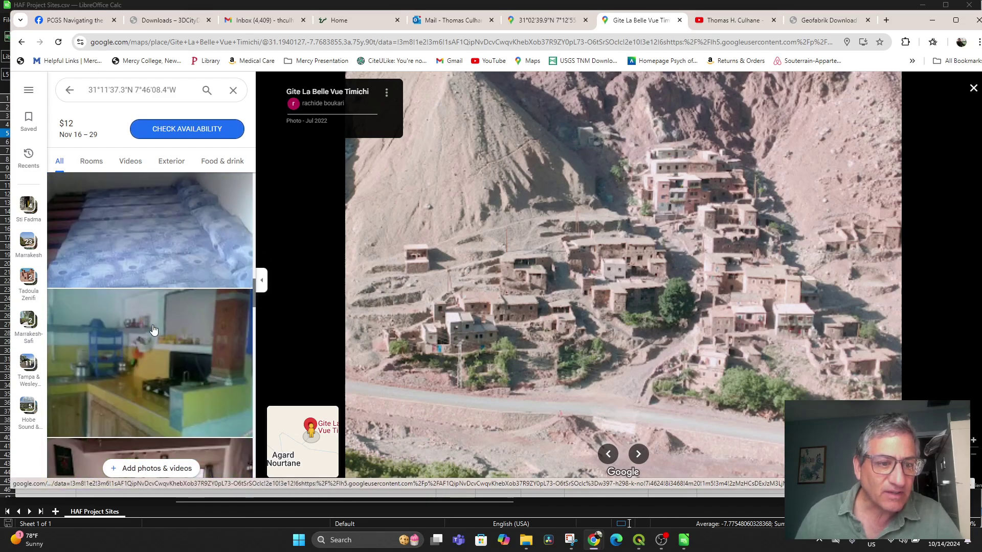
scroll(154, 330, up, 3)
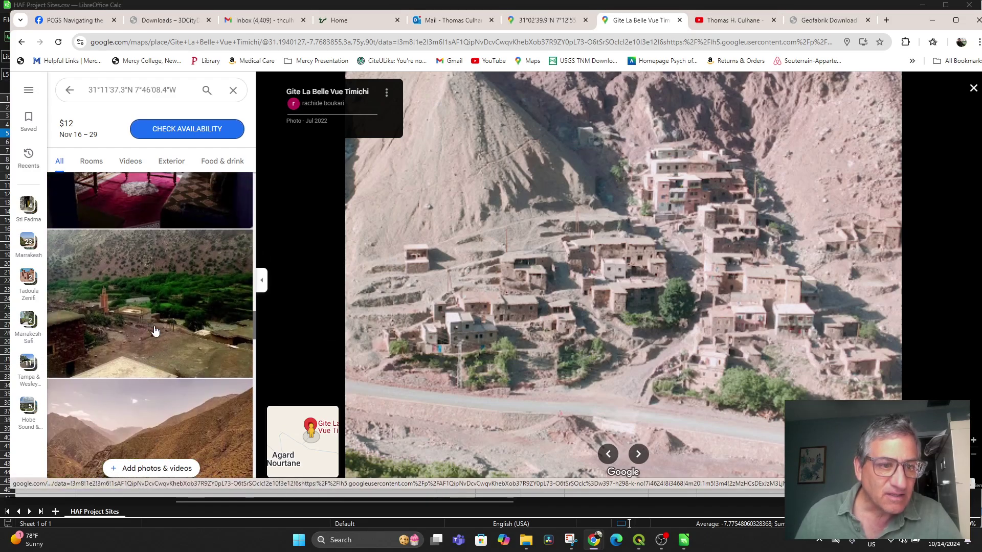
scroll(160, 327, up, 5)
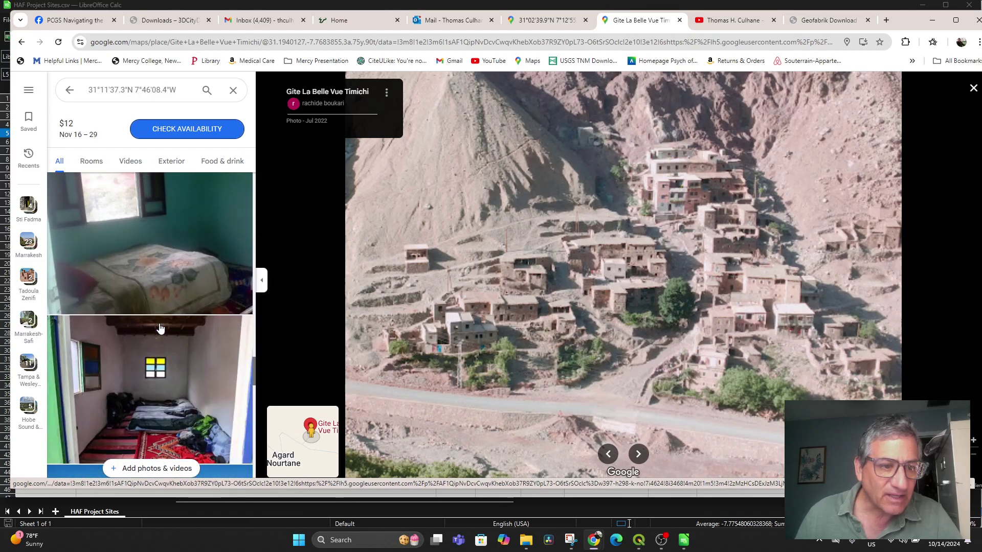
scroll(160, 327, down, 5)
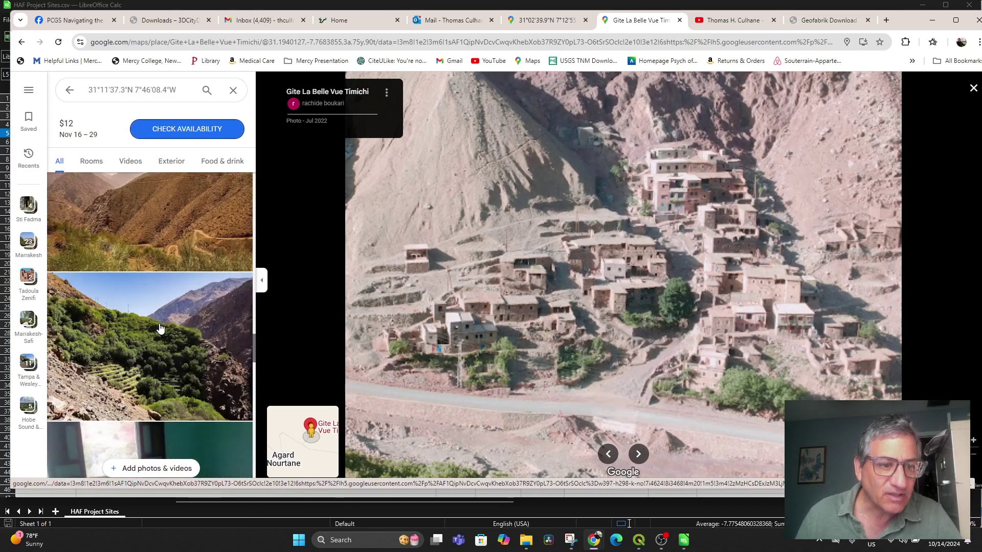
click(160, 328)
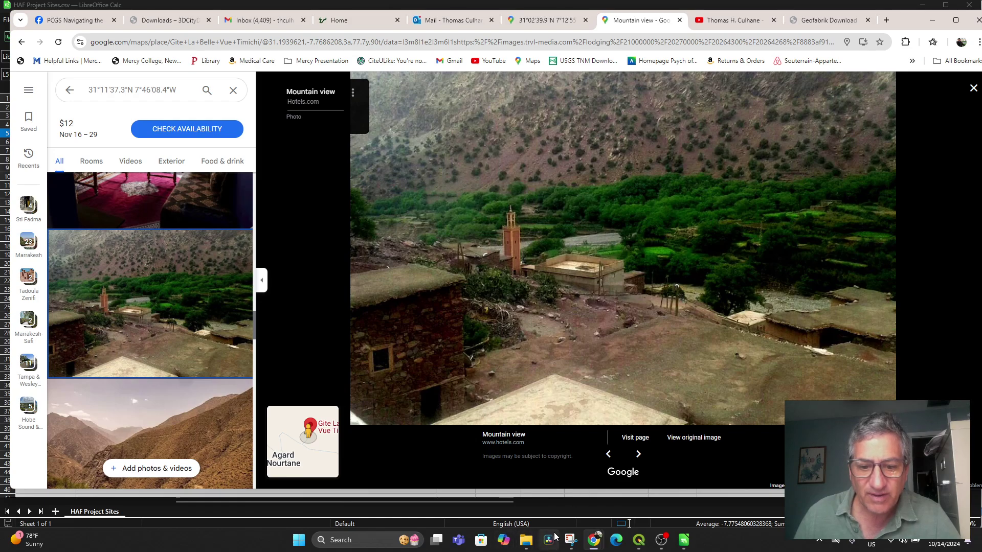
Switch to Snipping Tool and capture the Mountain view photo with the mosque
click(570, 541)
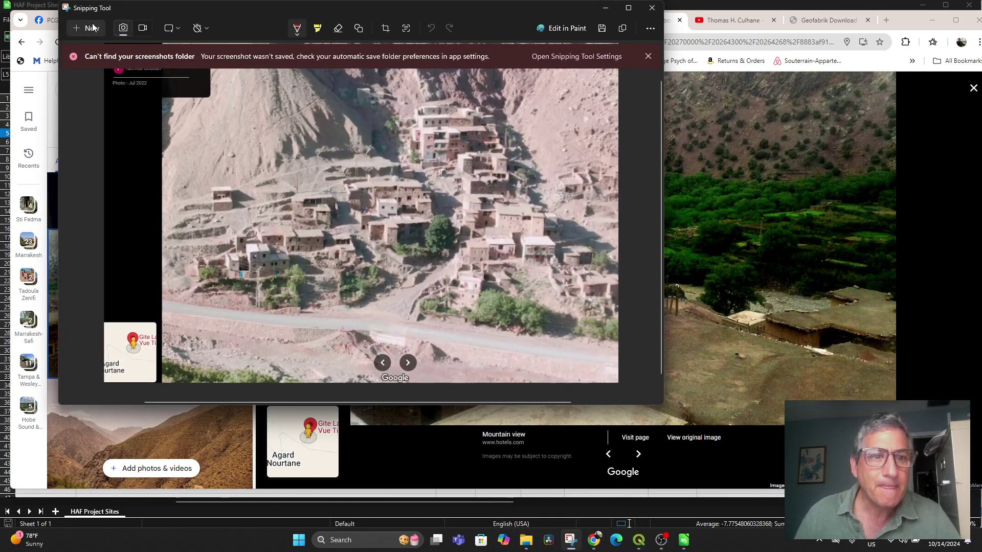
click(92, 28)
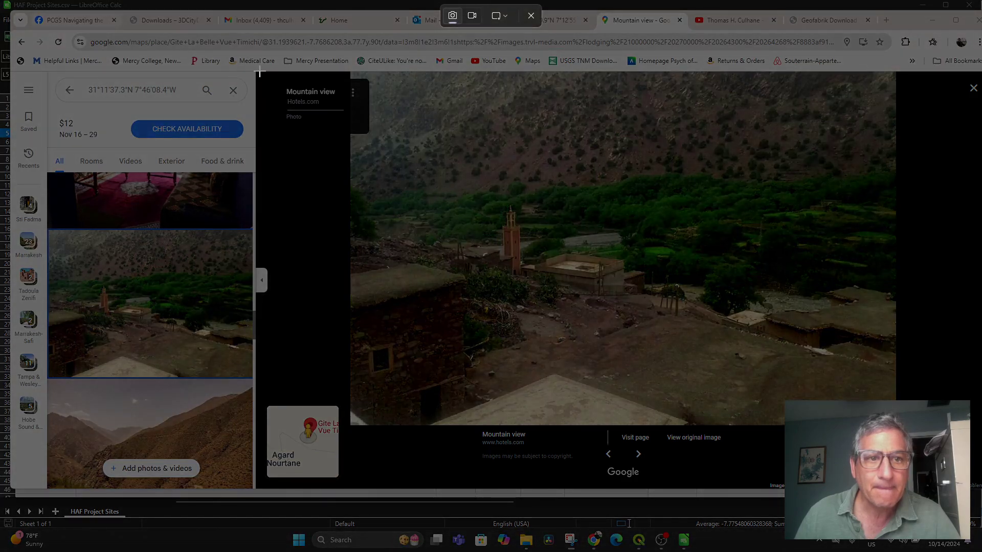
drag(262, 73, 906, 476)
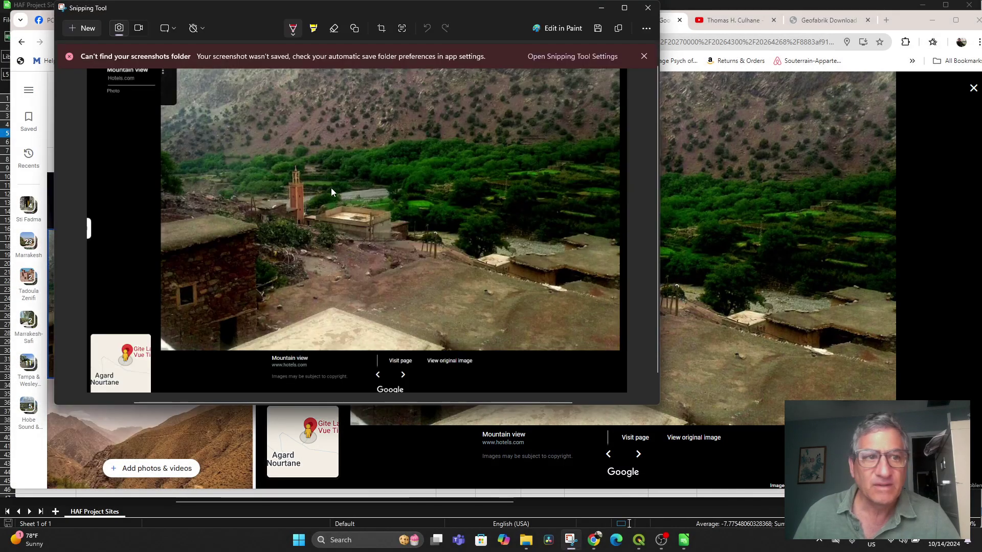
Save the mosque snip as a PNG named Timichiviewofmosque in the HAF Project Site Photos folder and minimize Snipping Tool
right_click(358, 192)
click(363, 191)
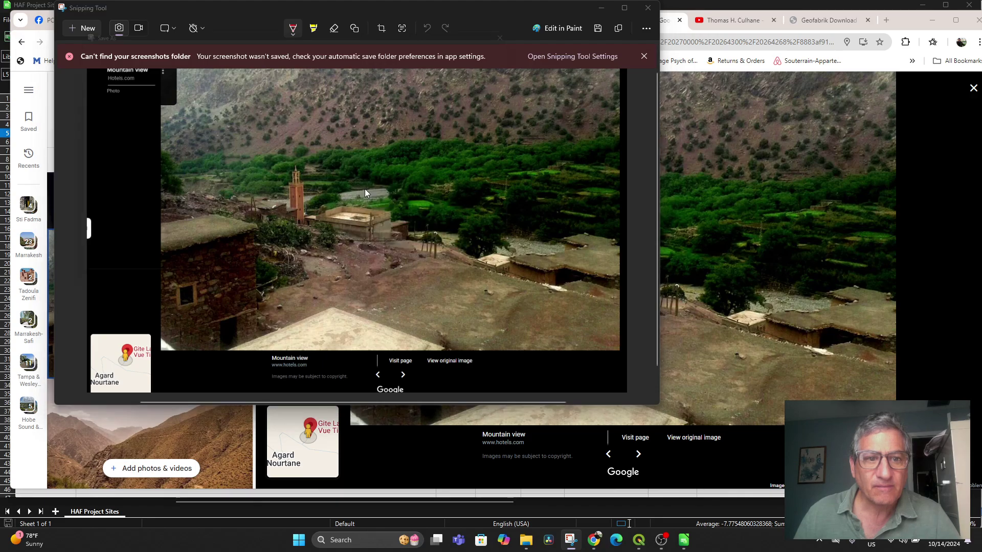
text(Timichi)
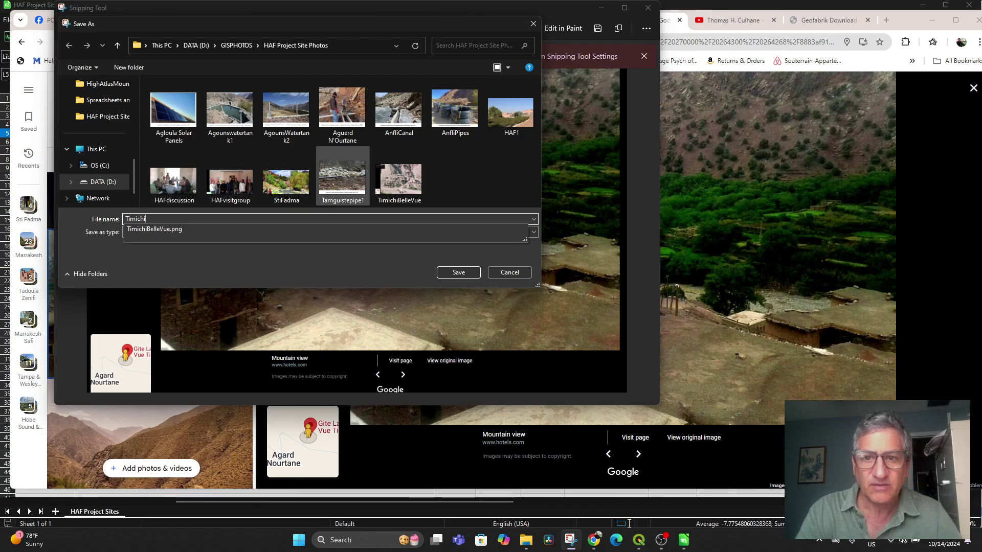
text(viewofmosque)
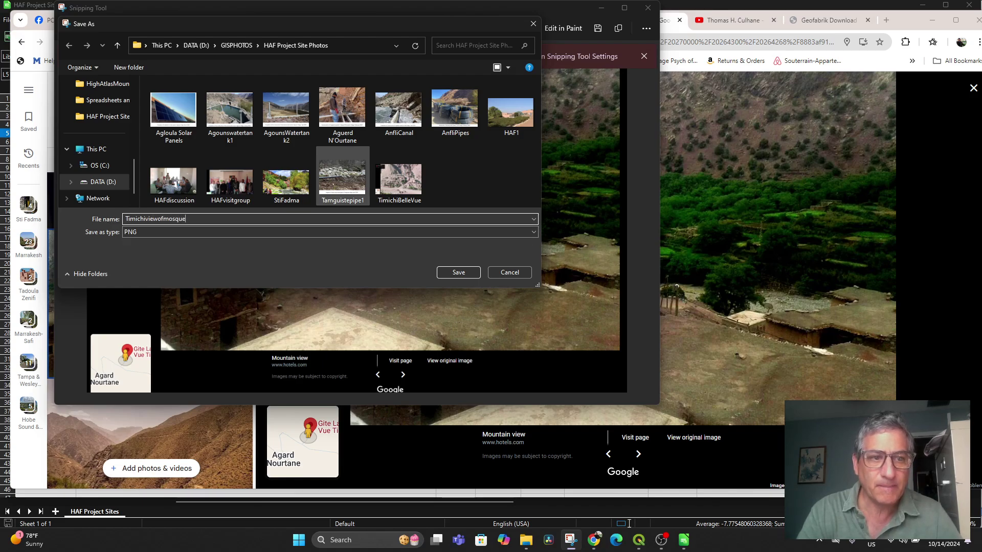
click(444, 271)
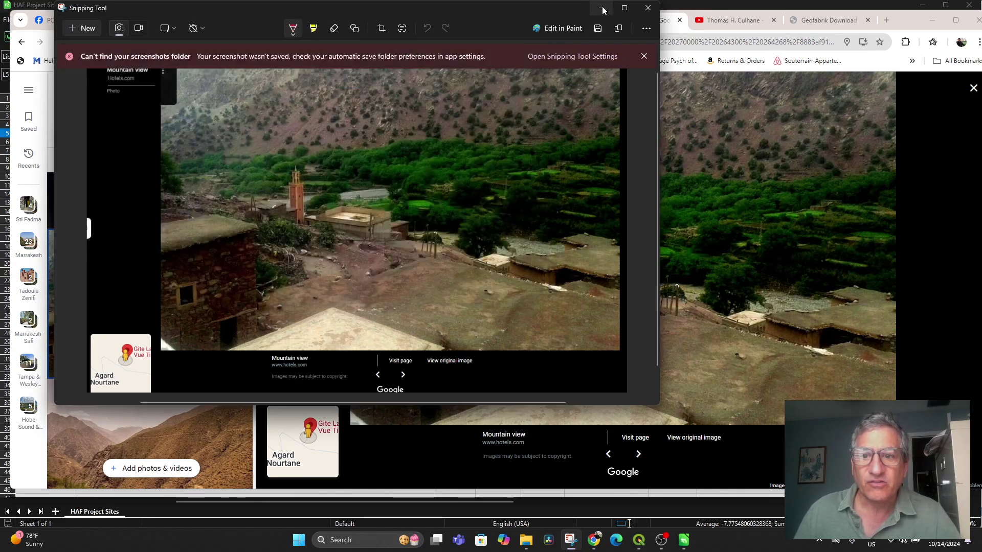
click(602, 9)
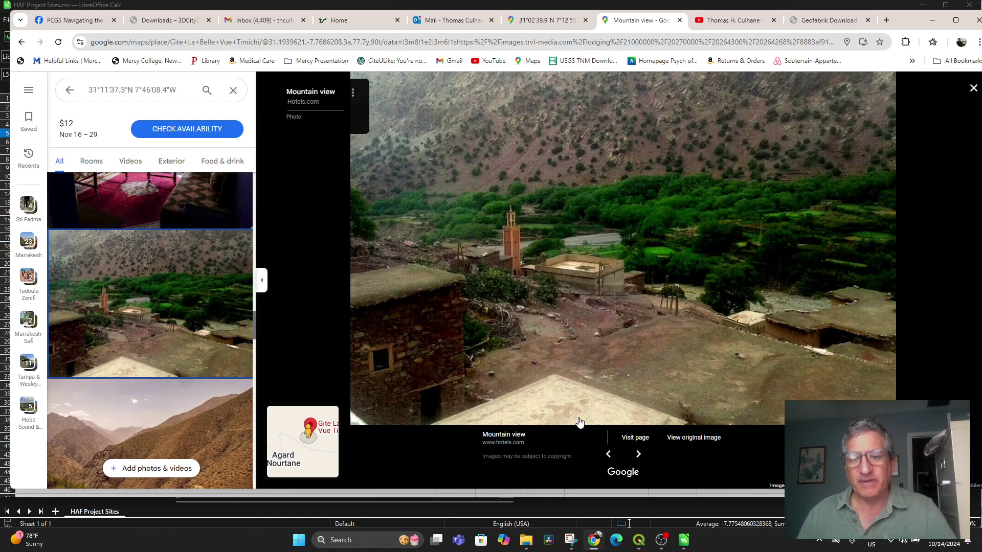
Switch to the HAF Project Sites spreadsheet in LibreOffice Calc and select the entire Timichi row
click(685, 542)
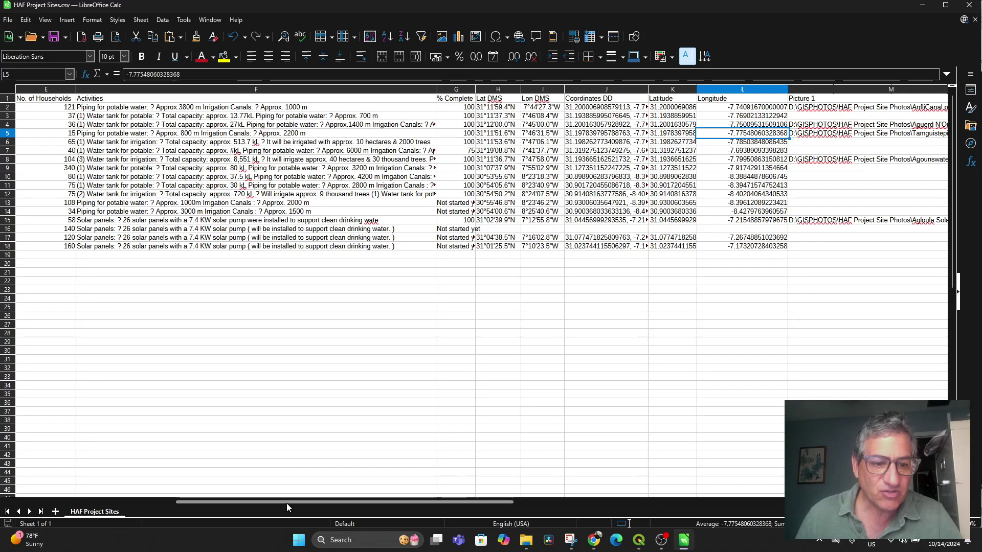
drag(287, 503, 198, 499)
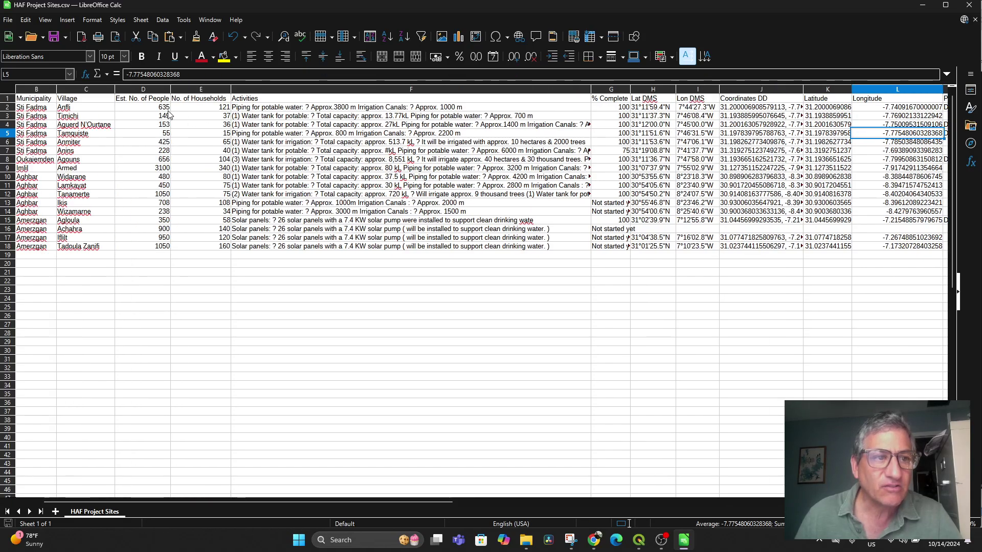
click(8, 116)
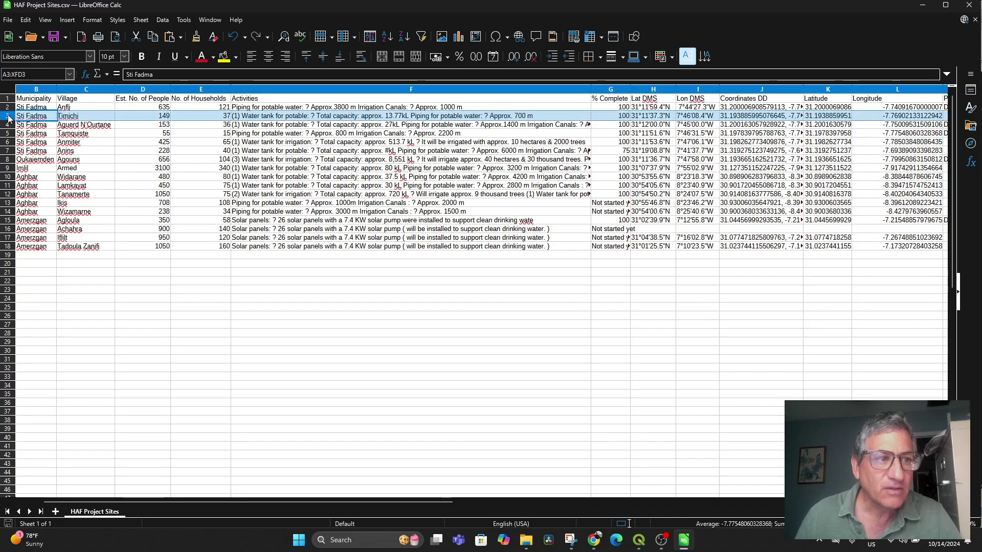
Find the Timichi row's empty Picture 1 cell, then copy the file path of TimichiBelleVue from the HAF Project Site Photos folder
drag(438, 500, 695, 509)
click(331, 110)
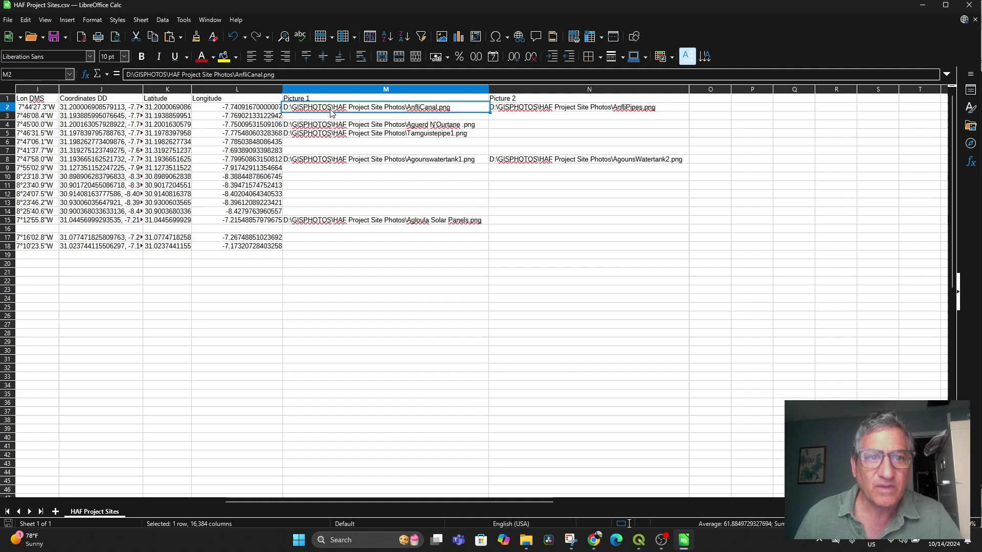
click(330, 117)
right_click(330, 117)
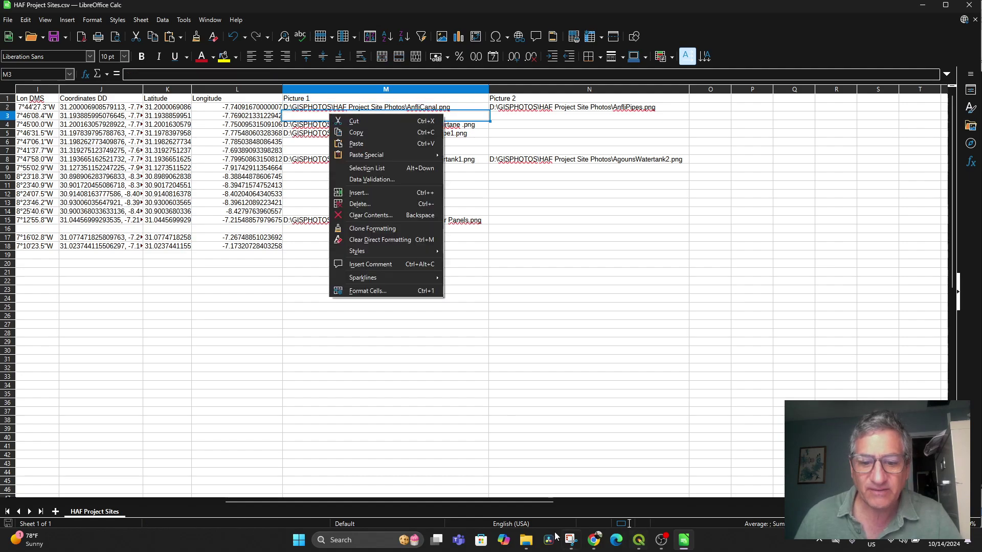
click(526, 540)
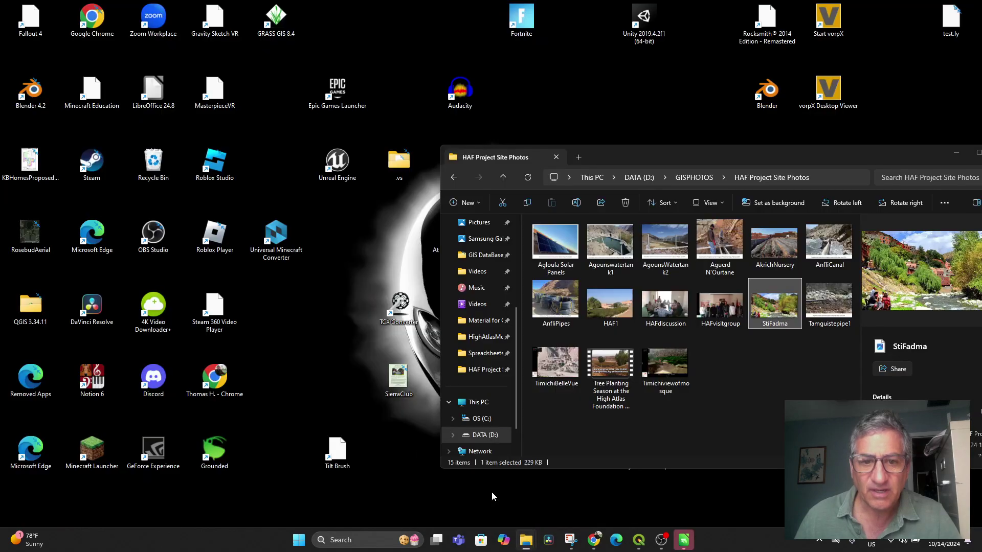
click(492, 492)
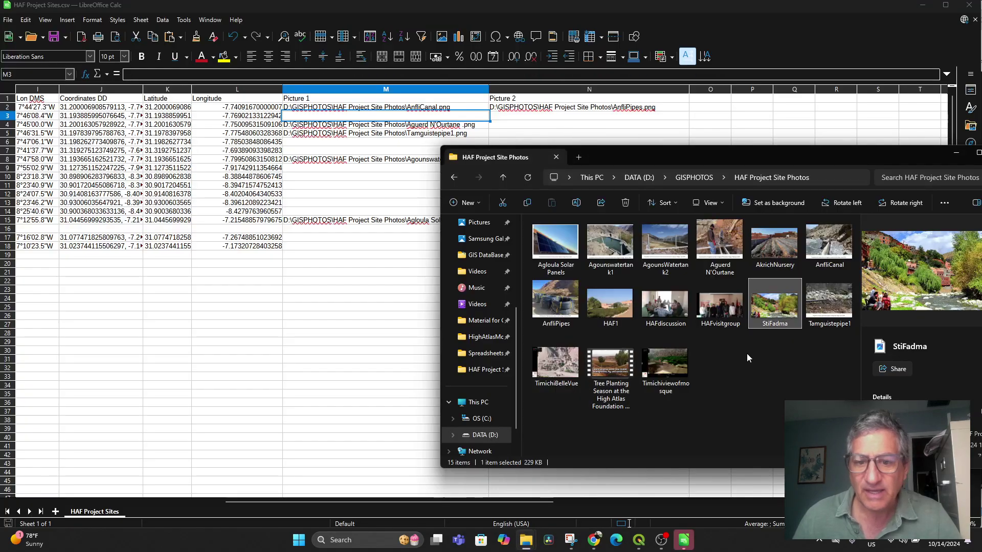
right_click(558, 365)
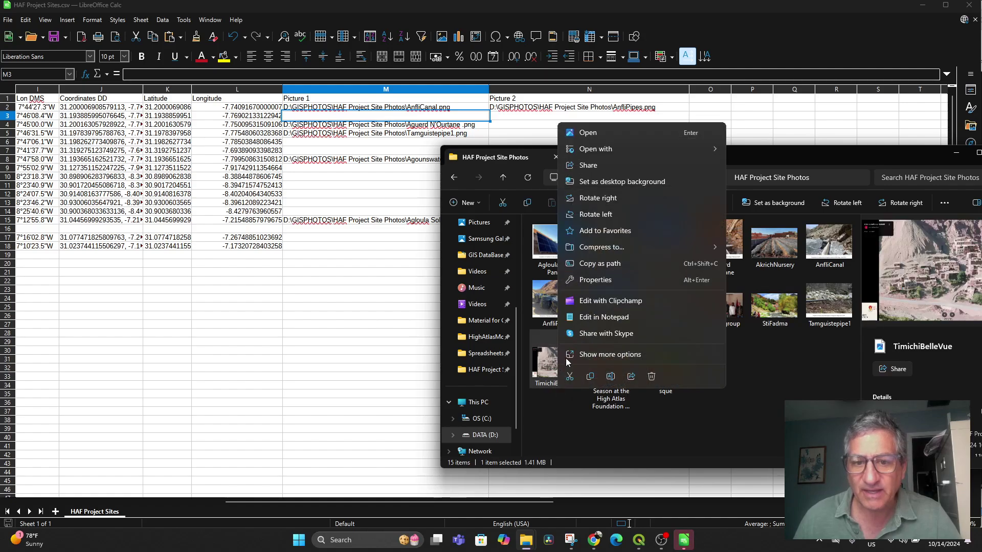
click(605, 265)
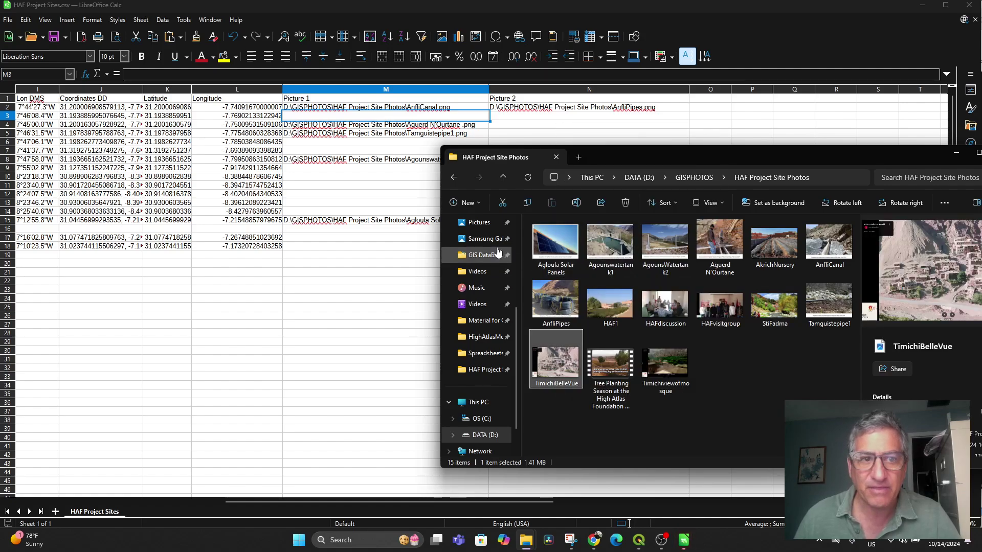
Paste the copied TimichiBelleVue path into the Timichi row's Picture 1 cell (M3) as unformatted text using Paste Special
click(336, 119)
right_click(336, 119)
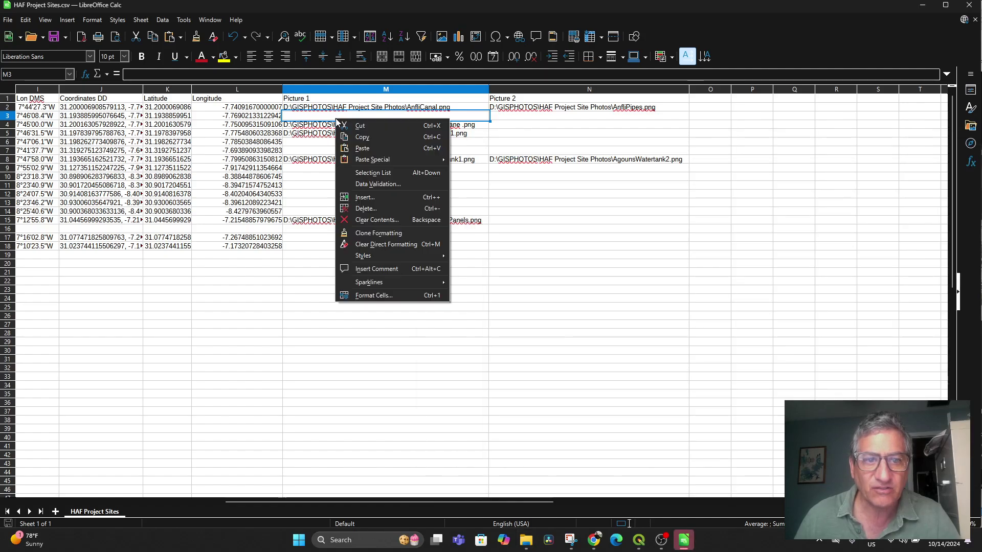
mouse_move(374, 160)
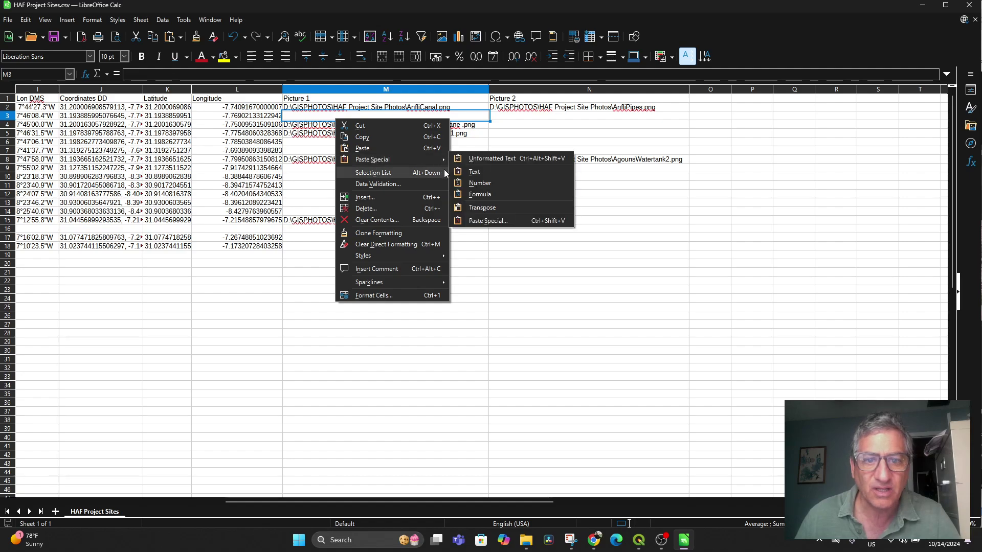
click(480, 221)
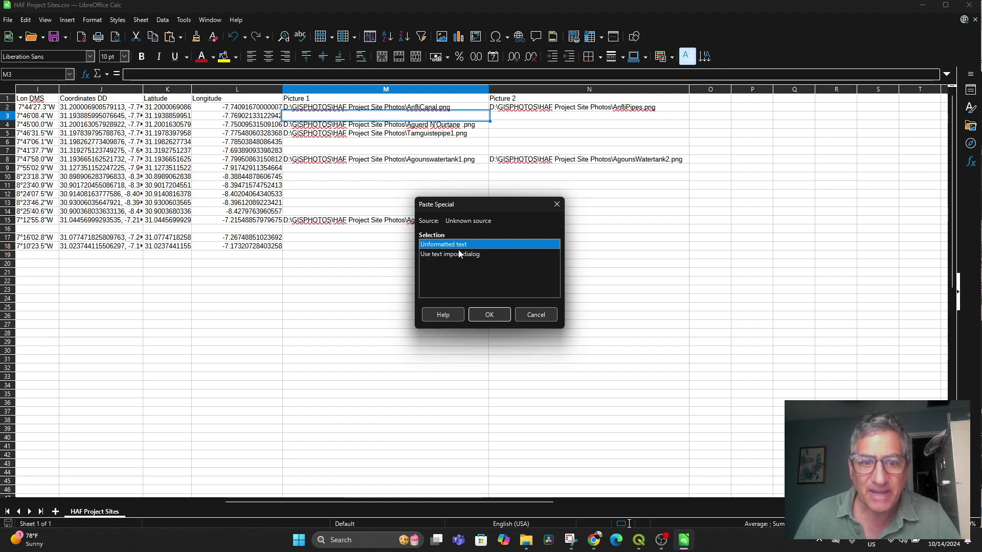
click(490, 314)
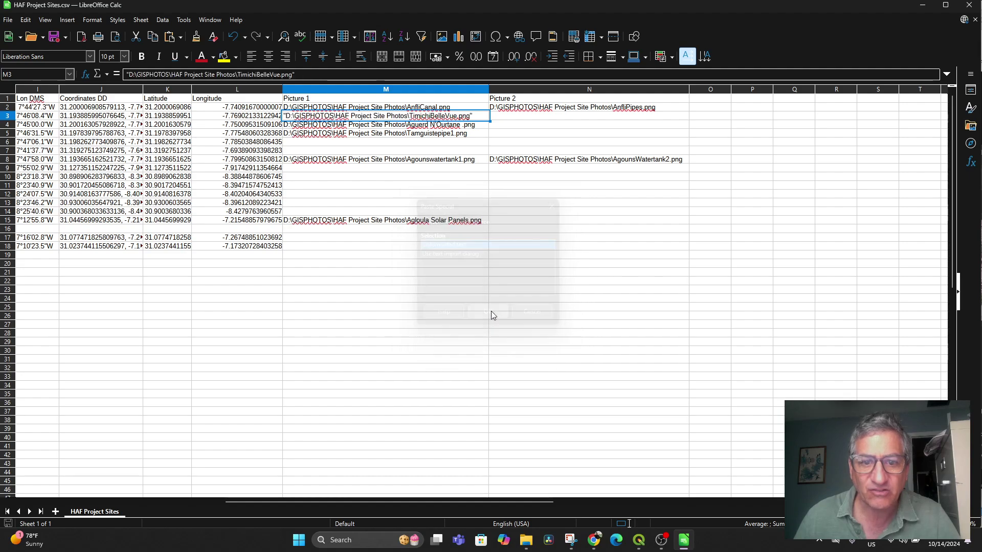
Paste the TimichiBelleVue path into Picture 1 of row 6 through the text import dialog, with the Other separator option enabled
right_click(356, 148)
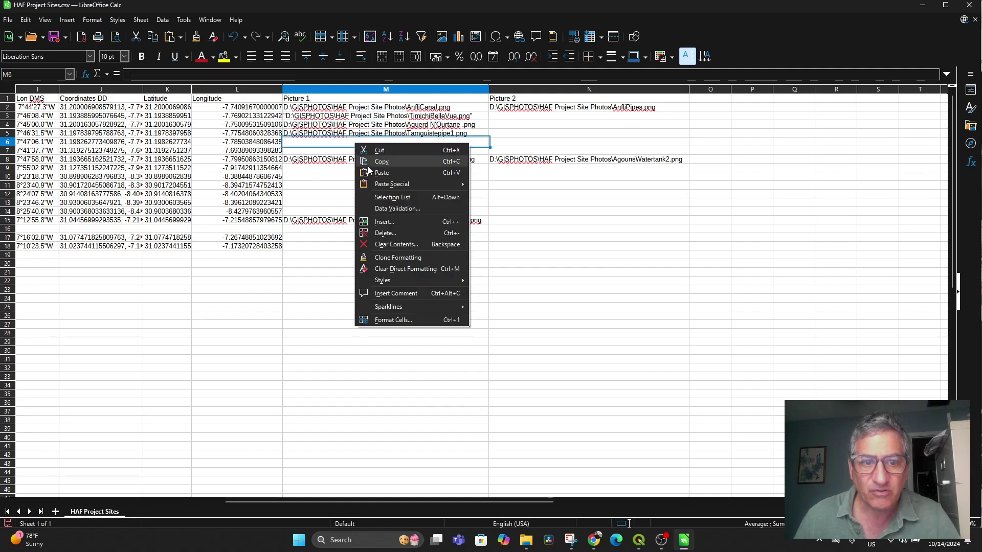
mouse_move(387, 187)
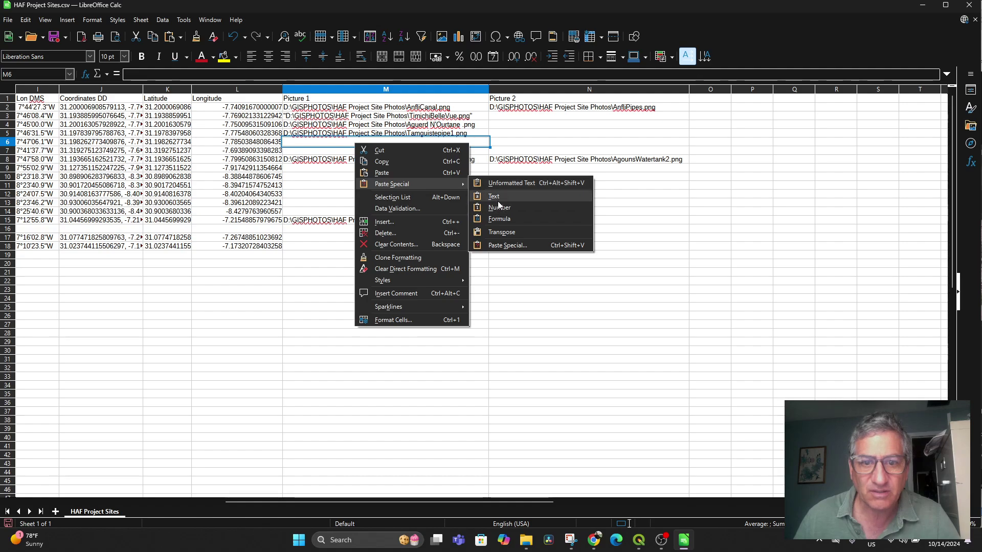
click(498, 246)
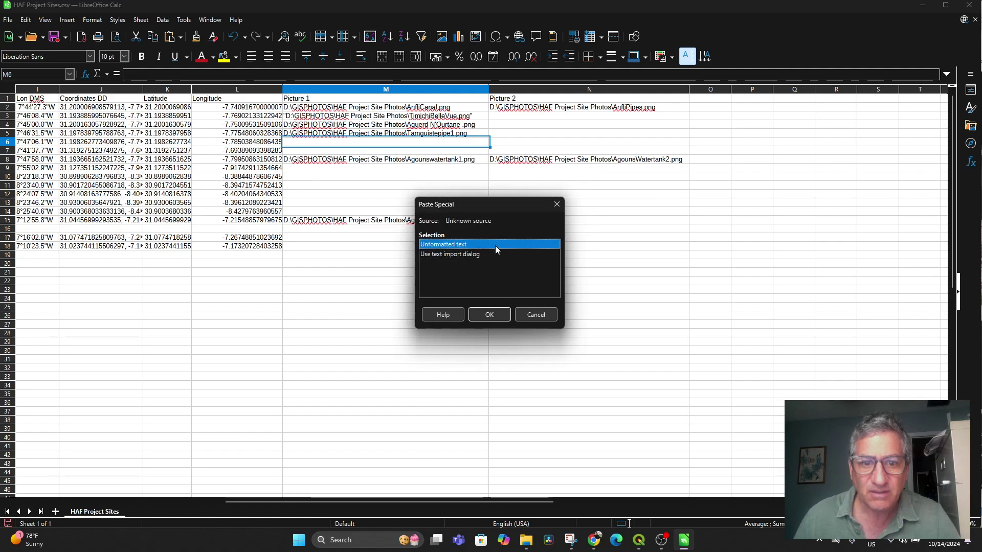
click(454, 253)
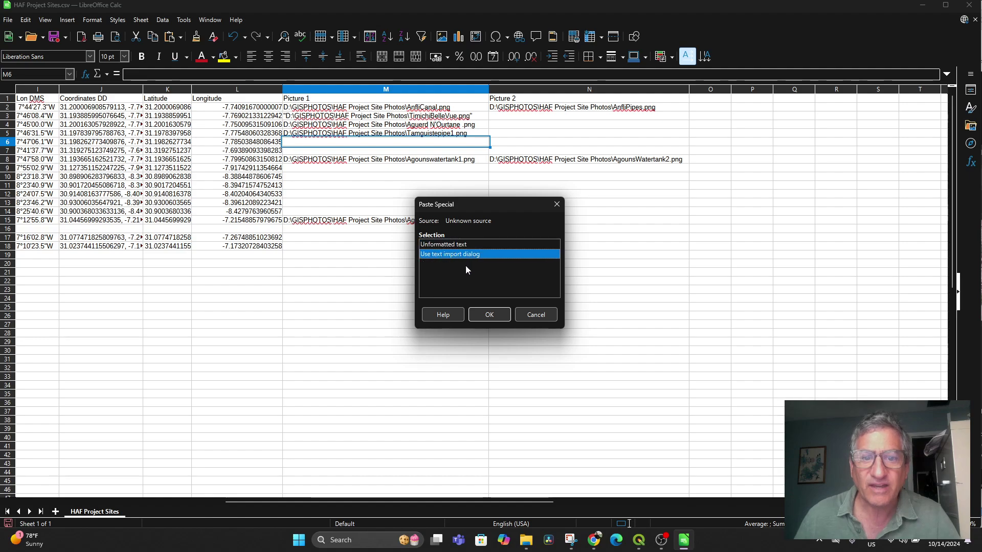
click(479, 315)
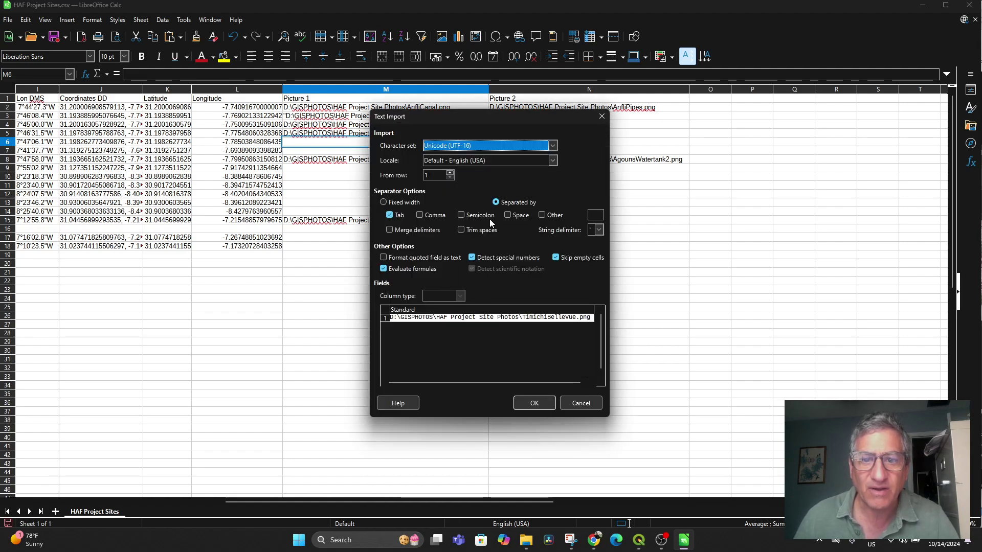
click(542, 215)
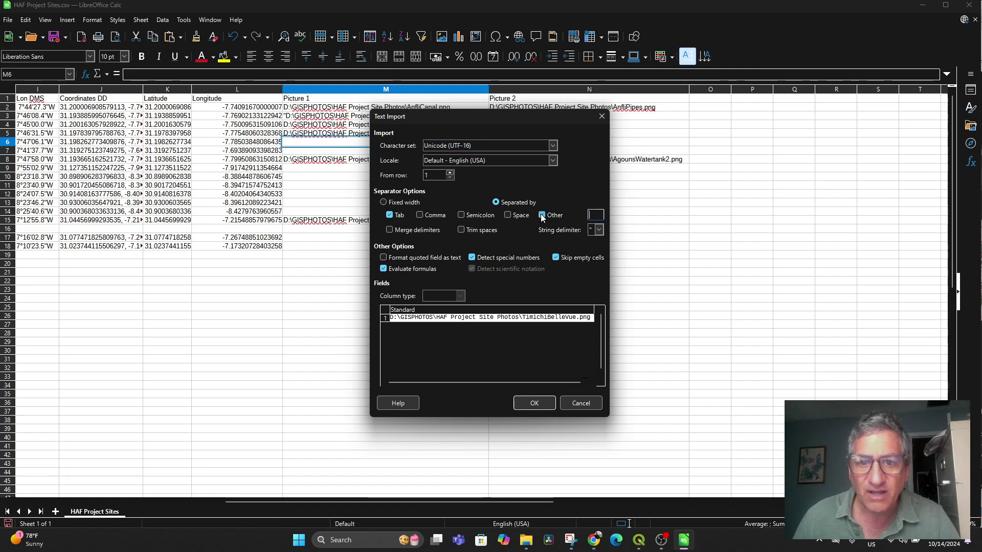
click(599, 230)
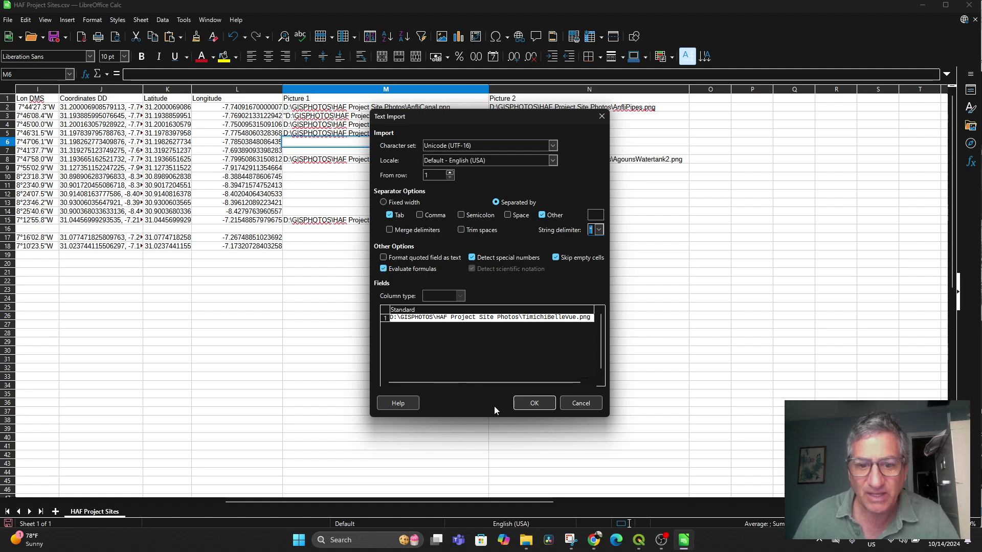
click(534, 404)
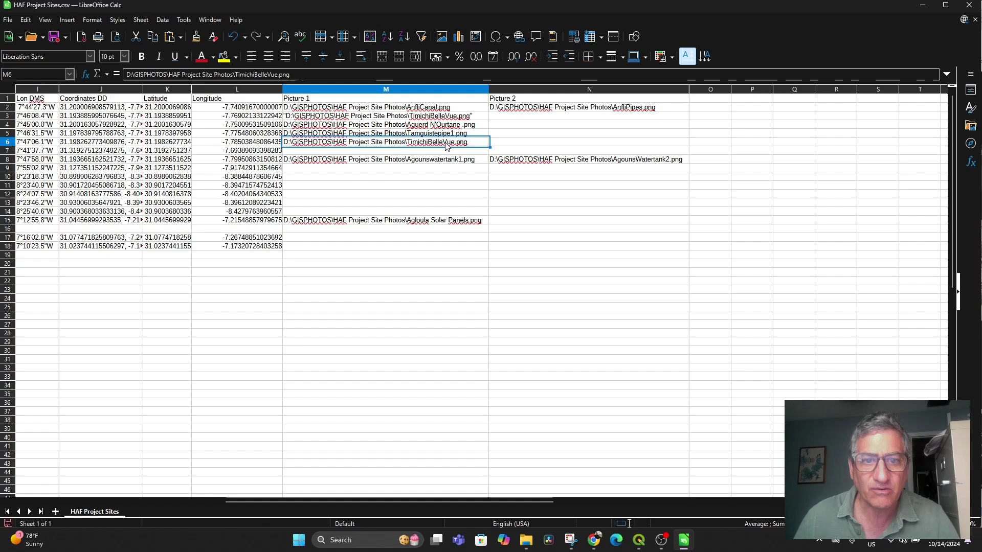
Select the Picture 2 cell in row 6 and copy the file path of Timichiviewofmosque from the HAF Project Site Photos folder
click(509, 146)
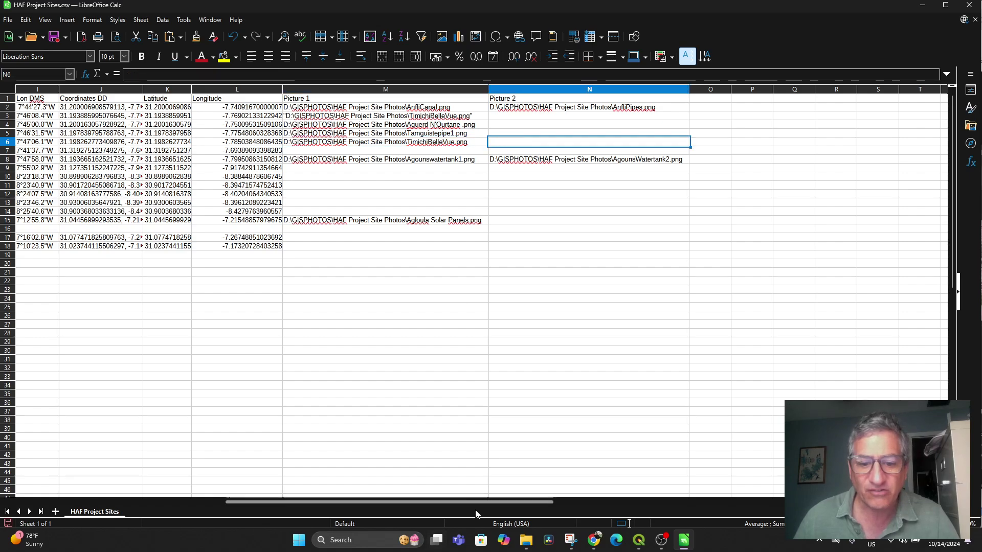
mouse_move(528, 543)
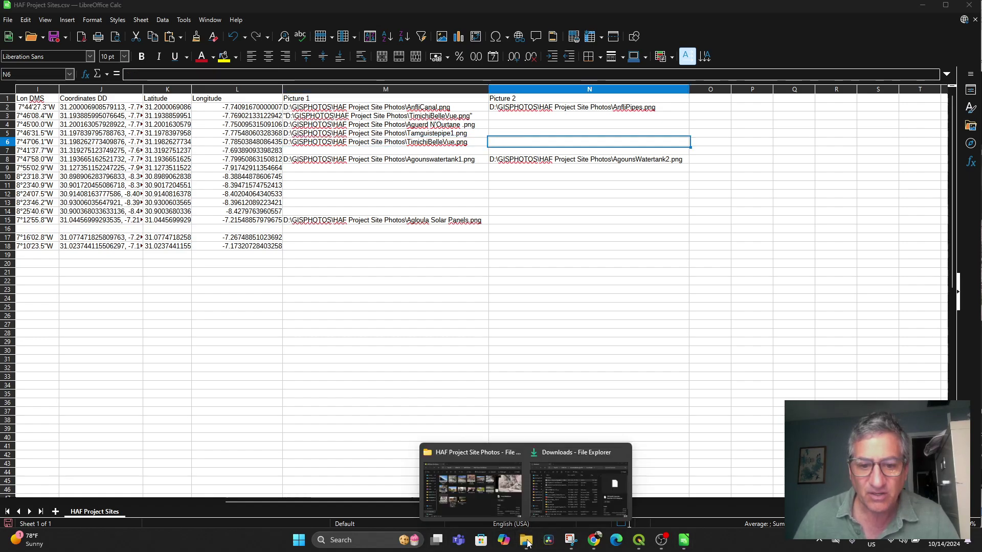
click(481, 457)
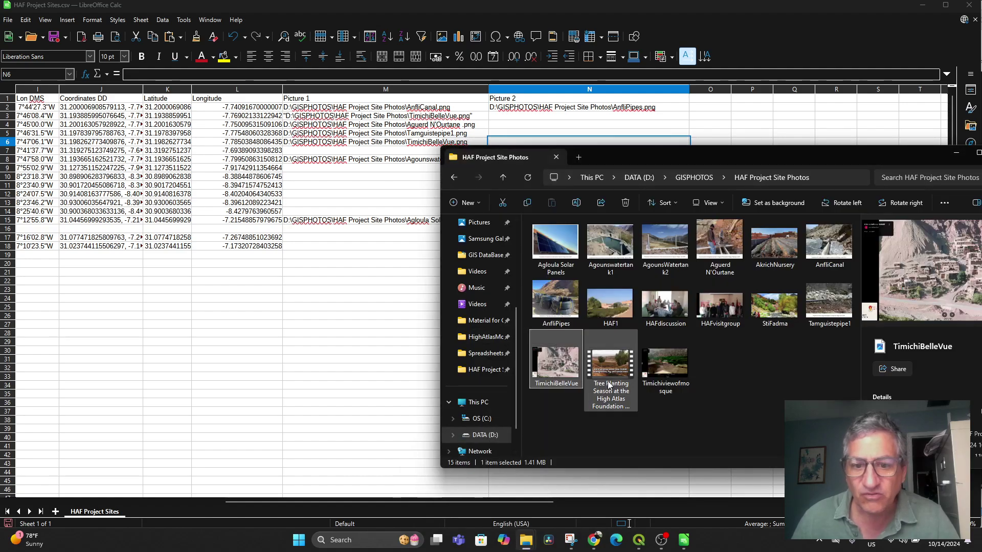
click(659, 371)
right_click(659, 371)
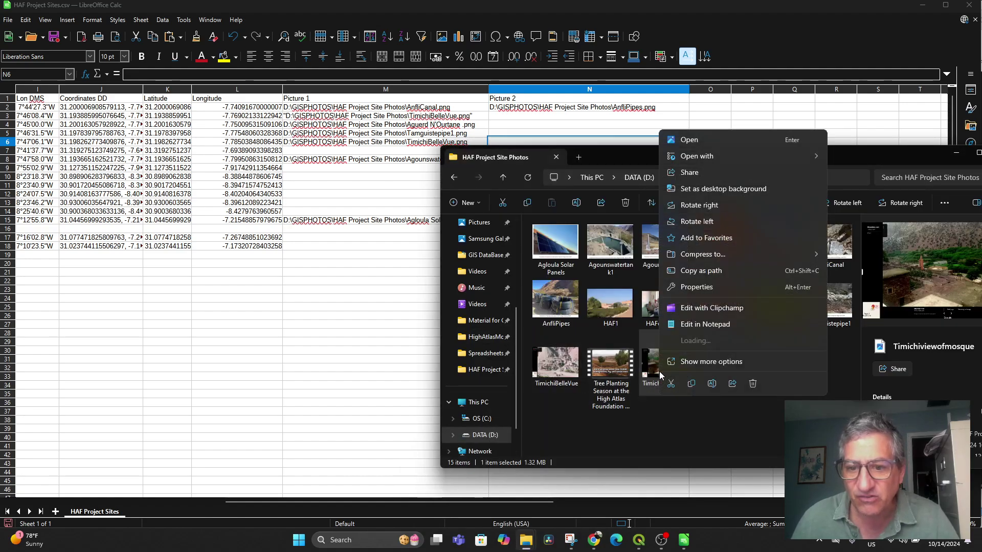
click(699, 270)
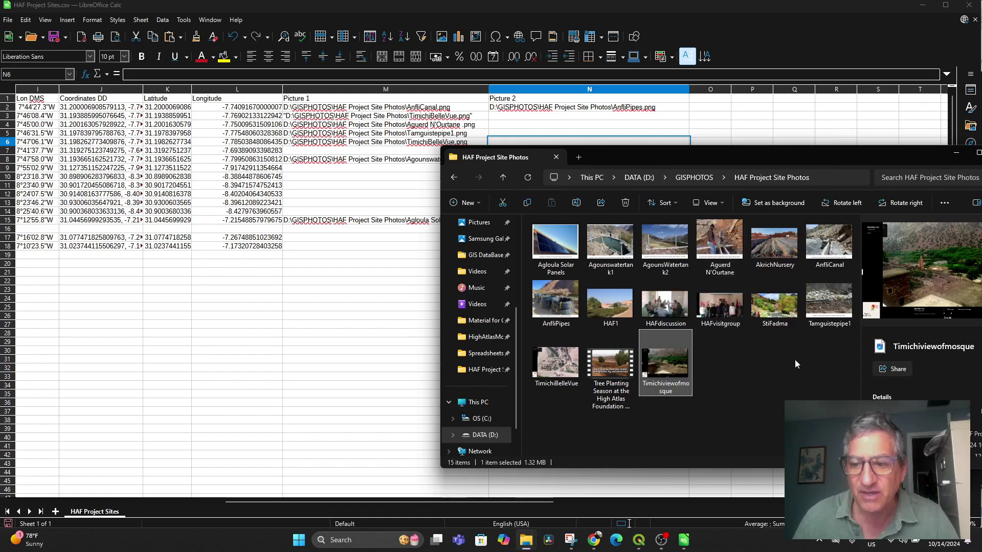
Paste the Timichiviewofmosque path into the Picture 2 cell of row 6 and remove its opening and closing quotation marks
click(507, 145)
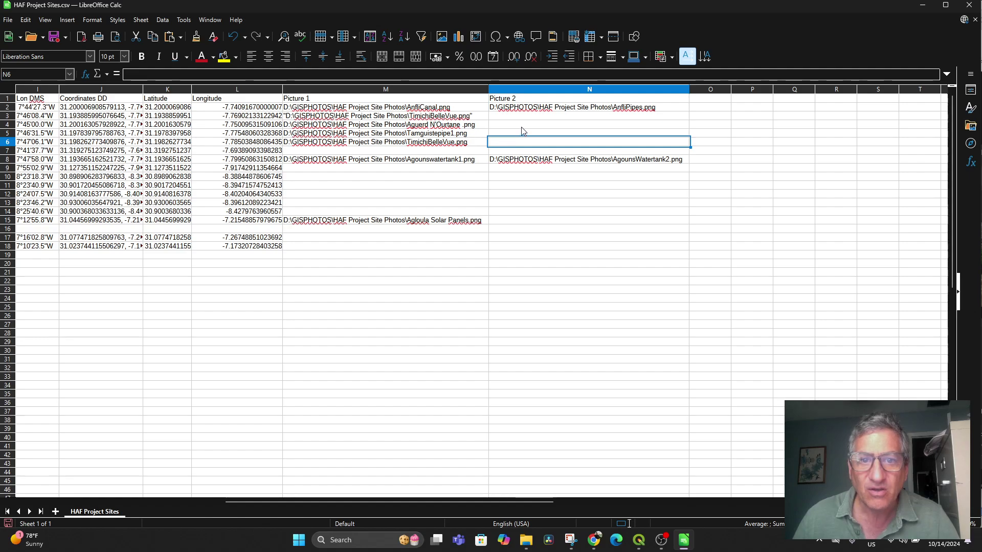
right_click(513, 145)
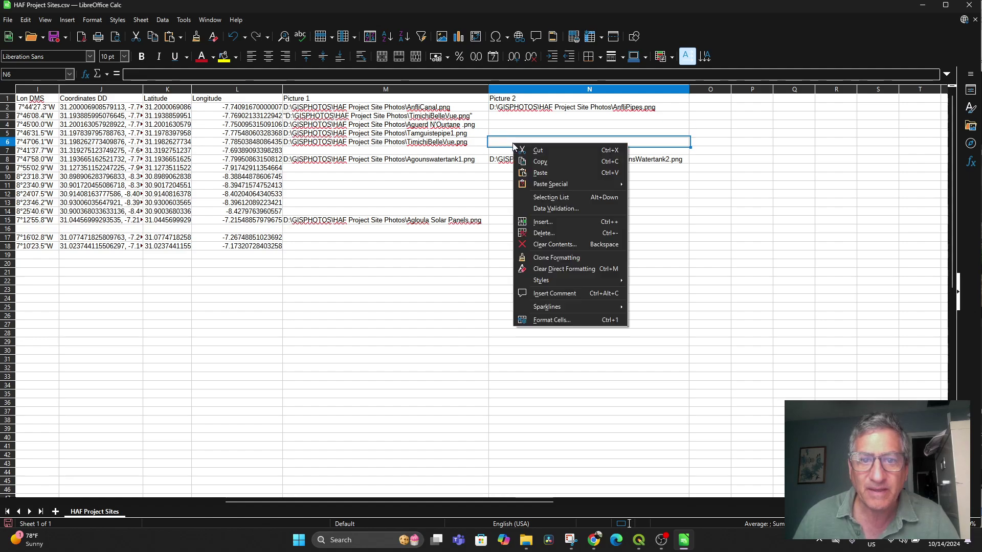
click(540, 173)
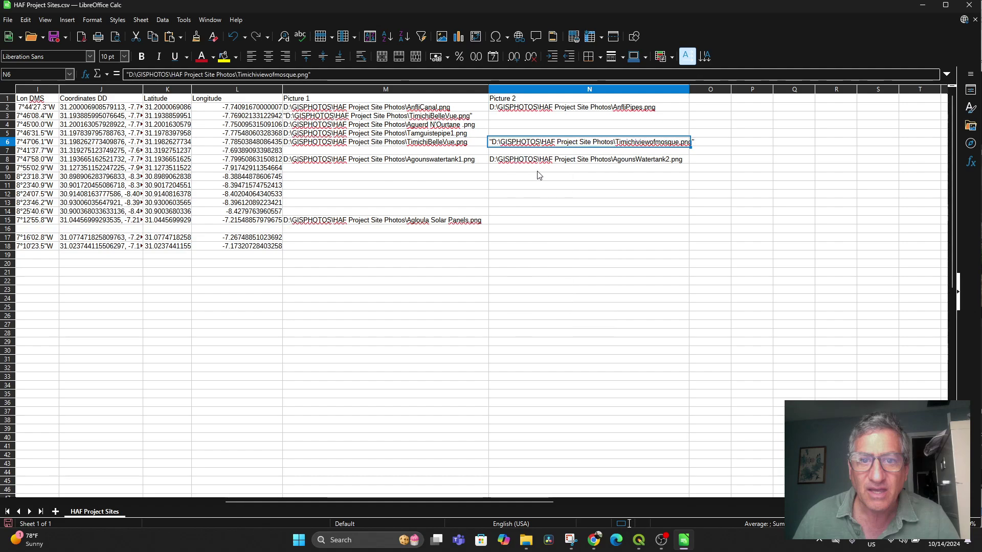
double_click(493, 145)
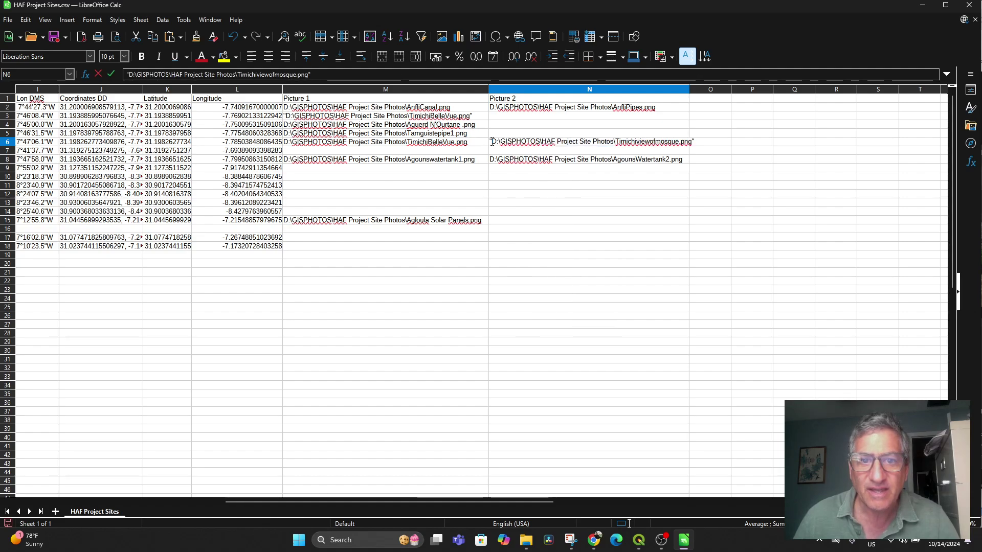
key(BackSpace)
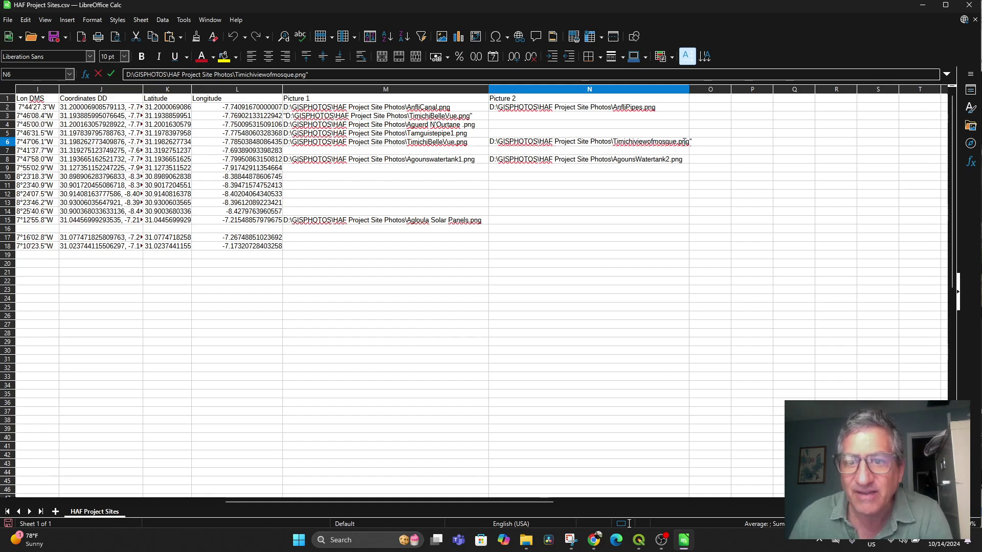
click(692, 142)
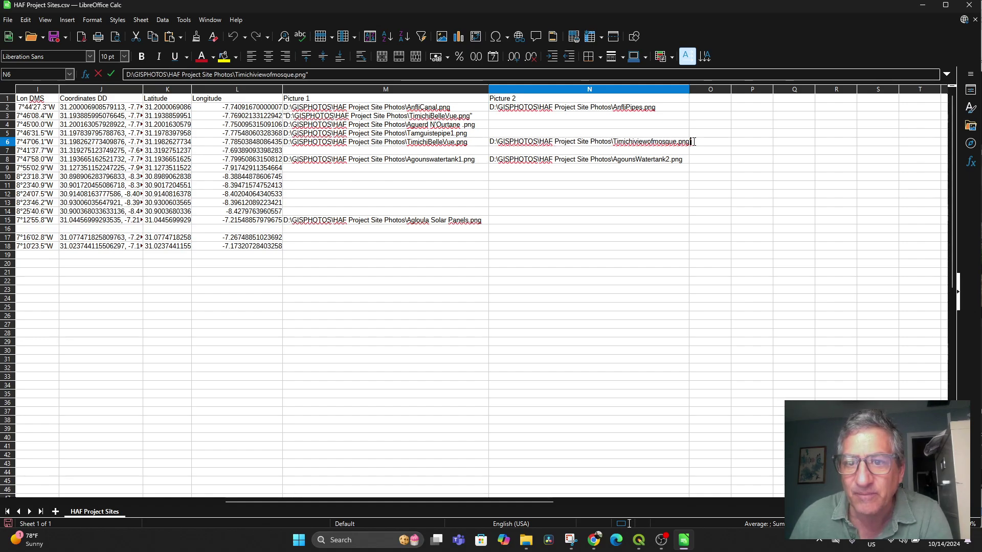
key(BackSpace)
click(461, 152)
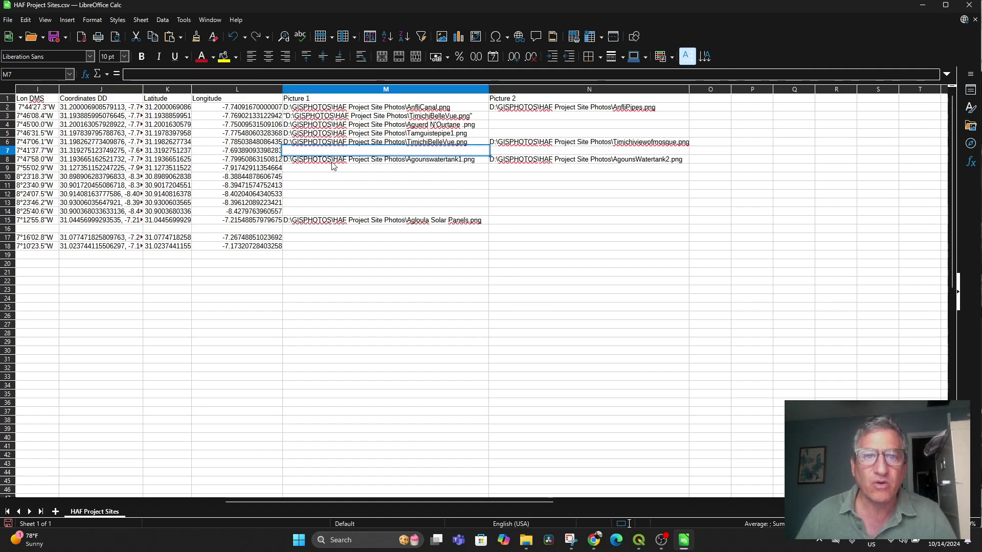
Save the HAF Project Sites CSV and switch to the Google Chrome window showing the Mountain view photo
click(8, 20)
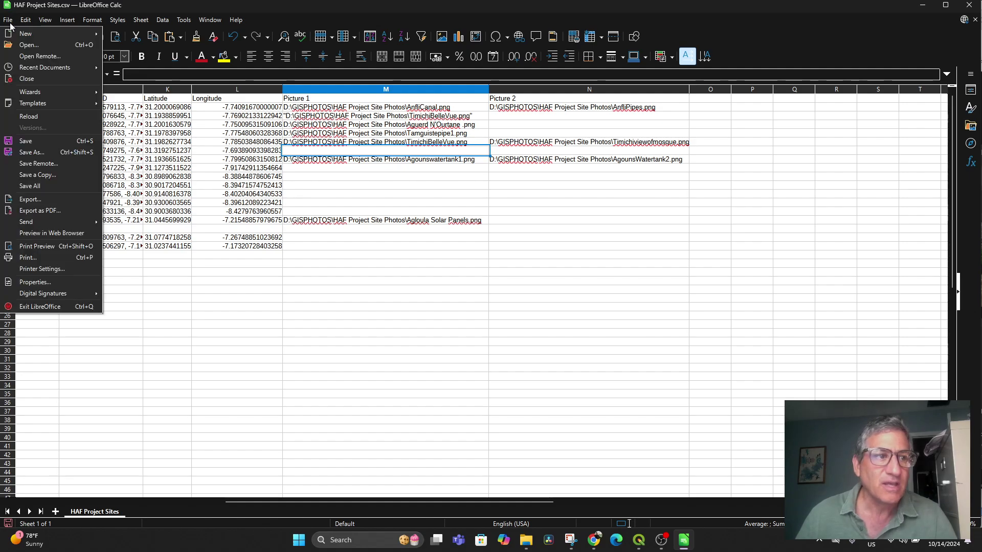
click(32, 142)
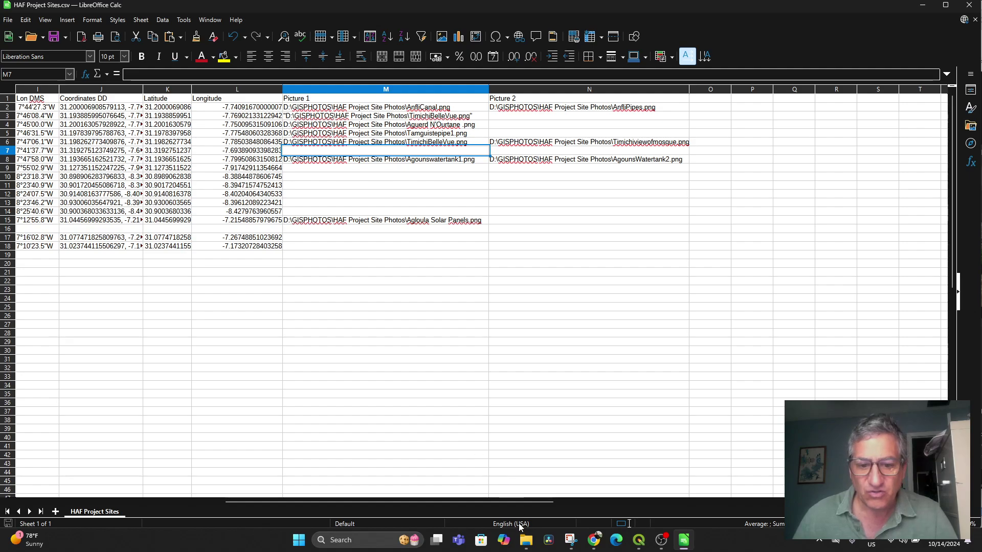
mouse_move(524, 538)
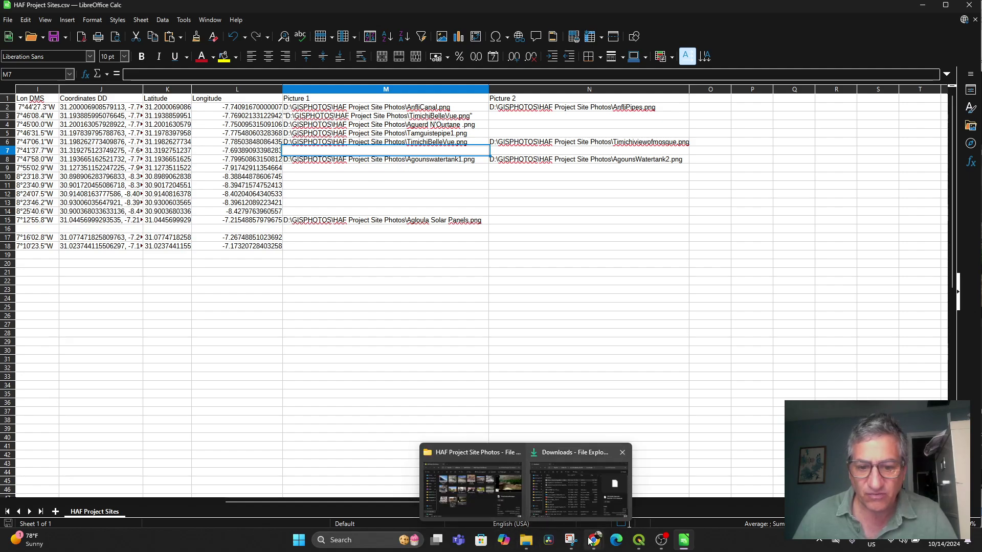
mouse_move(593, 541)
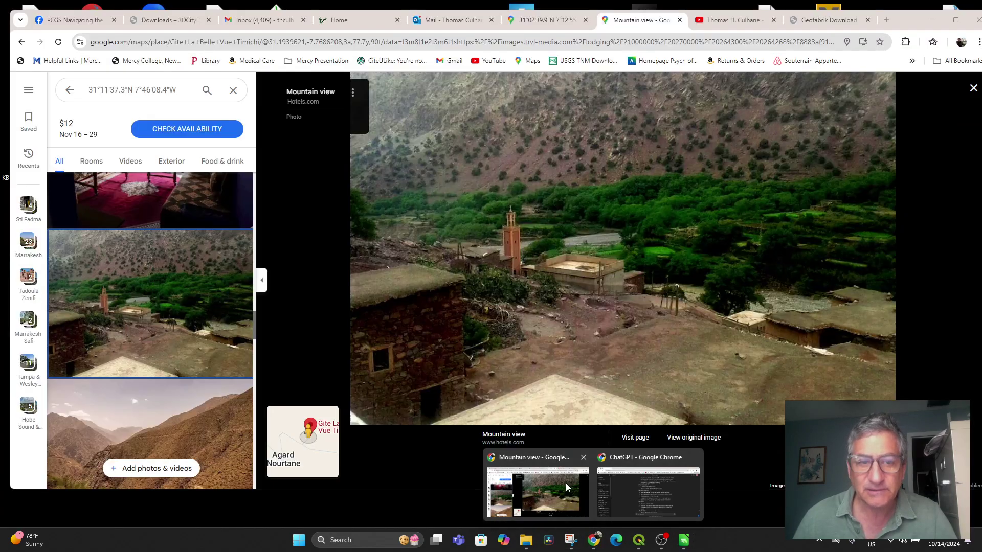
click(566, 483)
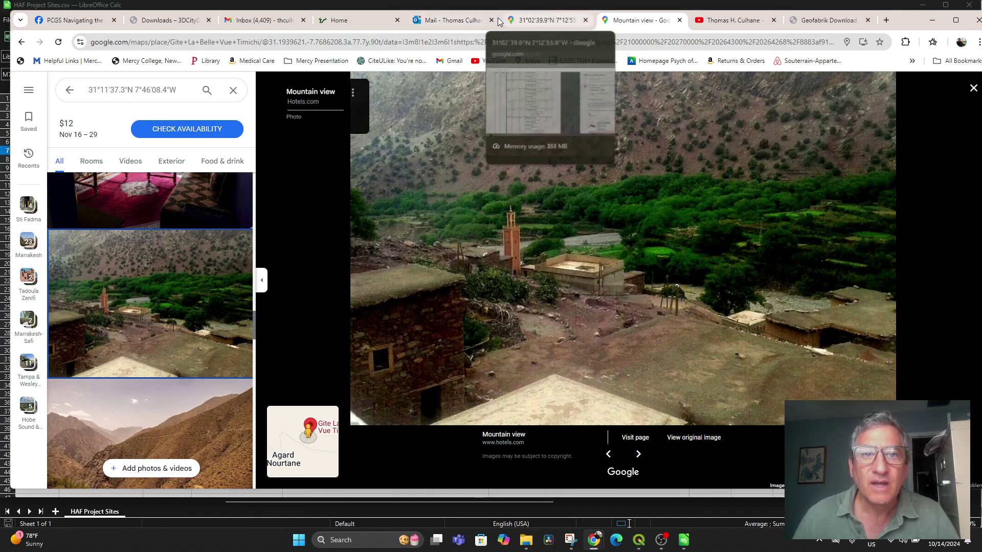
Find Widrarane in the emailed High Atlas Foundation water infrastructure report and open its map link in a new browser tab
click(465, 24)
scroll(424, 275, down, 3)
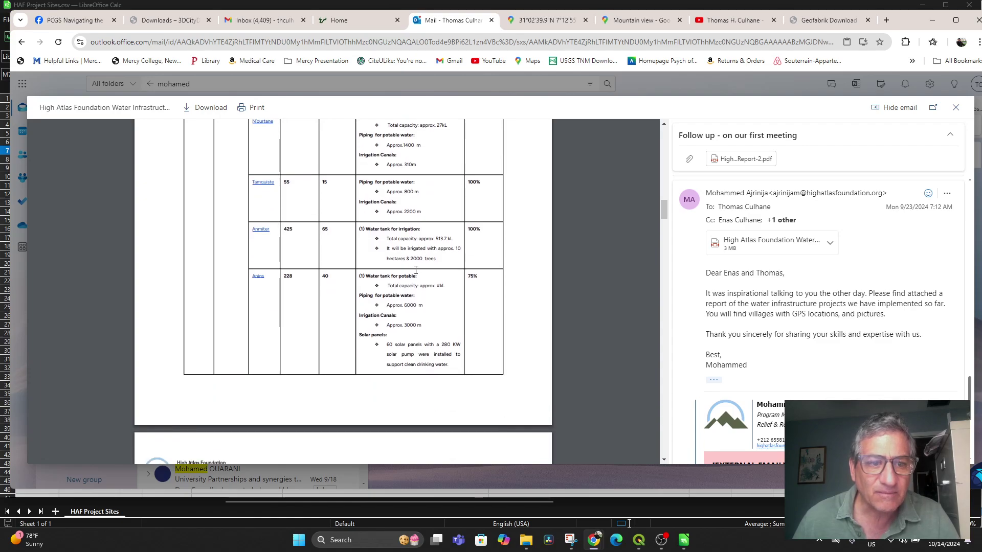
scroll(324, 268, down, 5)
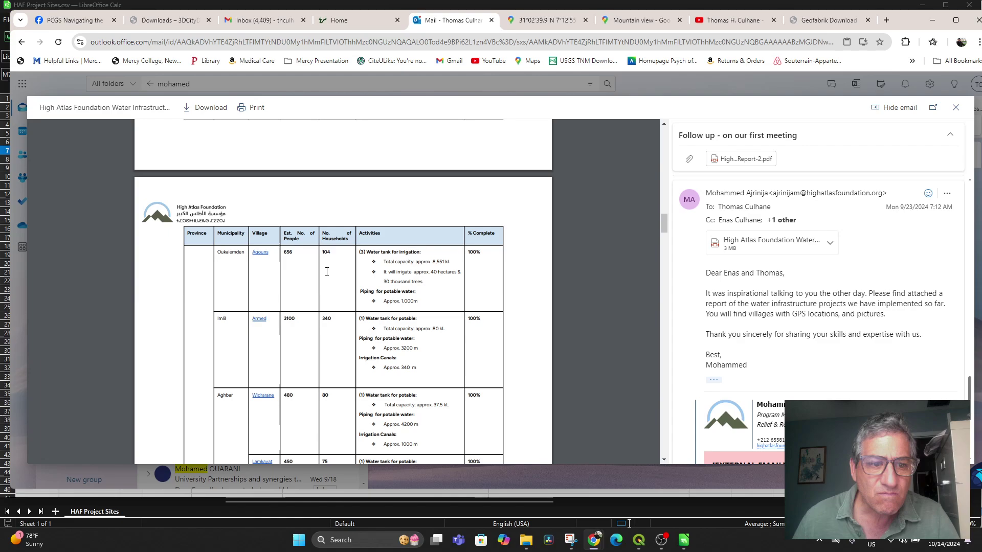
scroll(294, 285, down, 2)
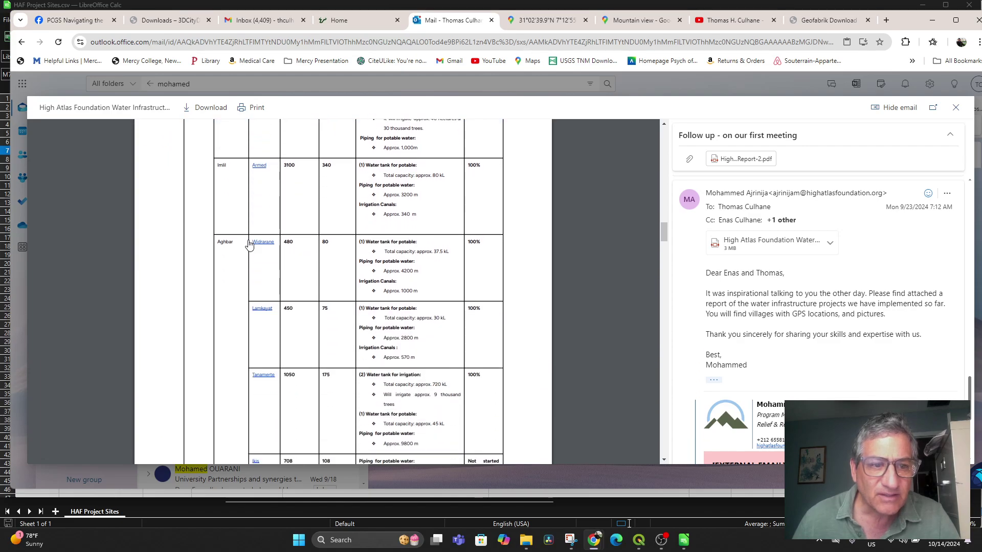
right_click(262, 248)
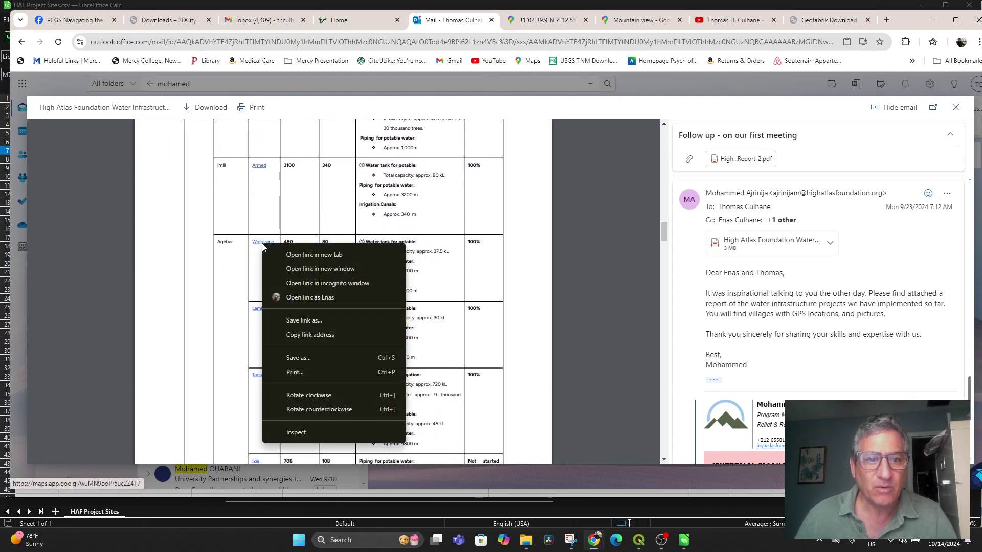
click(291, 254)
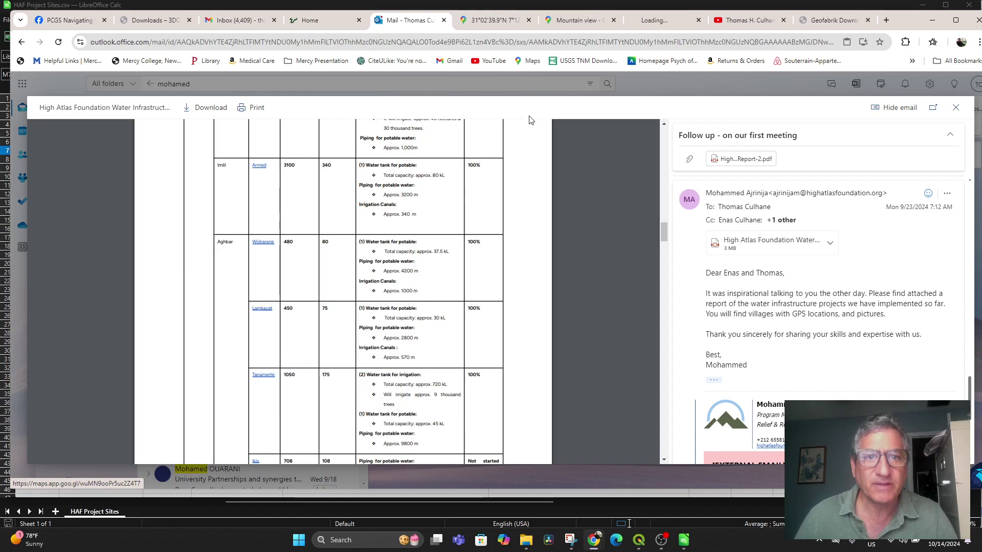
click(647, 21)
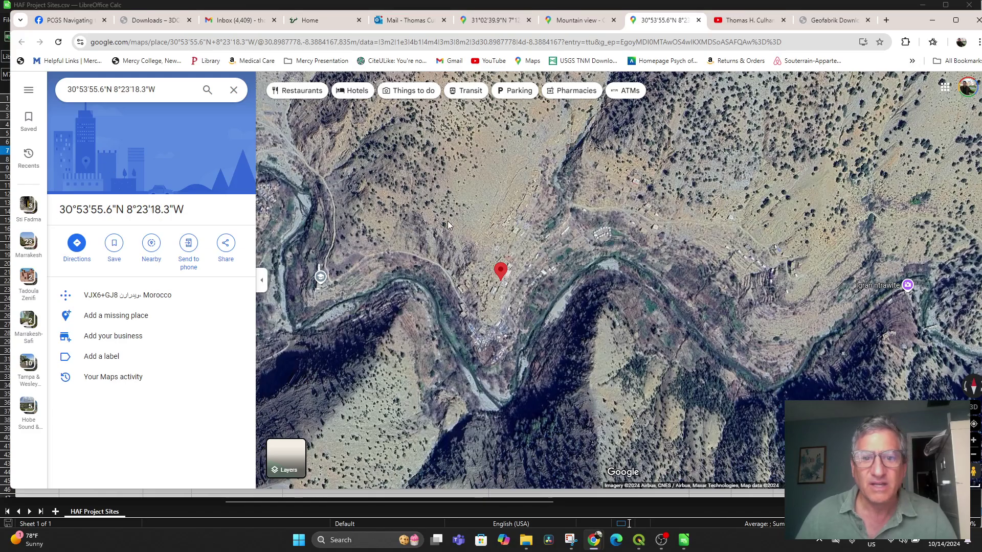
Check the coordinates of the village pin and look through the place details of the nearby Igran ntrawlte attraction
right_click(500, 273)
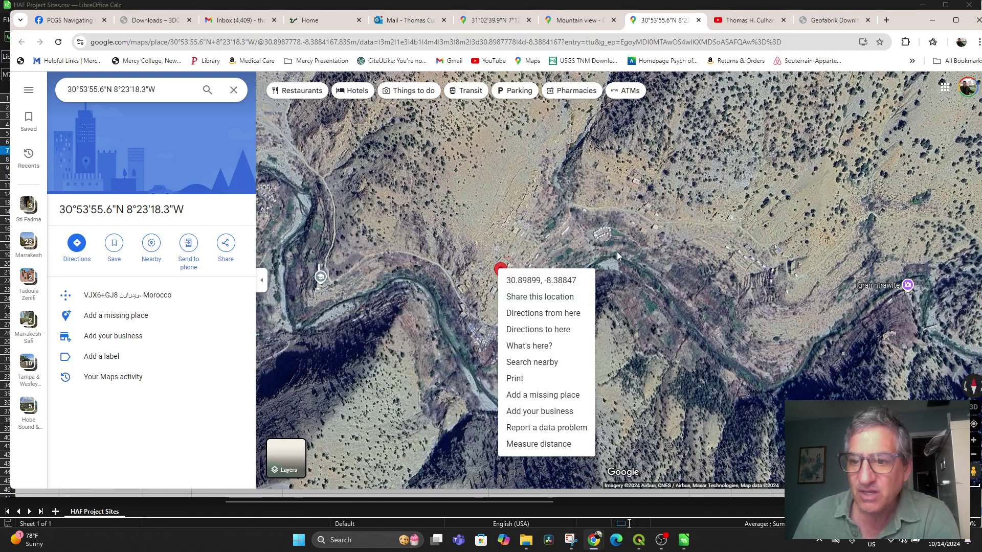
click(710, 295)
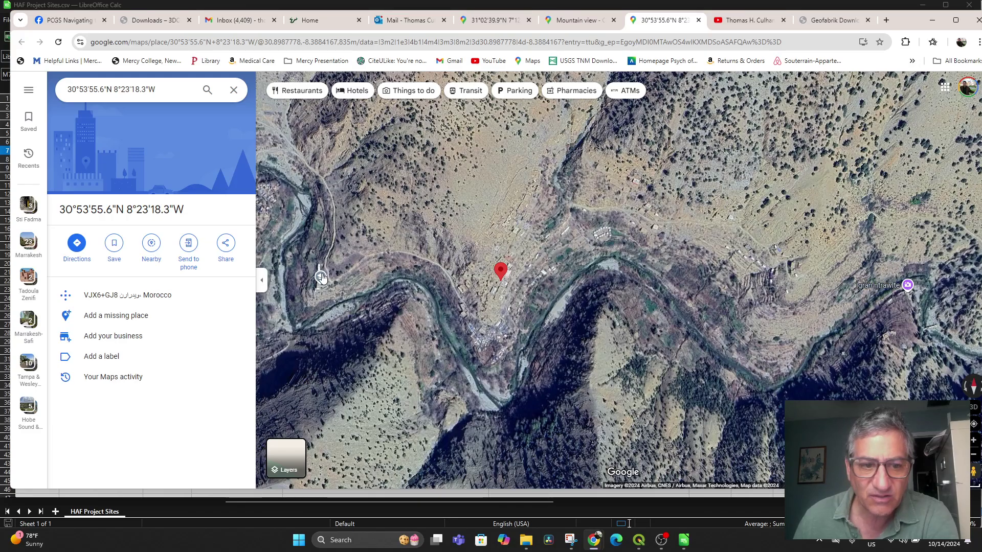
mouse_move(322, 277)
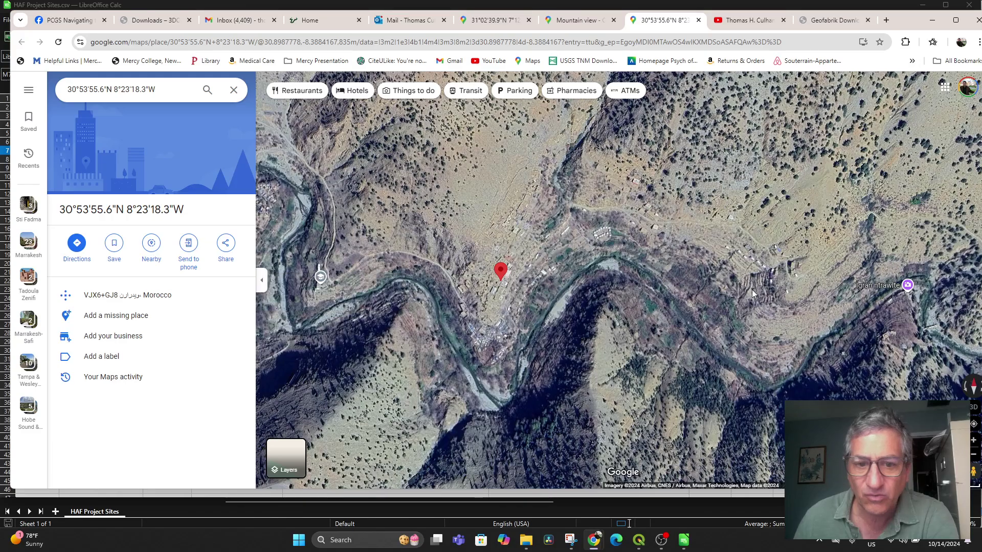
mouse_move(876, 288)
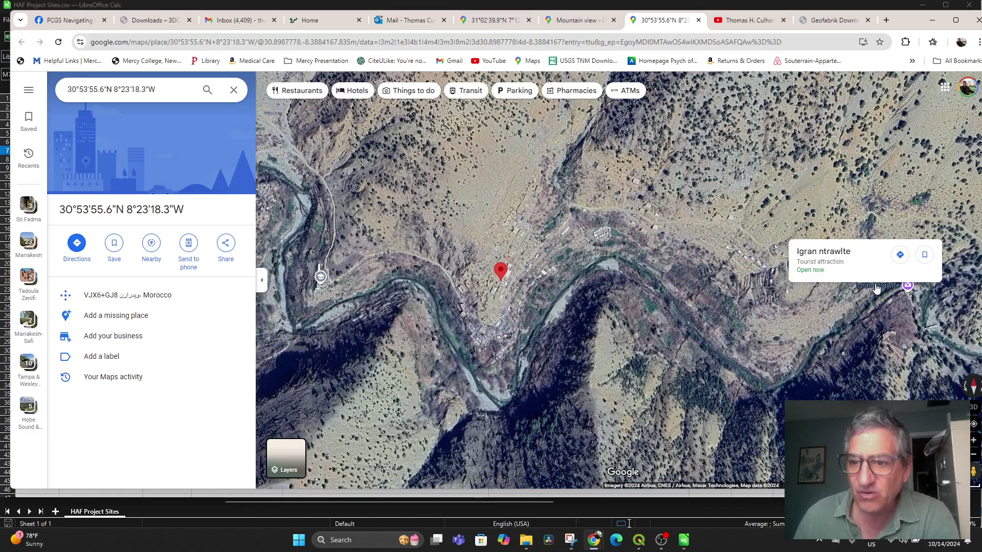
click(906, 286)
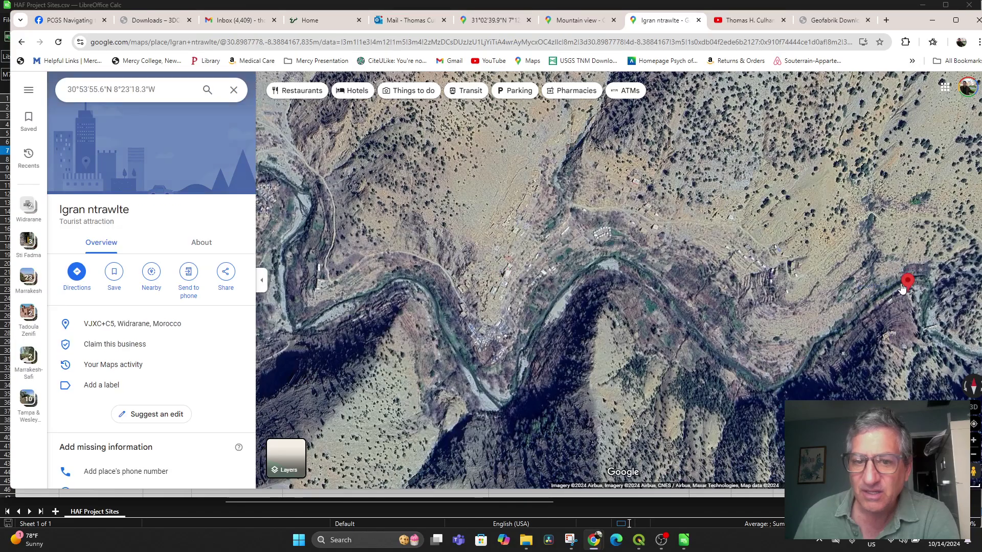
scroll(184, 276, down, 10)
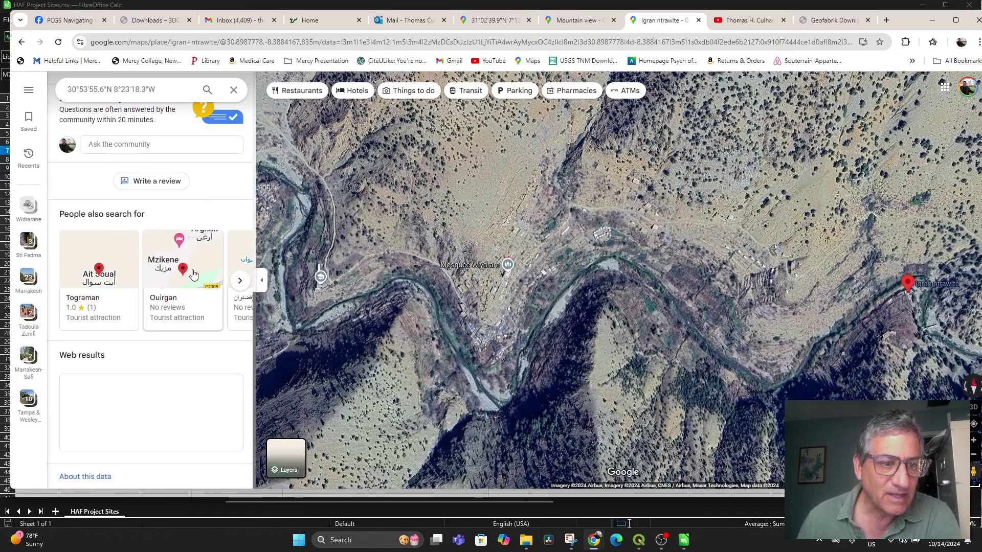
scroll(189, 285, up, 10)
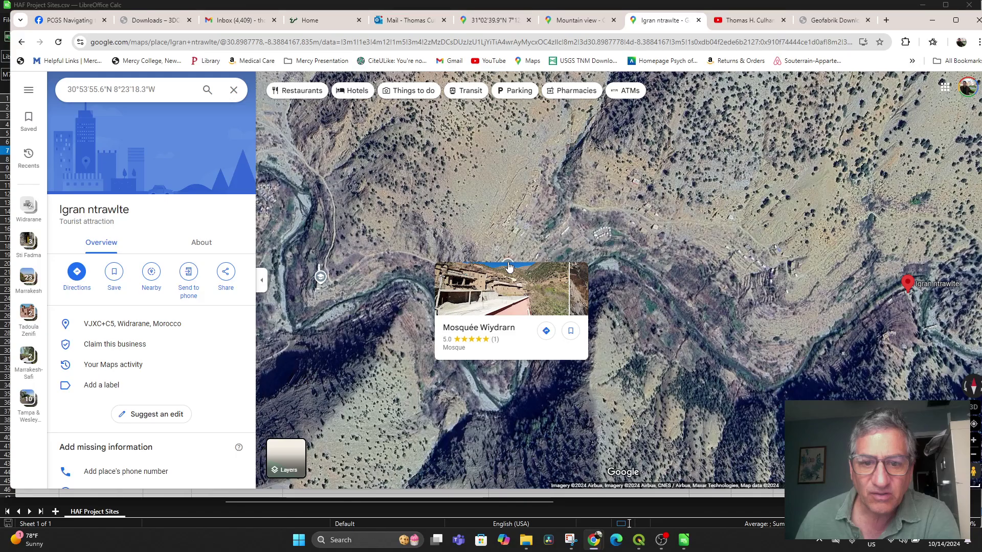
Open the Mosquée Wiydrarn place, expand its review photos and enlarge the one of the stone building
click(508, 265)
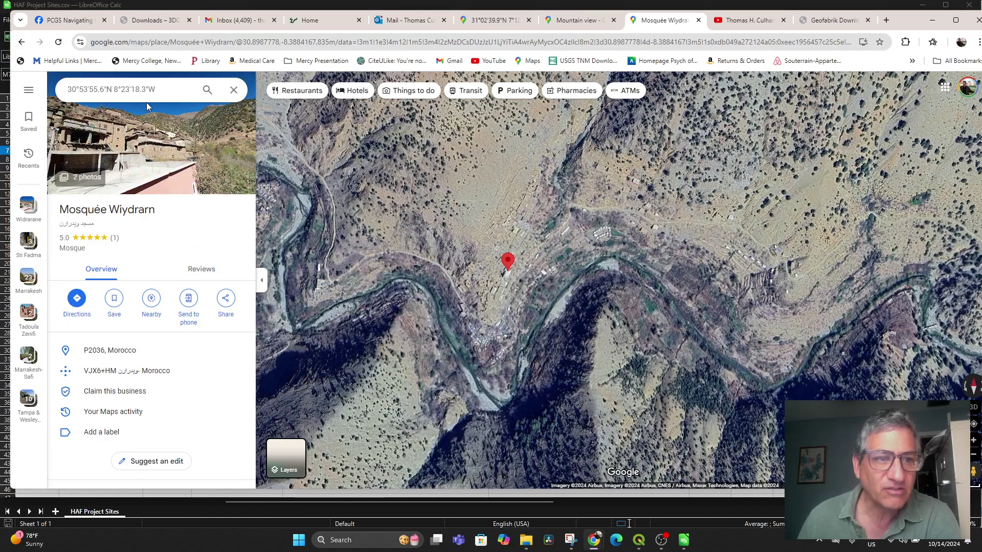
scroll(150, 215, down, 10)
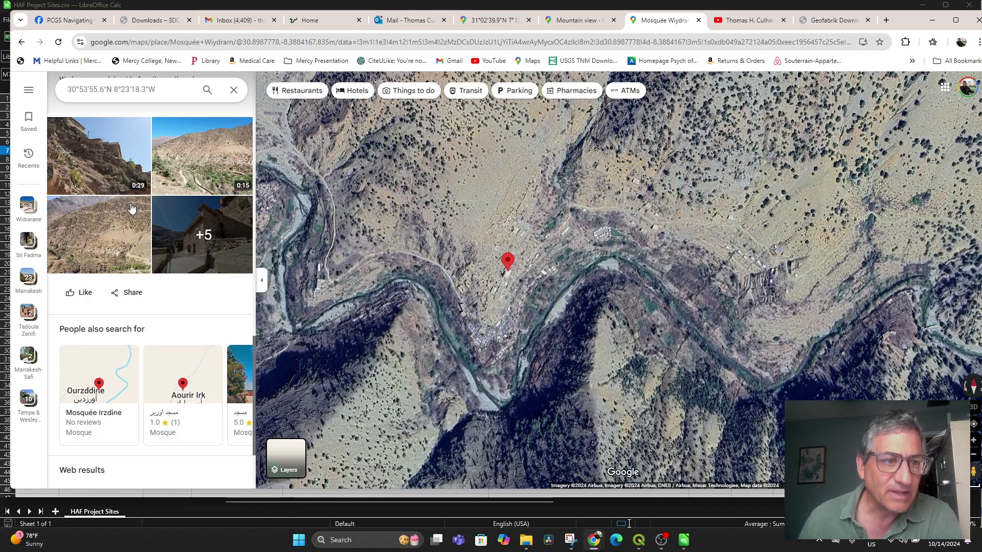
scroll(174, 197, down, 5)
scroll(174, 197, up, 4)
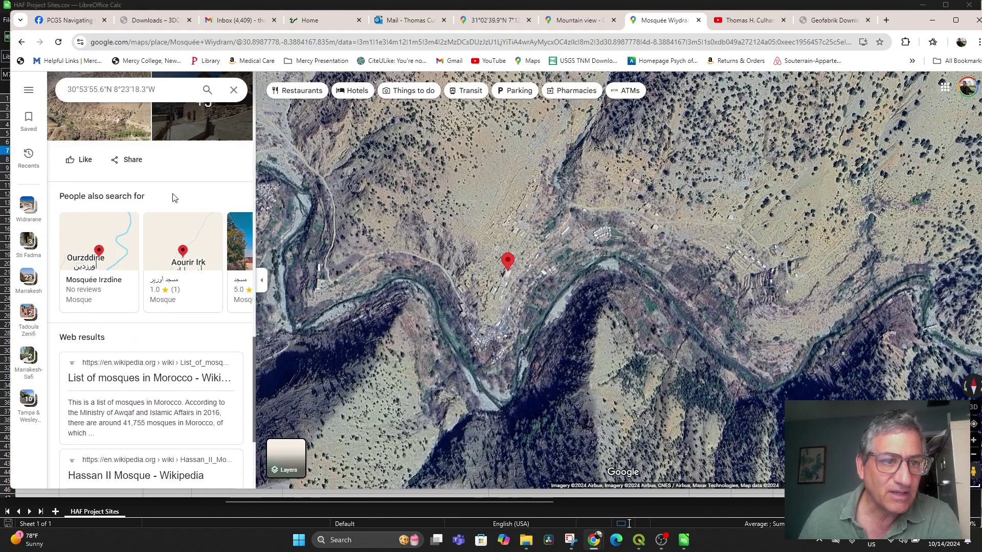
click(189, 212)
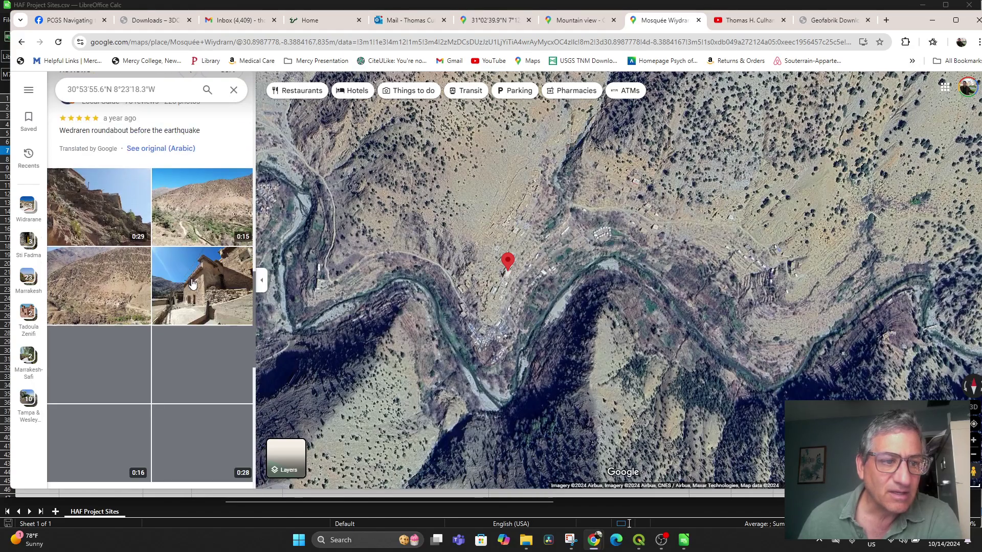
scroll(201, 279, down, 3)
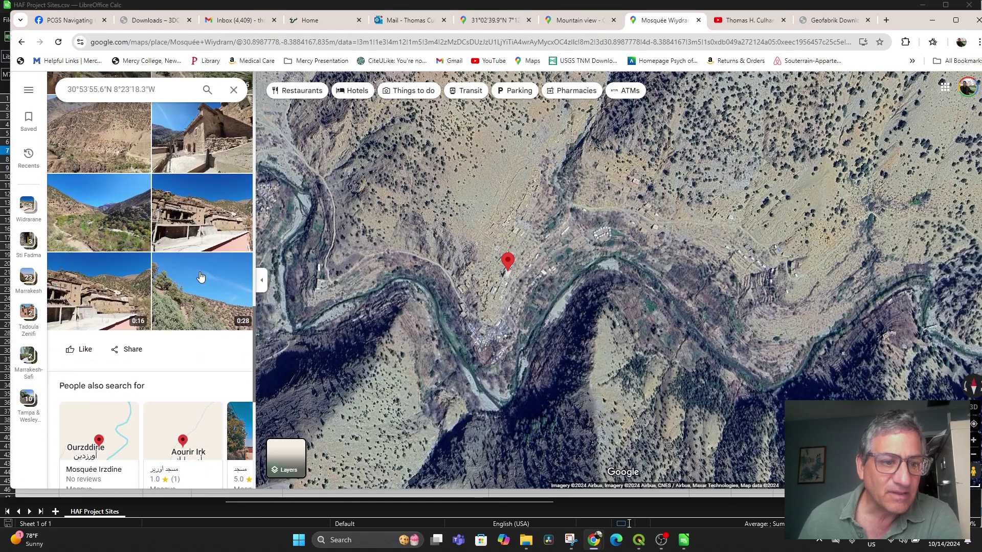
click(209, 150)
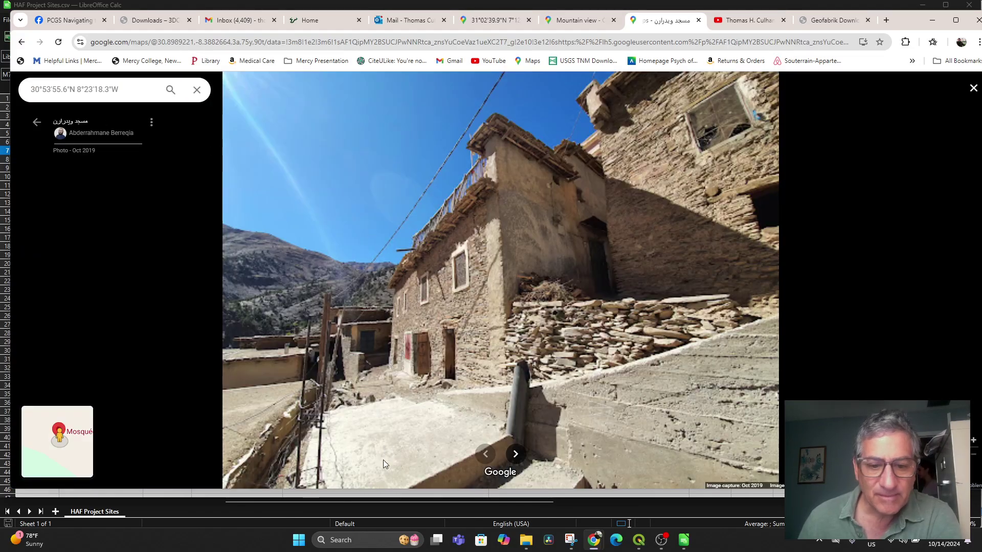
Capture a new Snipping Tool screenshot of the enlarged stone building photo, including its location inset
click(575, 541)
click(82, 28)
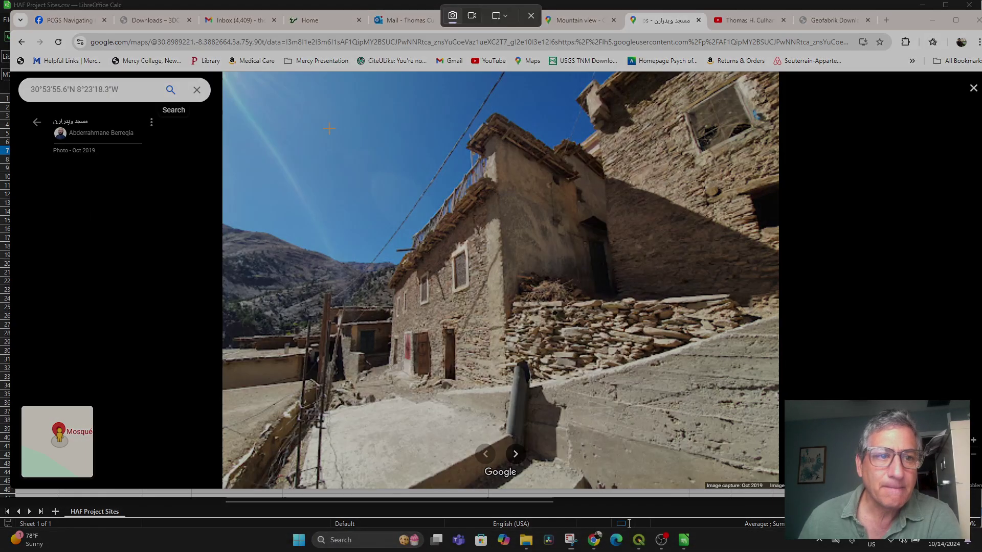
drag(20, 72, 790, 481)
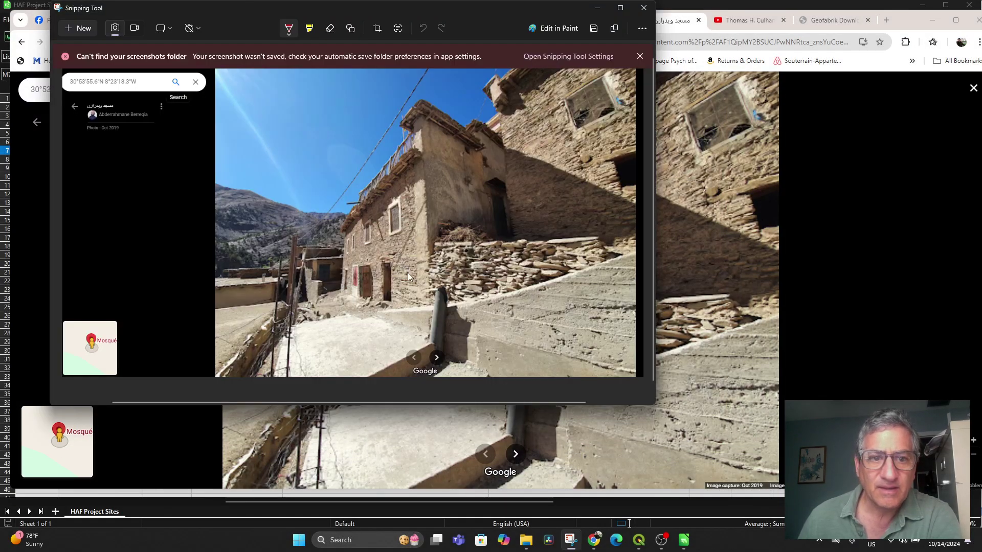
Save the stone building screenshot as a PNG named Widarane in the HAF Project Site Photos folder and close Snipping Tool
right_click(405, 271)
click(422, 281)
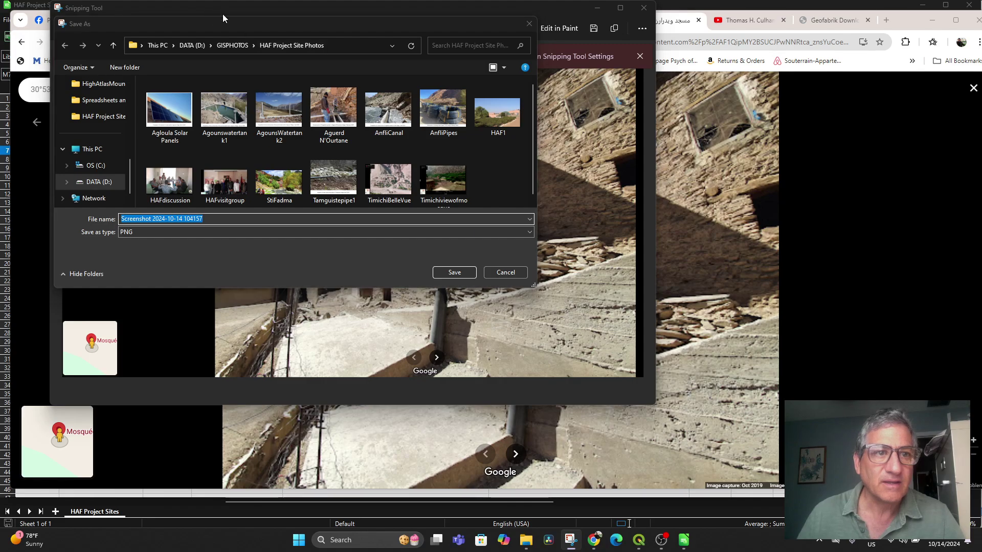
text(Wid)
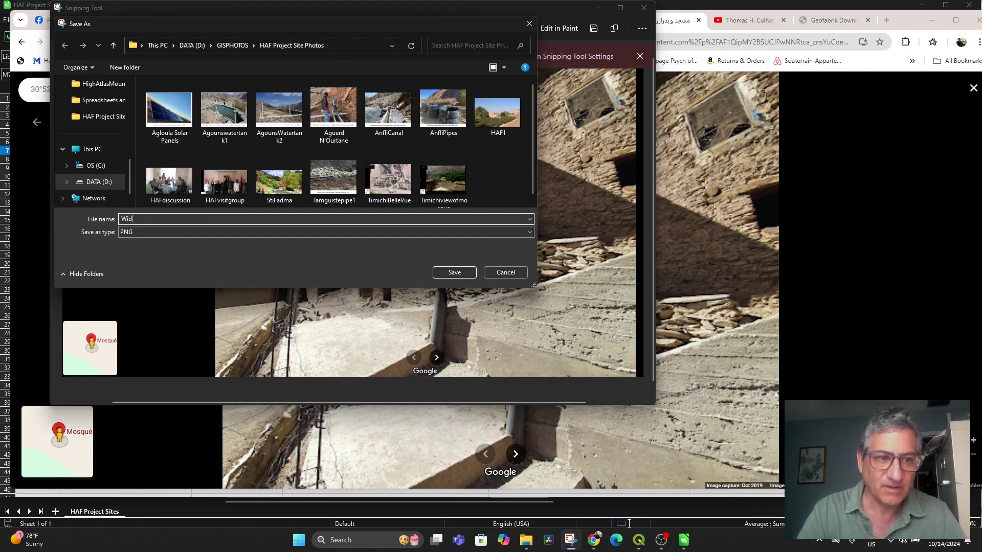
text(arane)
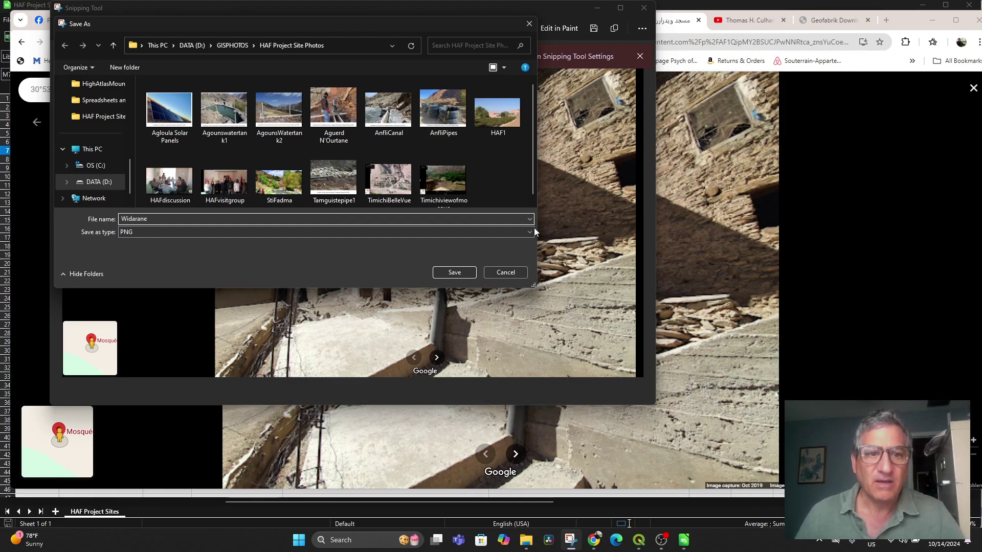
click(444, 274)
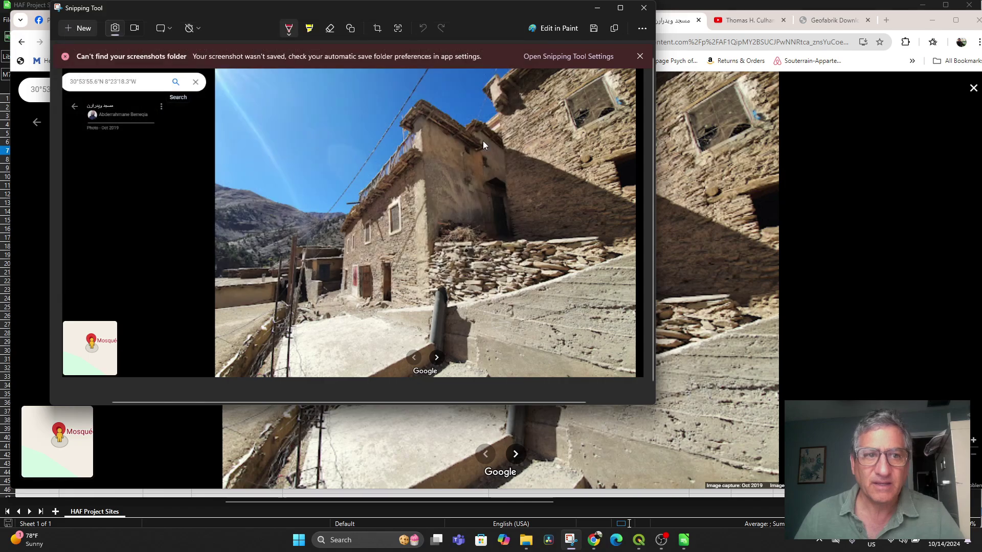
click(643, 8)
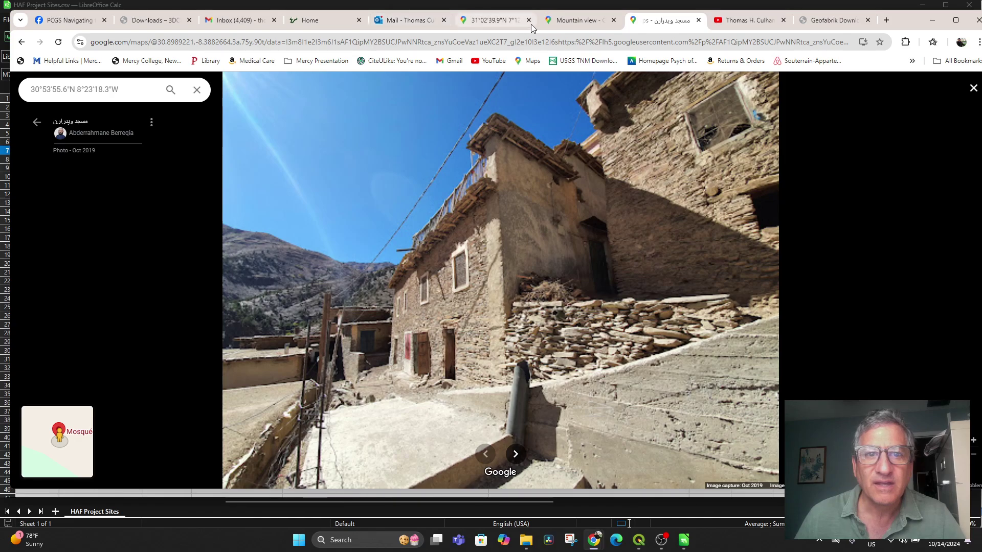
Close the browser tab holding the Timichi Mountain view photo
click(409, 21)
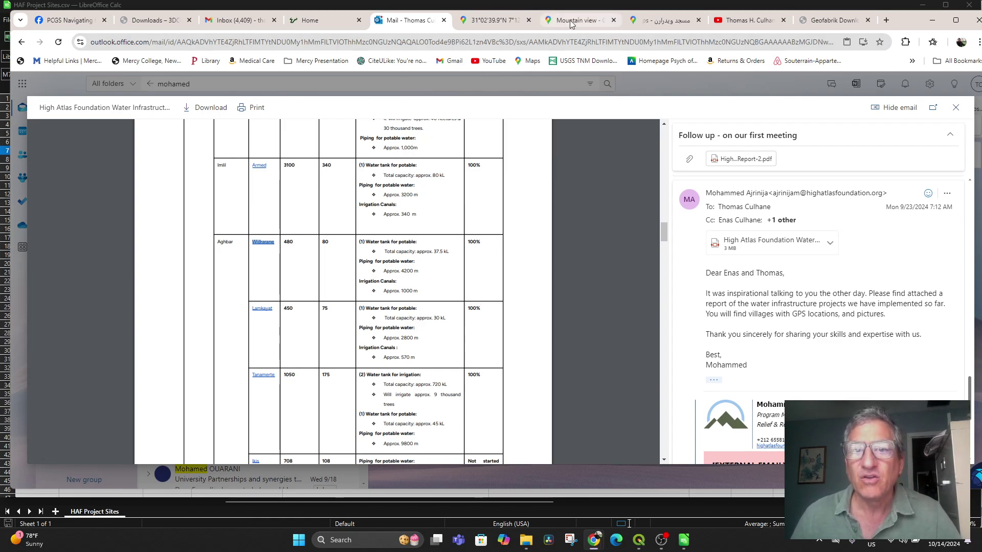
click(584, 25)
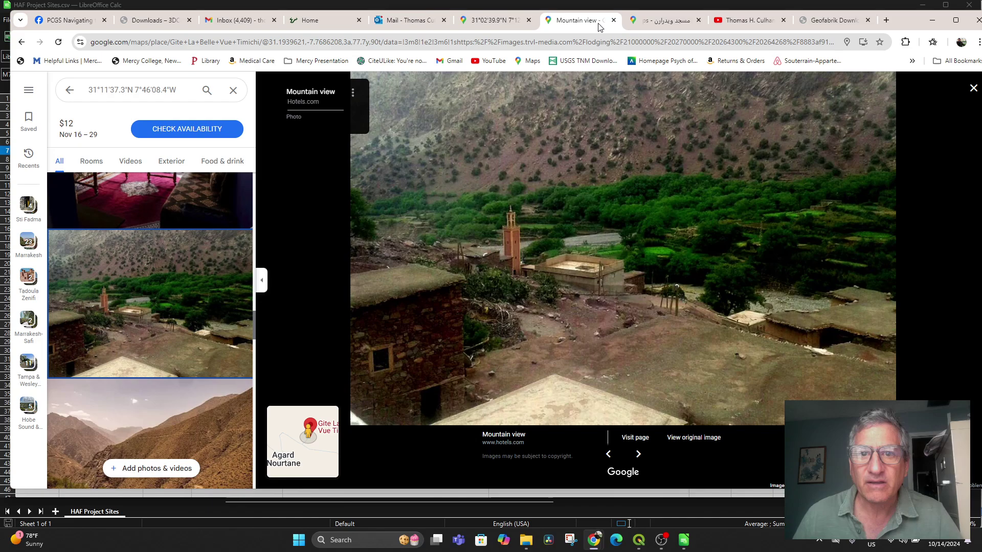
click(614, 22)
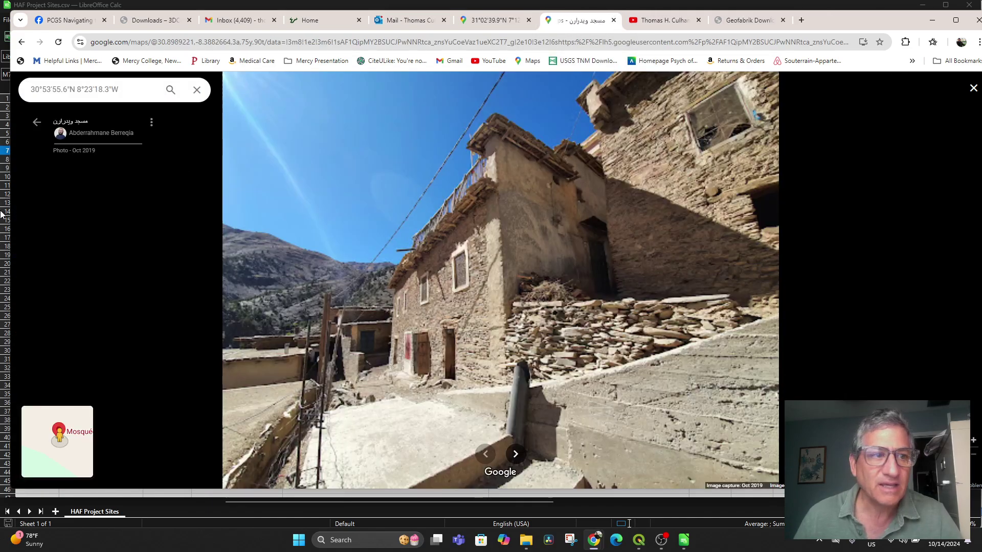
Enlarge the green valley photo from the Mosquée Wiydrarn review and capture it as a new Snipping Tool screenshot
click(35, 127)
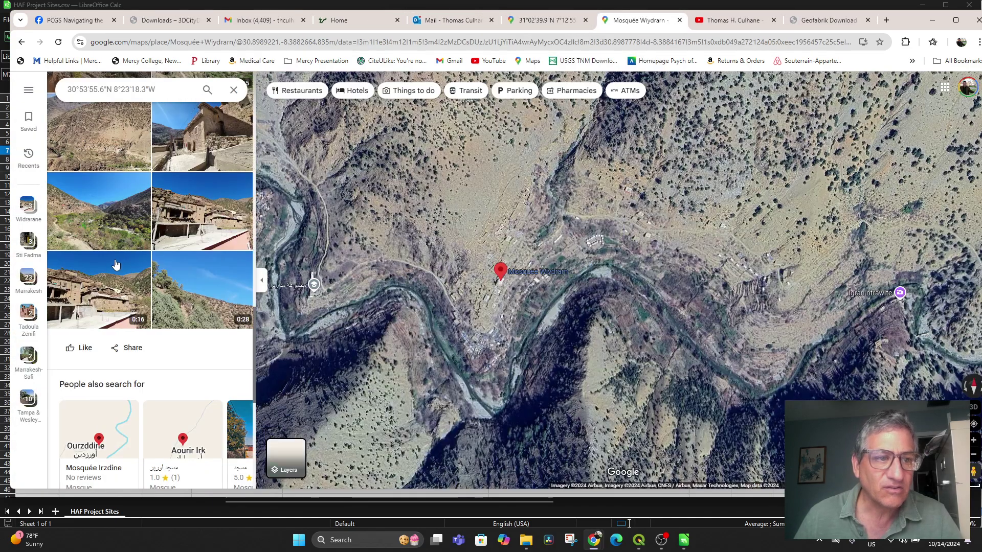
click(79, 224)
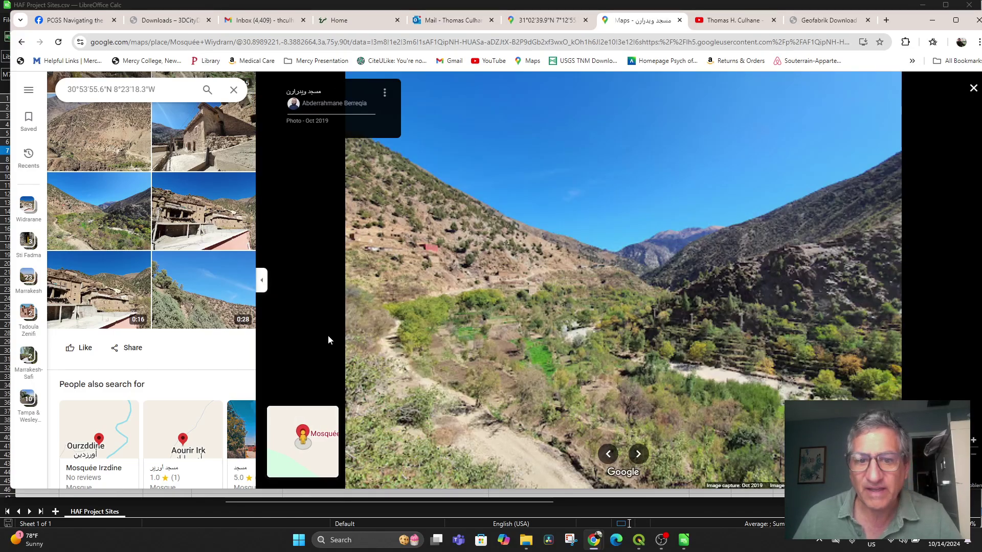
click(571, 540)
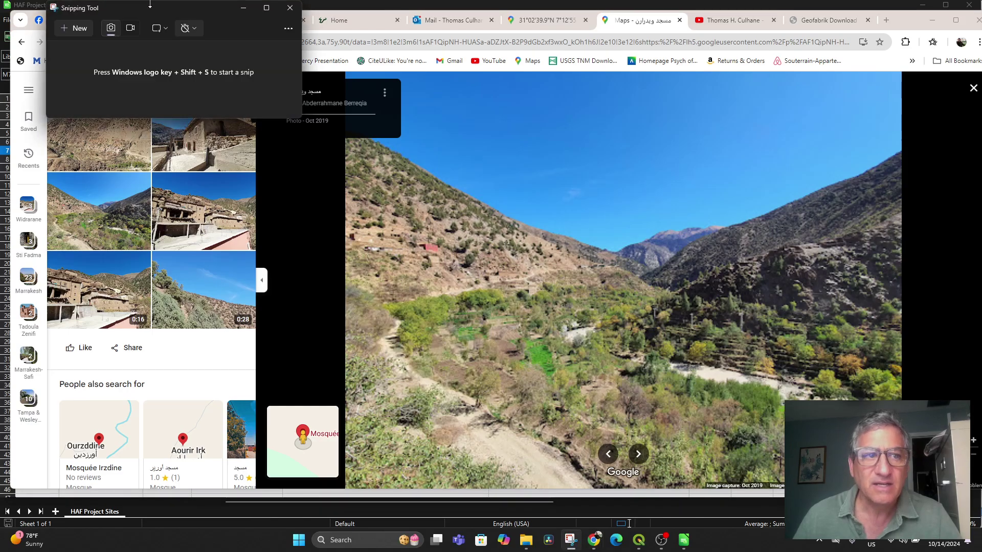
click(79, 28)
drag(261, 72, 899, 480)
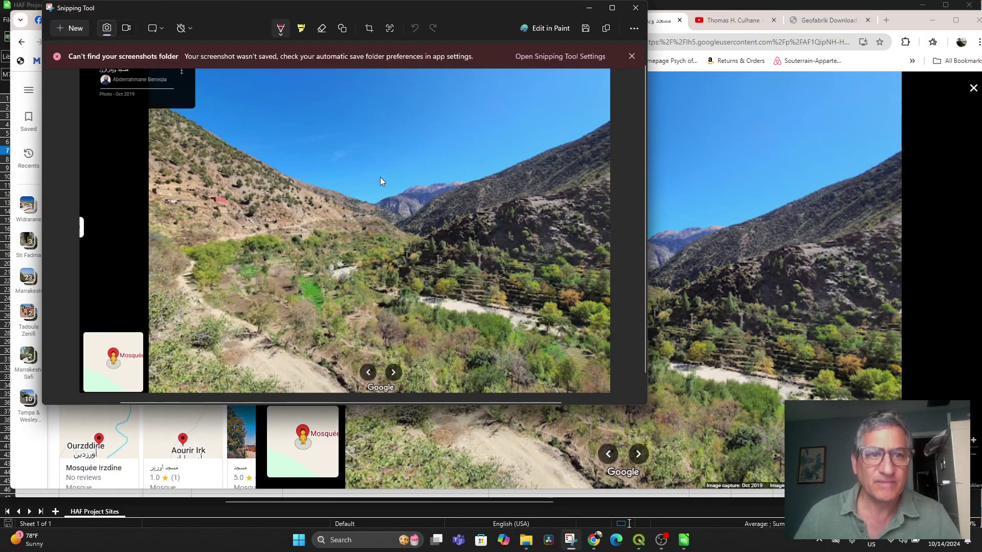
Save the green valley screenshot as a PNG named Widrarane2 in the HAF Project Site Photos folder and minimize Snipping Tool
right_click(364, 241)
click(394, 253)
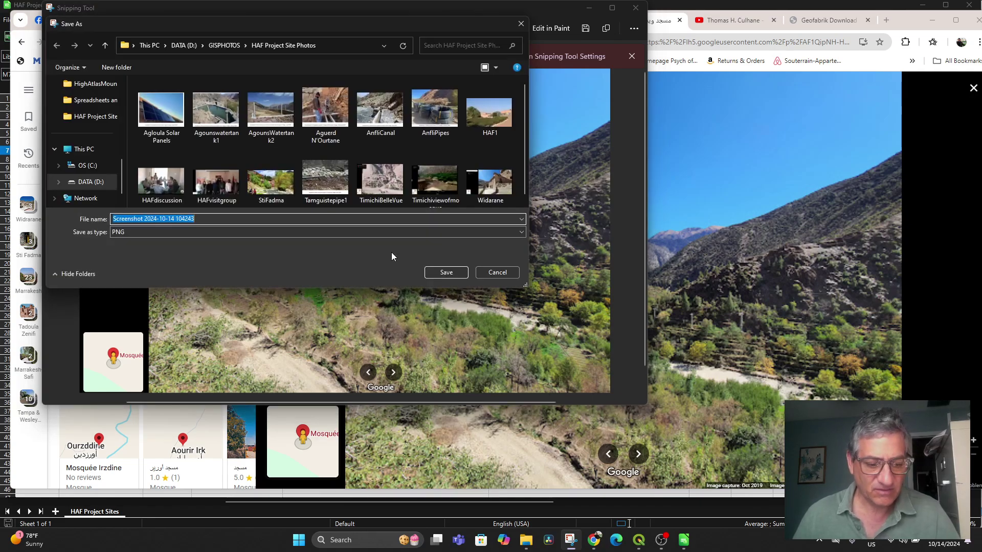
key(BackSpace)
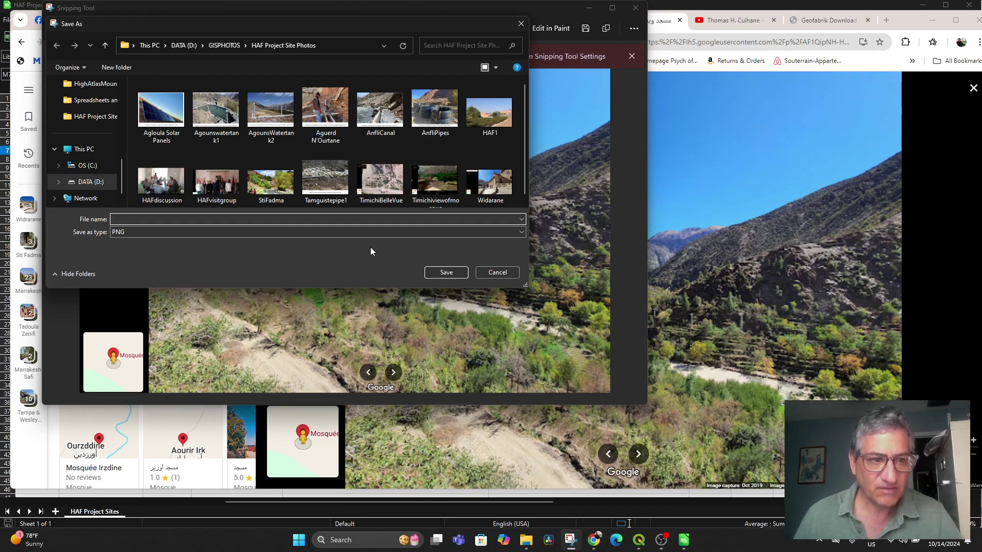
text(Wid)
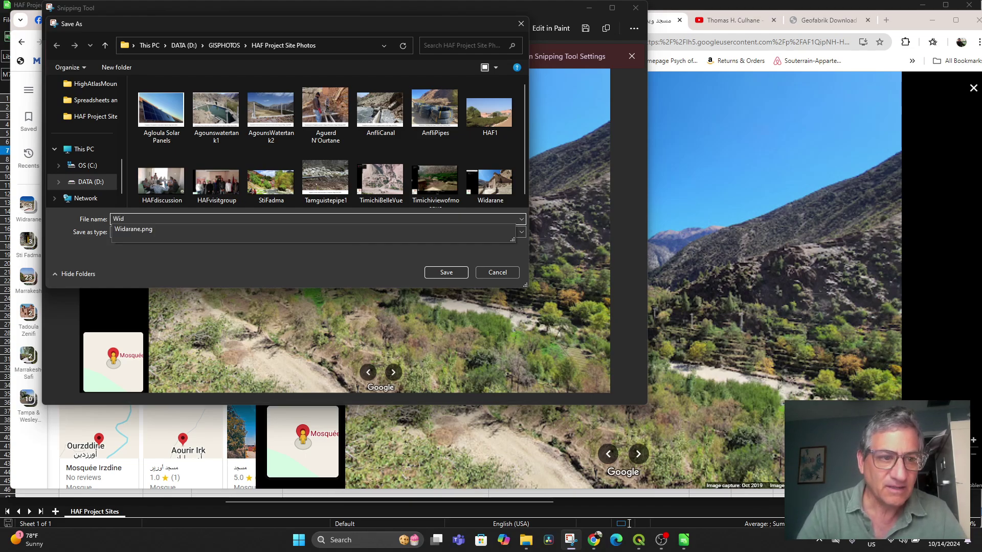
text(rara)
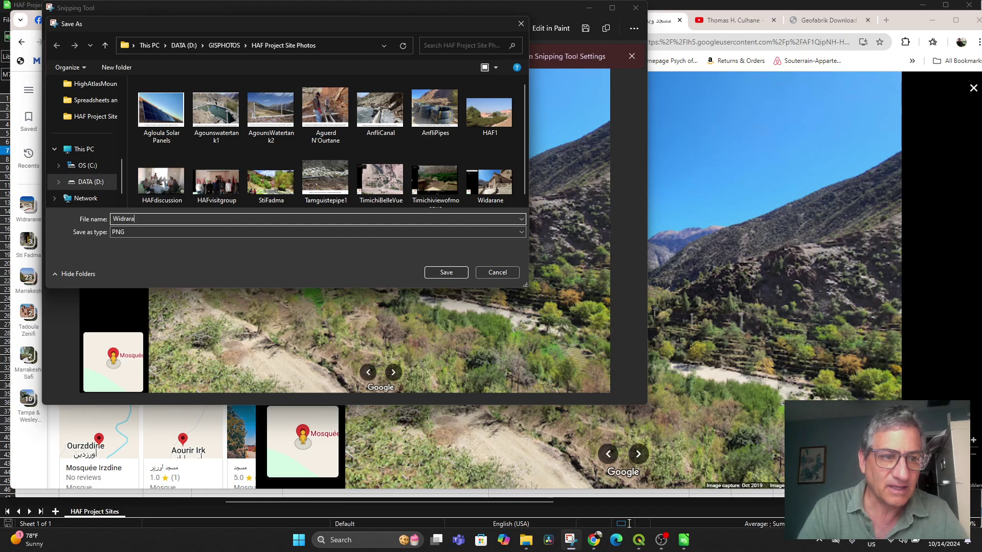
text(ne2)
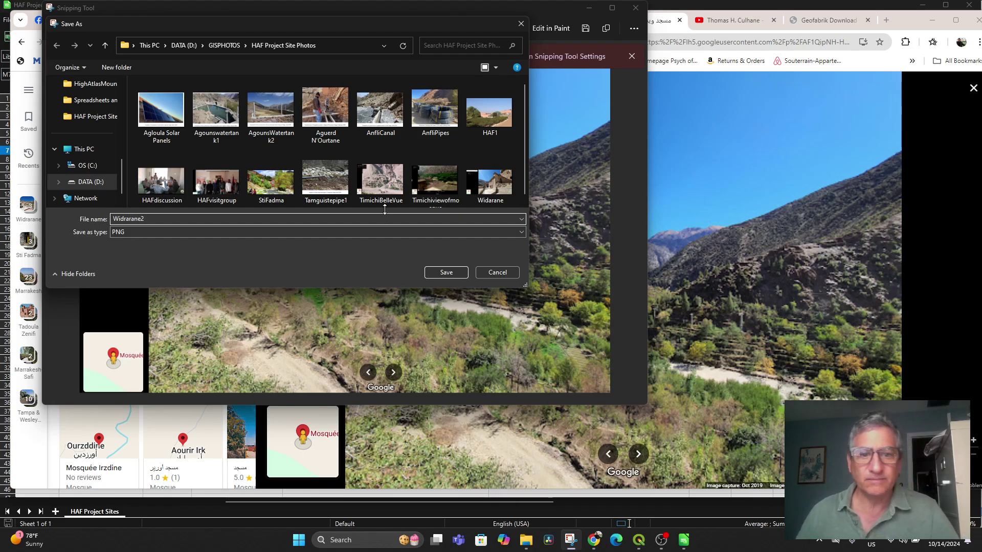
click(442, 272)
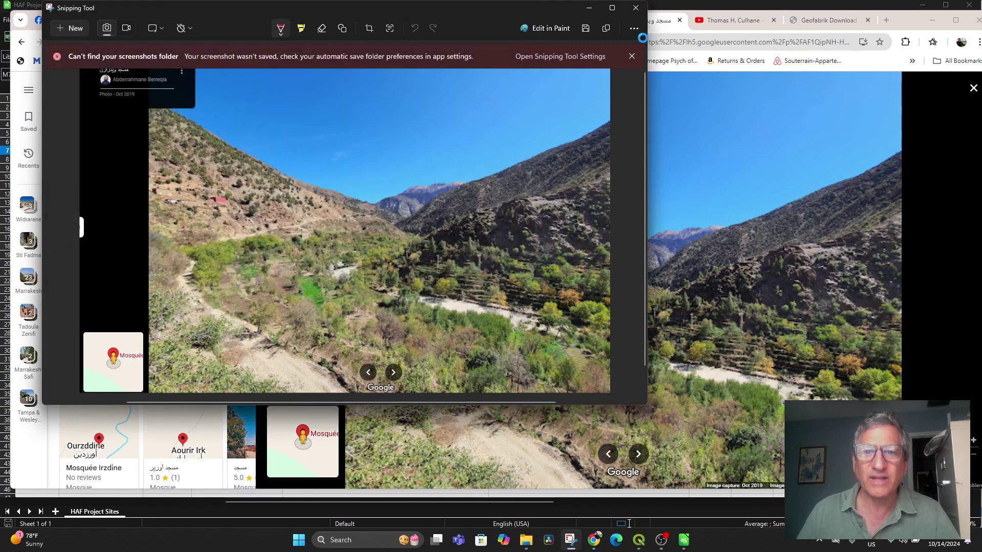
click(591, 9)
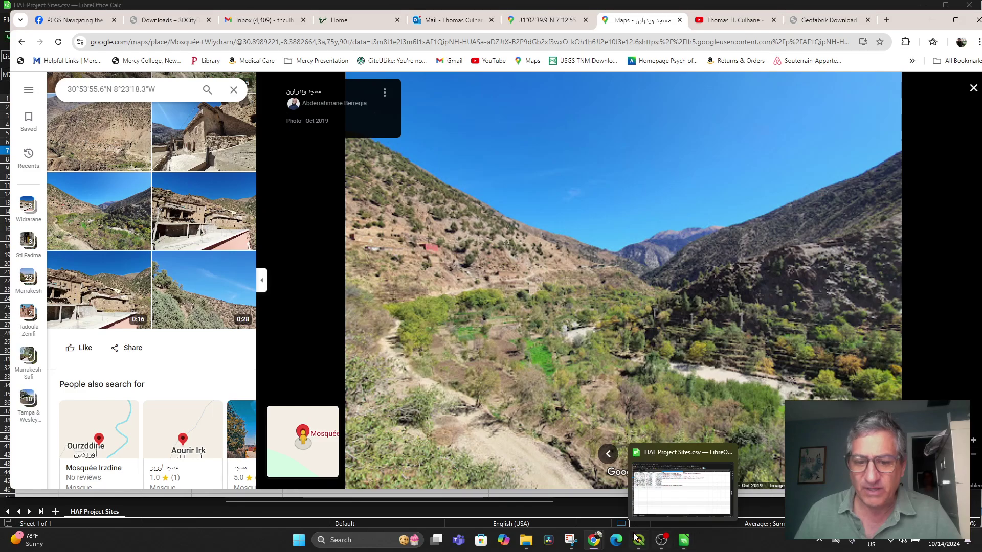
In the HAF Project Site Photos folder in File Explorer, rename the Widarane photo as Widrarane
mouse_move(526, 540)
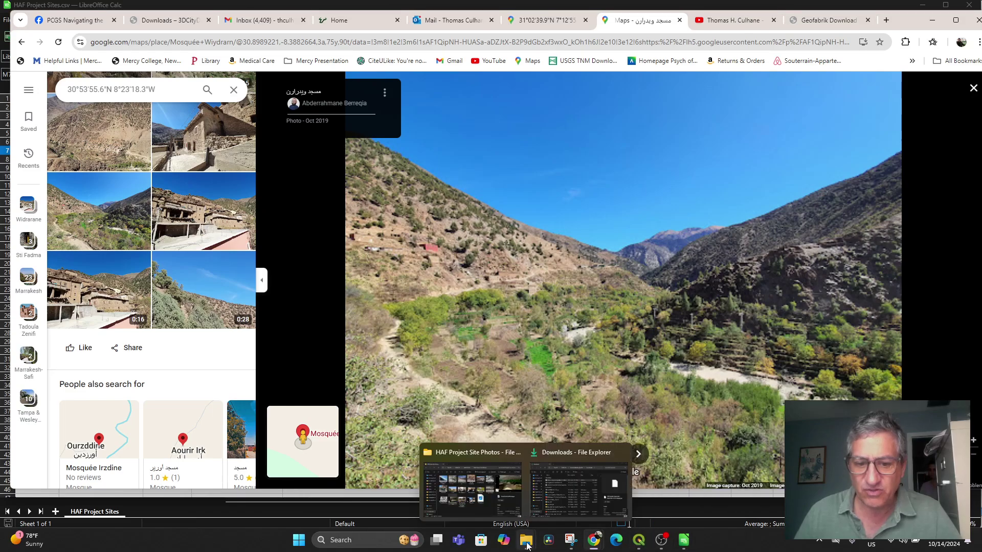
click(501, 453)
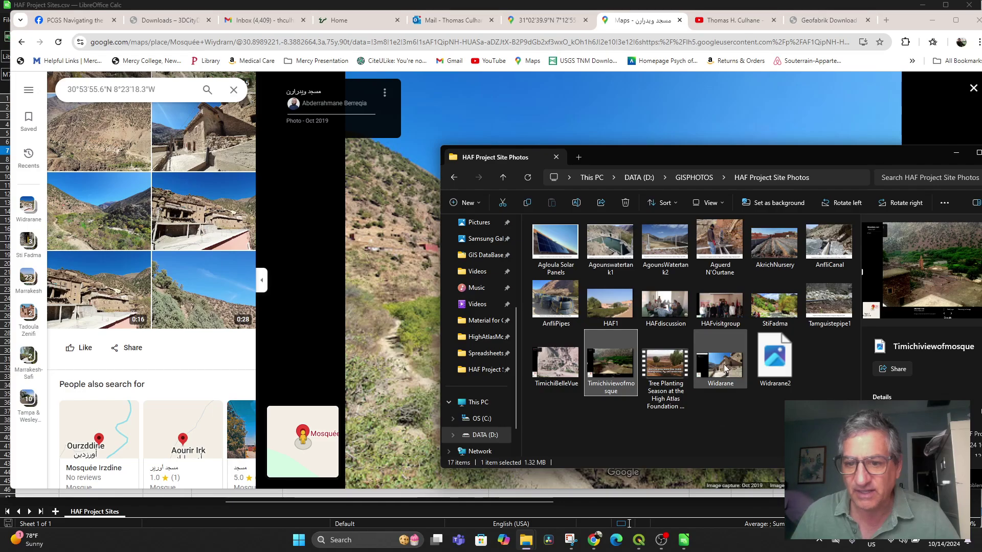
click(720, 384)
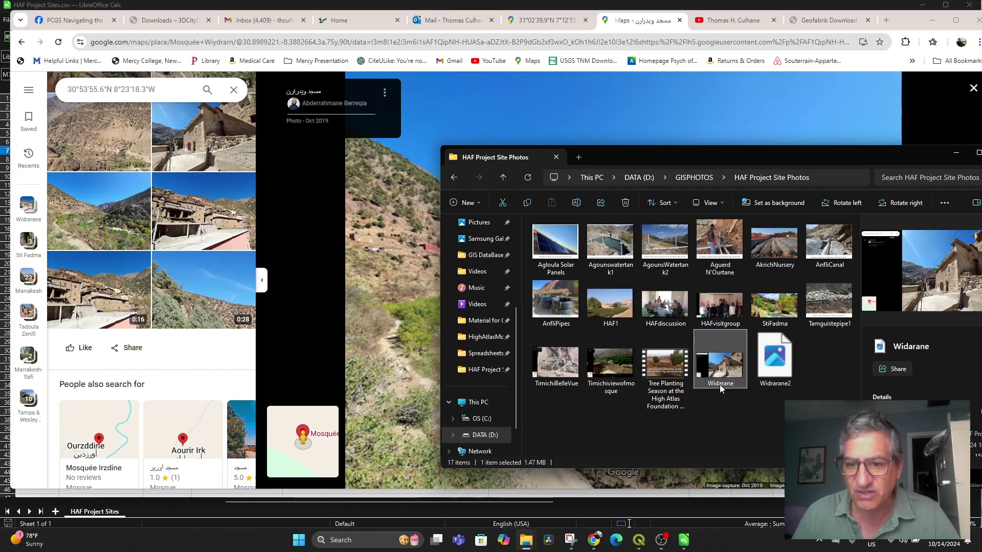
click(719, 384)
click(718, 387)
text(r)
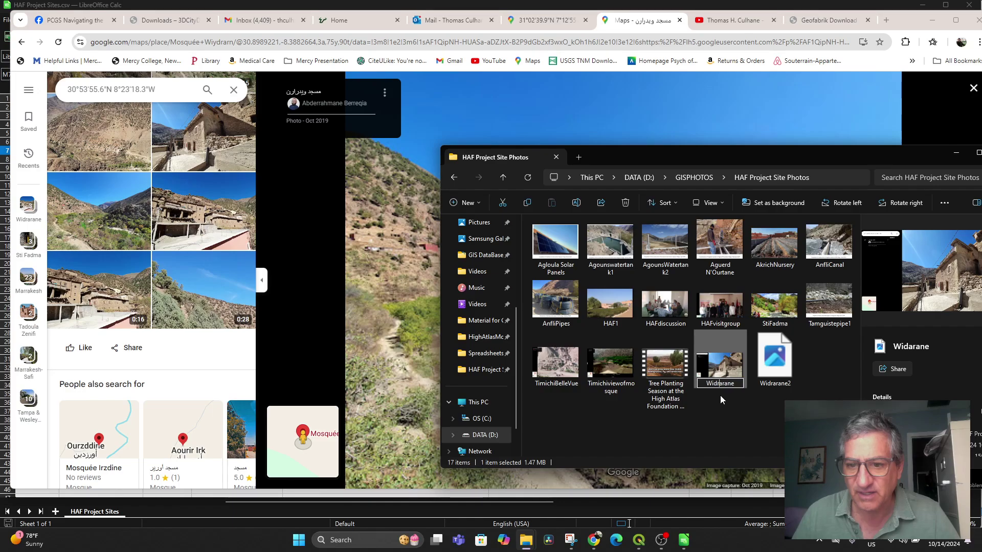
key(Return)
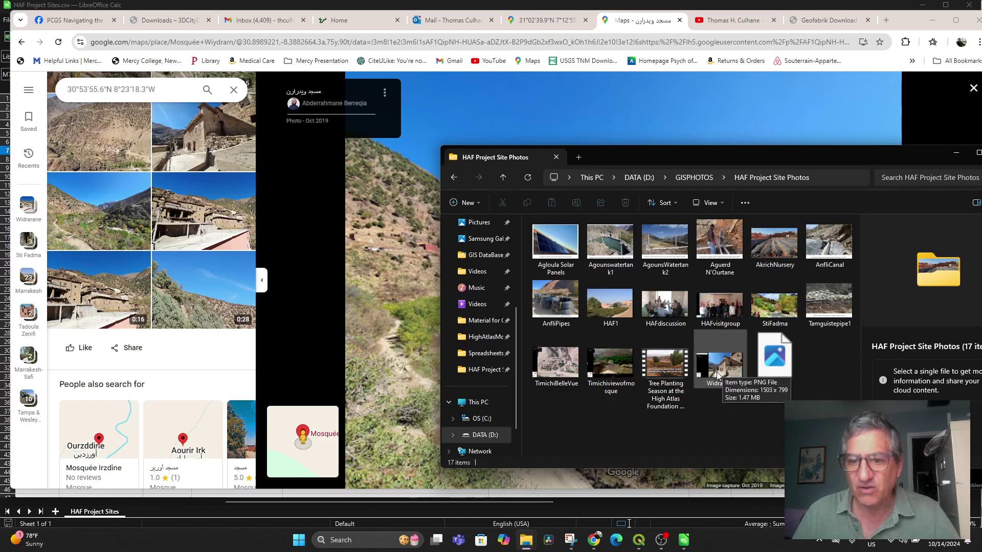
Copy the Widrarane photo's file path and locate the Widarane village row in the HAF Project Sites spreadsheet in LibreOffice Calc
click(717, 373)
right_click(717, 372)
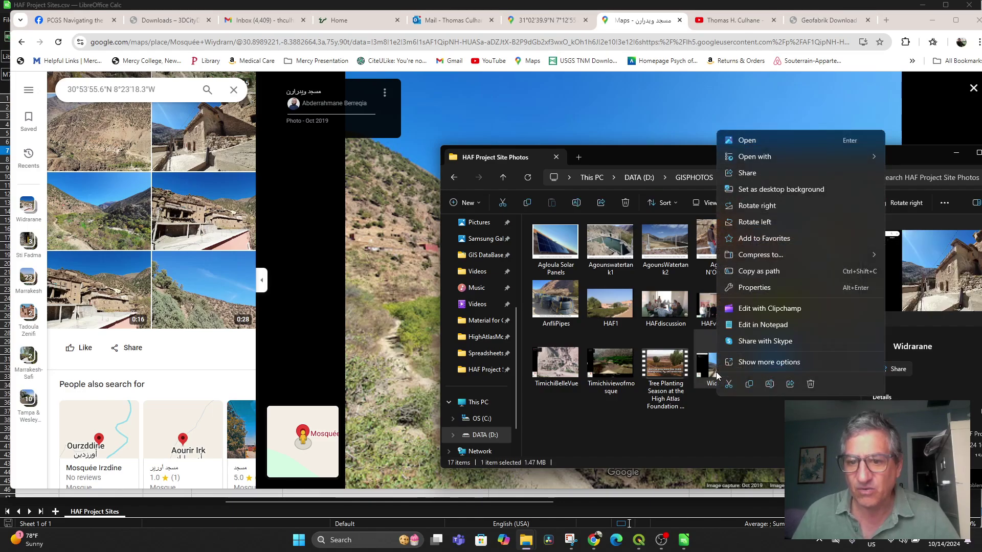
click(759, 271)
click(686, 539)
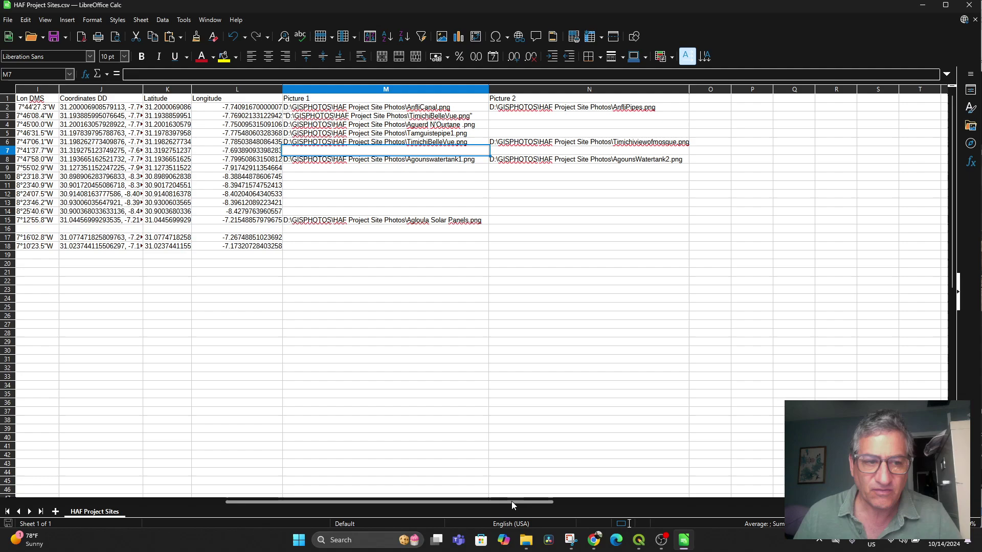
drag(511, 501, 274, 504)
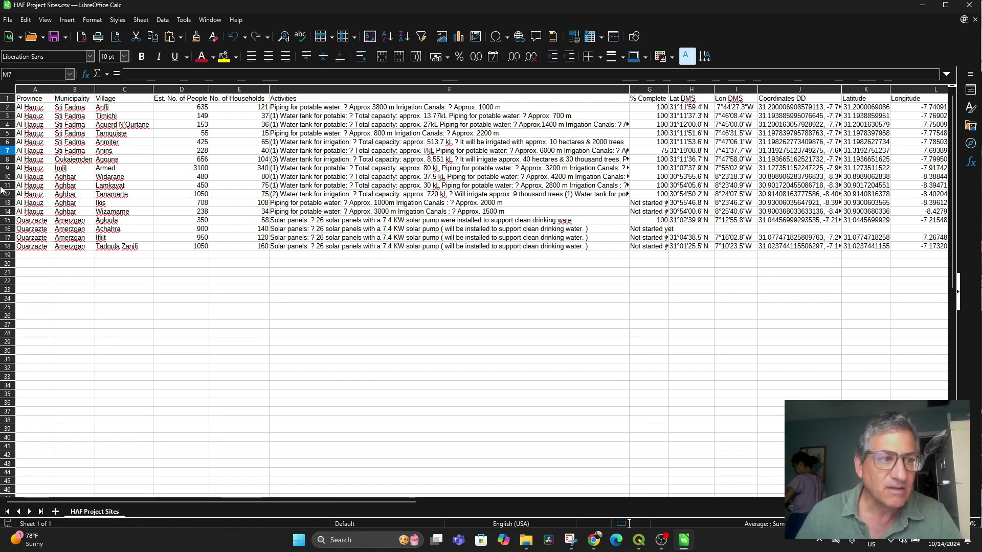
click(8, 177)
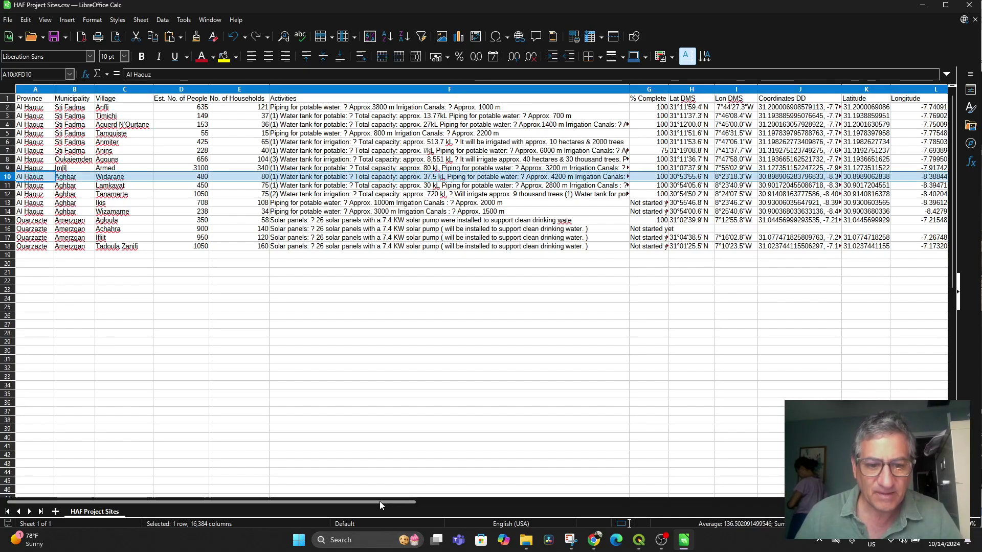
drag(379, 501, 709, 524)
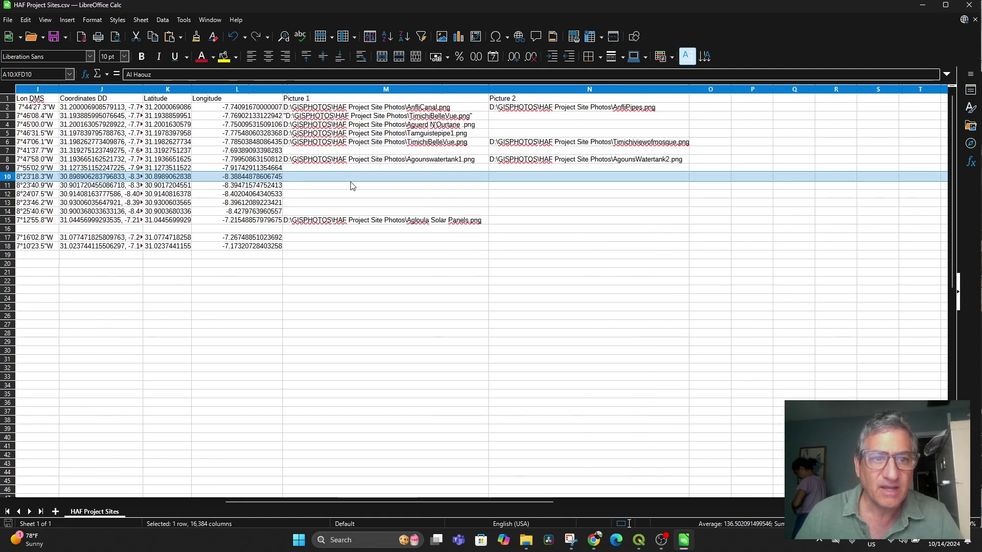
Paste the copied Widrarane.png path into the Picture 1 cell of row 10 using Paste Special with the text import dialog
click(315, 179)
right_click(314, 179)
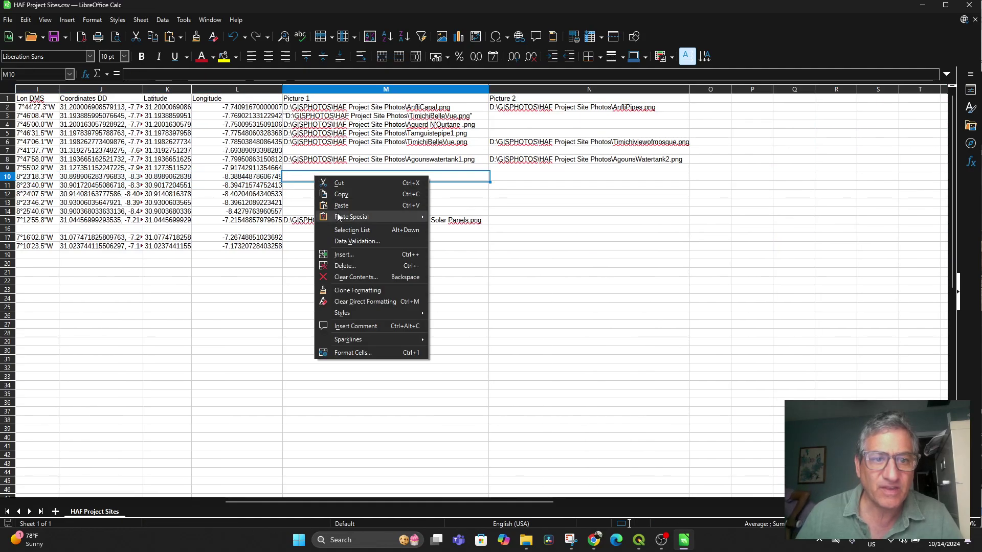
mouse_move(351, 219)
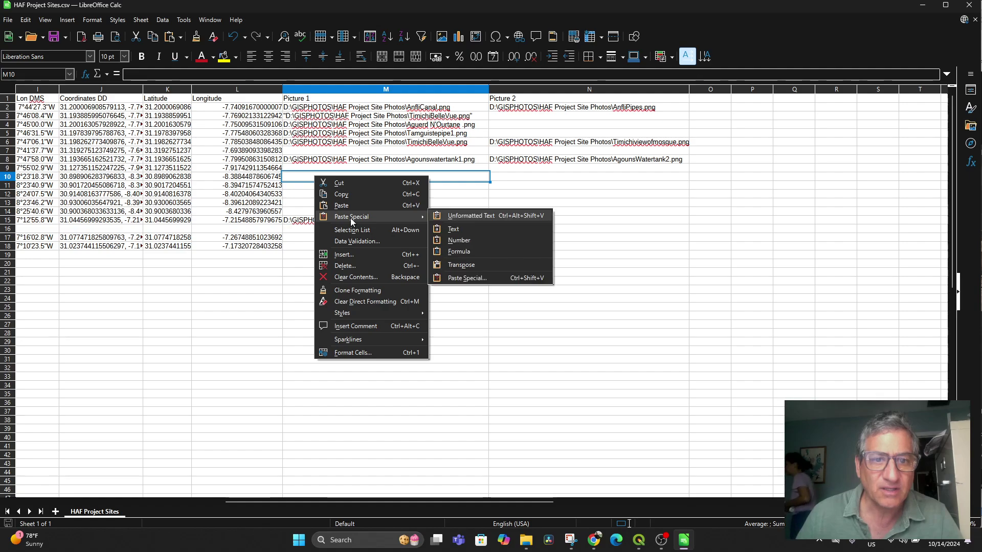
click(475, 278)
click(467, 255)
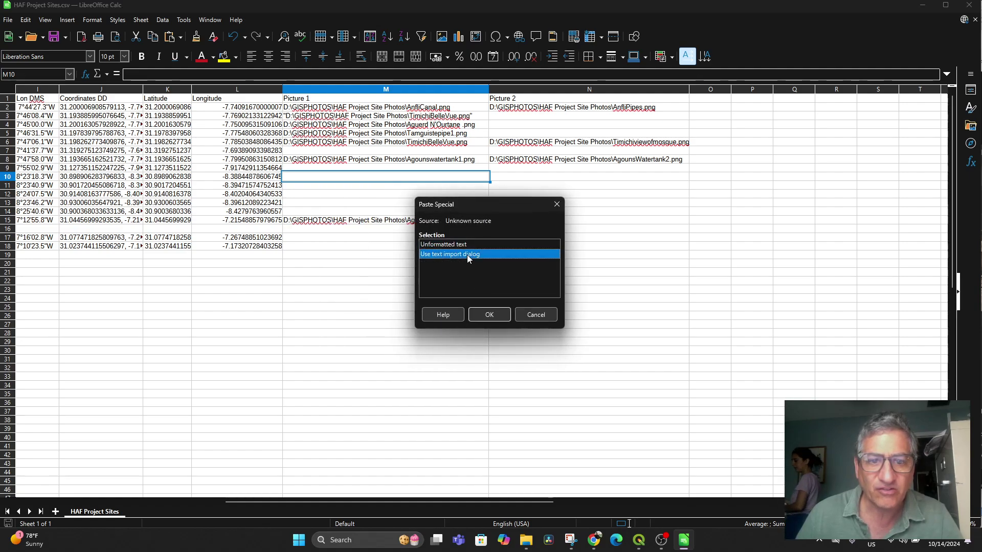
click(486, 316)
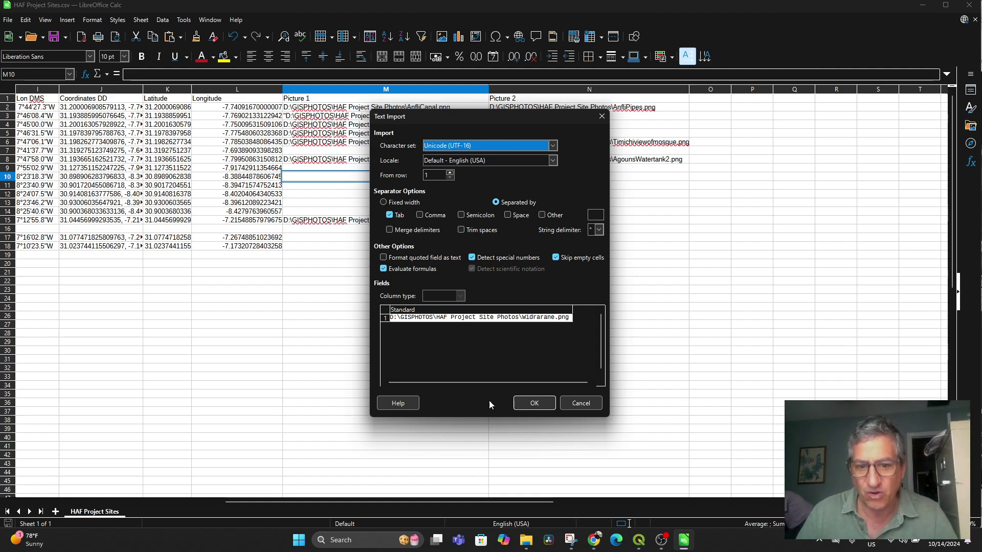
click(535, 404)
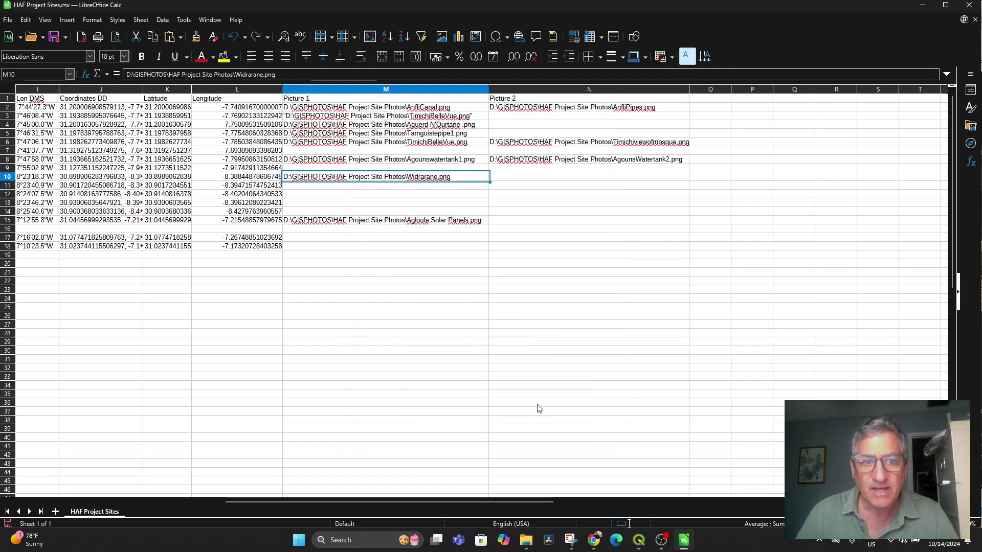
Copy the file path of the Widrarane2 photo from the HAF Project Site Photos folder and return to the spreadsheet
click(526, 541)
click(503, 508)
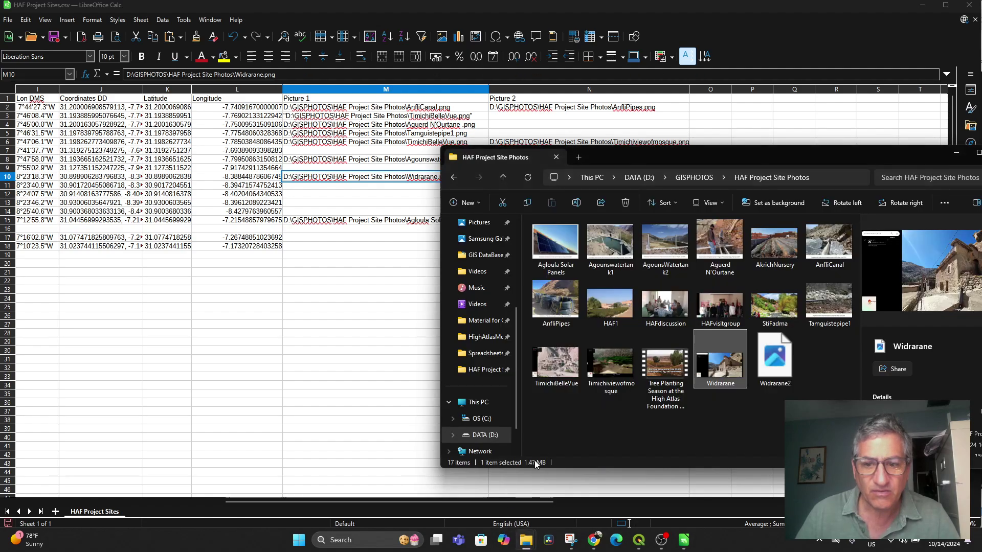
right_click(777, 378)
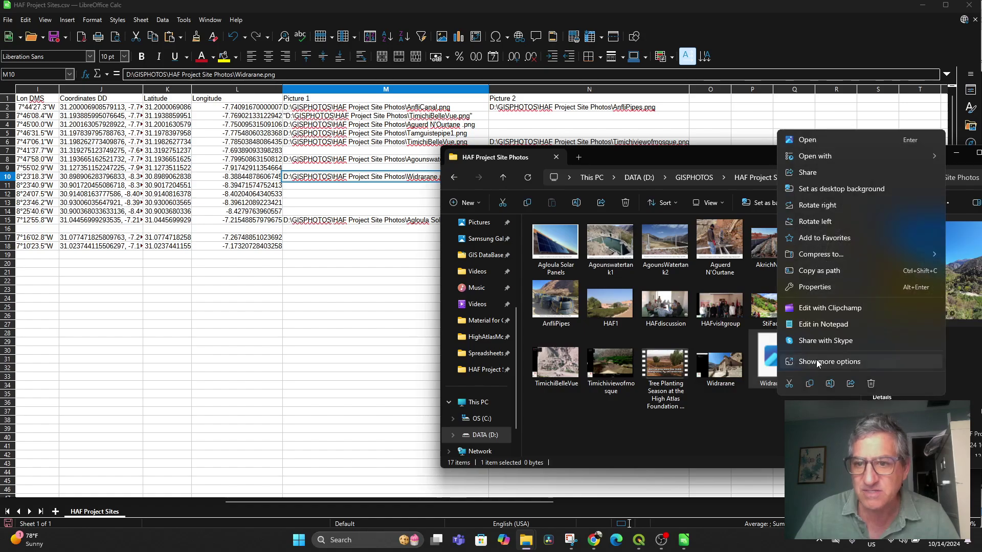
click(808, 272)
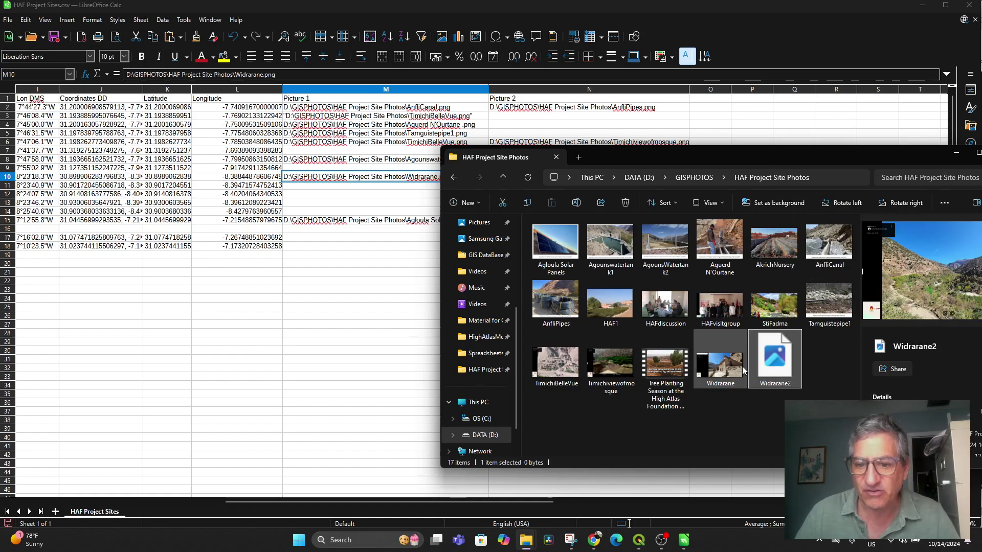
click(685, 540)
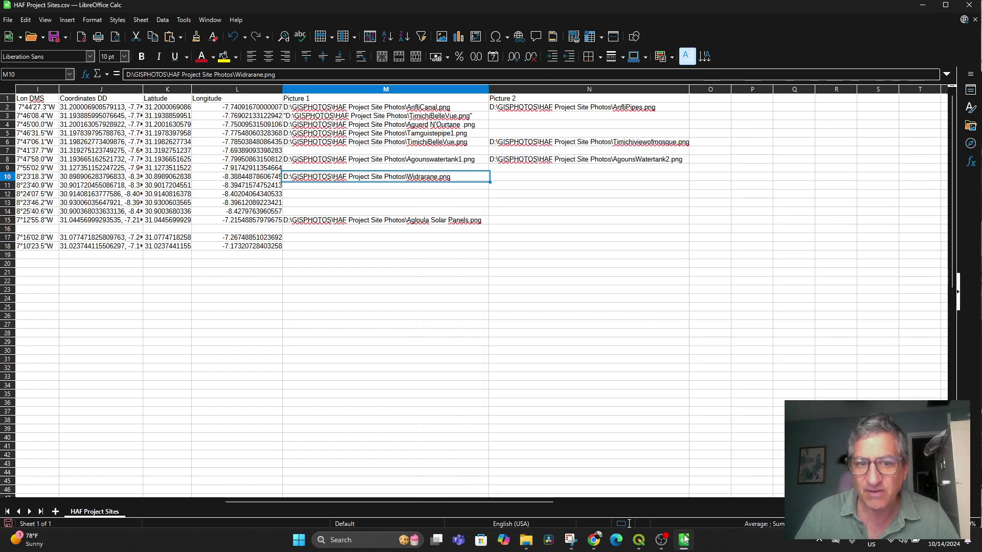
Paste the copied Widrarane2.png path into the Picture 2 cell of row 10 using Paste Special with the text import dialog
click(502, 176)
right_click(502, 176)
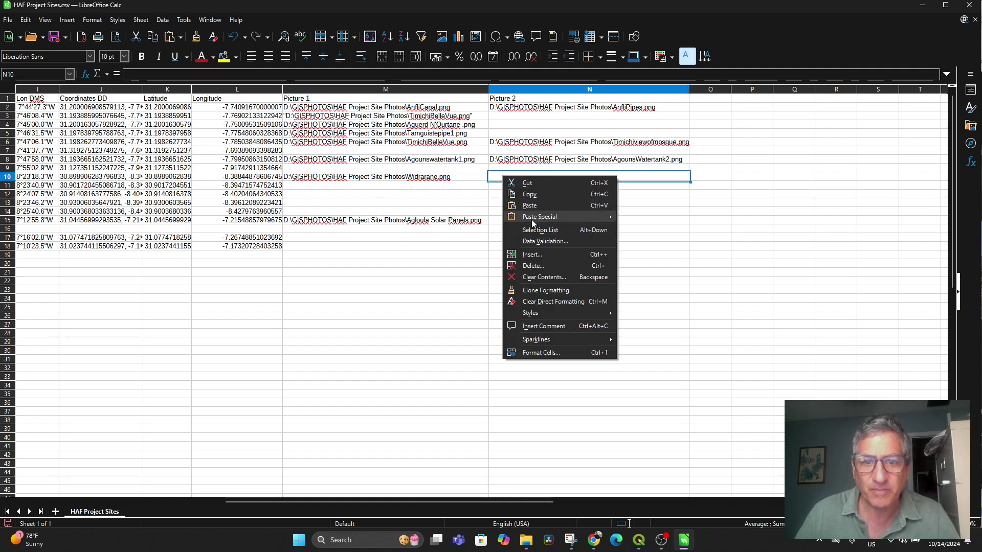
mouse_move(532, 218)
click(643, 279)
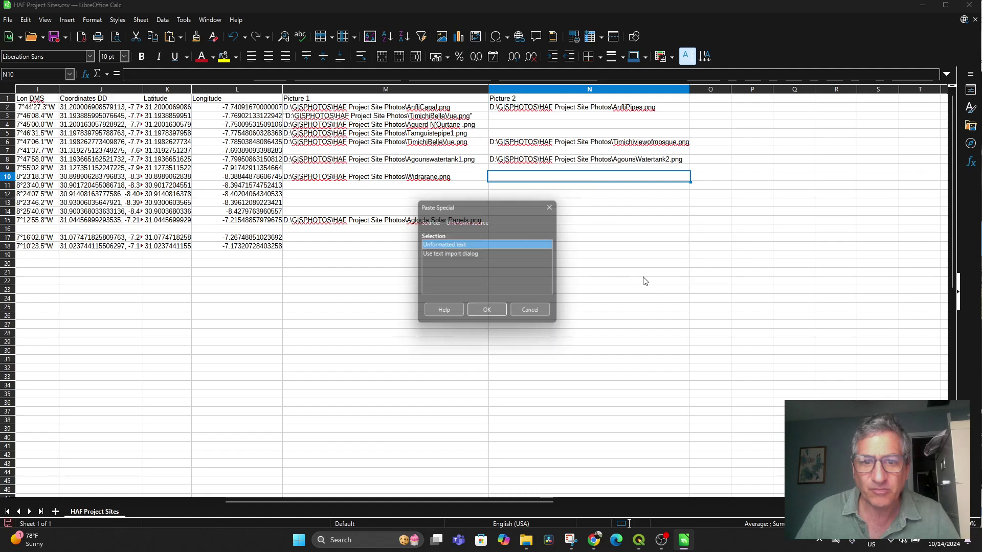
click(476, 255)
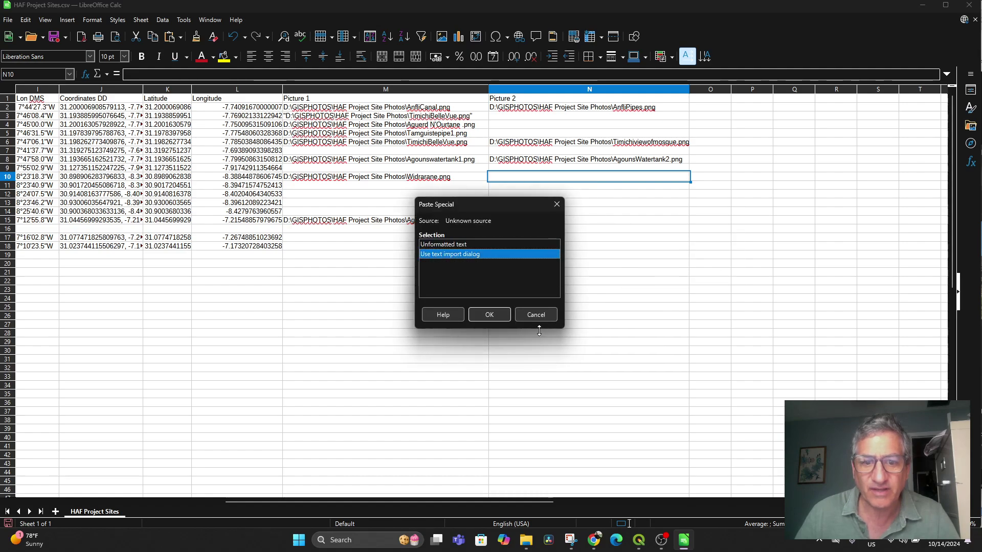
click(489, 315)
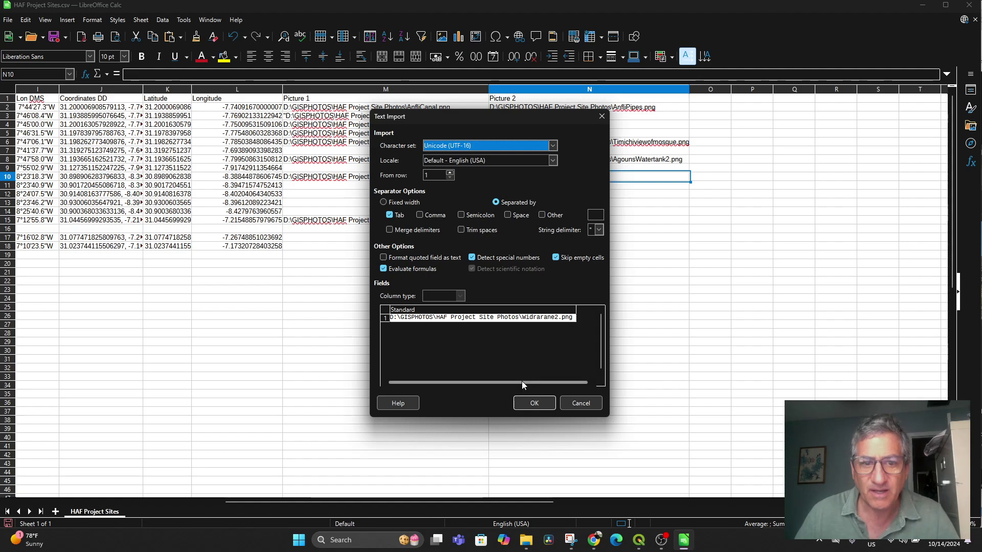
click(537, 406)
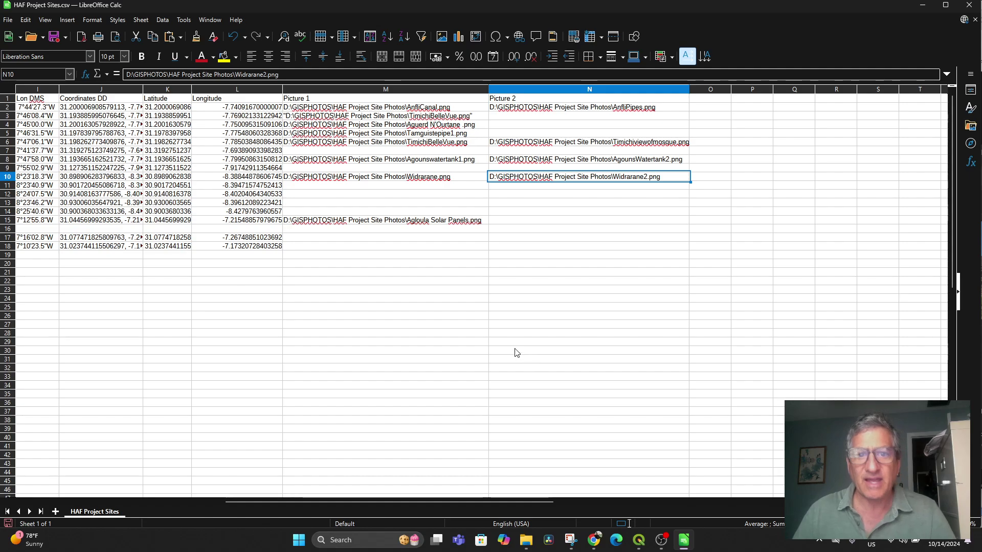
Save the HAF Project Sites CSV and switch to the untitled project in QGIS
click(3, 20)
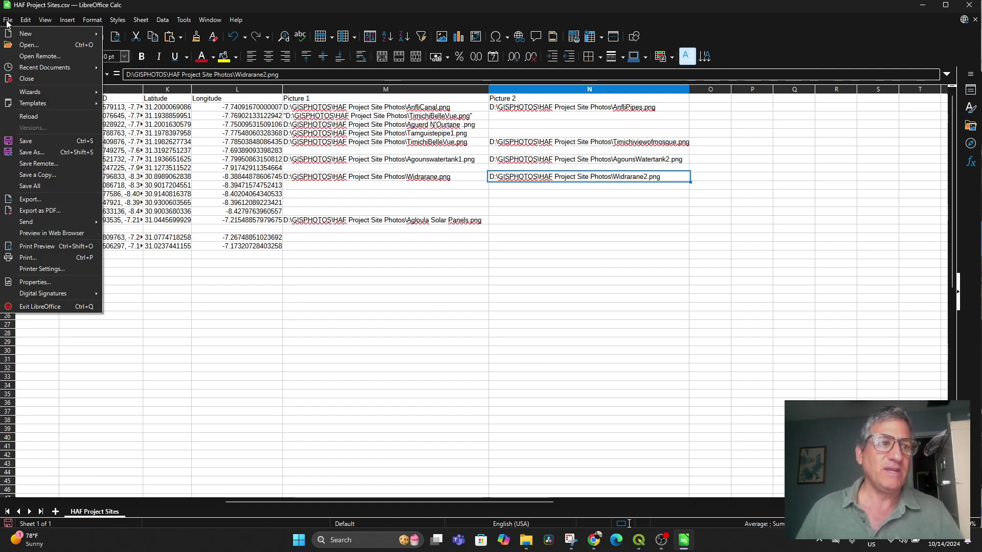
click(35, 141)
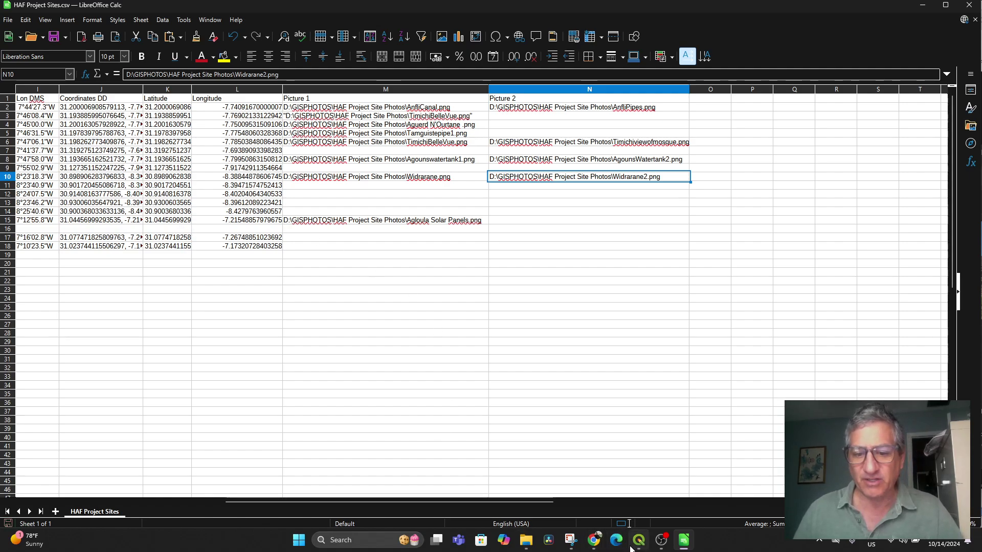
mouse_move(641, 546)
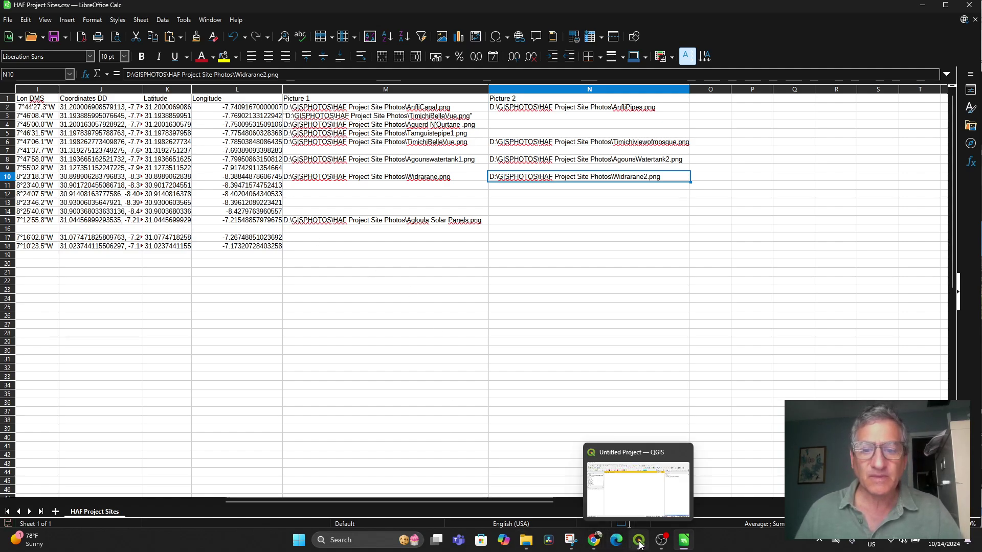
click(640, 546)
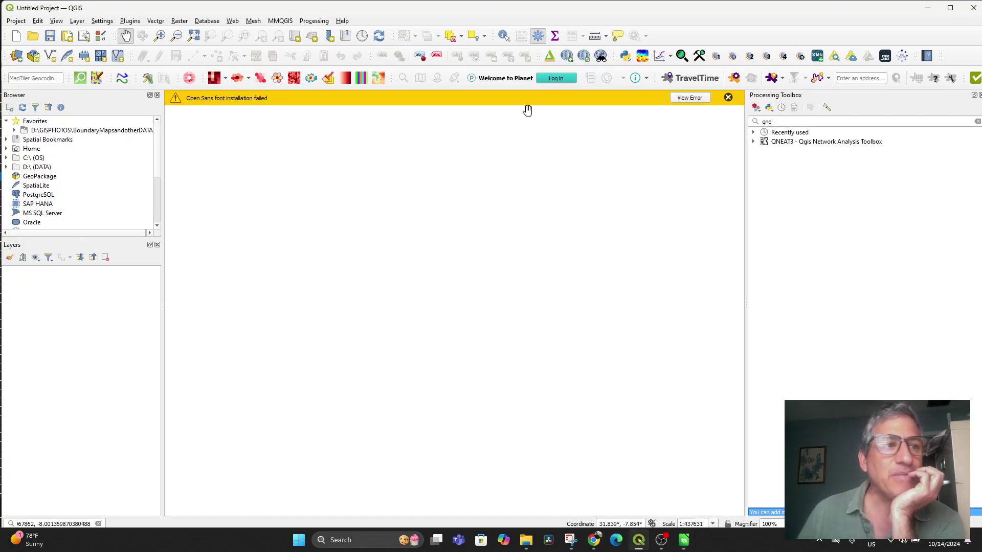
Load HAF Project Sites.csv from the Spreadsheets and Attribute Tables folder as a delimited text source and review its coordinate columns in the sample data
click(76, 21)
mouse_move(98, 55)
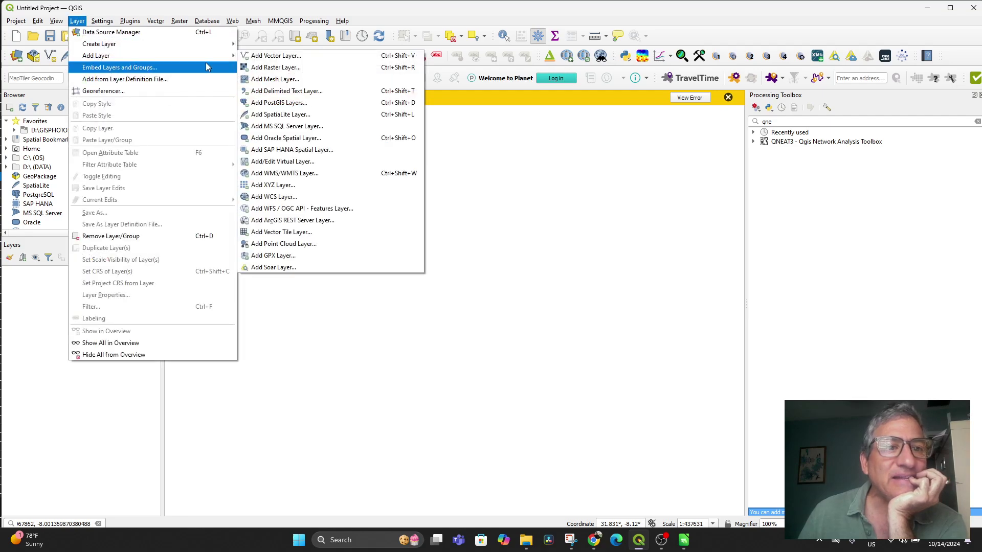
click(314, 94)
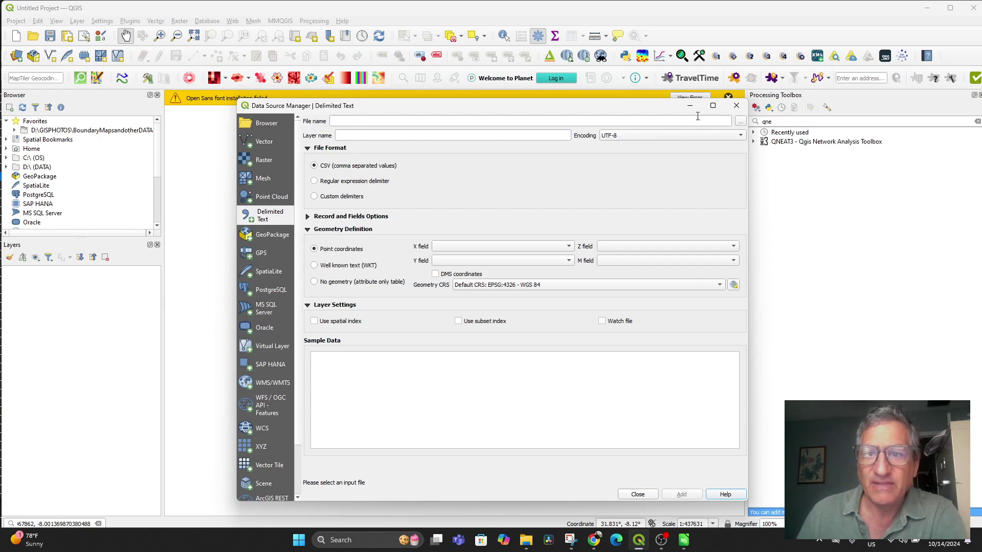
click(741, 122)
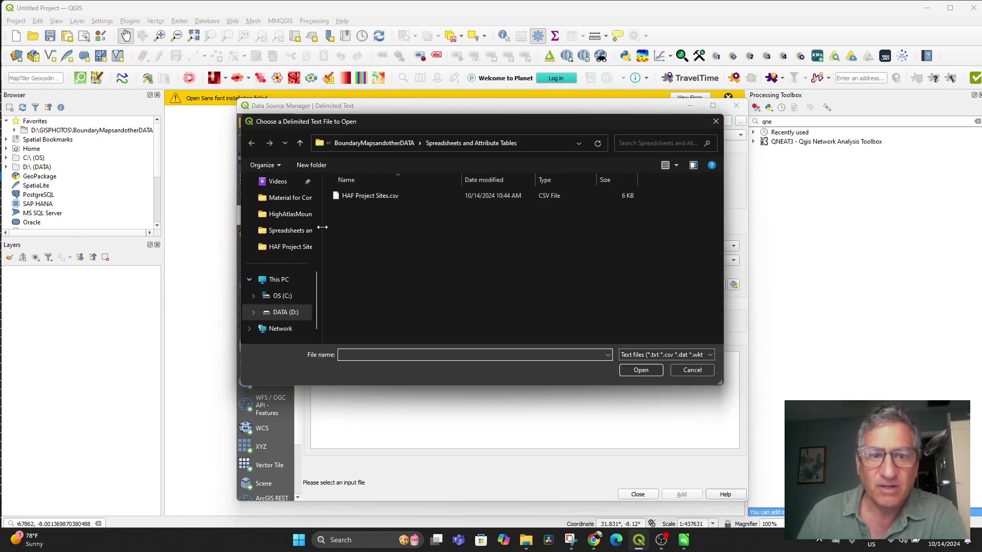
double_click(350, 197)
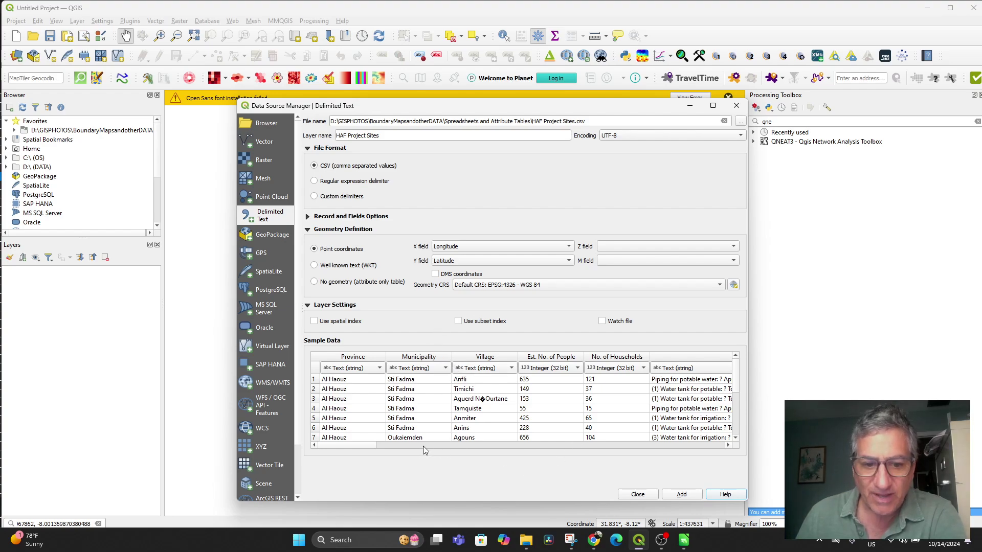
drag(354, 444, 554, 461)
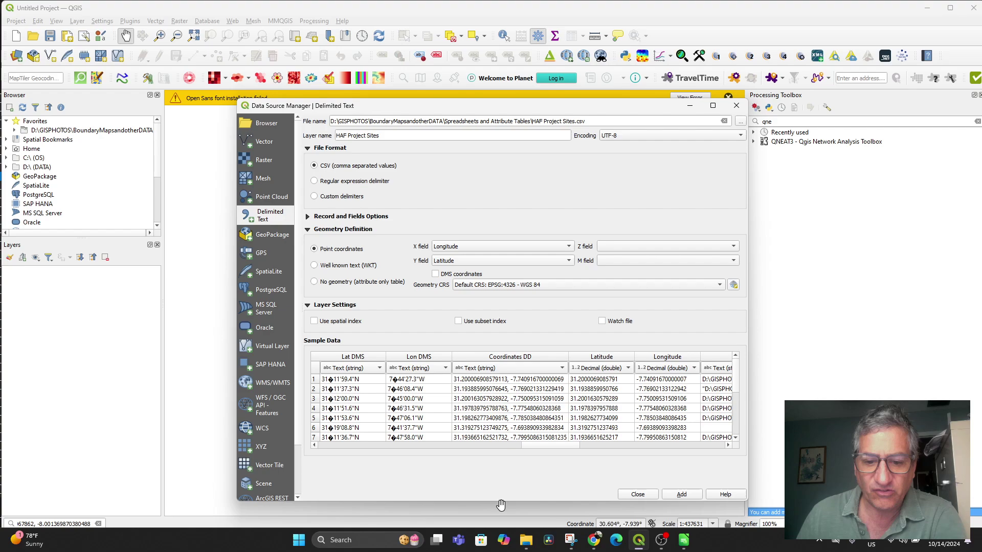
Switch to Google Maps in Chrome, leave the photo view and copy the decimal coordinates of the Mosquée Wiydrarn pin
click(593, 541)
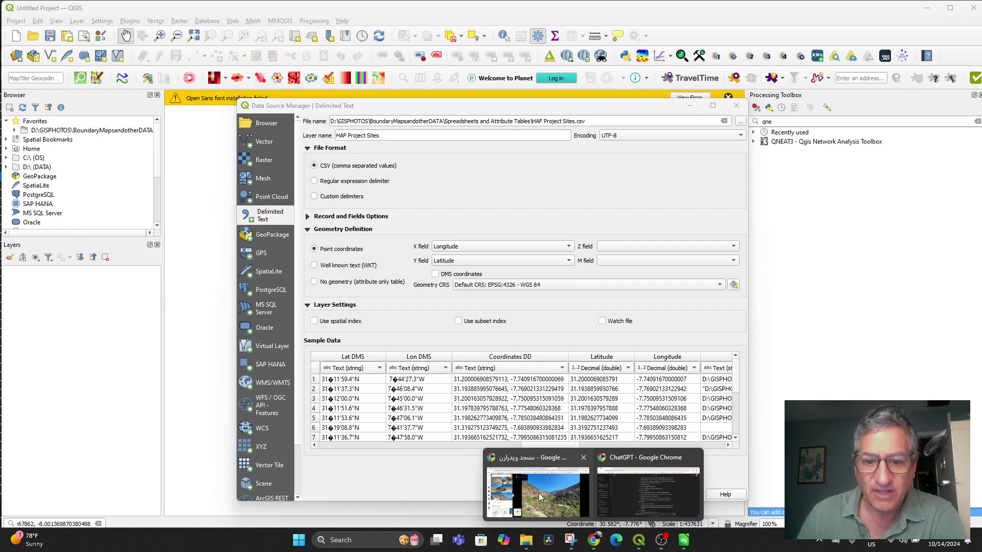
click(538, 493)
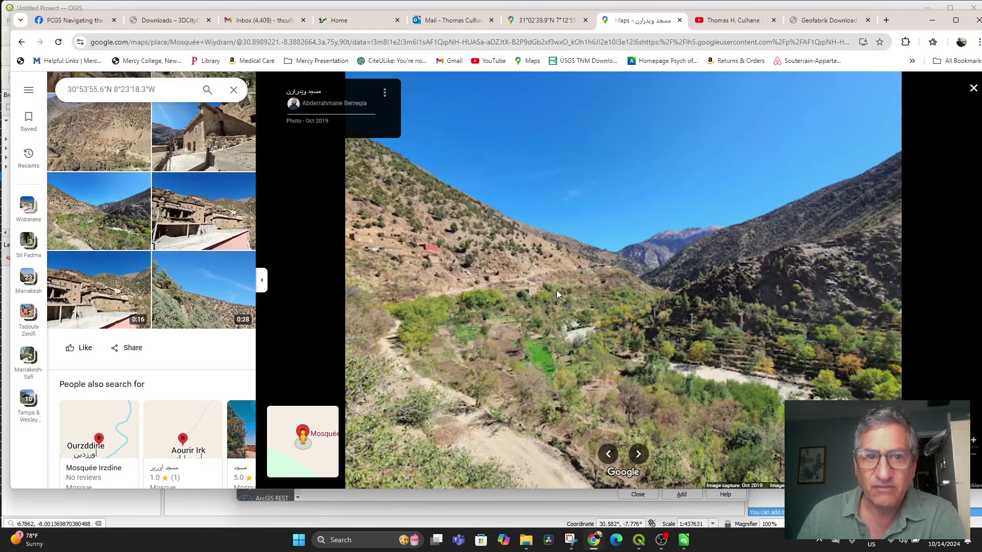
click(22, 43)
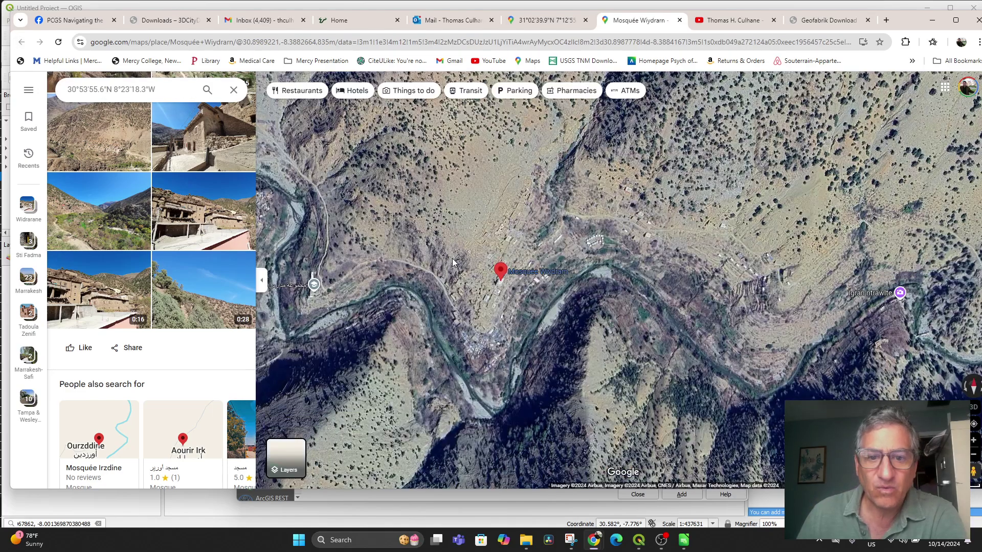
right_click(503, 269)
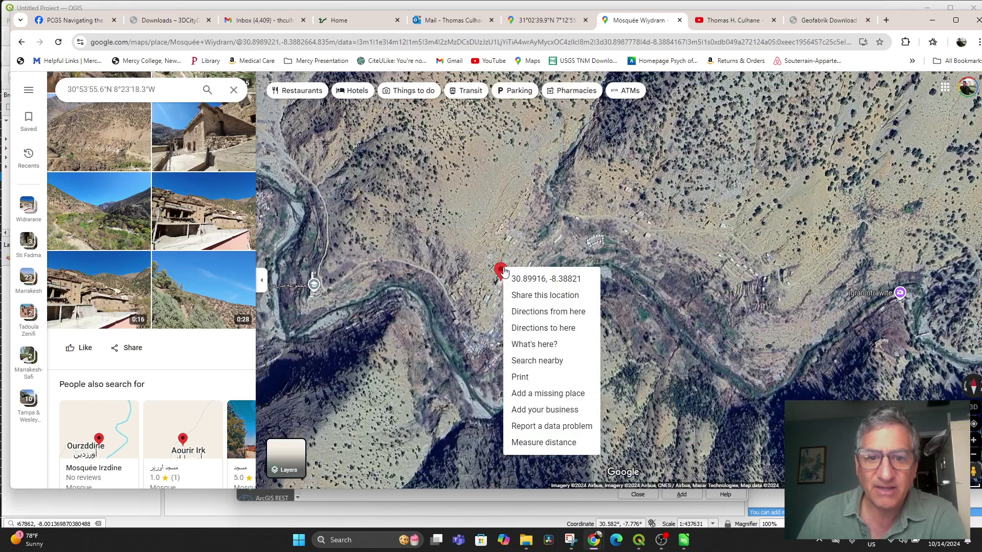
click(531, 283)
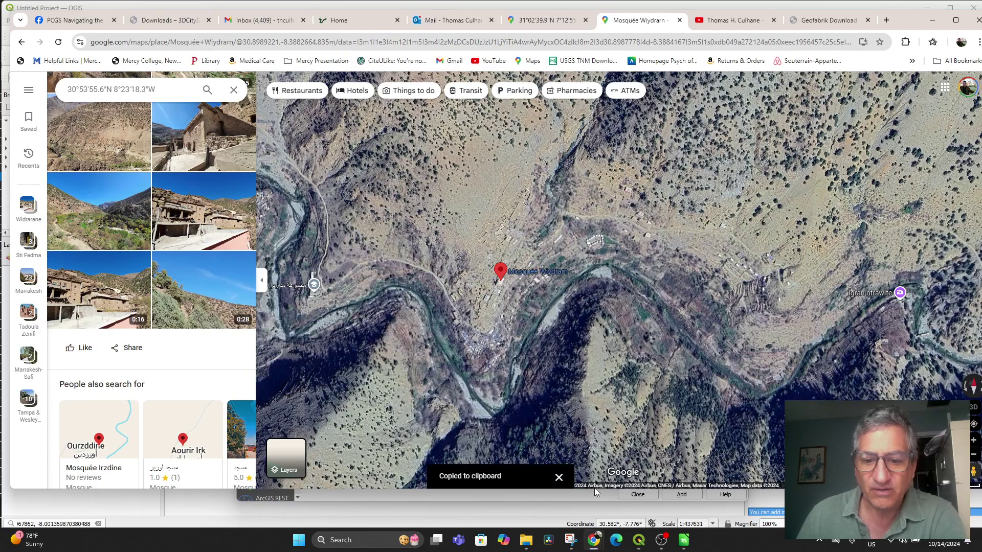
In the LibreOffice Calc spreadsheet, widen the Coordinates DD column, slightly narrow the Longitude column, and return to QGIS
click(684, 541)
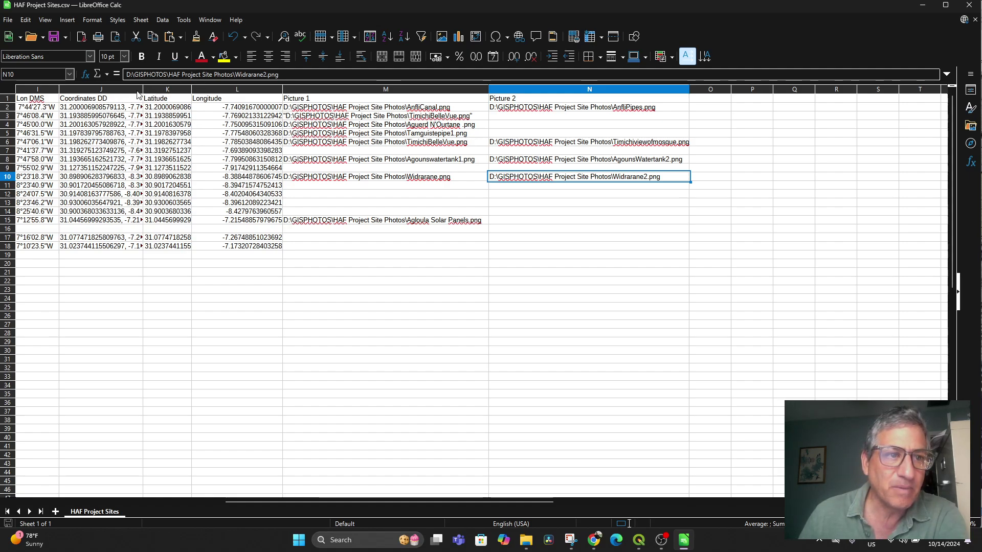
drag(142, 92, 248, 92)
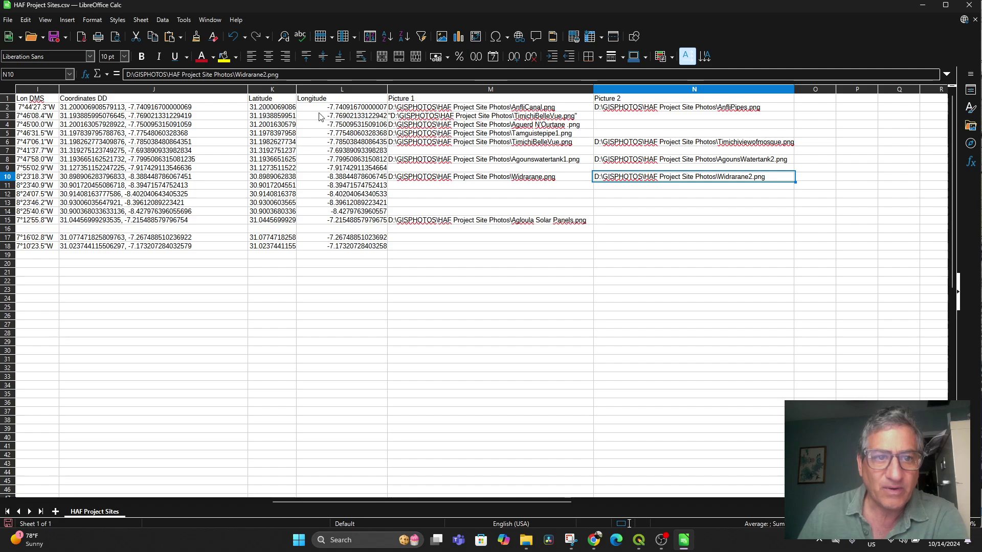
drag(387, 89, 380, 89)
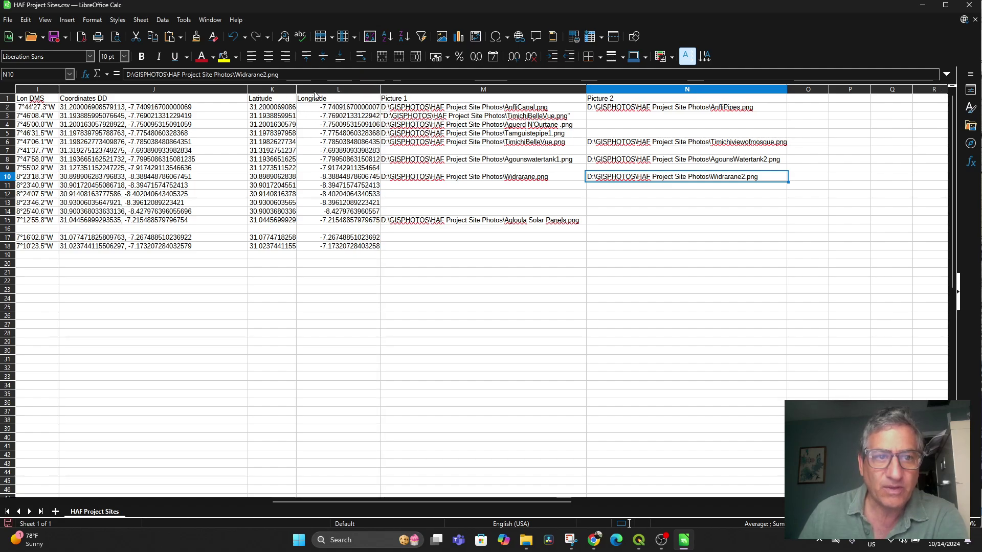
click(638, 540)
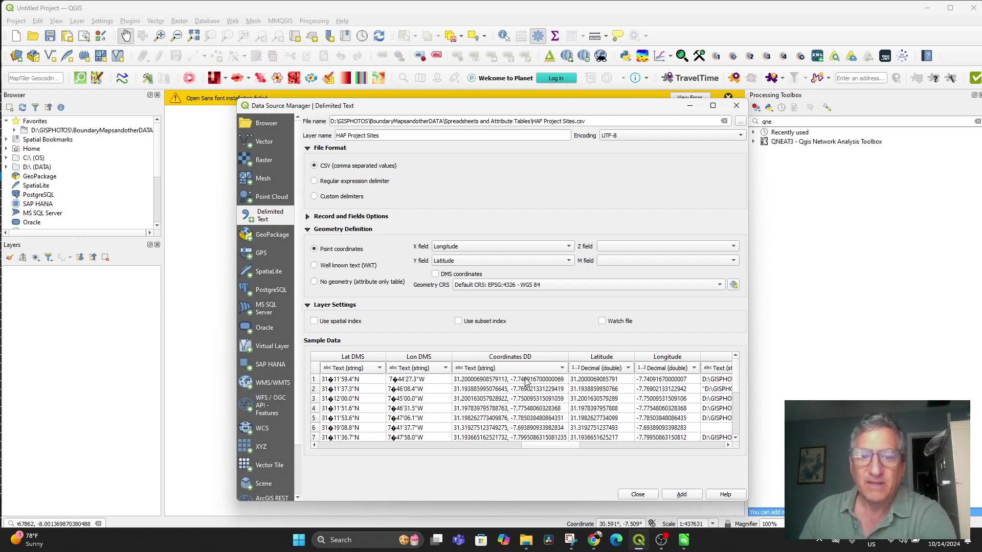
Add the CSV as a point layer with Longitude as X, Latitude as Y and CRS EPSG:4326 - WGS 84, and close the Data Source Manager
scroll(591, 390, down, 3)
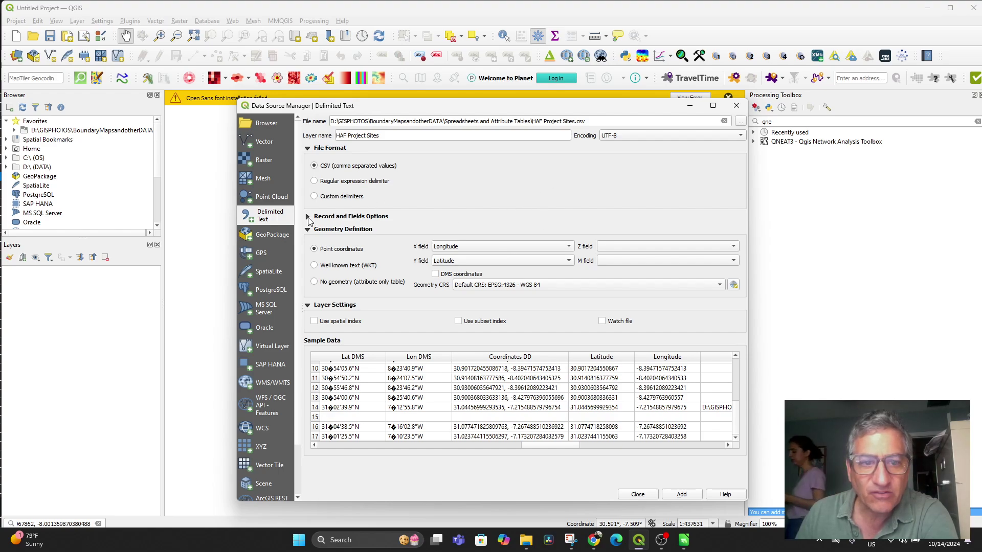
click(338, 217)
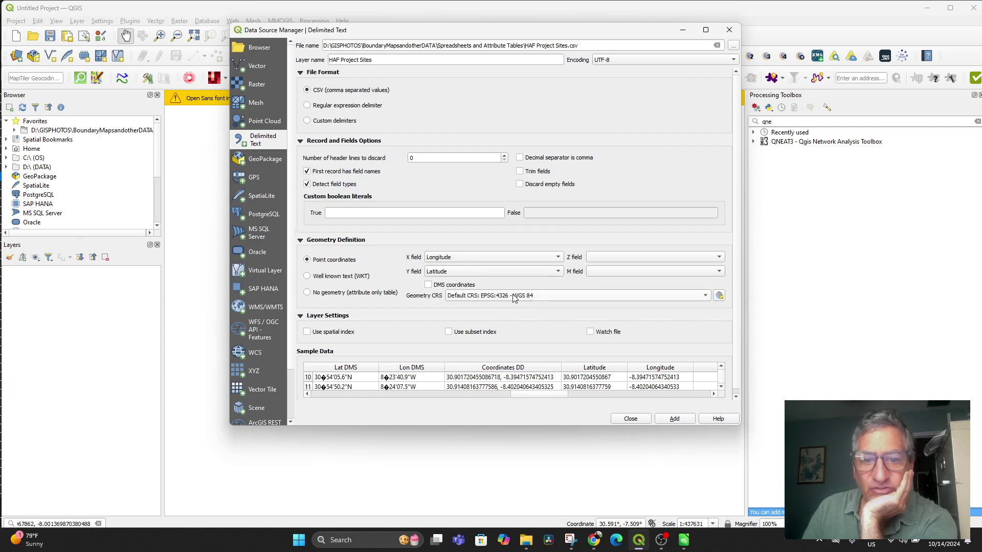
click(705, 298)
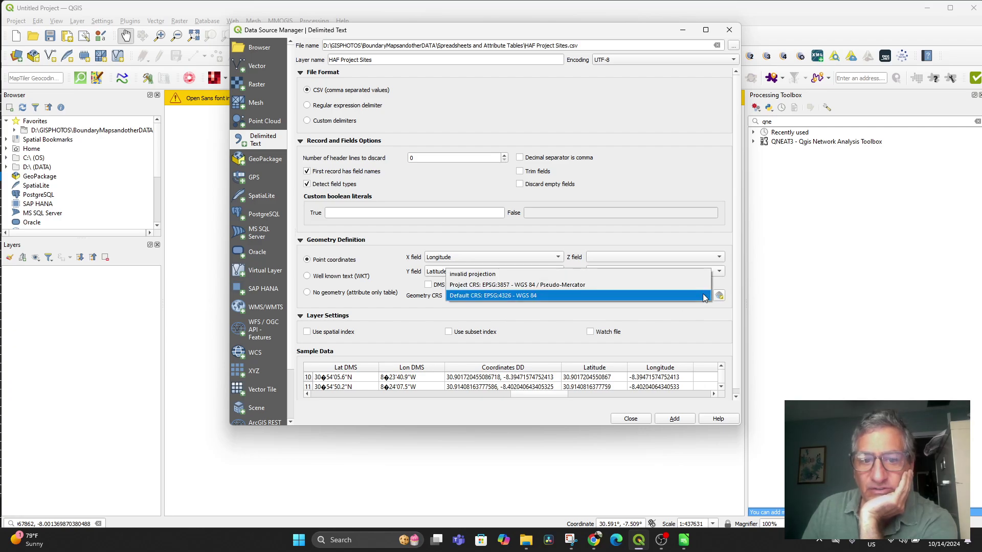
click(703, 293)
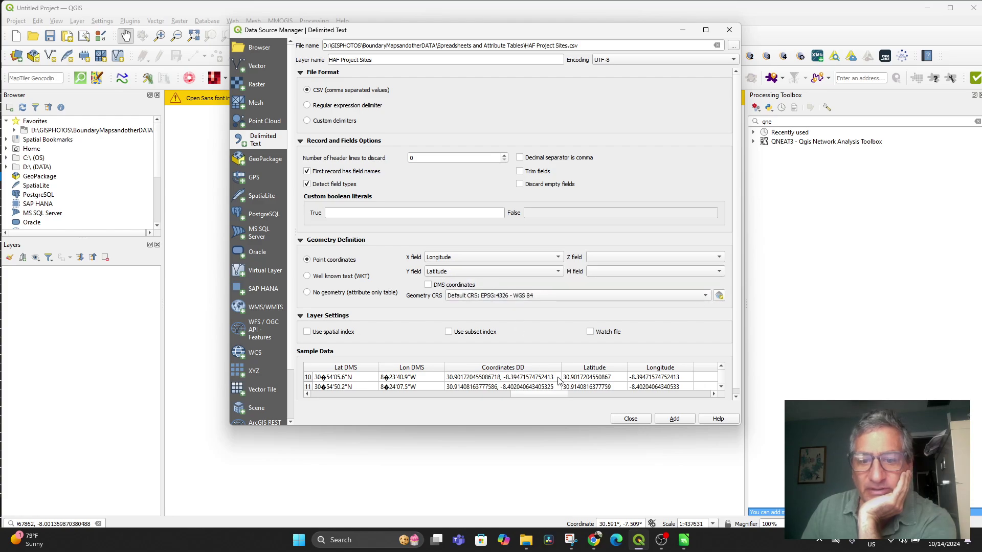
click(673, 418)
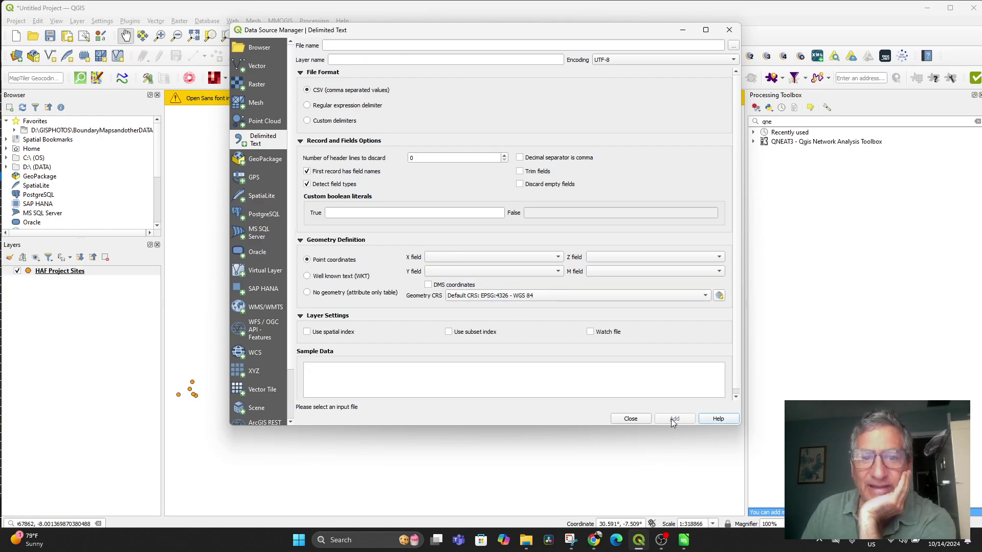
click(726, 31)
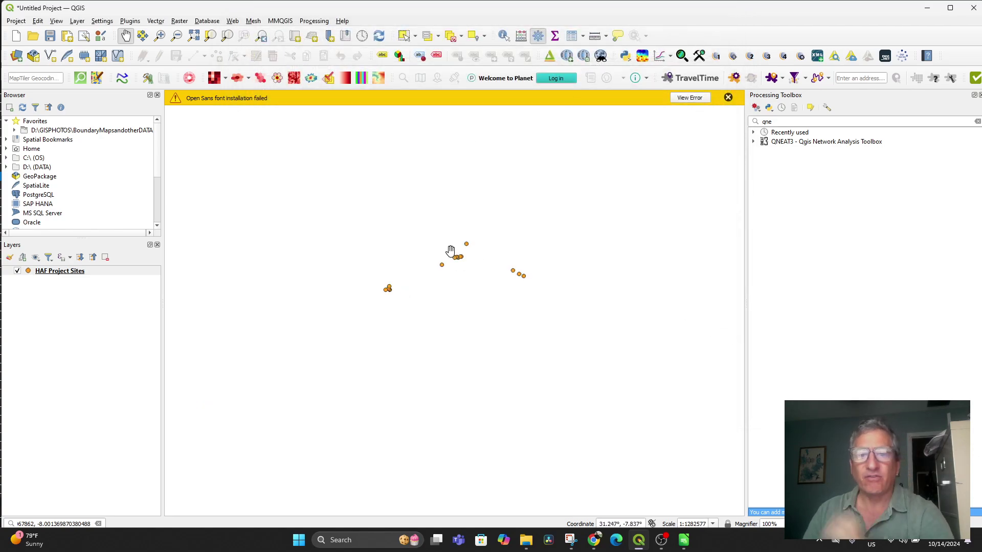
Add the Google Hybrid basemap from QuickMapServices beneath the project site points
scroll(434, 347, down, 2)
drag(404, 300, 355, 351)
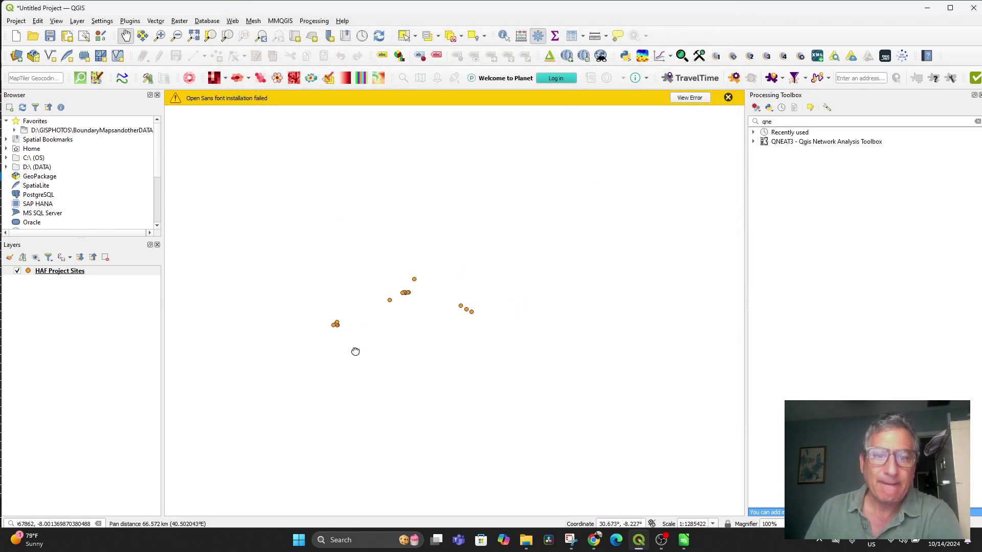
scroll(358, 353, up, 1)
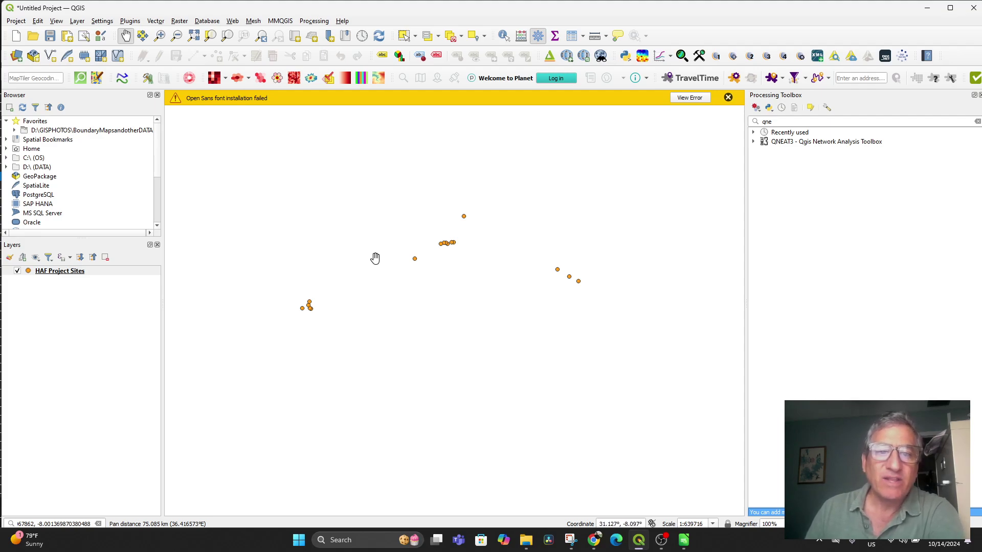
drag(375, 259, 368, 292)
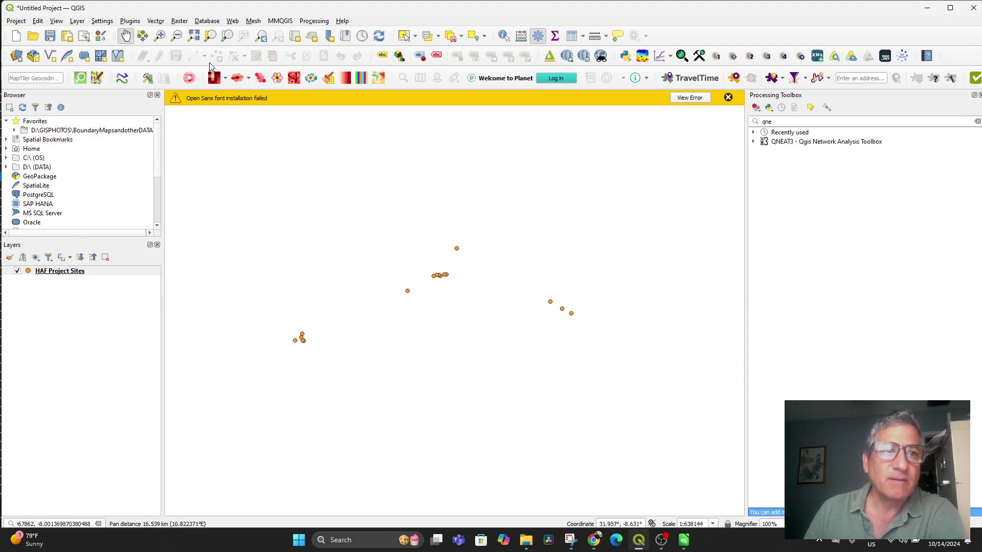
click(254, 22)
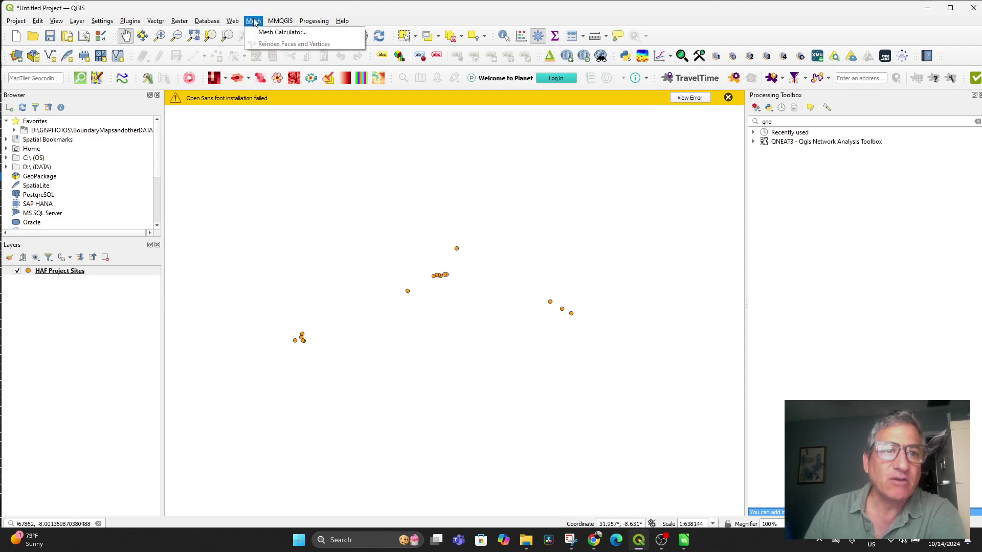
mouse_move(233, 21)
mouse_move(241, 82)
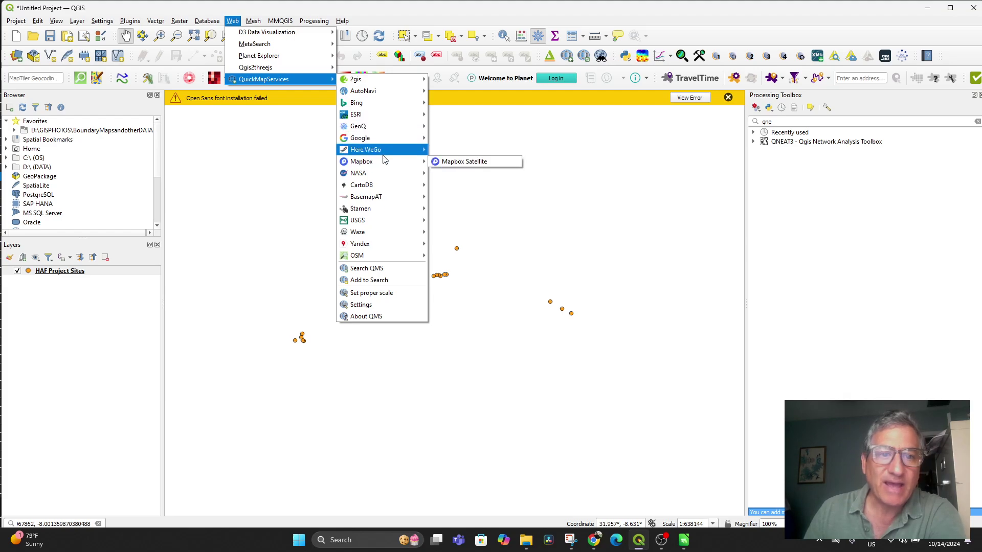
mouse_move(379, 141)
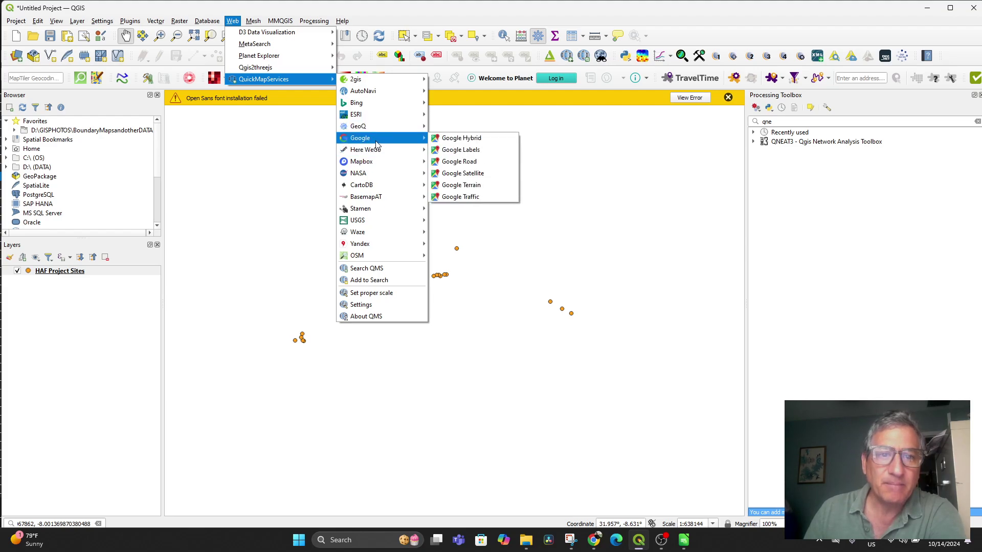
click(449, 139)
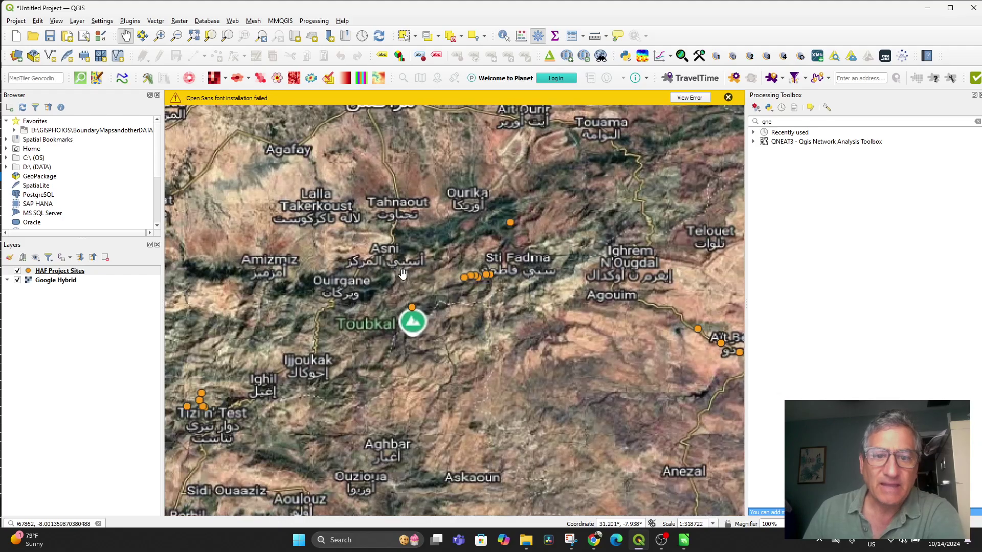
Open the symbology of the HAF Project Sites layer and choose the red effect drop shadow marker style
scroll(403, 275, up, 1)
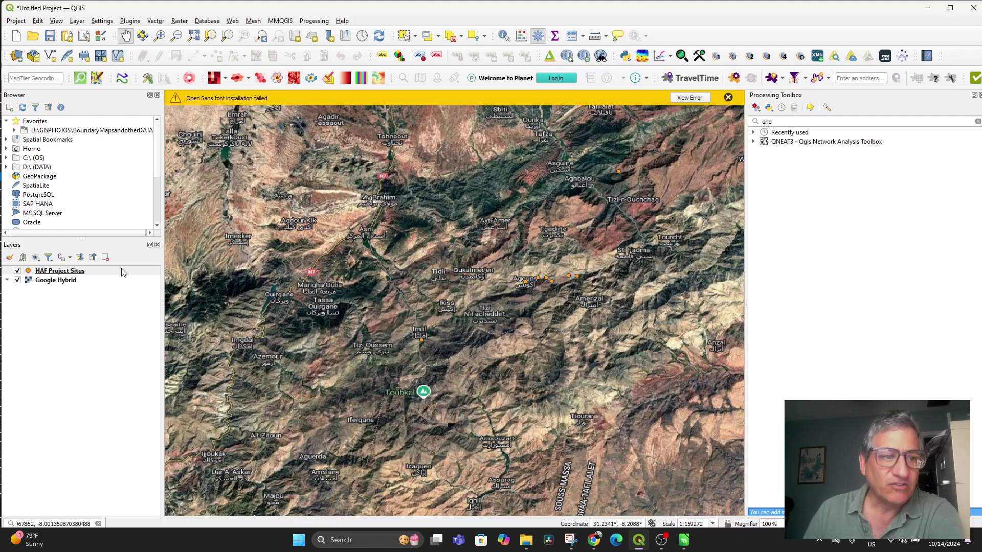
click(51, 274)
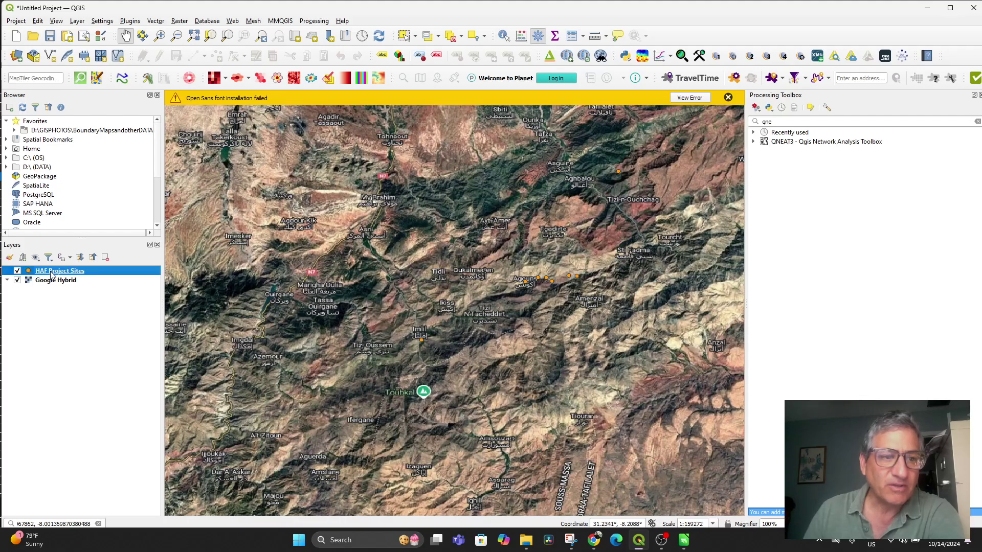
double_click(51, 275)
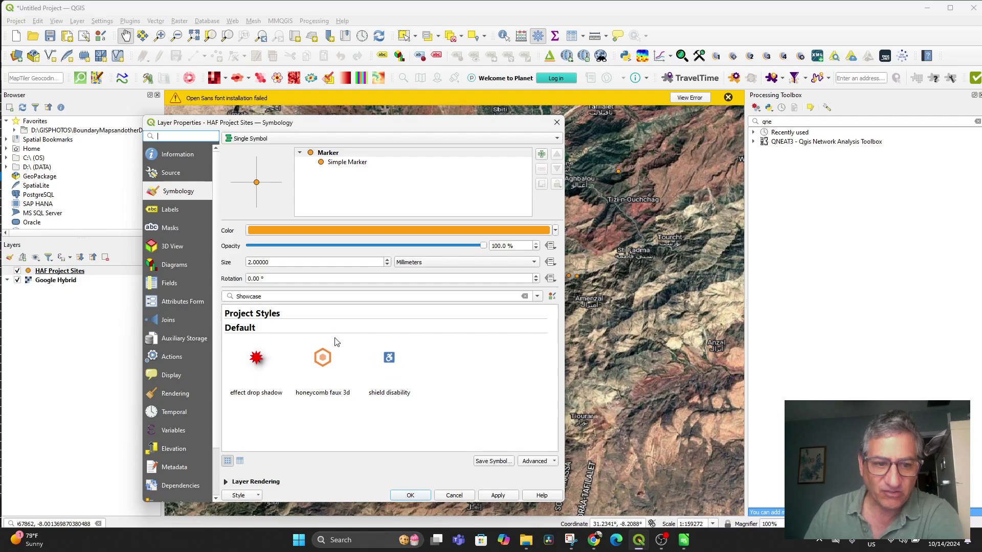
click(256, 358)
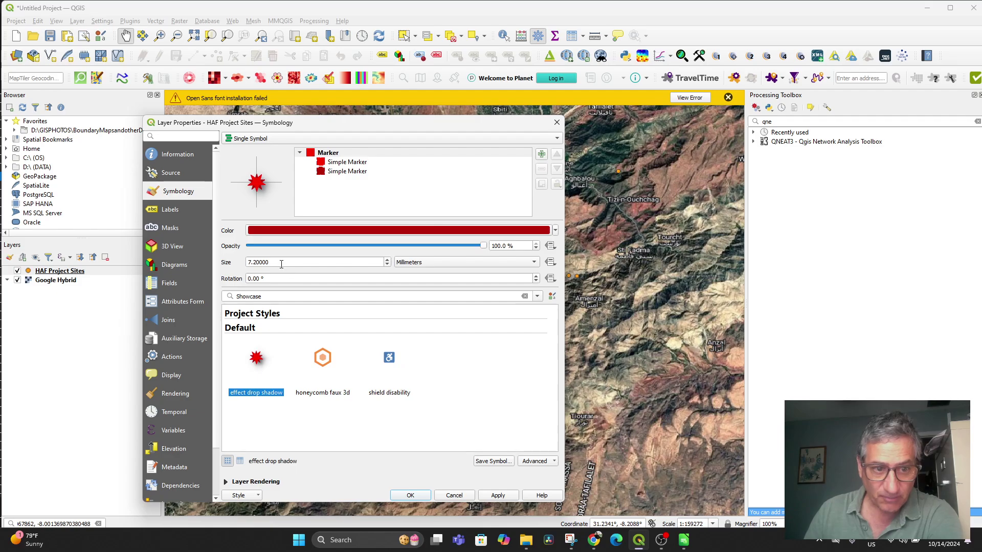
Set the marker size to 20 pixels and apply the symbology to the HAF Project Sites layer
drag(281, 265, 247, 262)
text(20)
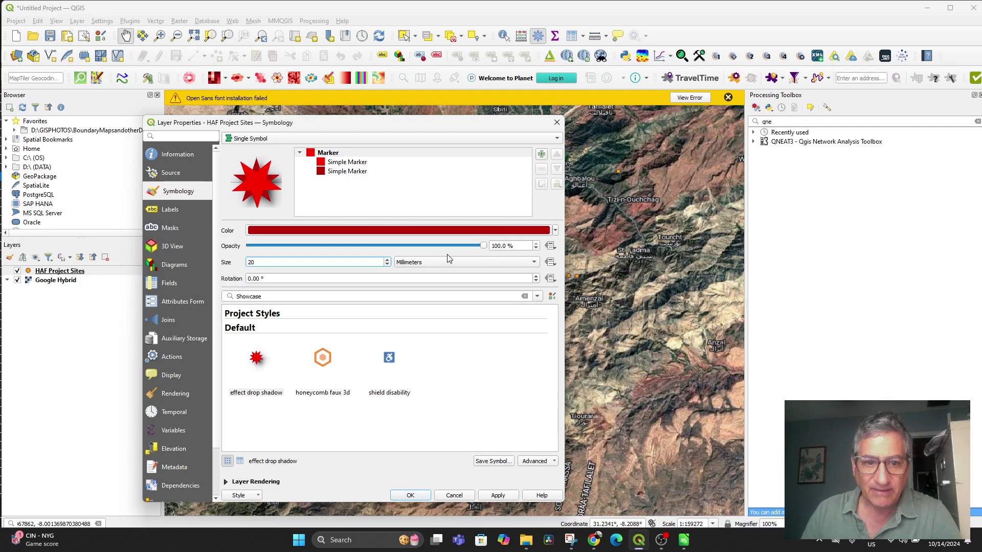
click(495, 262)
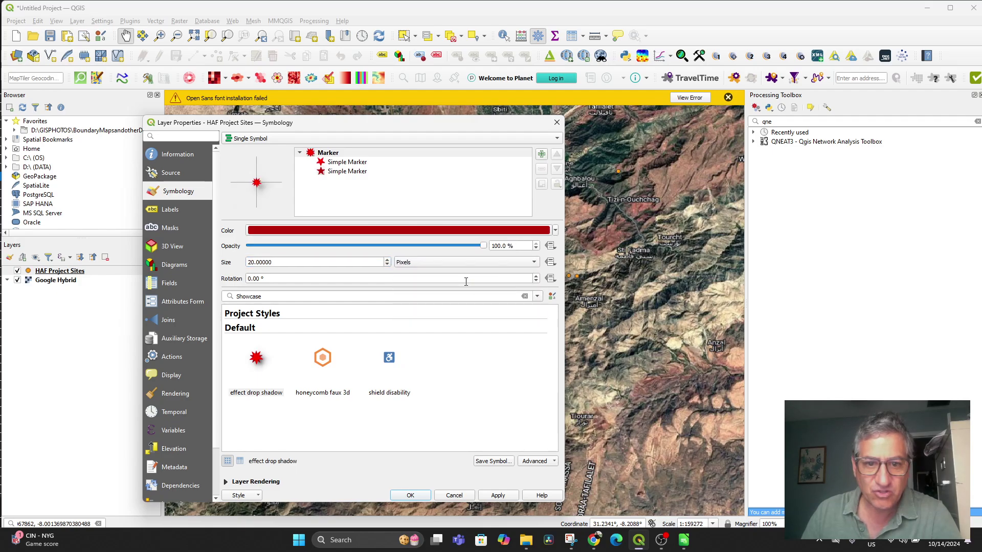
click(465, 281)
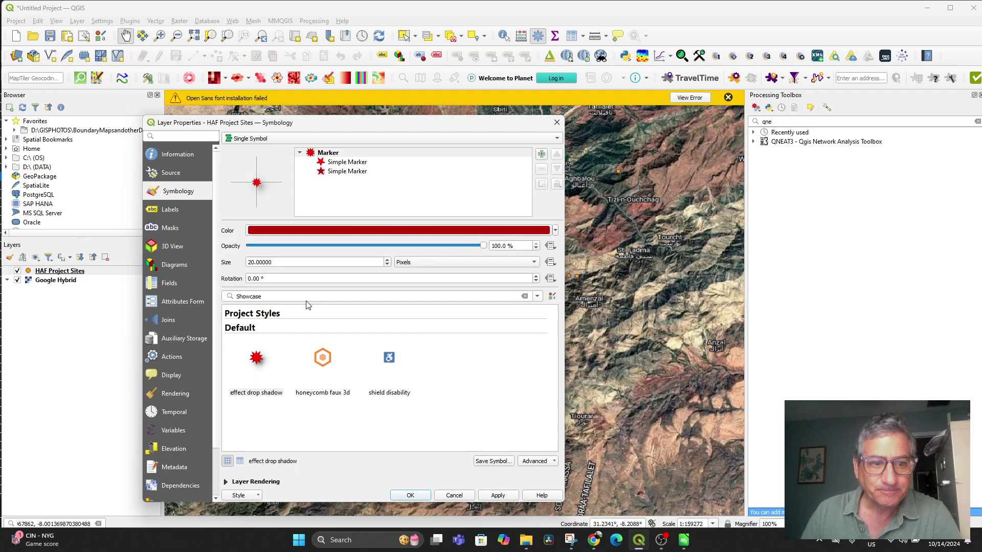
click(488, 493)
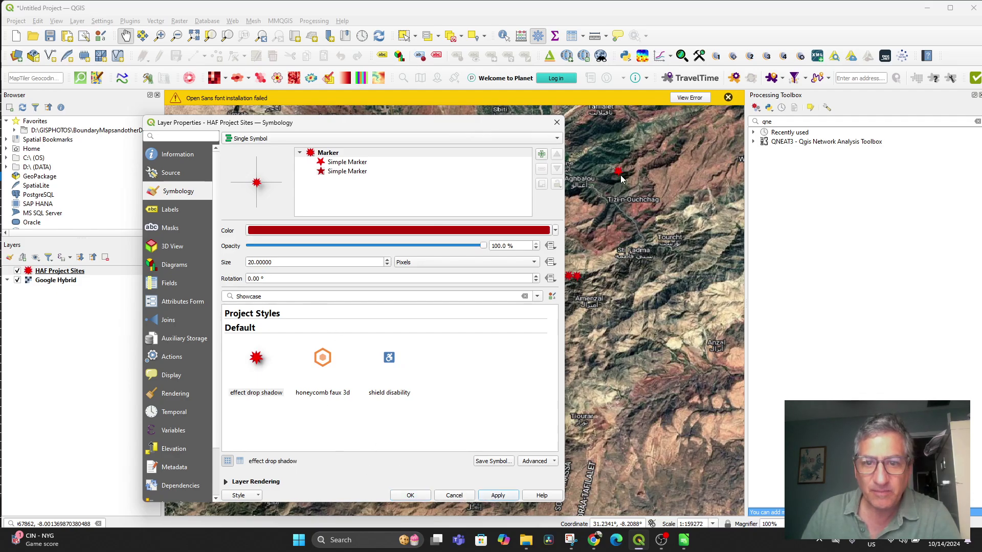
Turn on Single Labels for the HAF Project Sites layer with Village as the label value
click(161, 212)
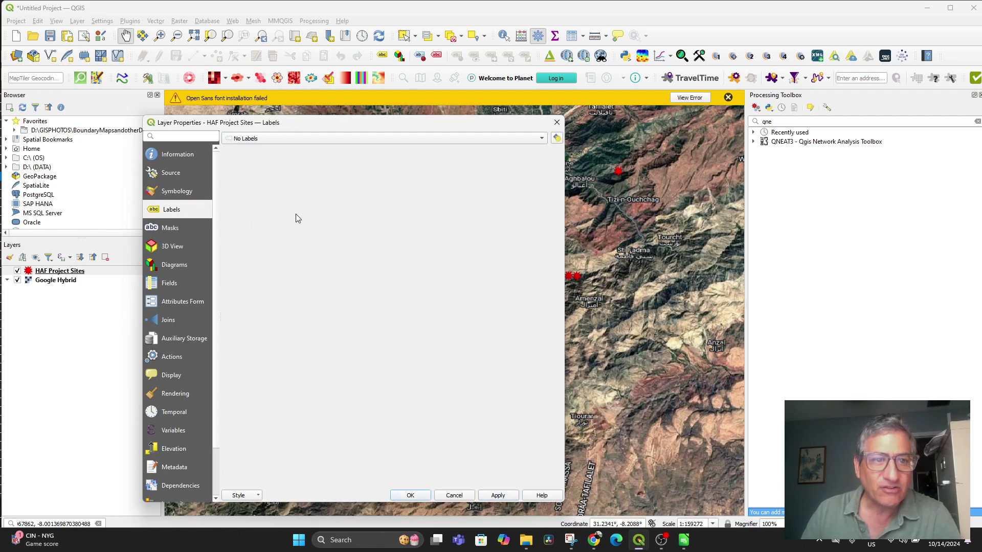
click(378, 142)
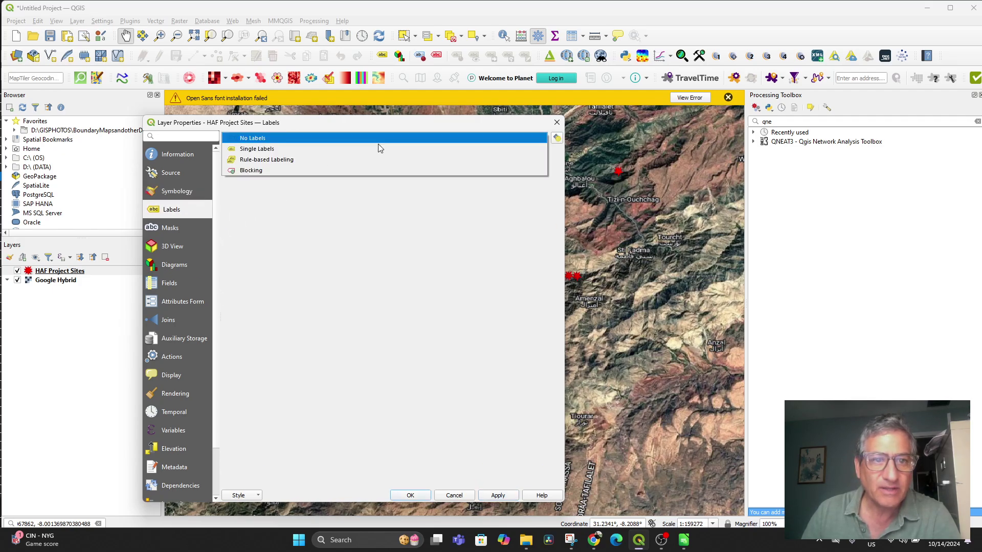
key(Escape)
key(Down)
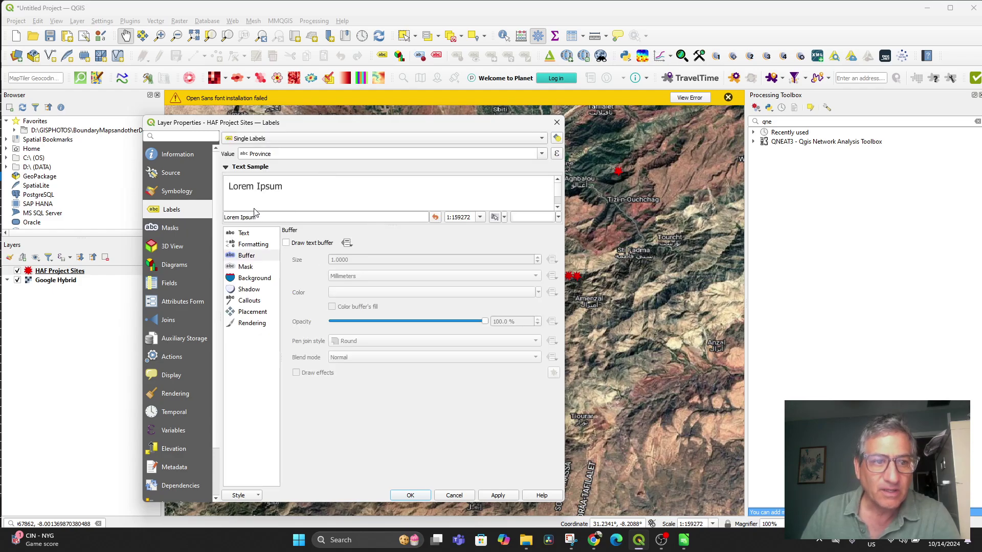
click(300, 155)
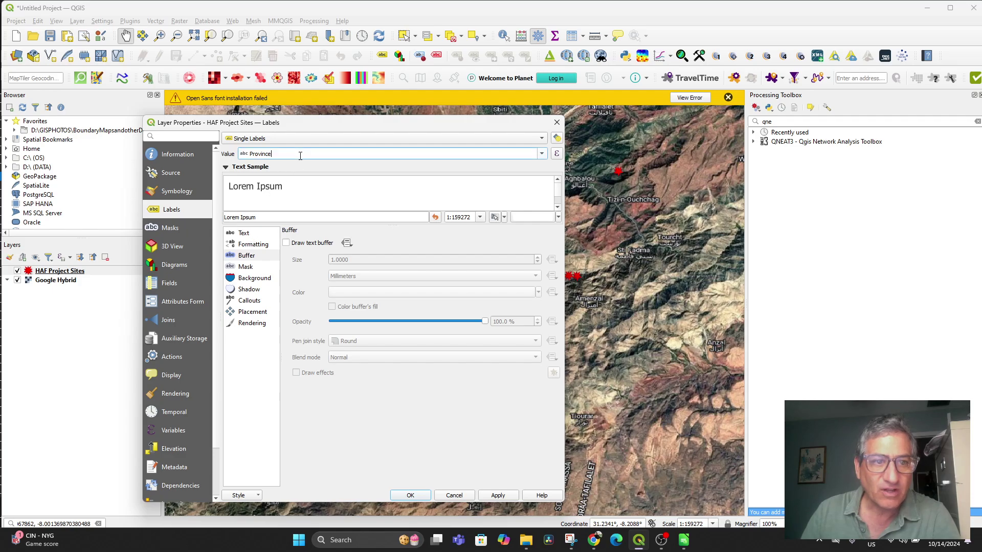
click(542, 154)
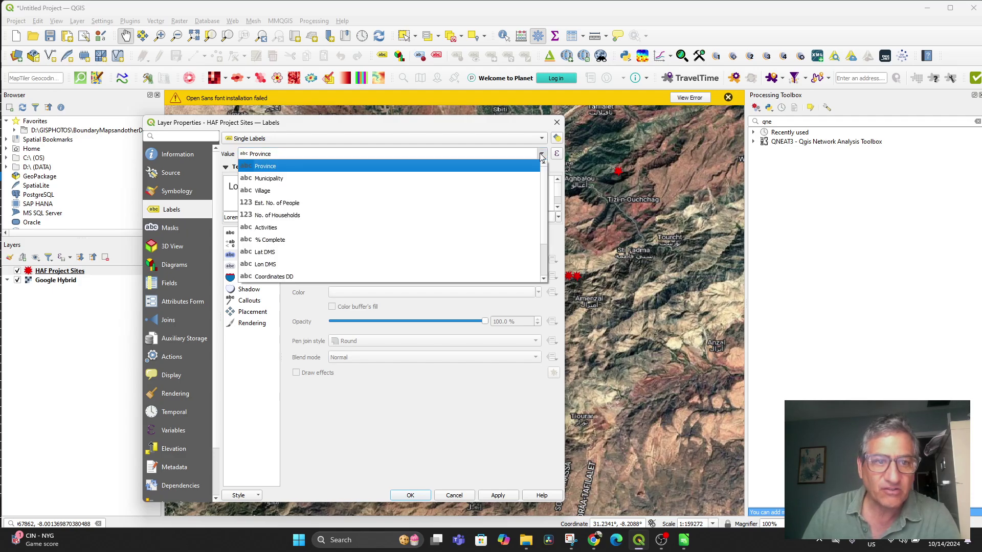
click(409, 198)
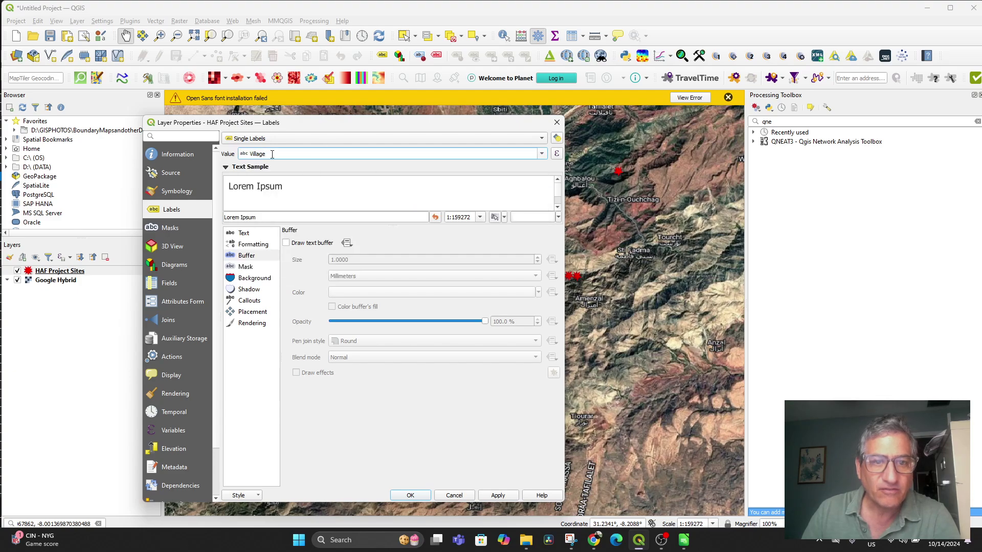
Switch to LibreOffice Calc to check the Village column of HAF Project Sites.csv, and return to QGIS keeping Village as the label value
click(684, 540)
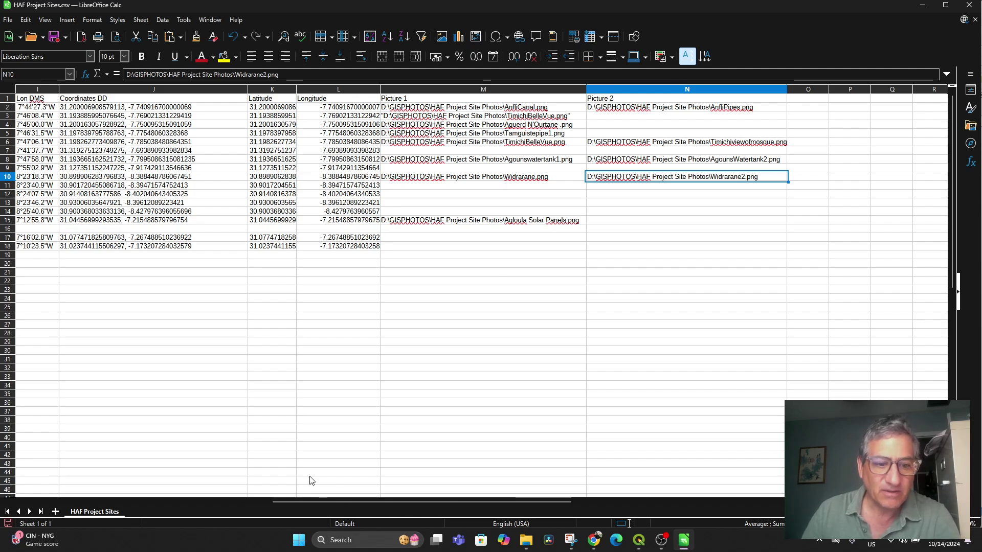
drag(318, 502, 63, 501)
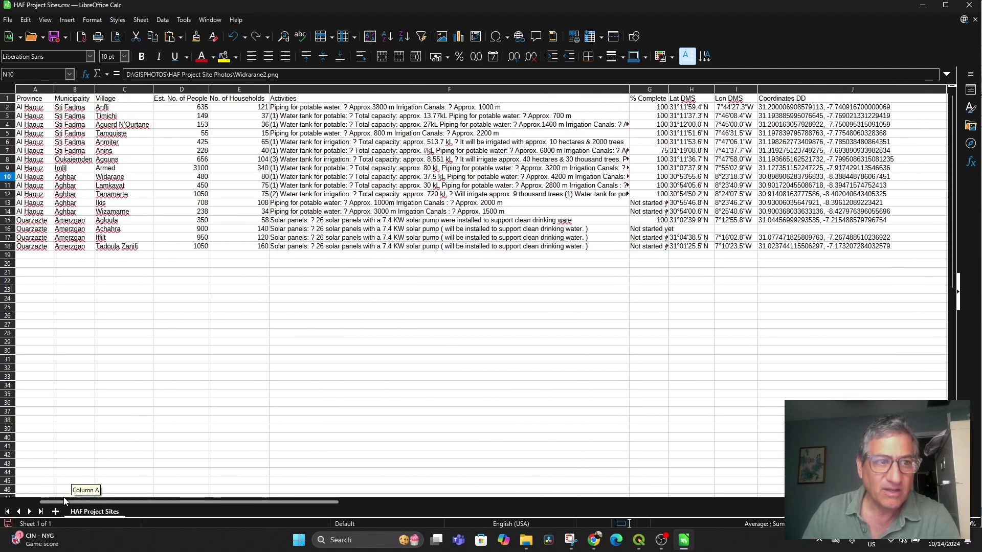
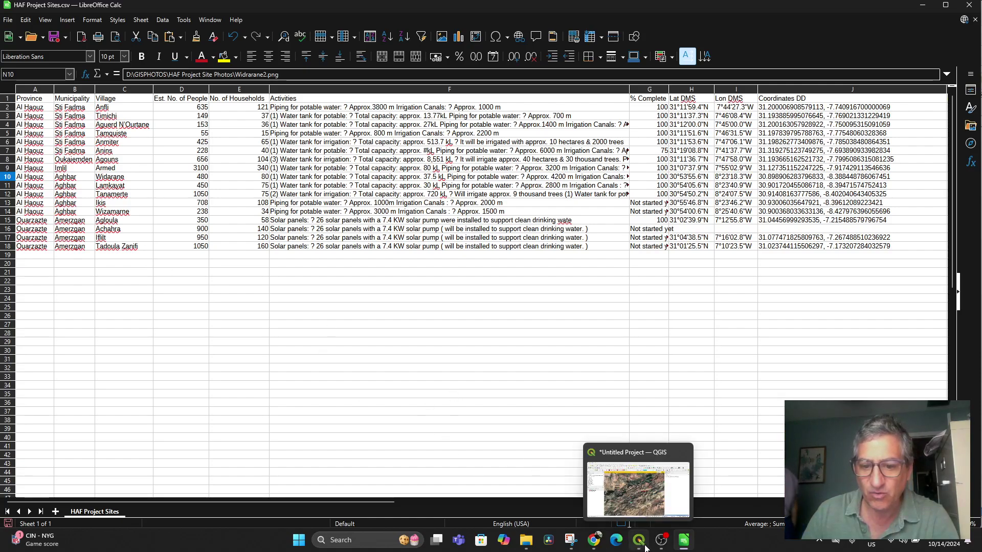
click(642, 542)
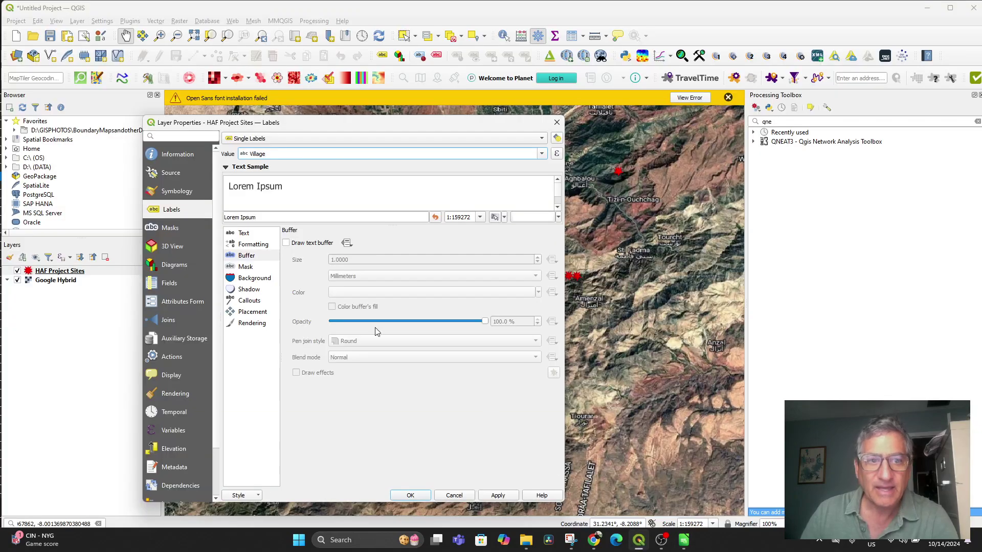
click(541, 154)
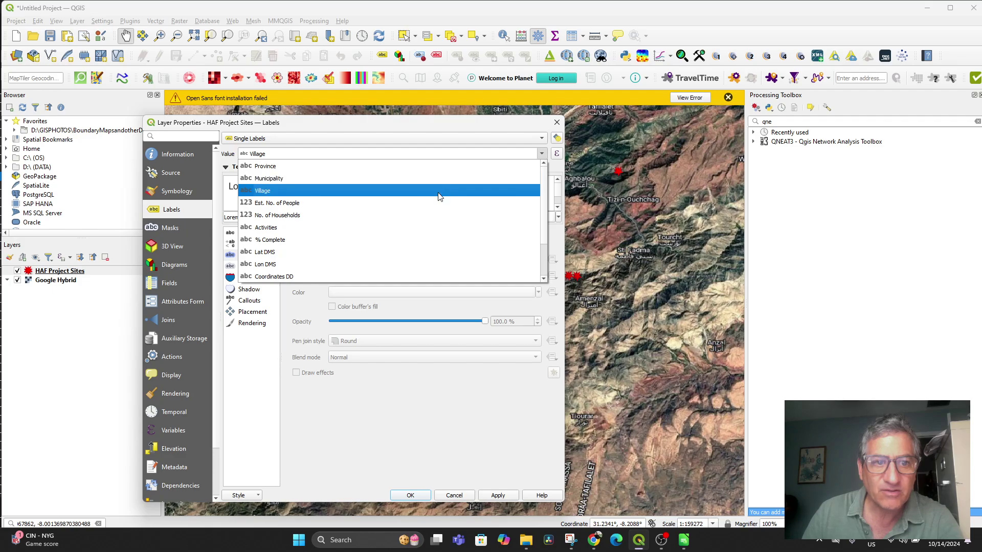
click(481, 190)
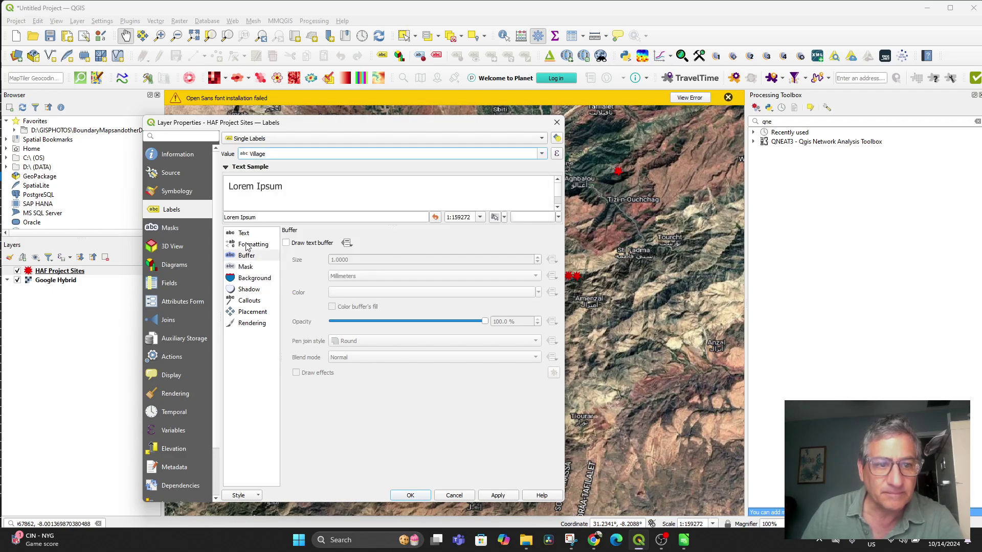
Enable a text buffer for the village labels and set its color to dark grey #202020
click(286, 243)
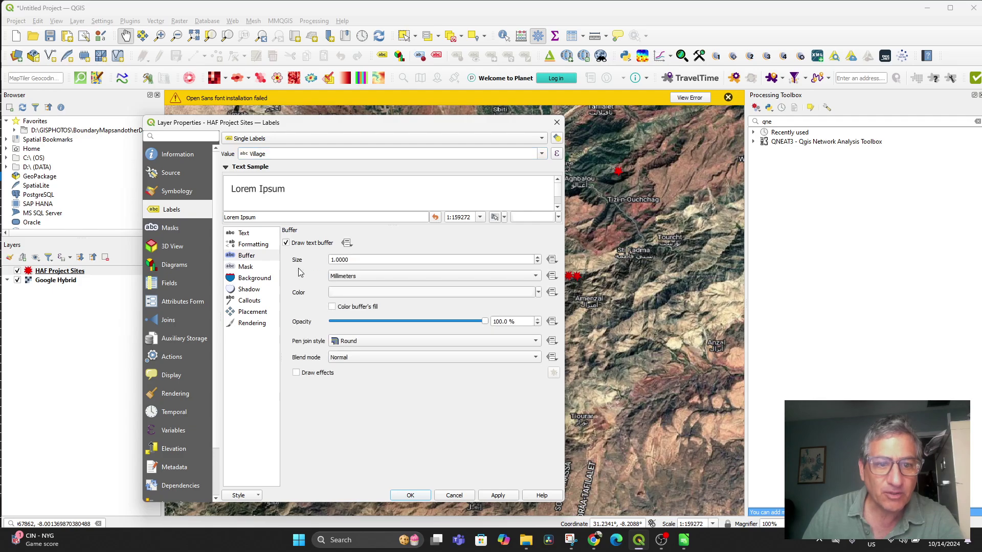
click(375, 294)
click(460, 282)
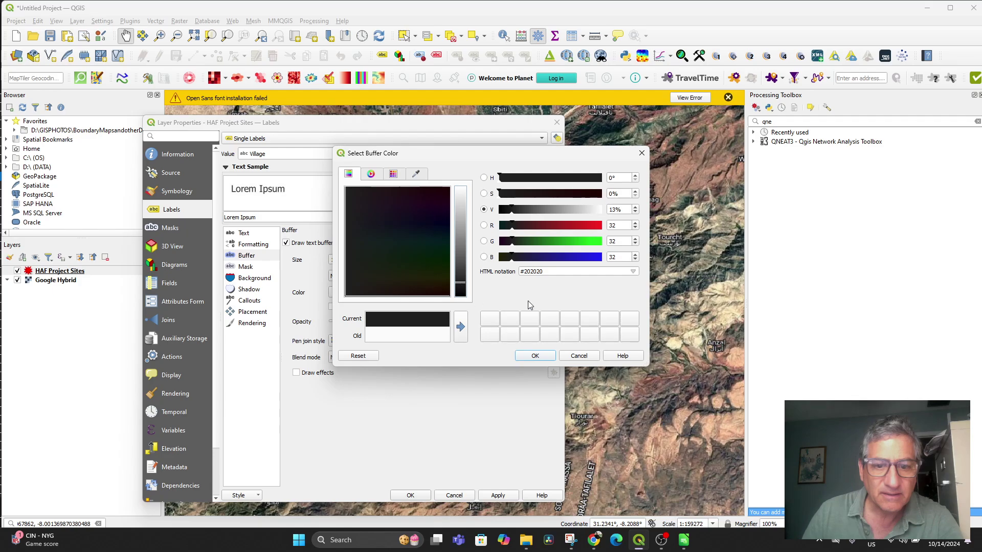
click(533, 356)
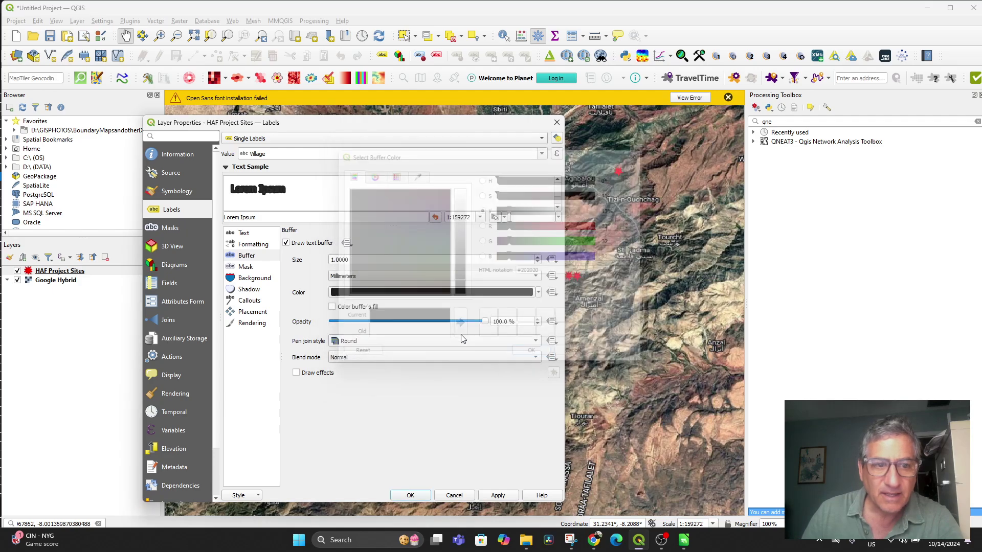
Set the village label text color to bright greenish yellow and accept the layer's label settings
click(264, 248)
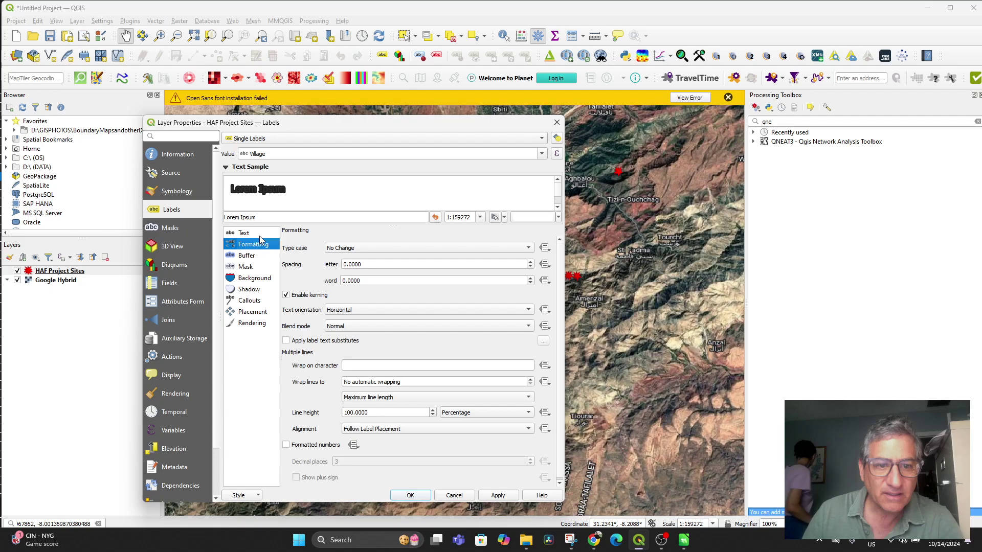
click(261, 236)
click(358, 328)
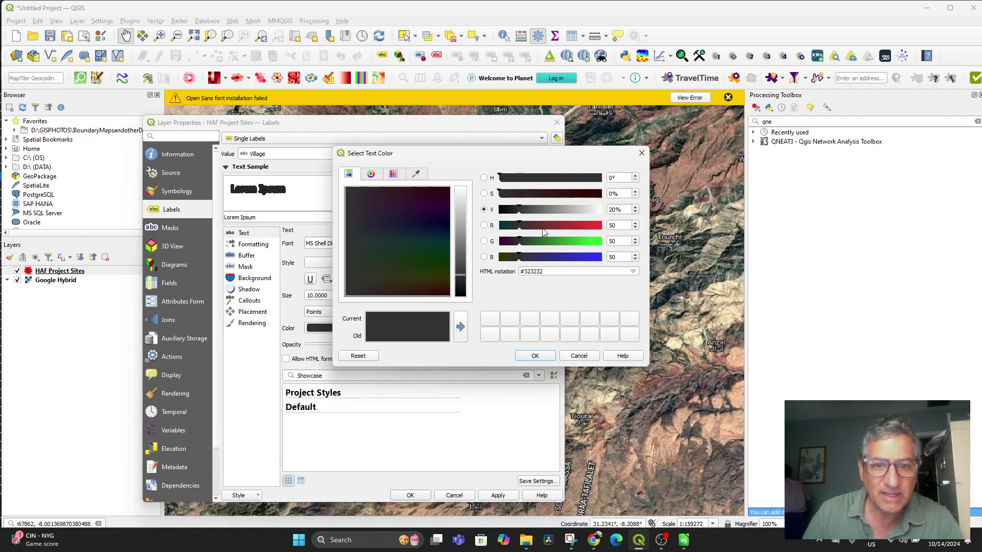
drag(455, 245, 459, 187)
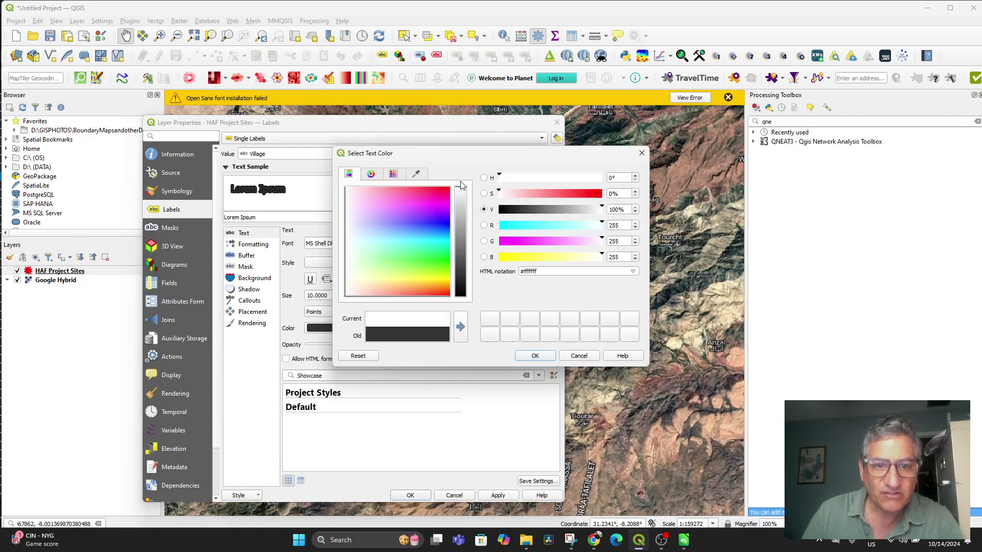
click(441, 280)
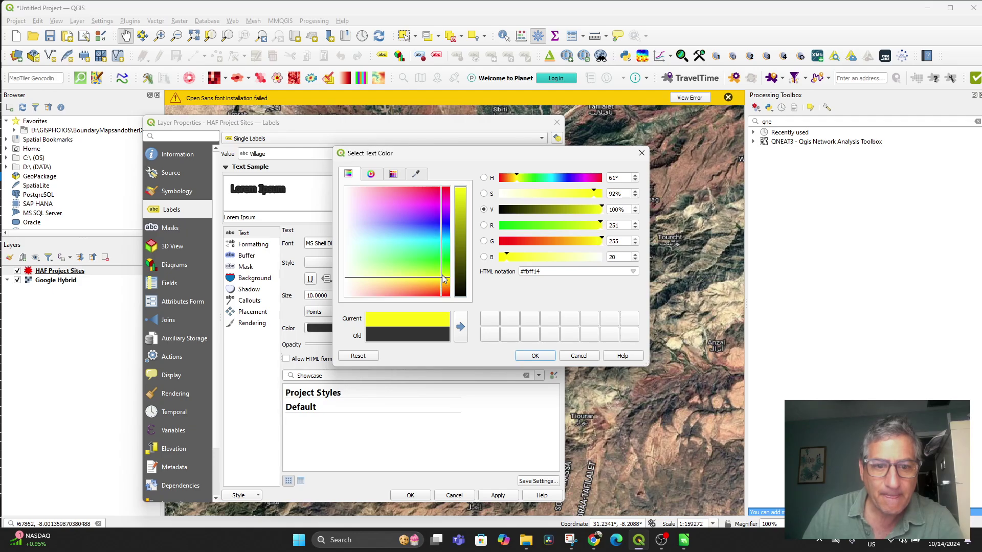
click(442, 275)
click(535, 355)
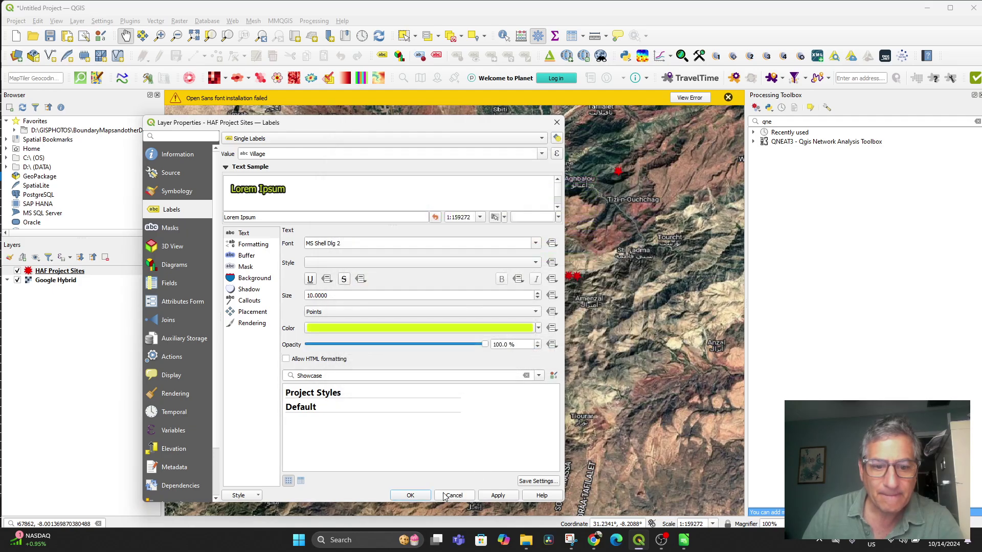
click(410, 497)
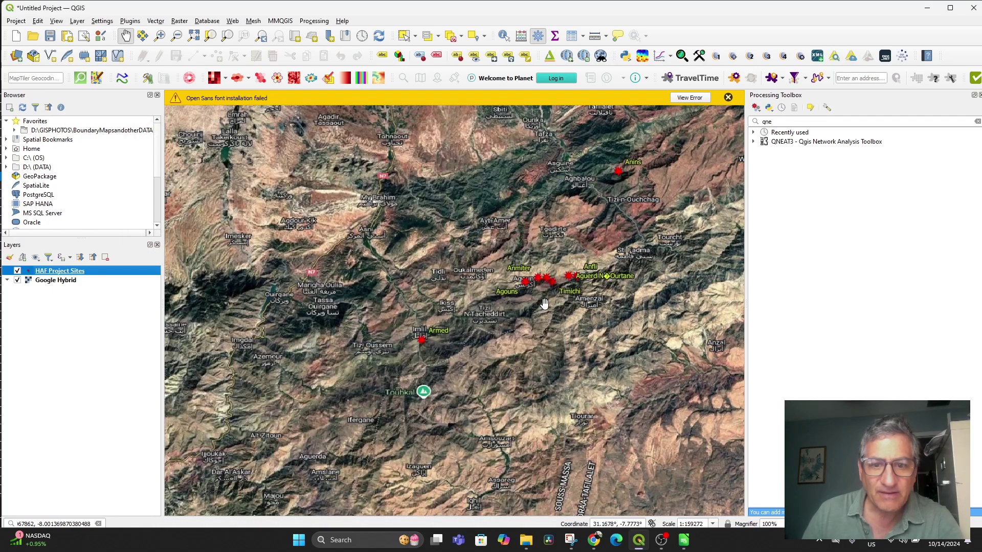
Examine the labelled project sites on the map, from Agouns to Anfli and around the Ikis, Tanamerte and Wizamarne cluster
scroll(576, 275, up, 2)
scroll(522, 279, down, 2)
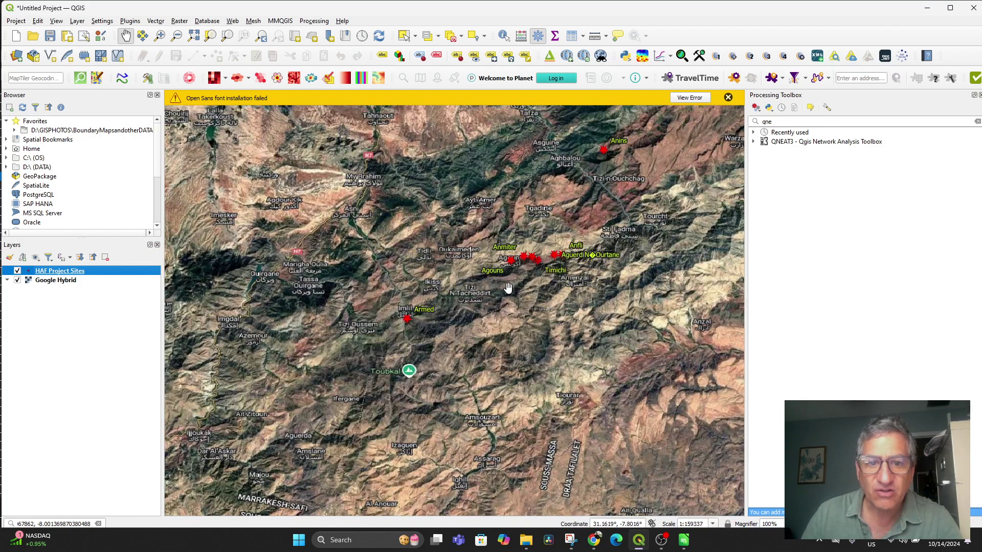
drag(489, 306, 482, 359)
scroll(504, 326, up, 1)
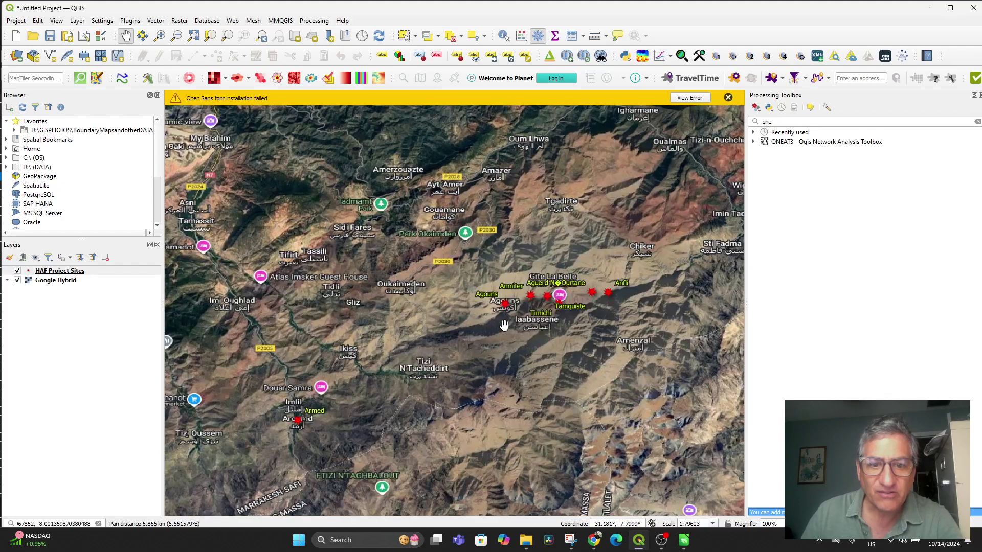
scroll(512, 313, up, 1)
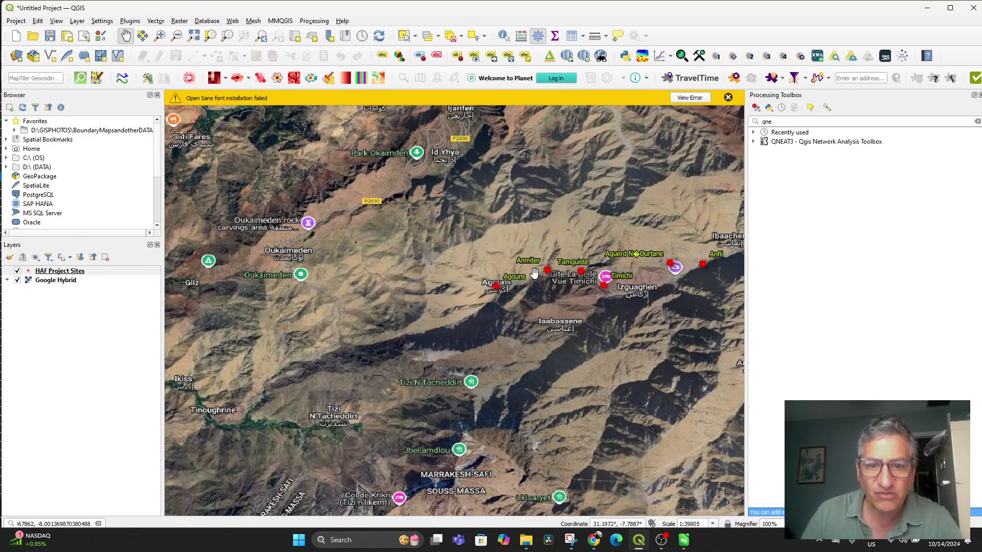
scroll(519, 298, up, 1)
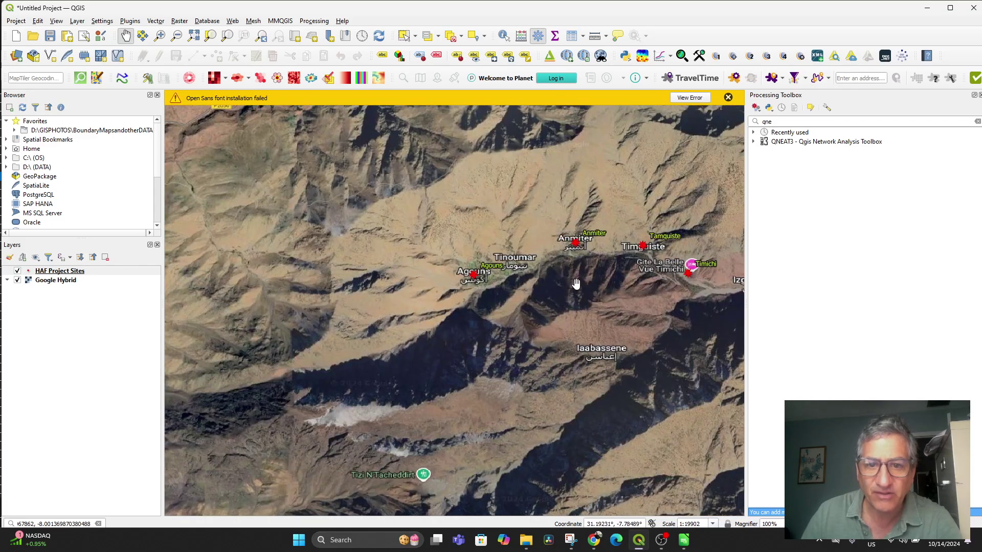
drag(577, 281, 482, 308)
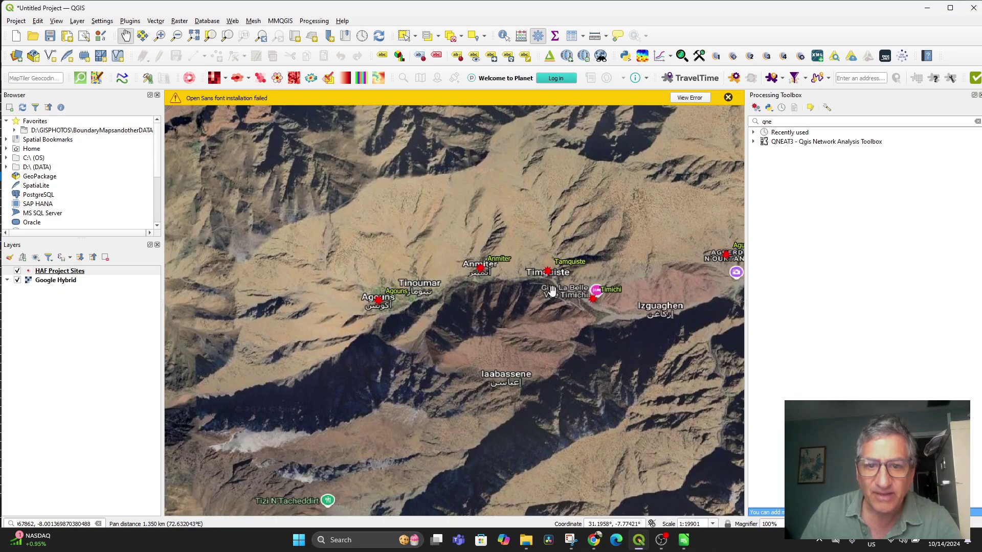
drag(541, 334, 491, 319)
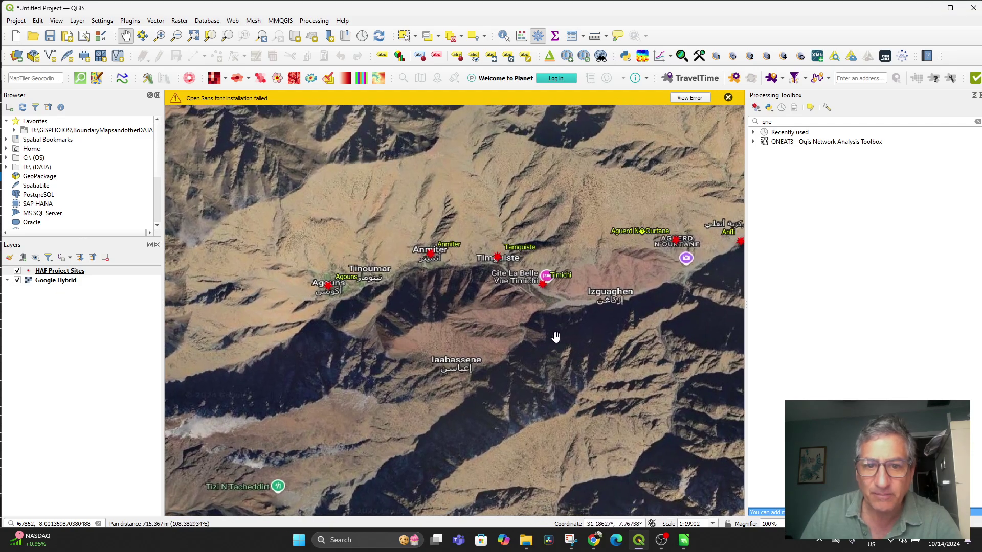
scroll(531, 336, up, 1)
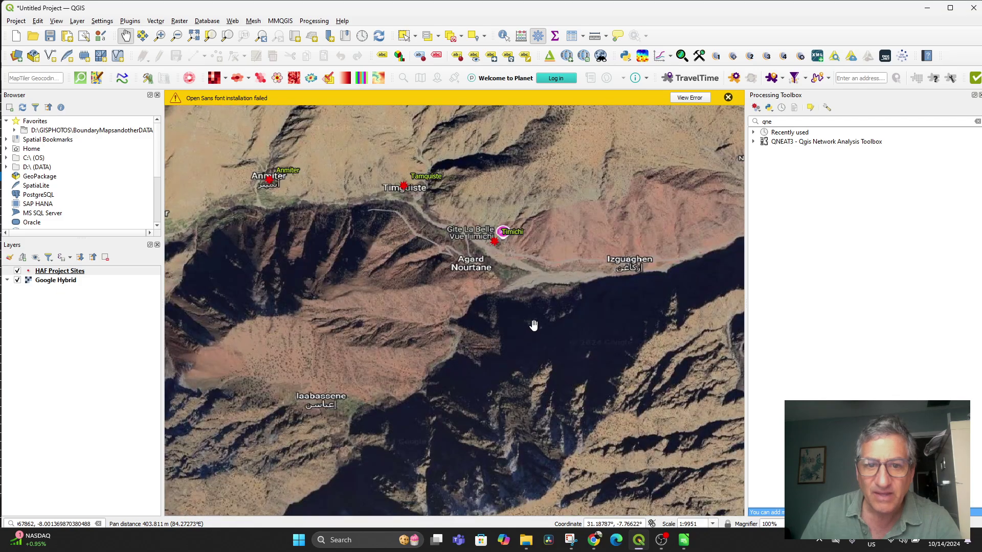
scroll(534, 325, down, 2)
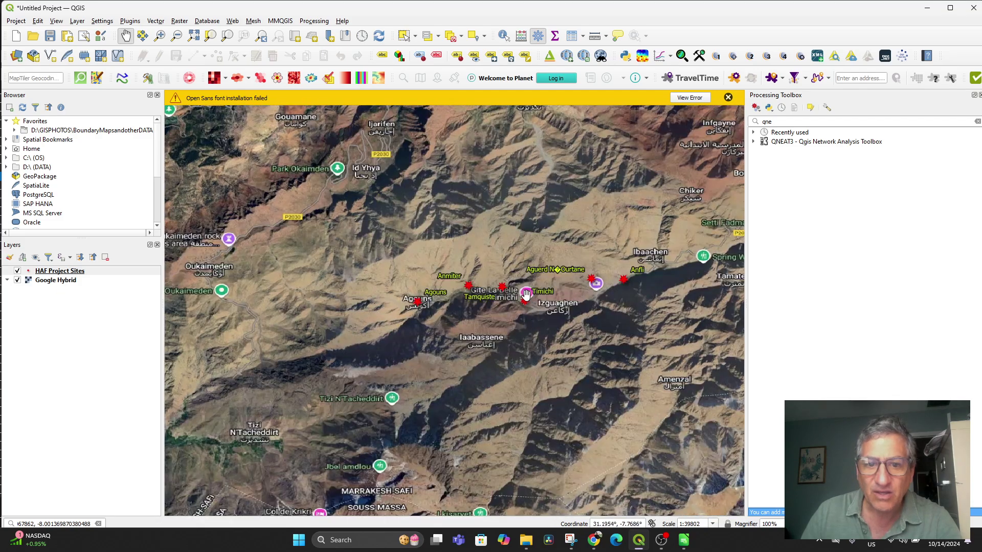
click(594, 289)
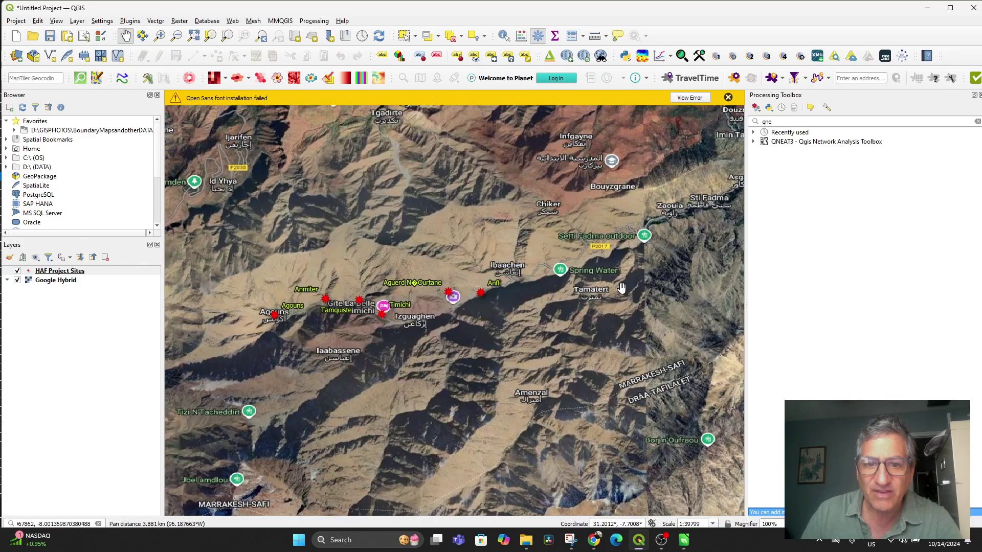
drag(496, 313, 597, 326)
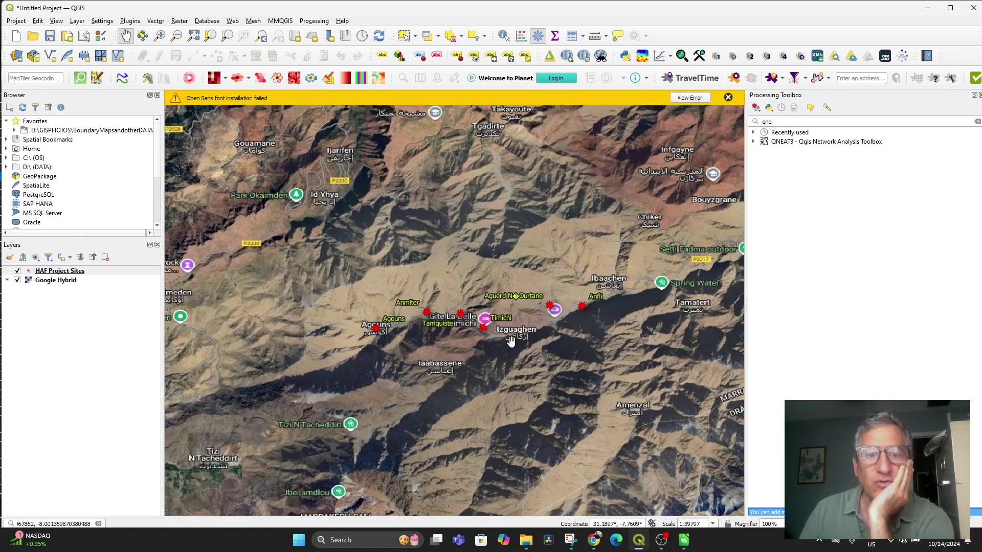
scroll(511, 340, down, 3)
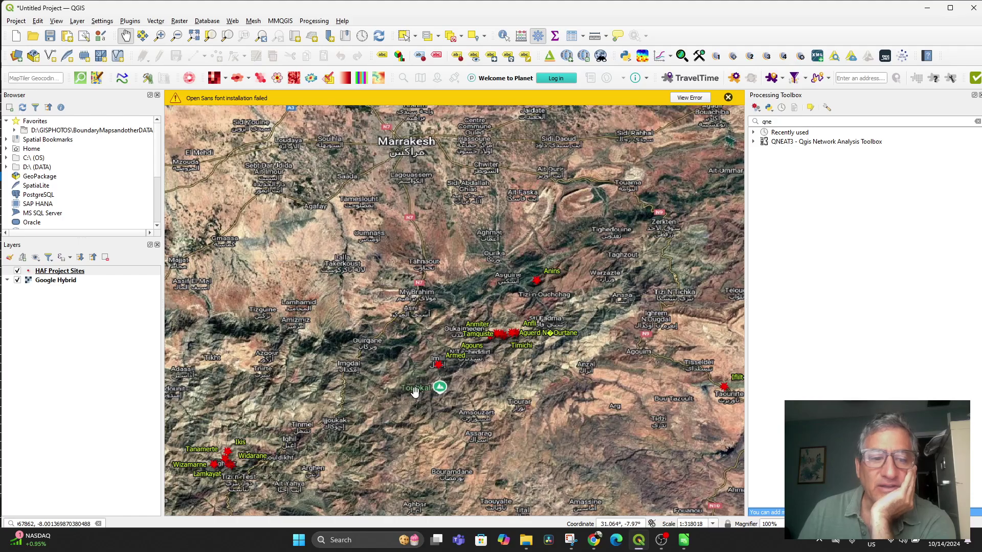
drag(373, 377, 499, 268)
scroll(299, 365, up, 1)
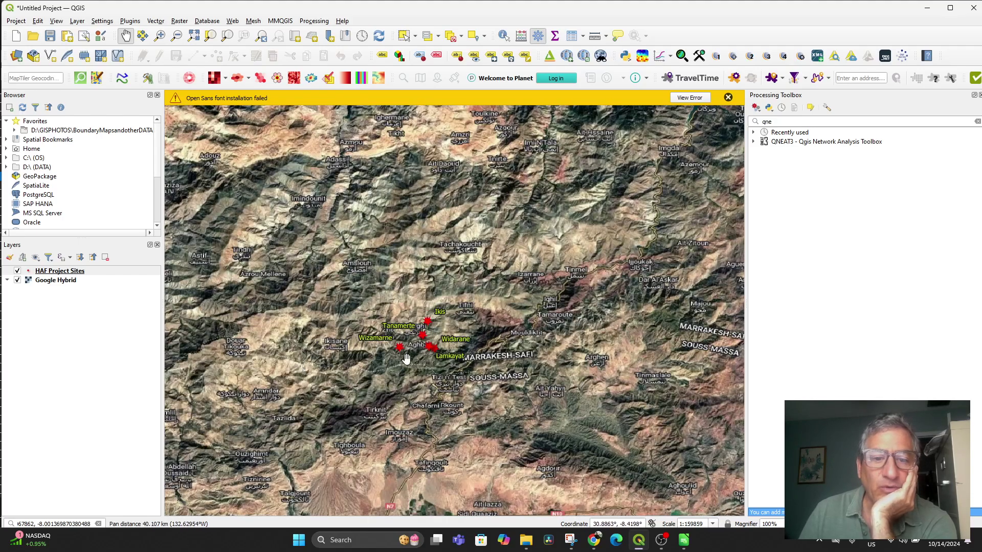
scroll(462, 361, up, 1)
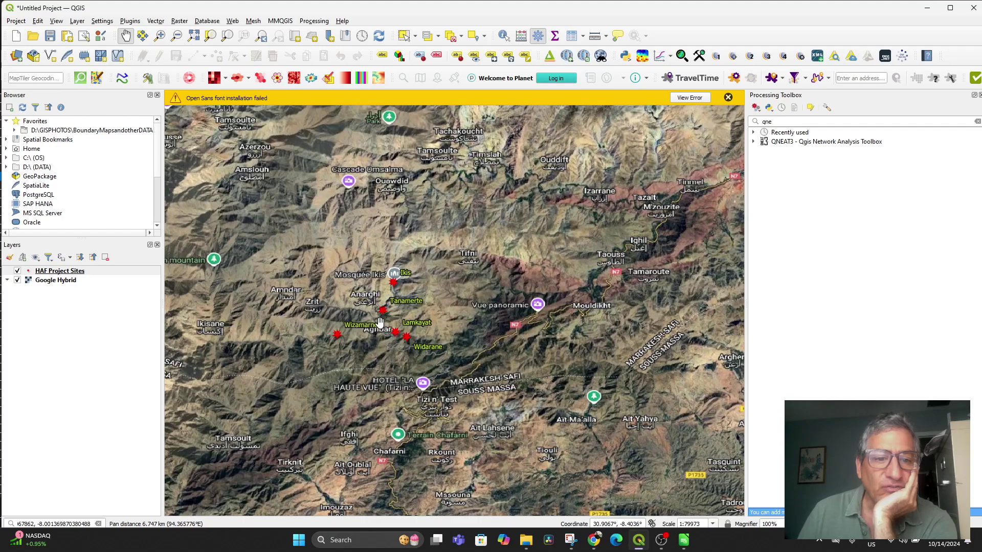
Review the Picture 1 and Picture 2 columns in the HAF Project Sites attribute table, checking the Anfli record's Picture 1 entry
click(53, 273)
right_click(53, 272)
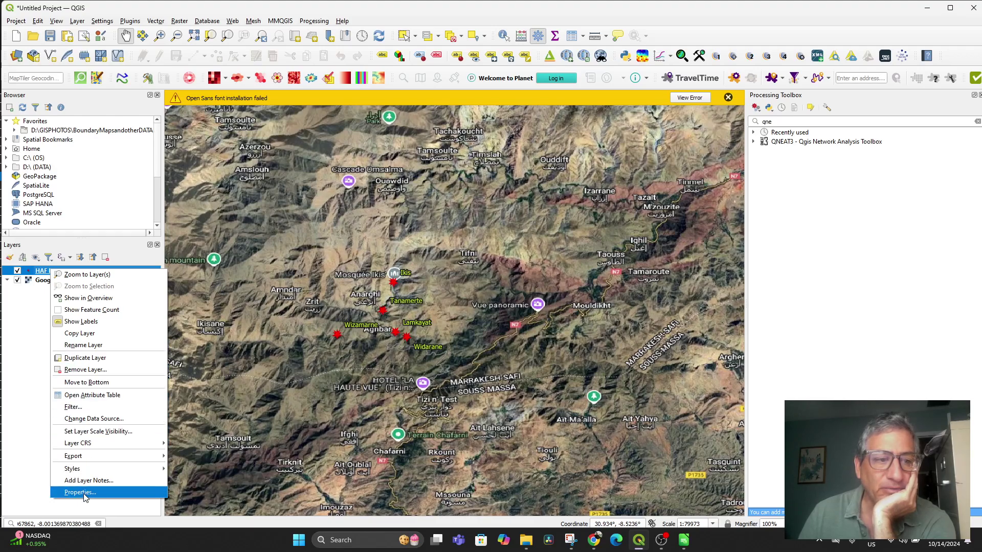
click(86, 395)
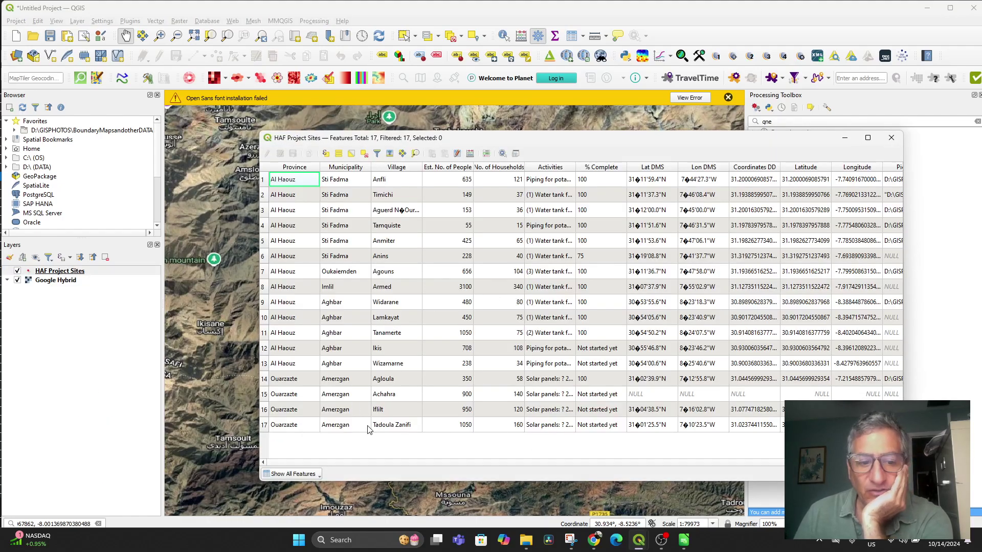
scroll(718, 463, right, 2)
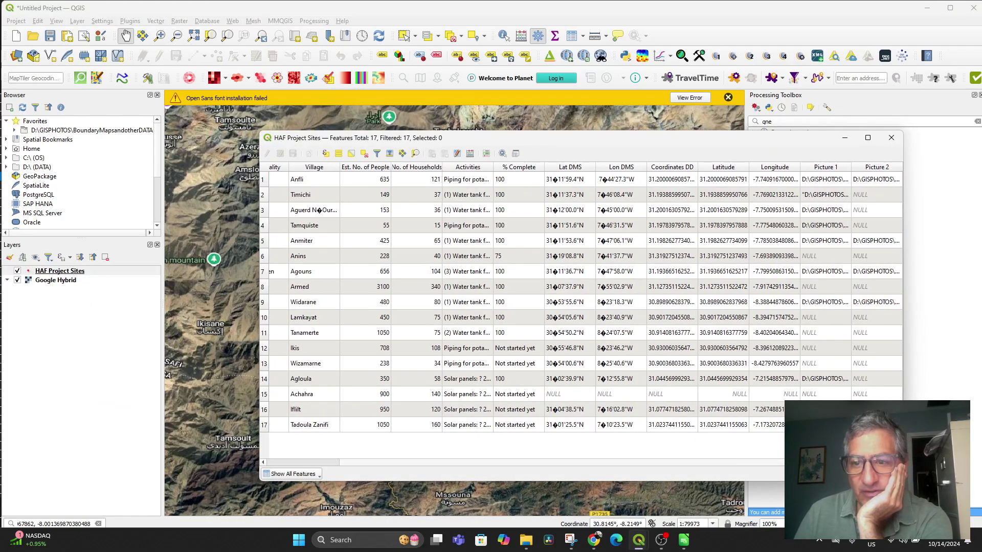
click(820, 183)
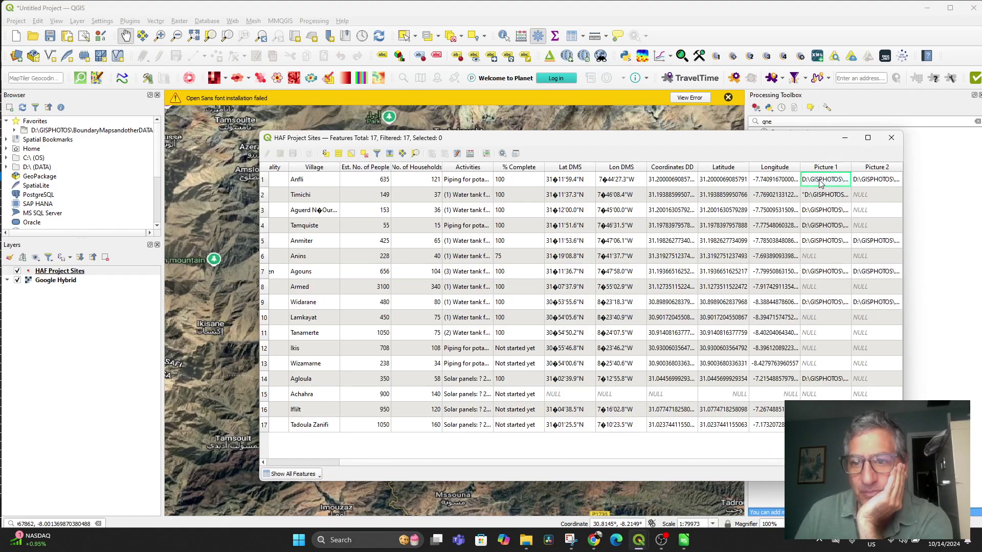
right_click(820, 183)
key(Escape)
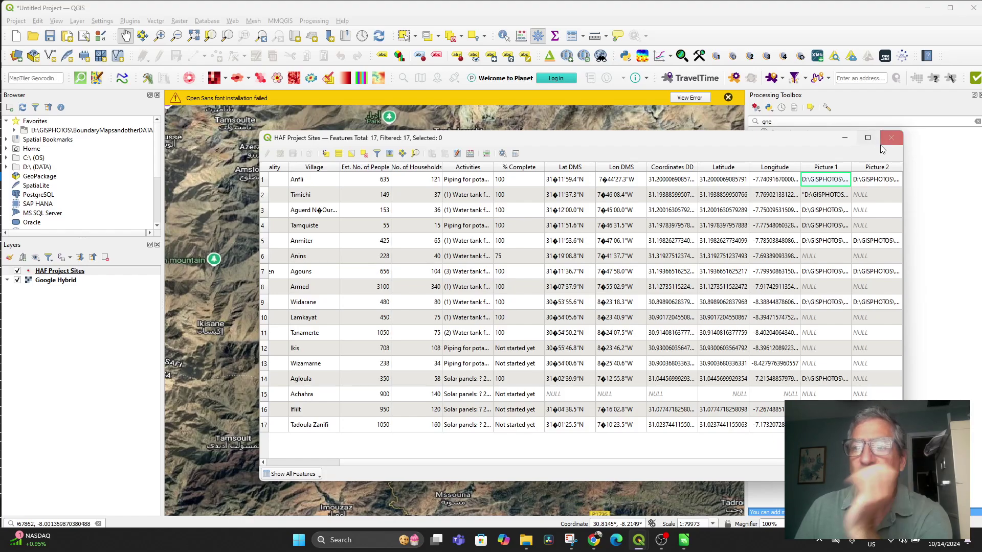
click(892, 138)
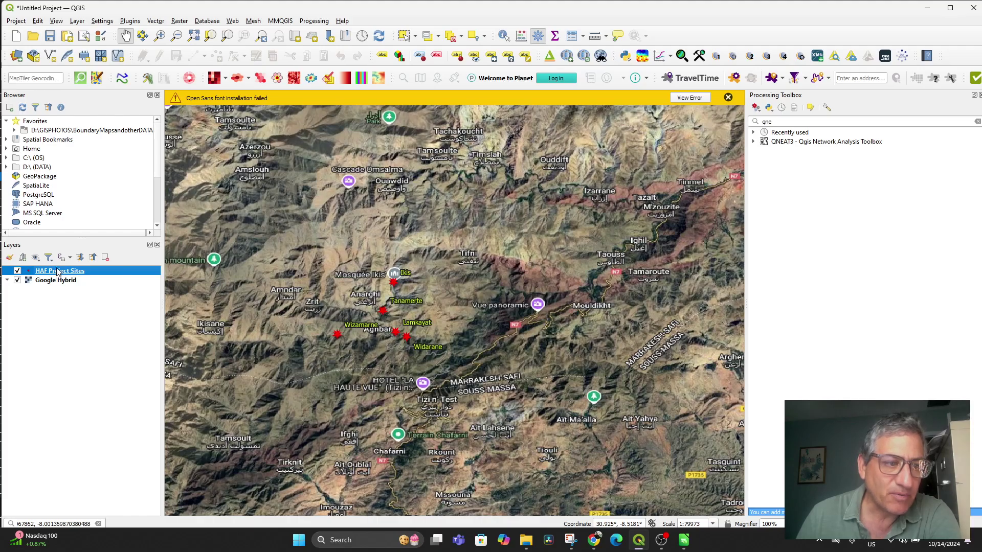
In the HAF Project Sites attributes form, set the Picture 1 field's widget type to Attachment
double_click(57, 271)
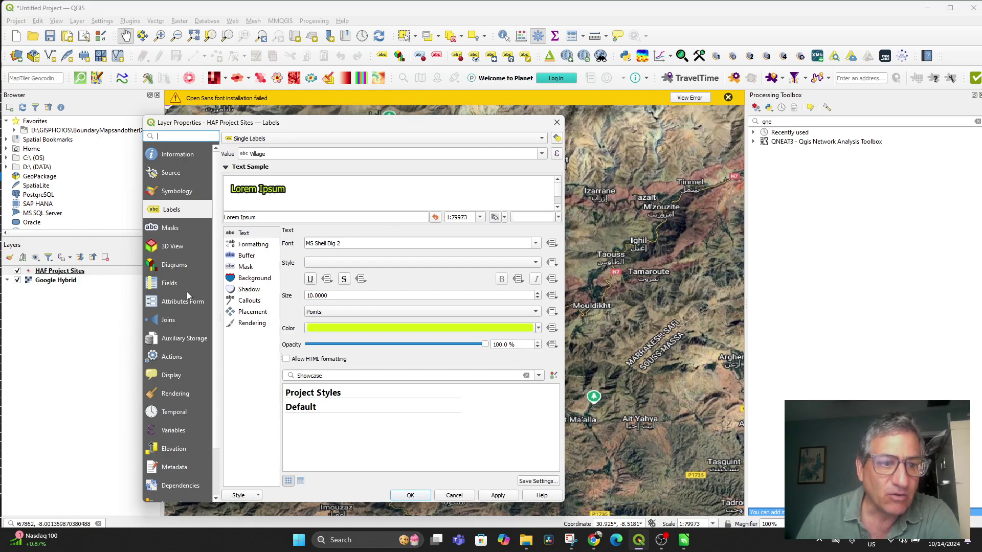
click(174, 301)
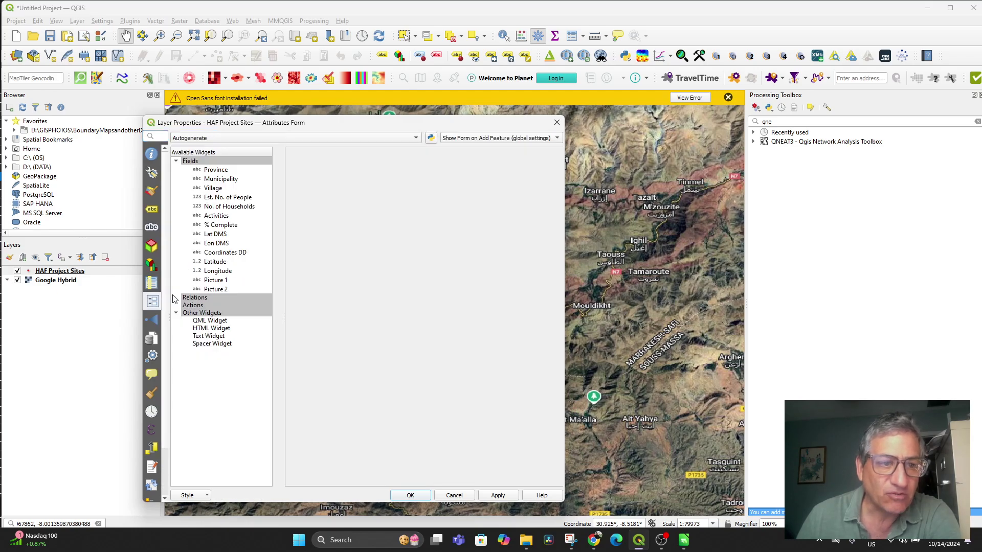
click(216, 281)
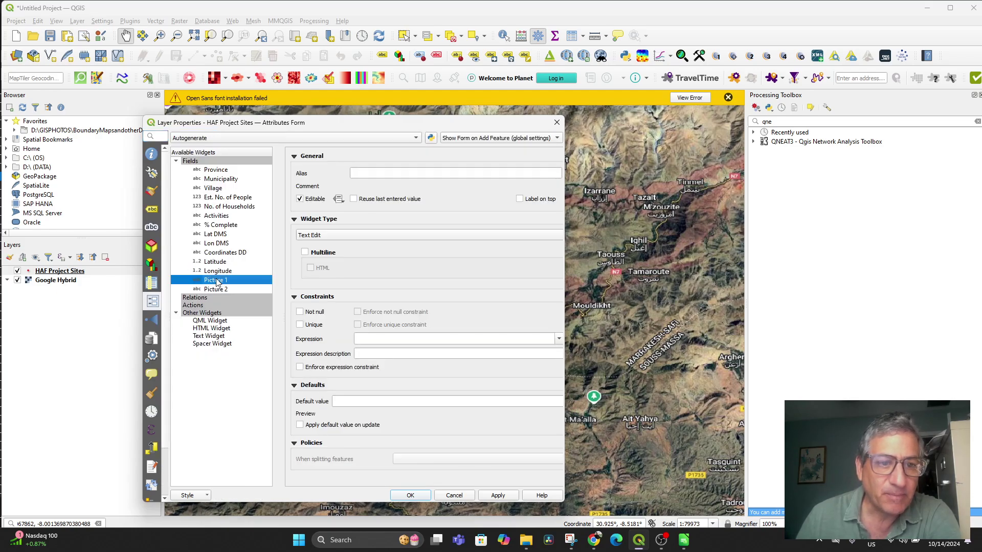
click(369, 234)
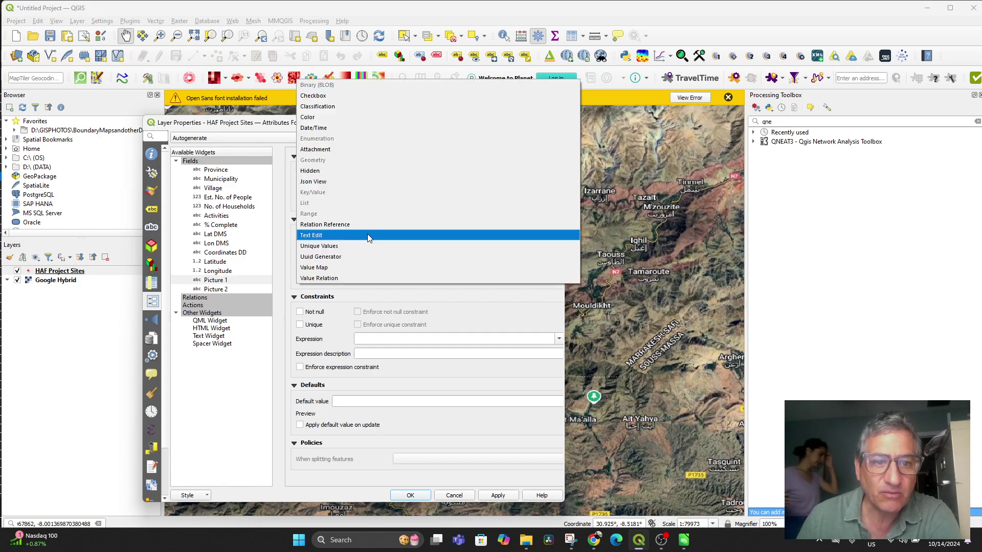
click(347, 156)
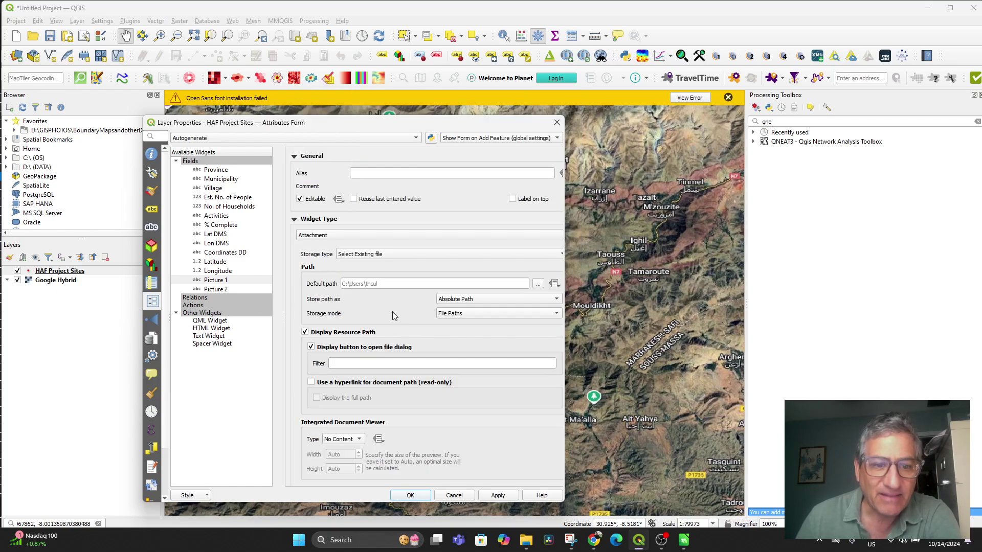
Set the Picture 1 attachment's default path to the folder D:/GISPHOTOS/HAF Project Site Photos
click(538, 284)
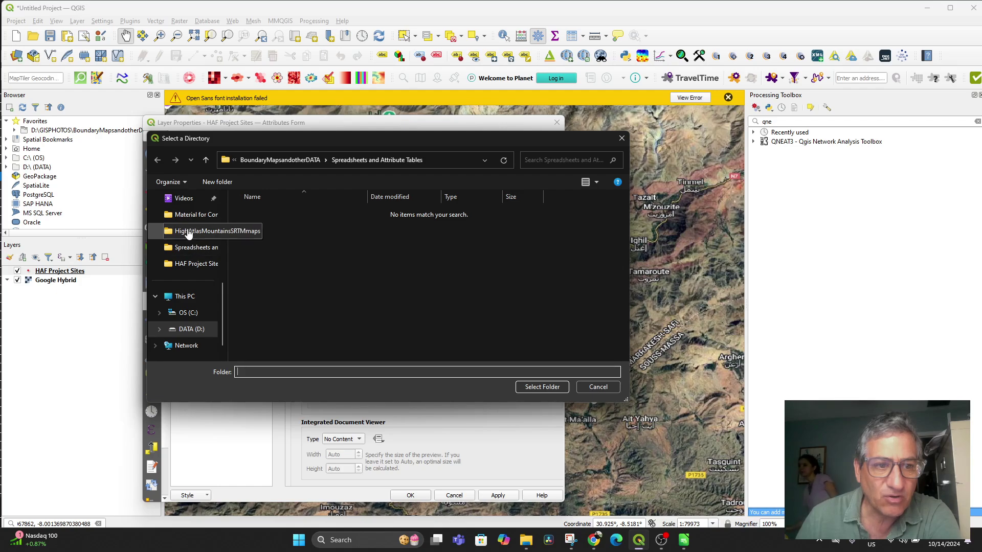
click(188, 233)
click(330, 160)
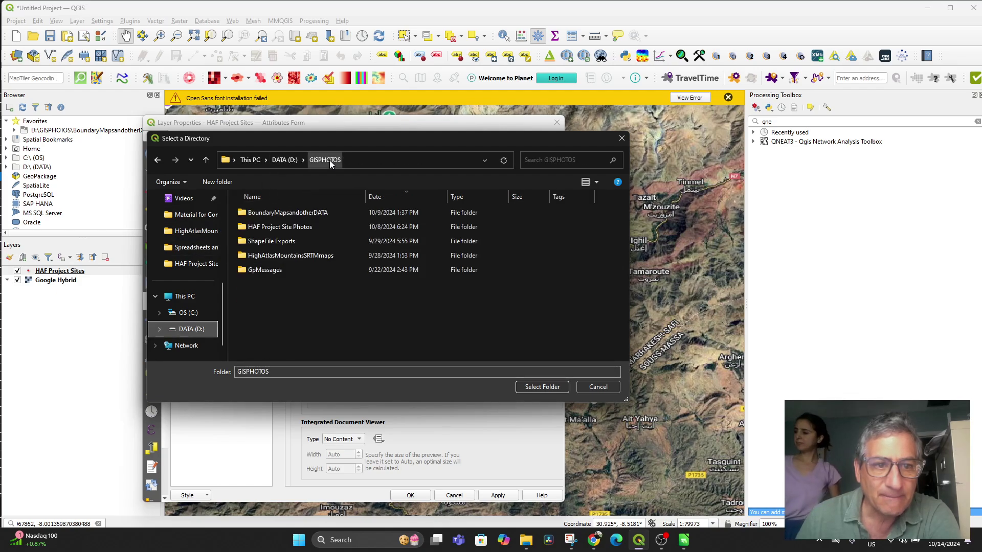
click(273, 229)
double_click(272, 229)
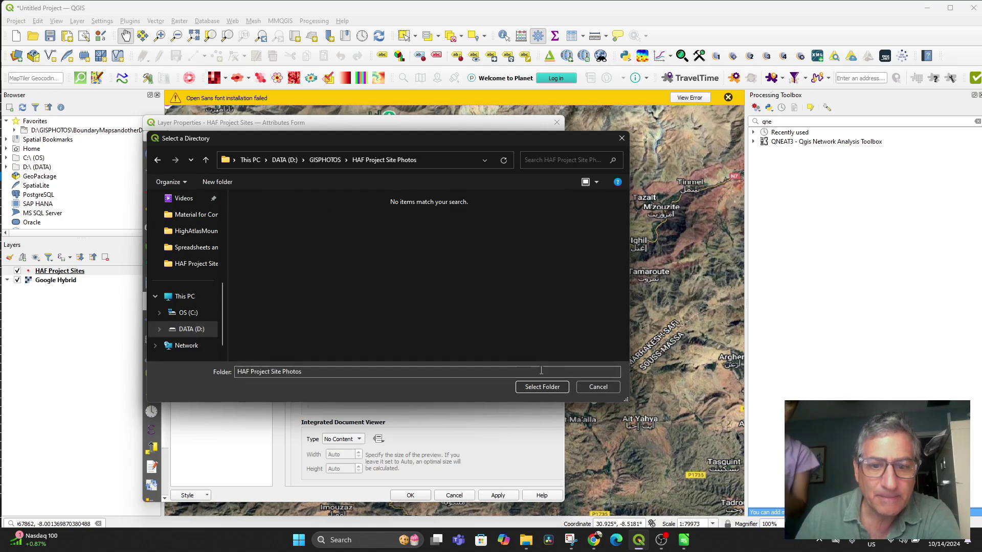
click(536, 387)
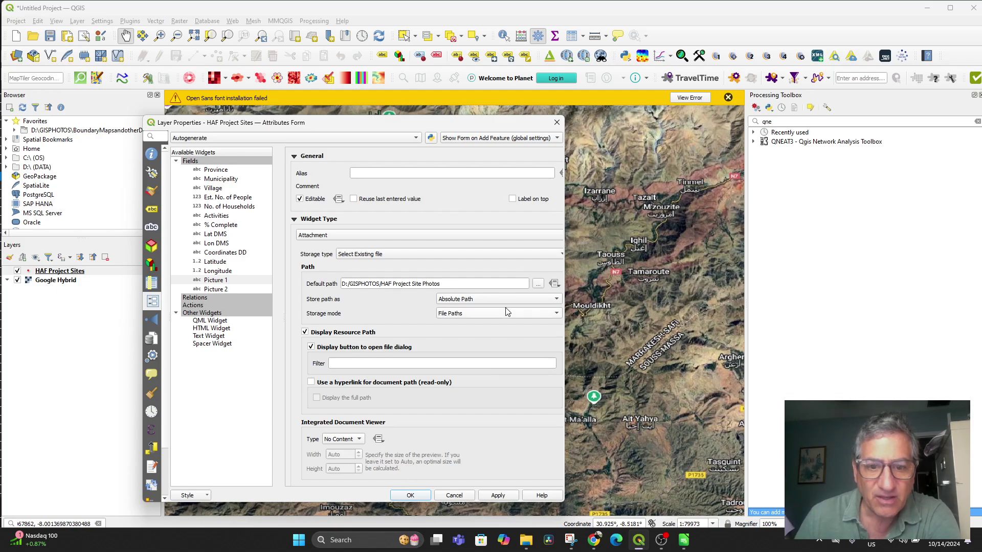
Store Picture 1 paths relative to the project path, set its integrated document viewer to Image, and accept the layer properties
click(542, 302)
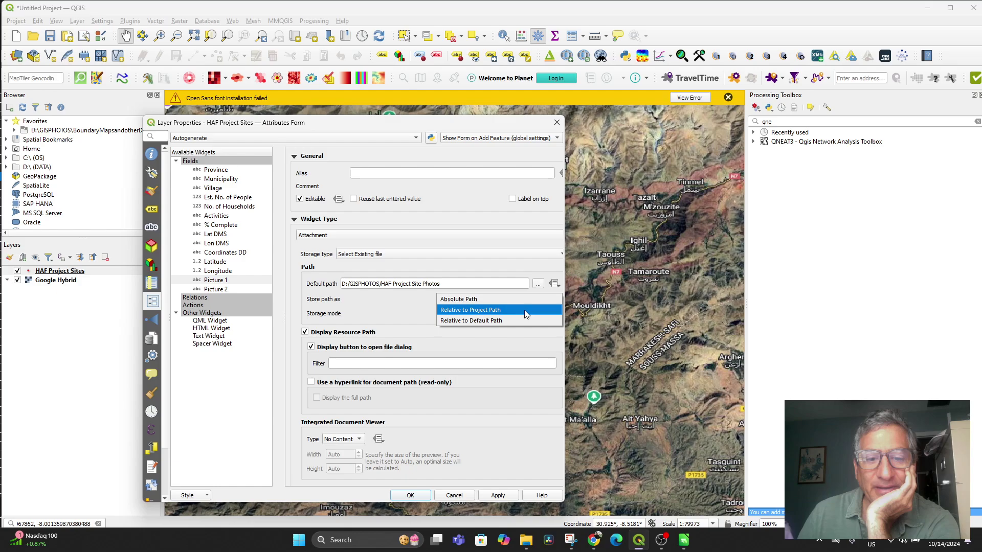
click(524, 310)
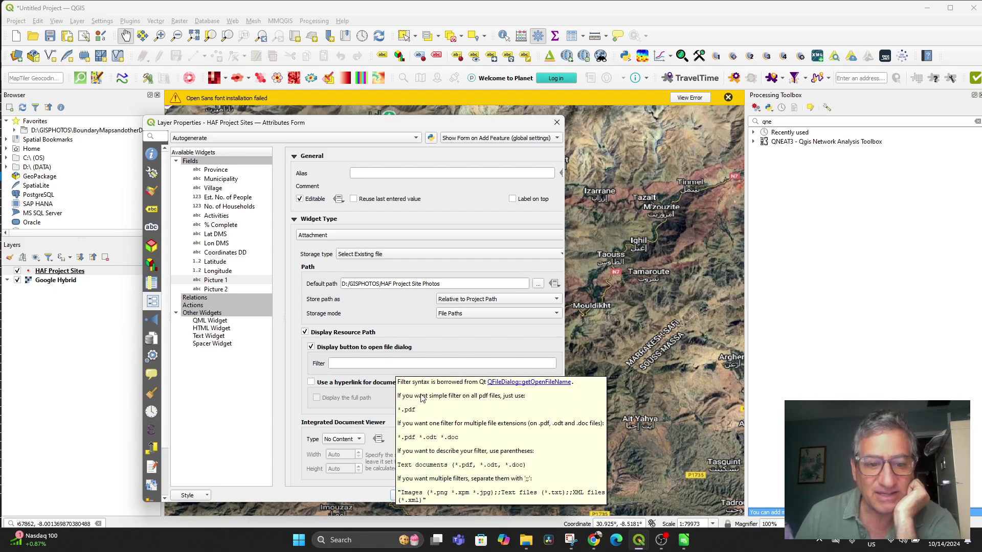
scroll(358, 399, down, 1)
click(357, 409)
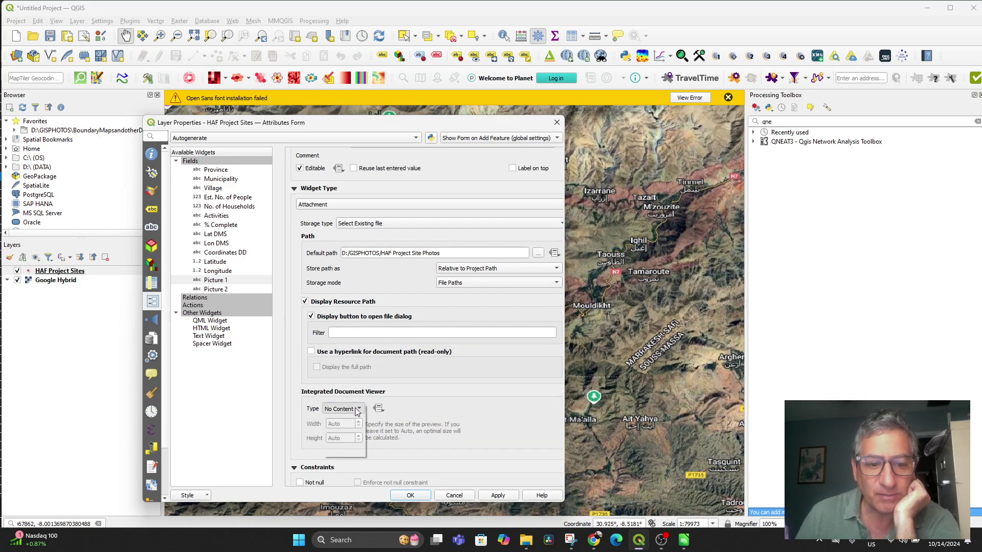
click(351, 421)
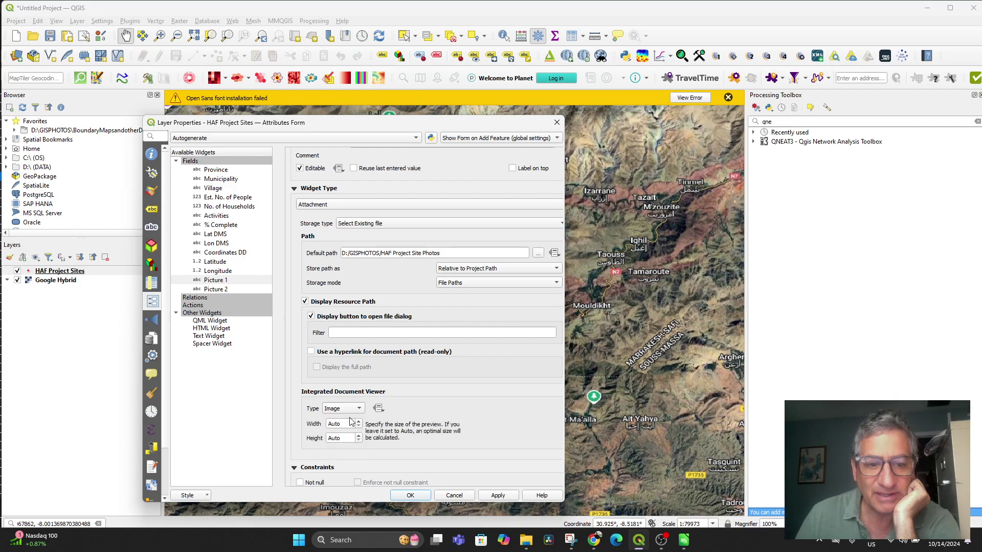
click(409, 495)
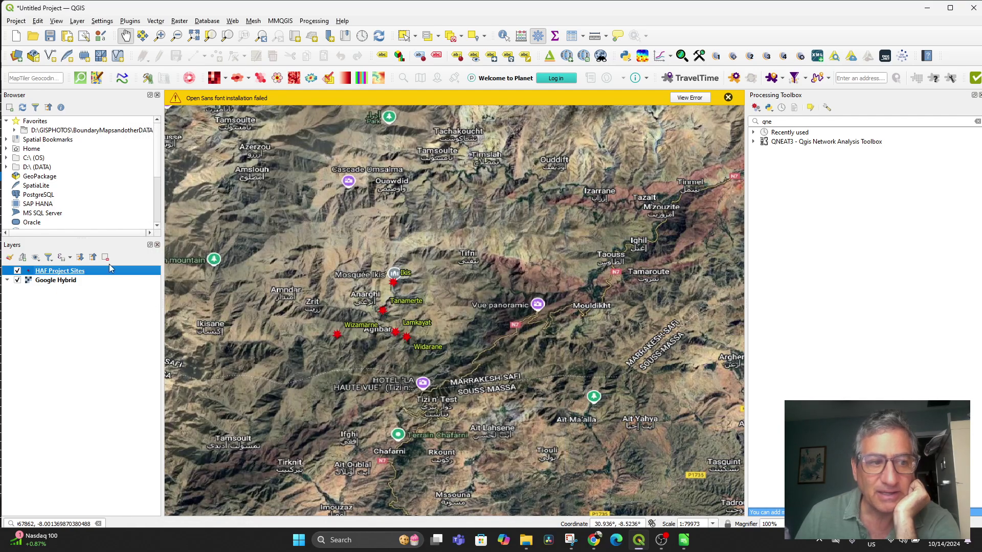
Reopen the HAF Project Sites attributes form and set the Picture 2 field's widget type to Attachment
right_click(68, 276)
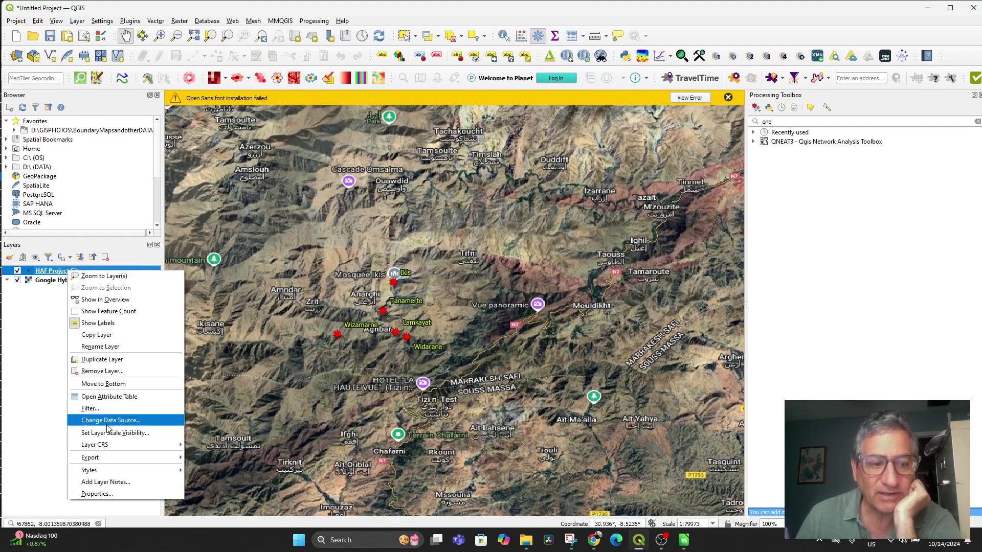
click(104, 495)
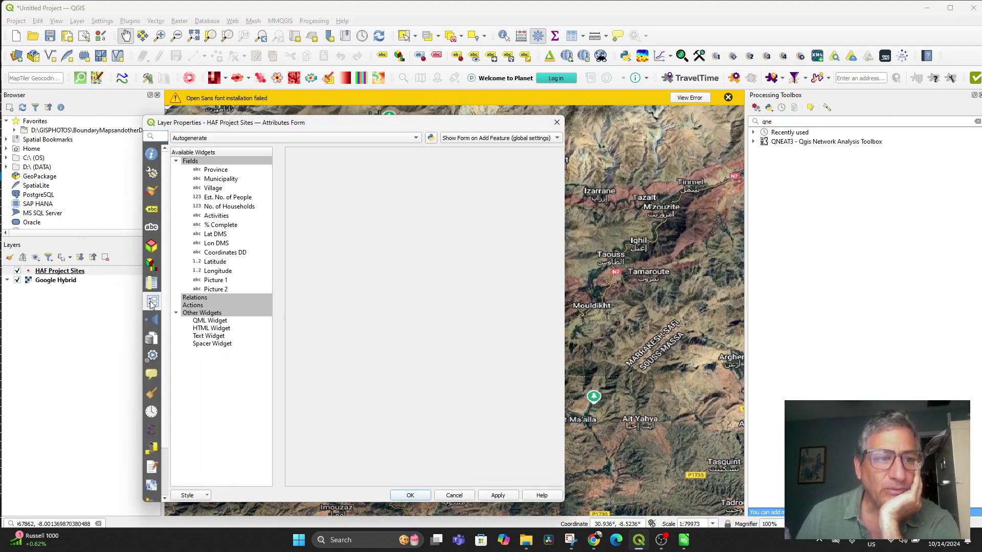
click(158, 281)
click(160, 264)
click(161, 229)
click(156, 286)
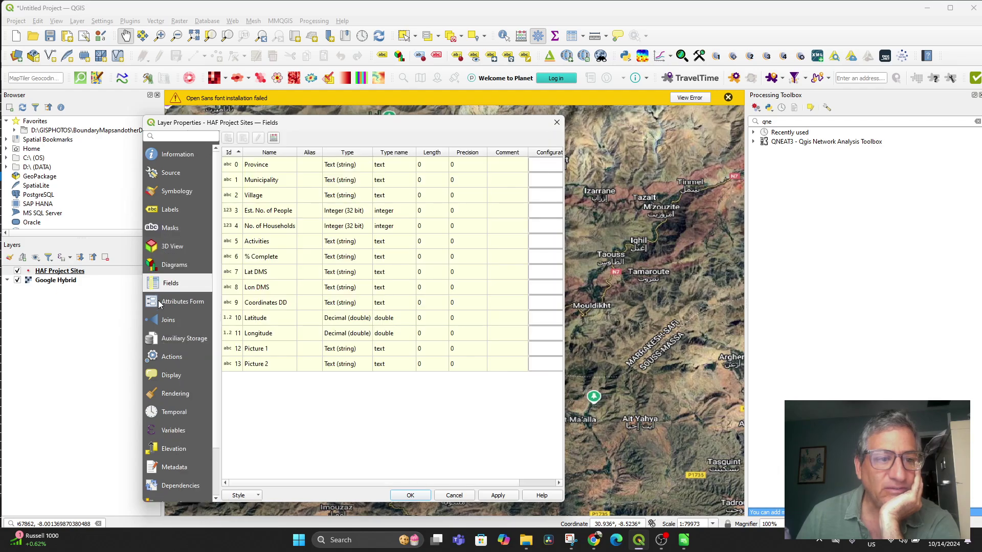
click(156, 302)
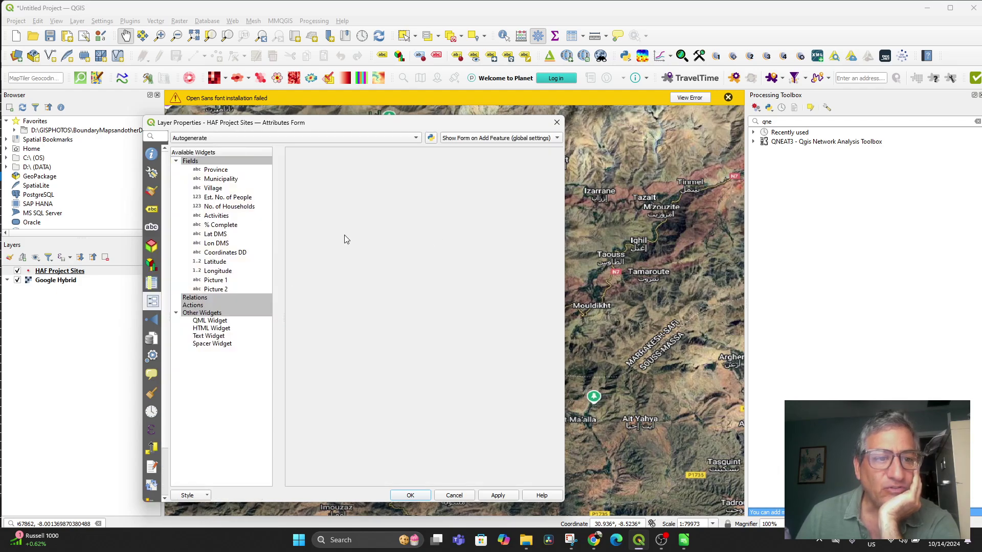
click(217, 290)
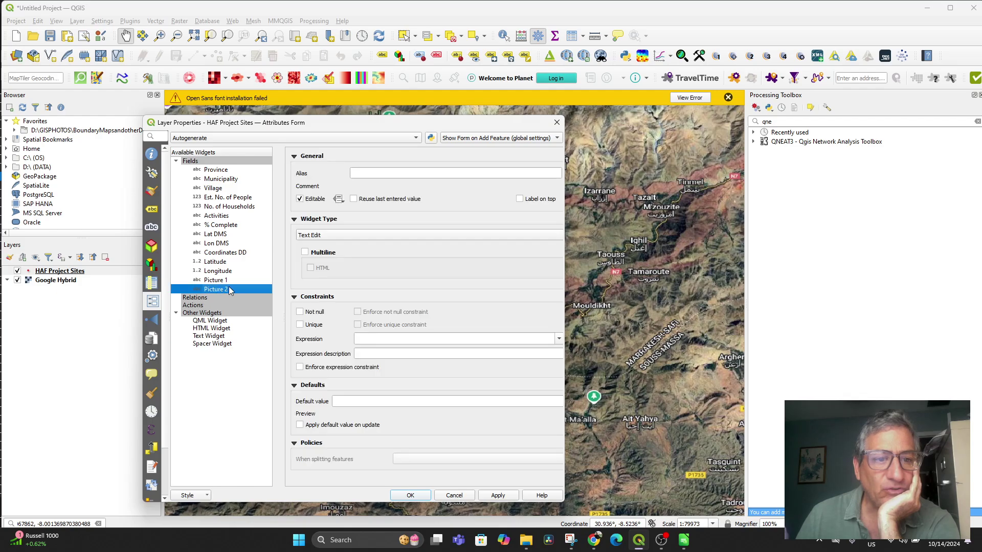
click(357, 235)
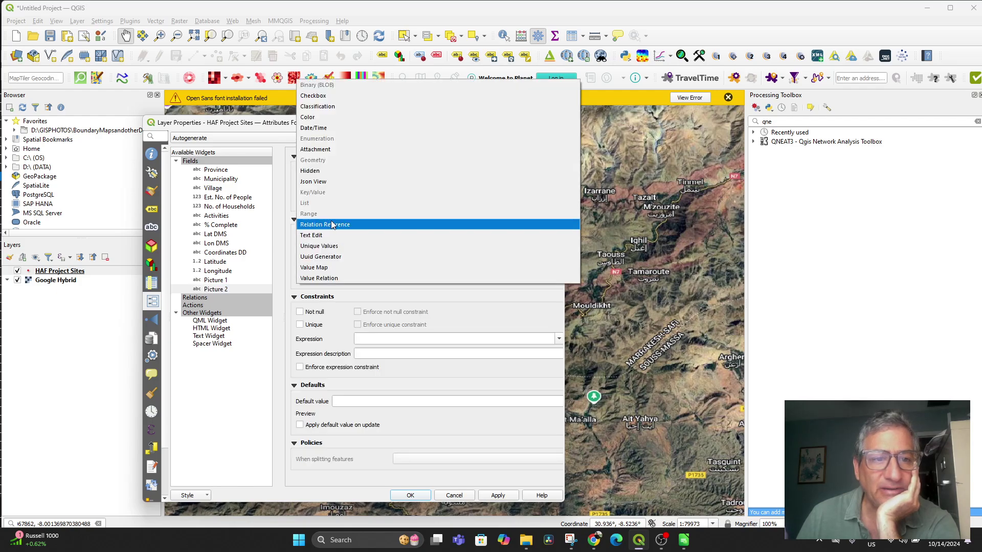
click(315, 150)
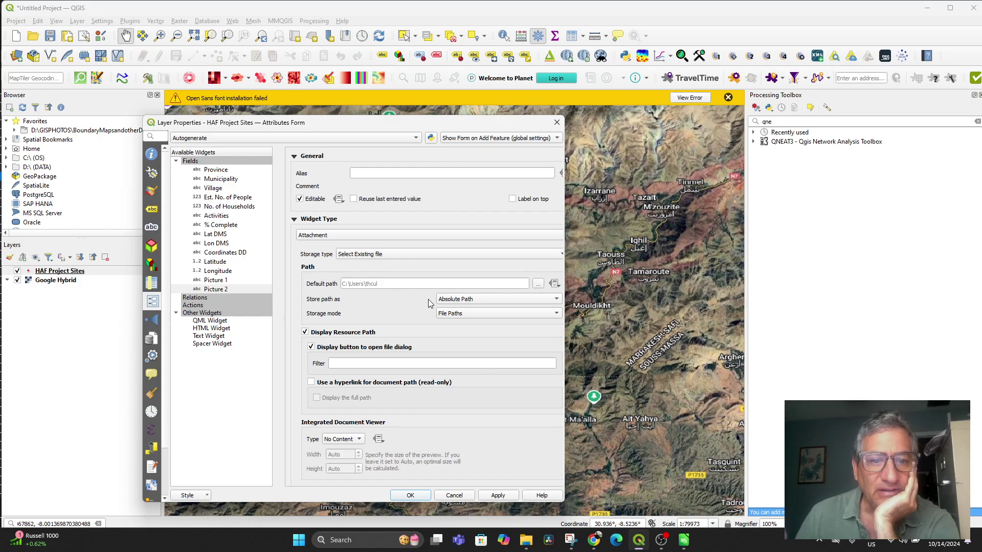
Set Picture 2's default path to D:/GISPHOTOS/HAF Project Site Photos and store its paths relative to the project path
click(538, 285)
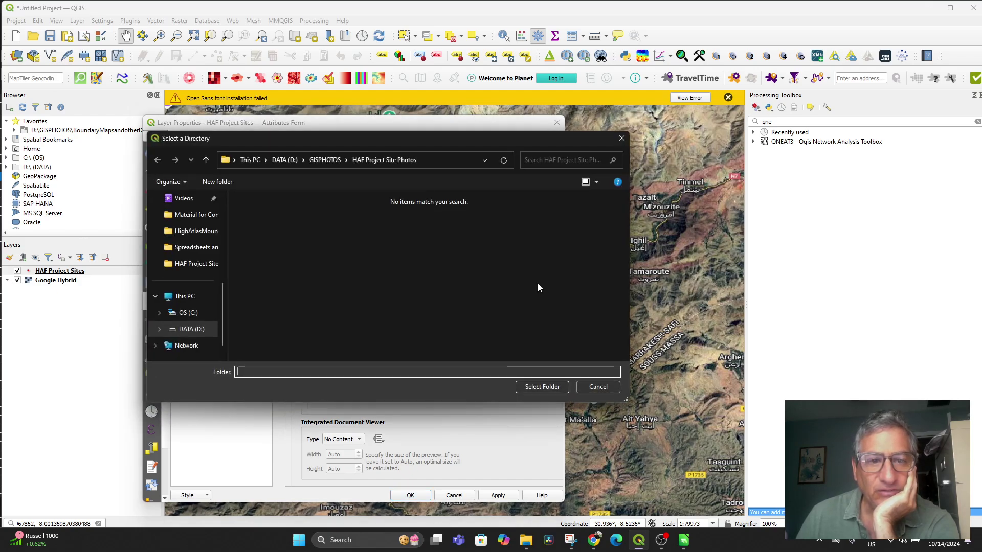
click(542, 387)
click(491, 299)
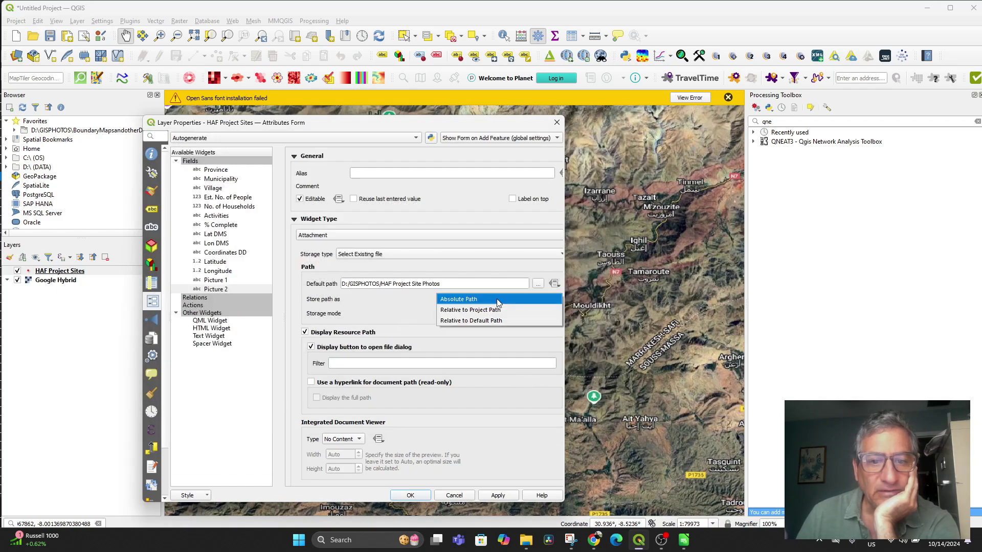
click(496, 311)
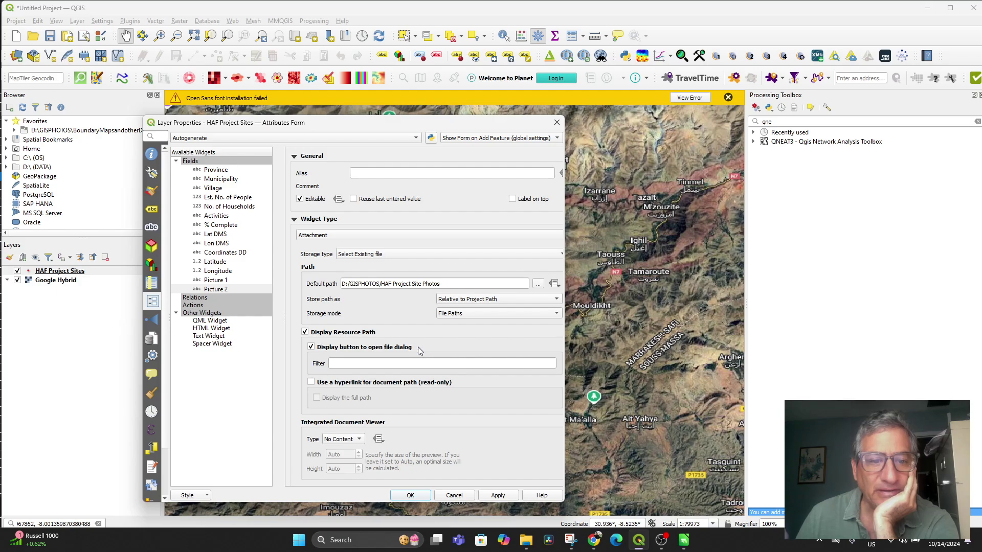
Set Picture 2's document viewer to Image, enable a hyperlink for the document path, and accept the layer properties
click(343, 439)
click(345, 451)
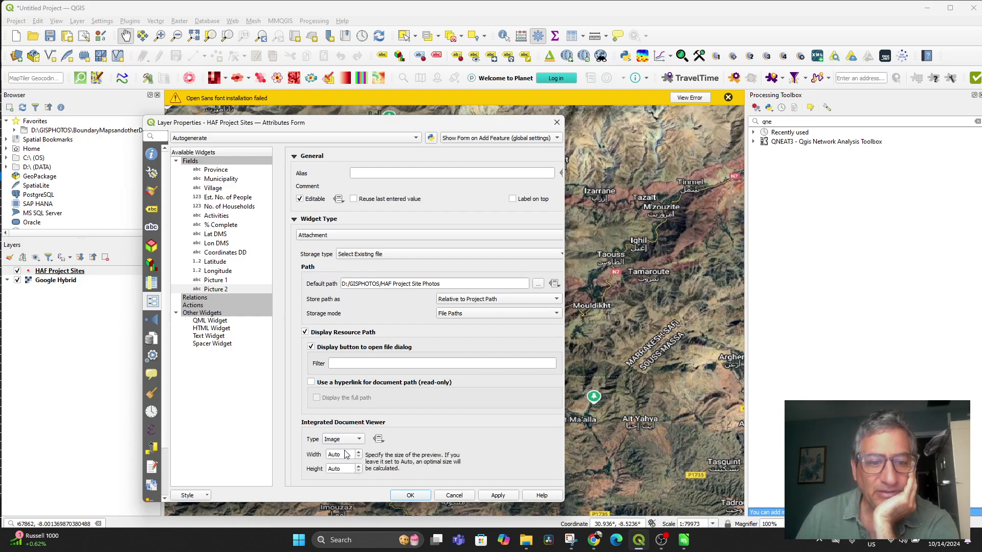
click(311, 383)
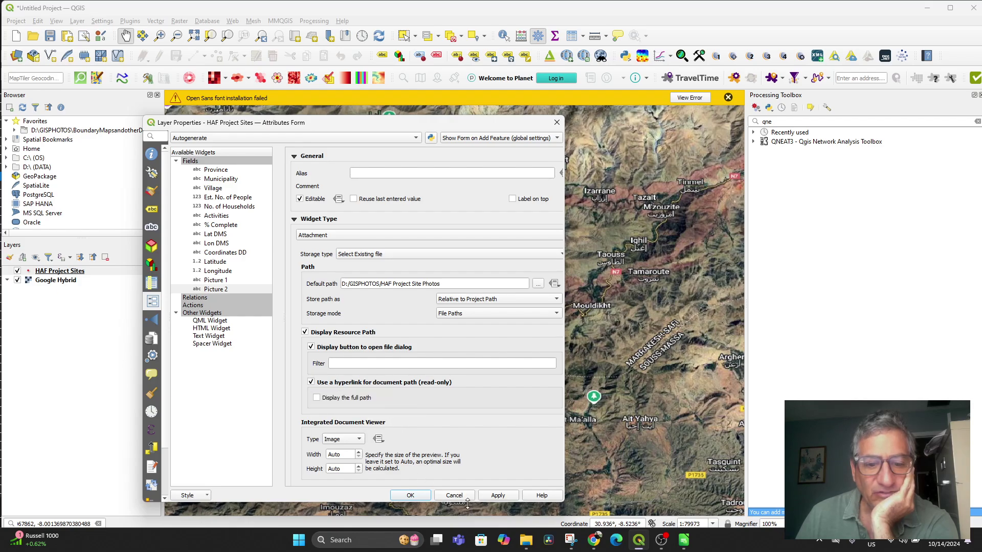
click(410, 495)
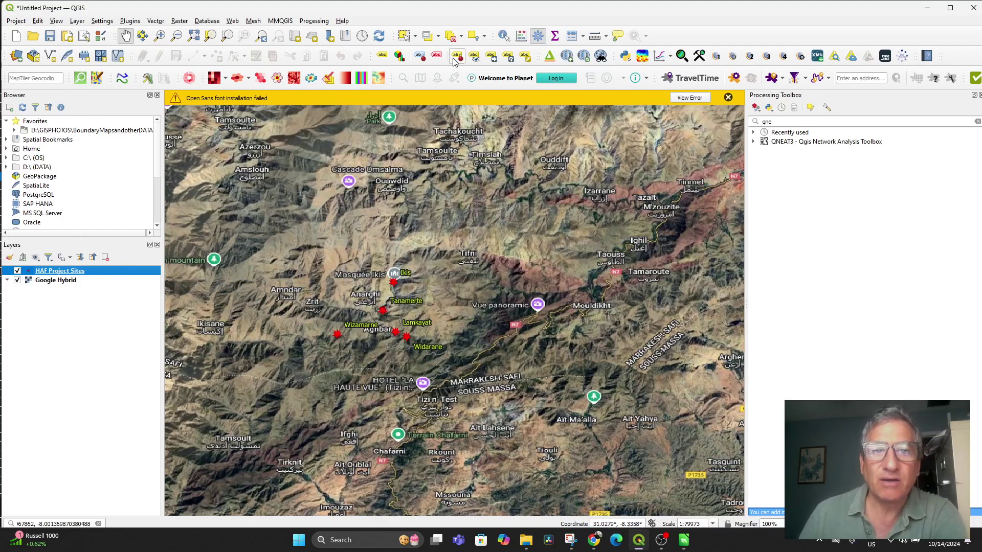
Identify the Widarane site on the map and view its photos in the feature form
click(503, 37)
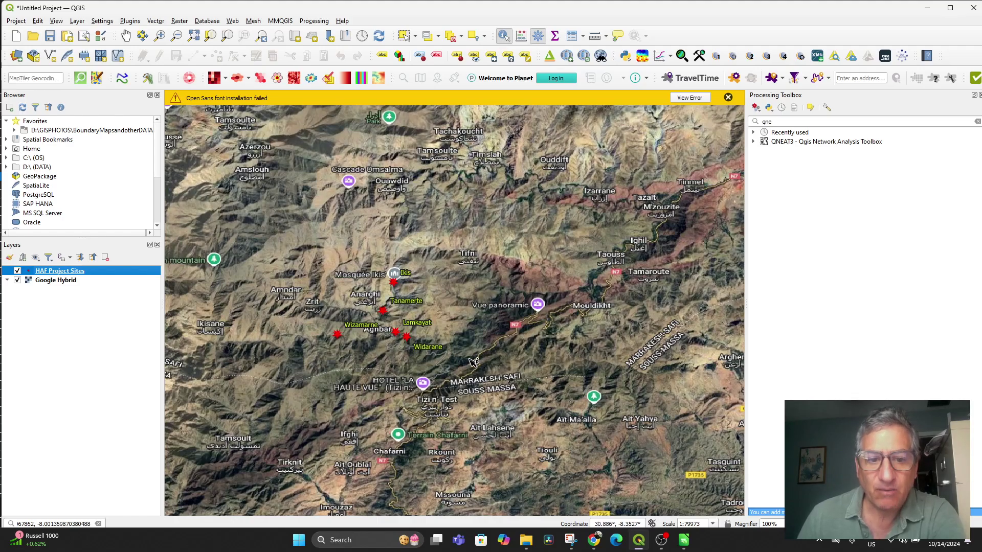
scroll(473, 363, up, 1)
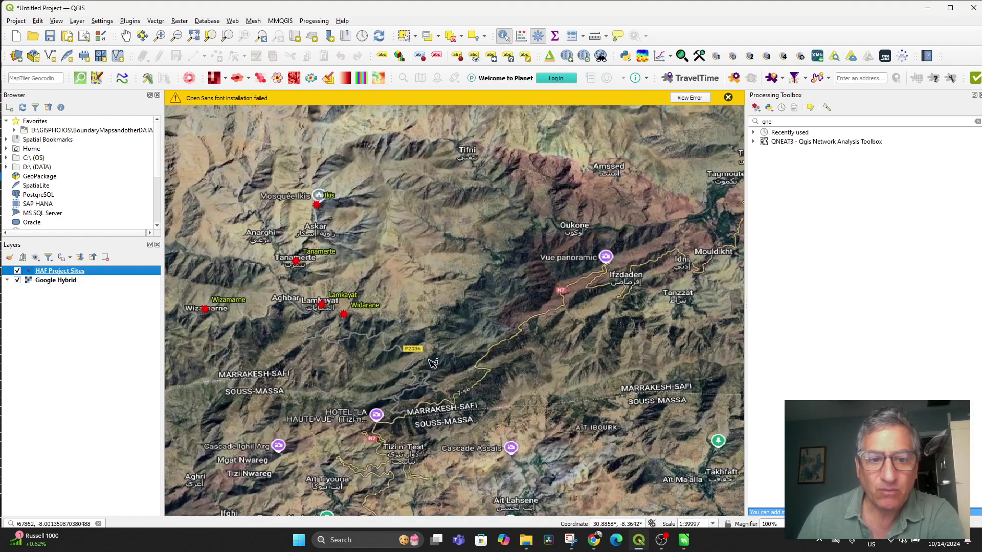
click(346, 317)
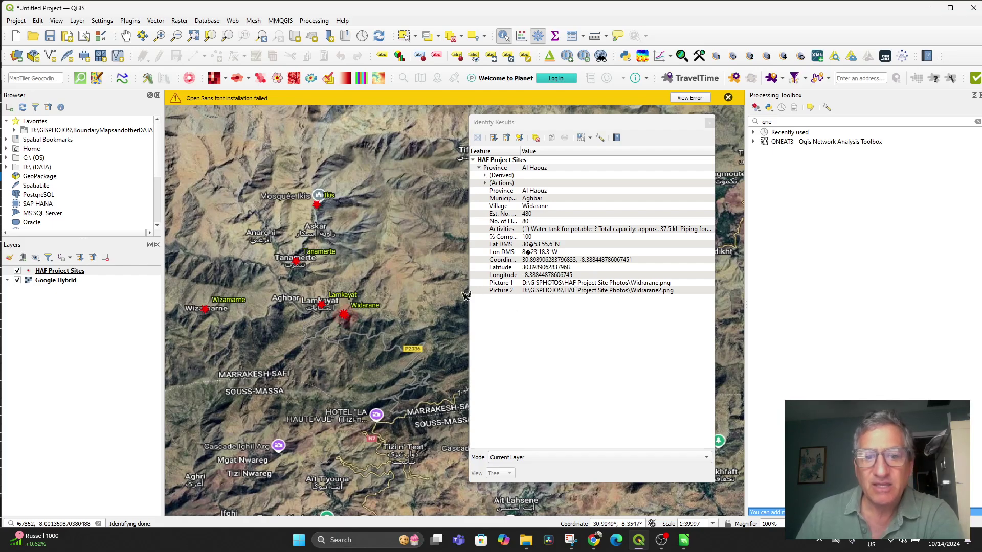
right_click(563, 285)
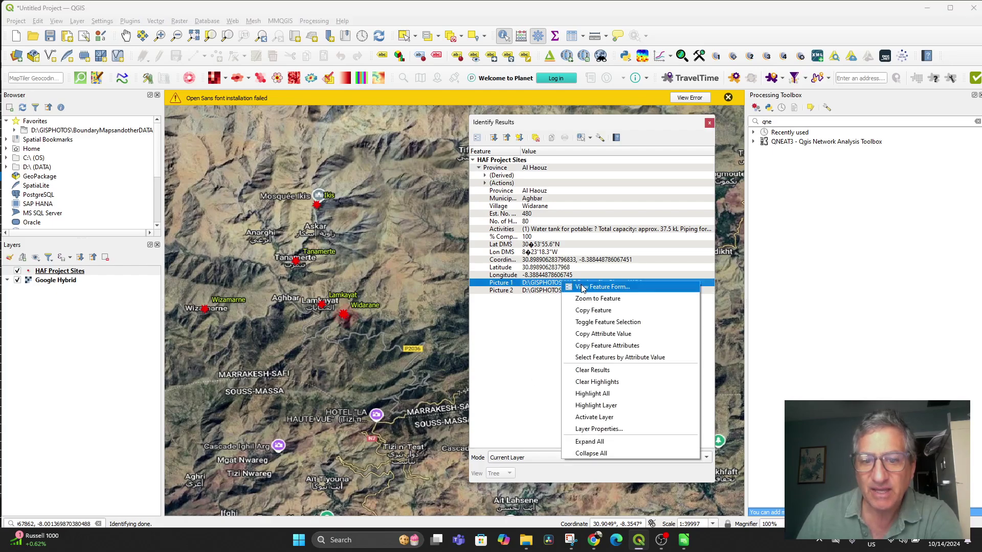
click(585, 288)
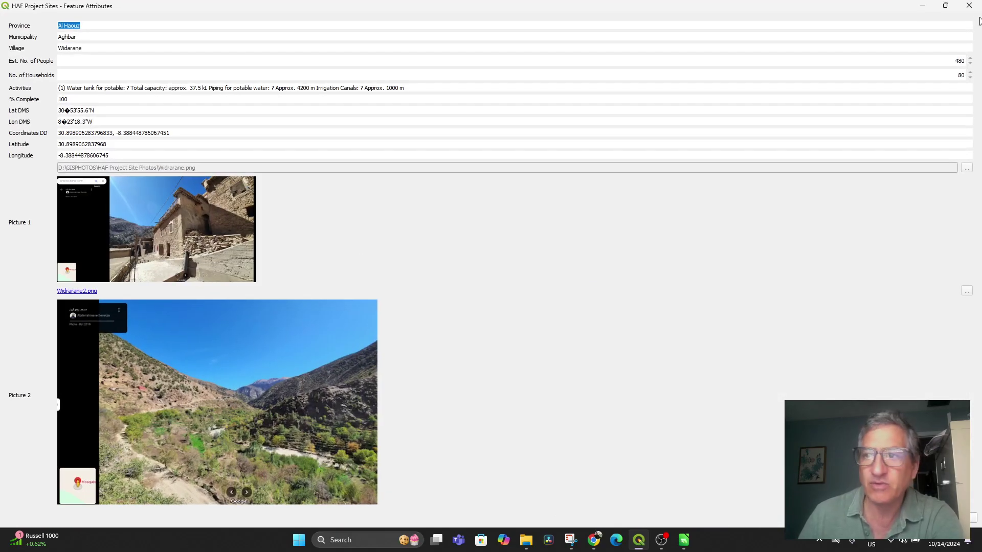
click(968, 5)
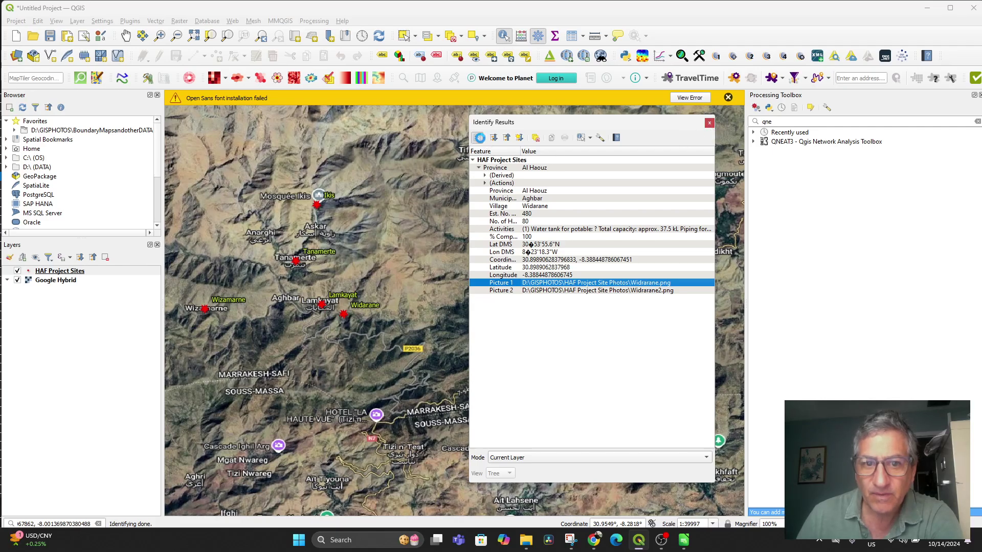
Reopen Widarane's feature form from the identify results to review its photos, and close the form and the results
click(480, 138)
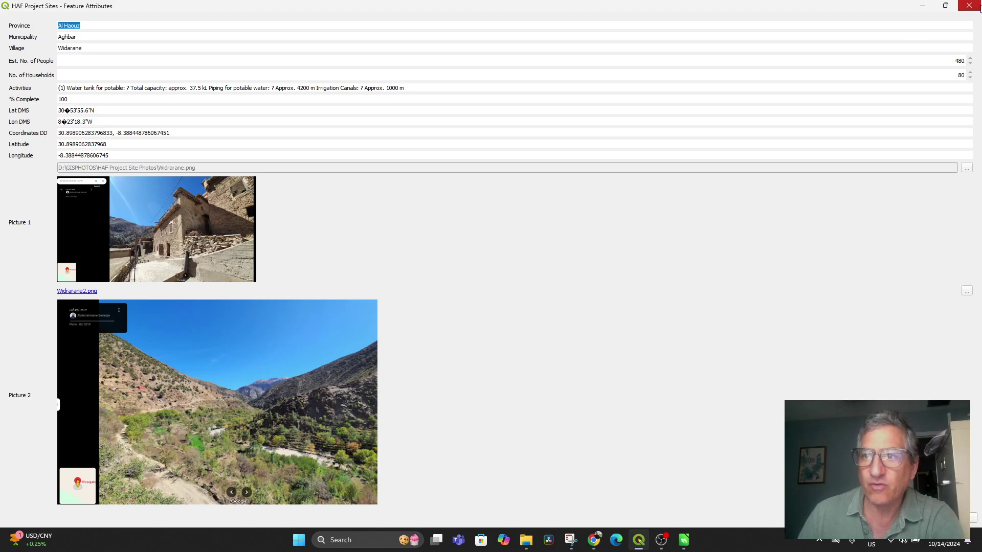
click(977, 6)
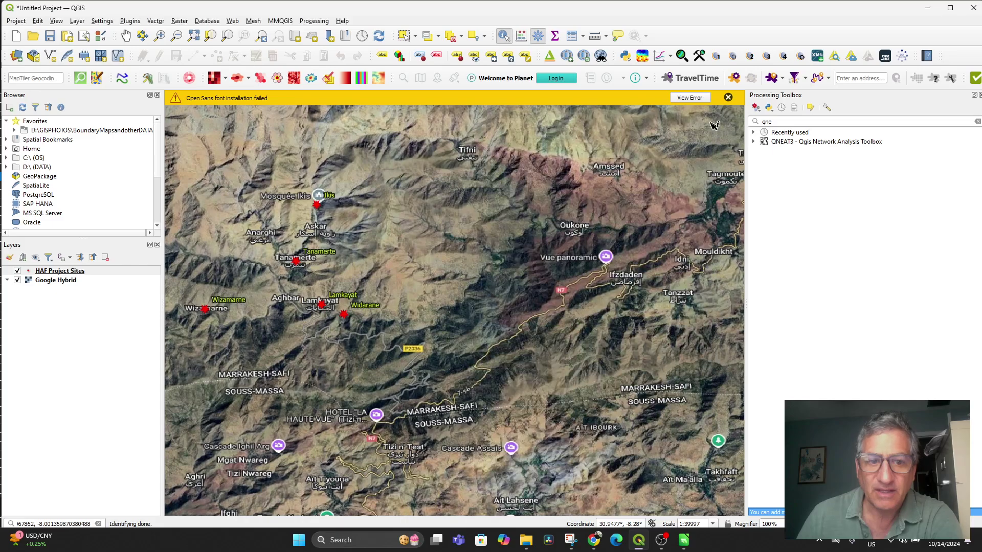
click(710, 123)
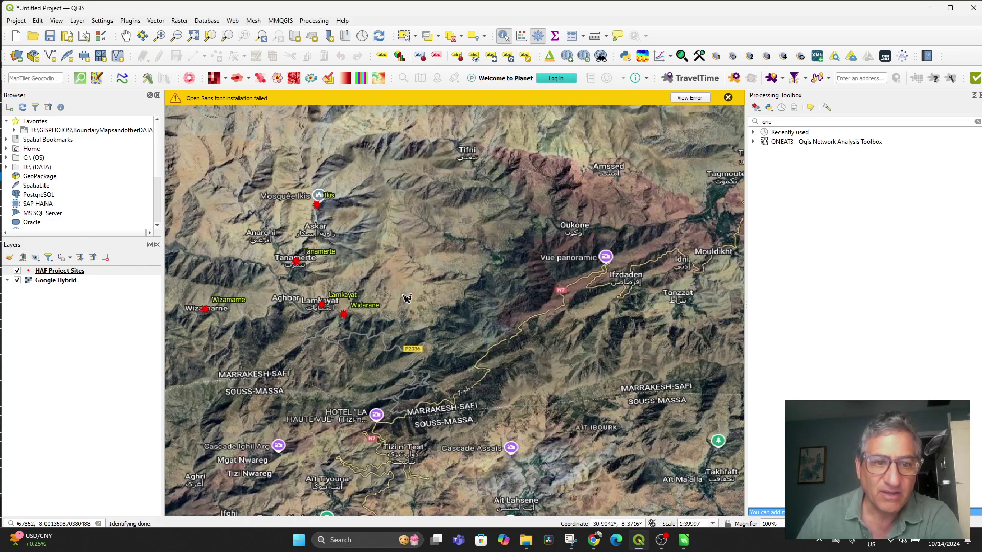
Find the cluster of project sites around Gite La Belle Vue and identify the Timichi site
scroll(461, 311, down, 1)
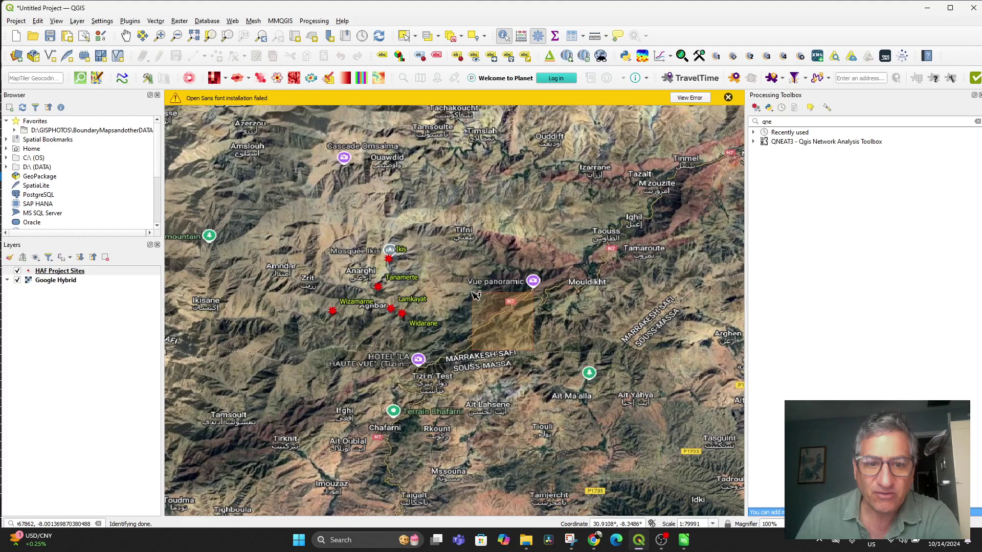
drag(740, 376, 441, 290)
scroll(441, 290, down, 2)
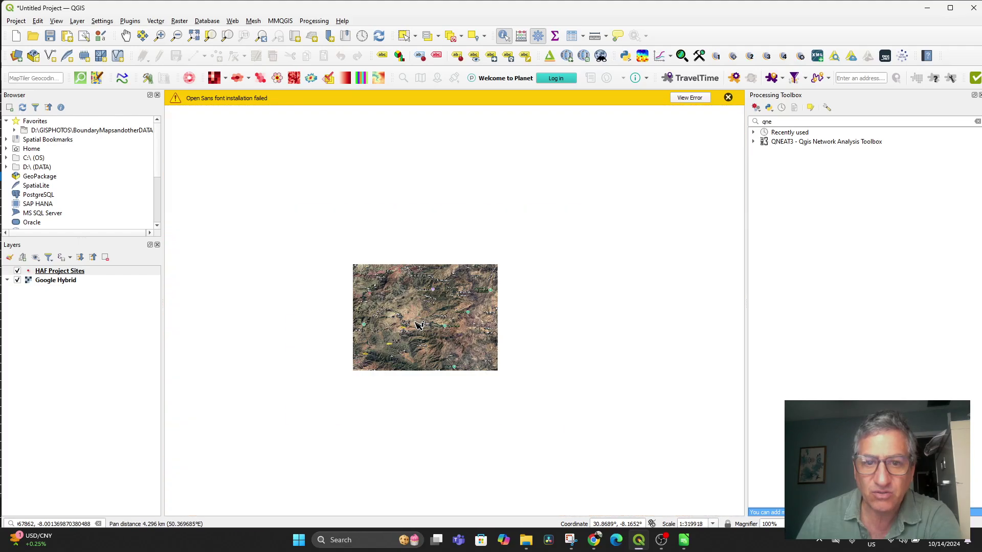
drag(619, 230, 552, 353)
scroll(552, 353, up, 2)
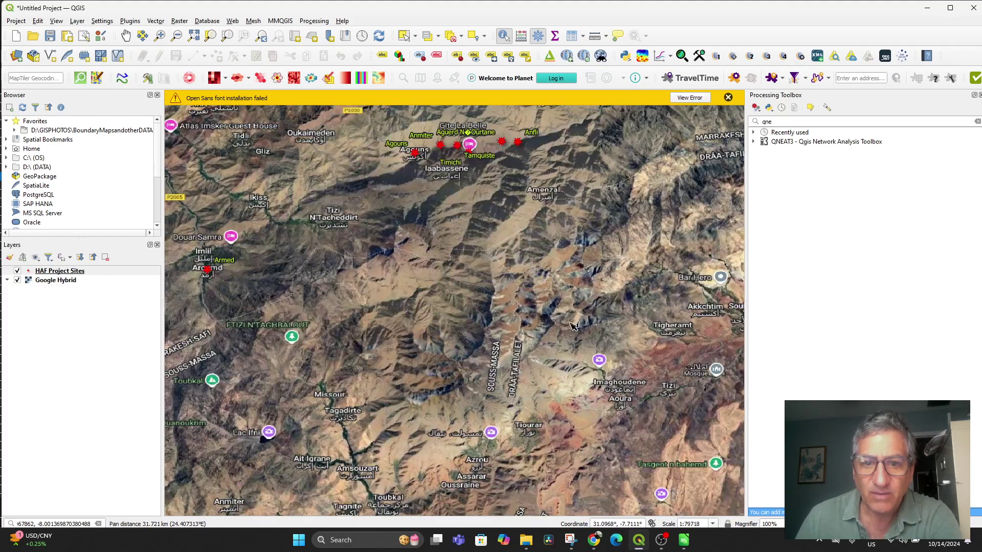
drag(448, 138, 470, 193)
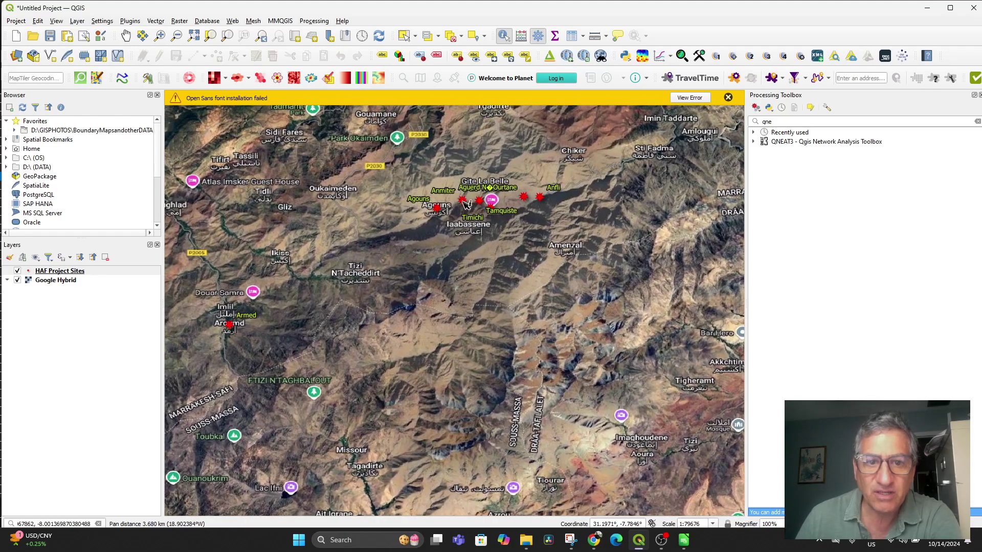
scroll(466, 203, up, 1)
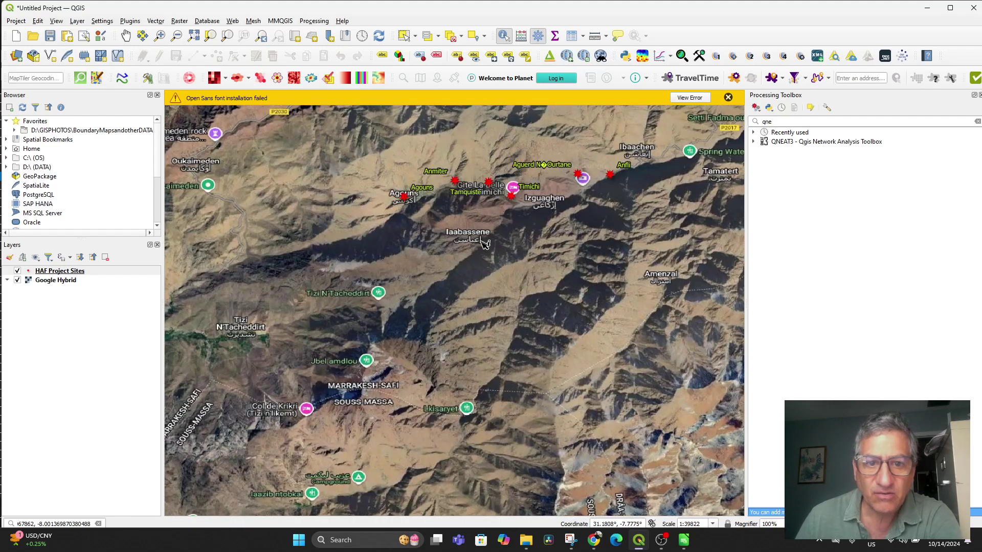
click(513, 198)
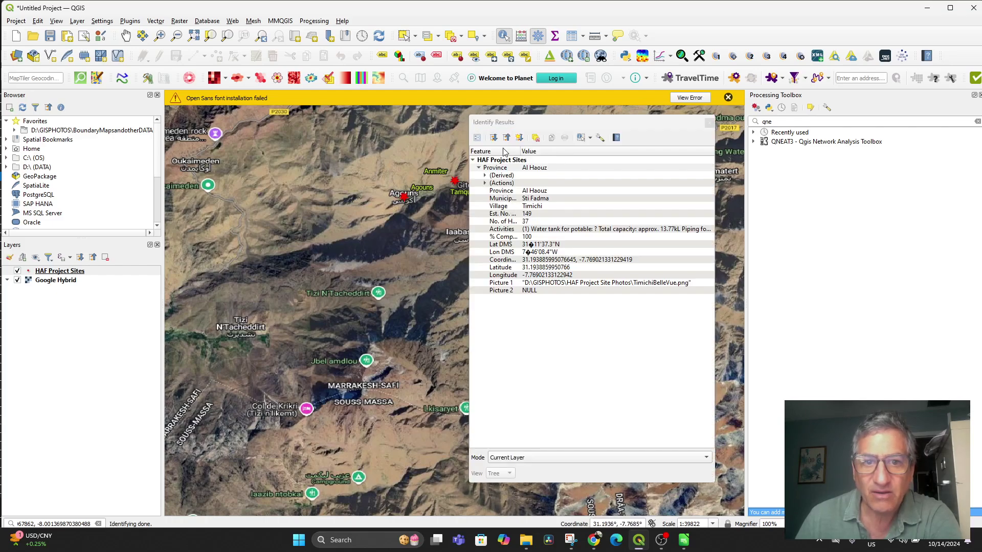
Check Timichi's feature form for photos and inspect its Picture 1 path in the identify results
click(477, 137)
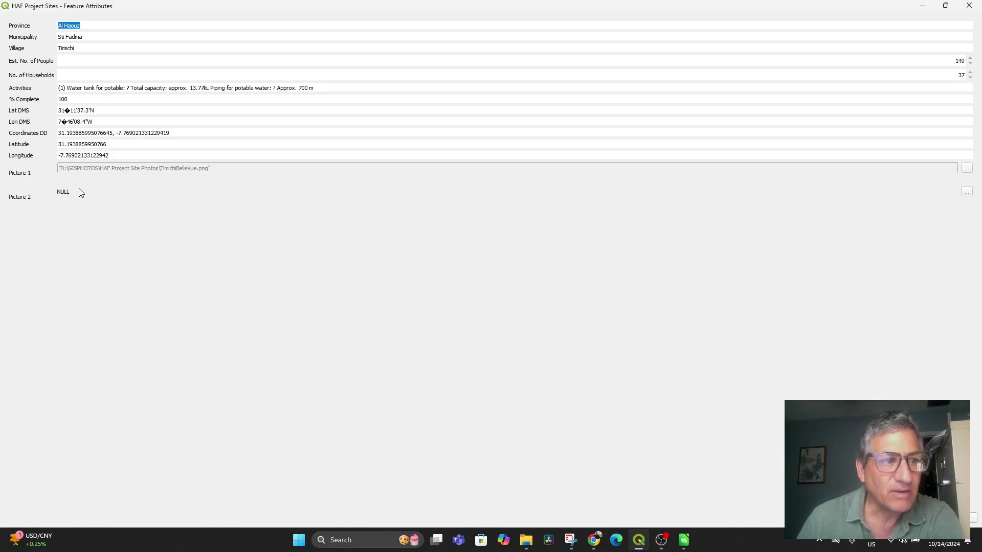
click(968, 6)
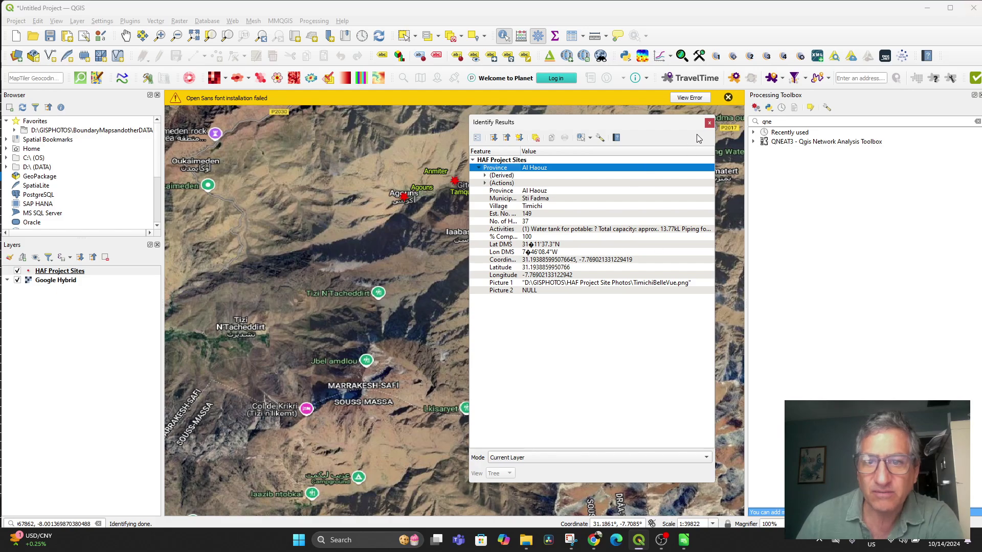
click(526, 284)
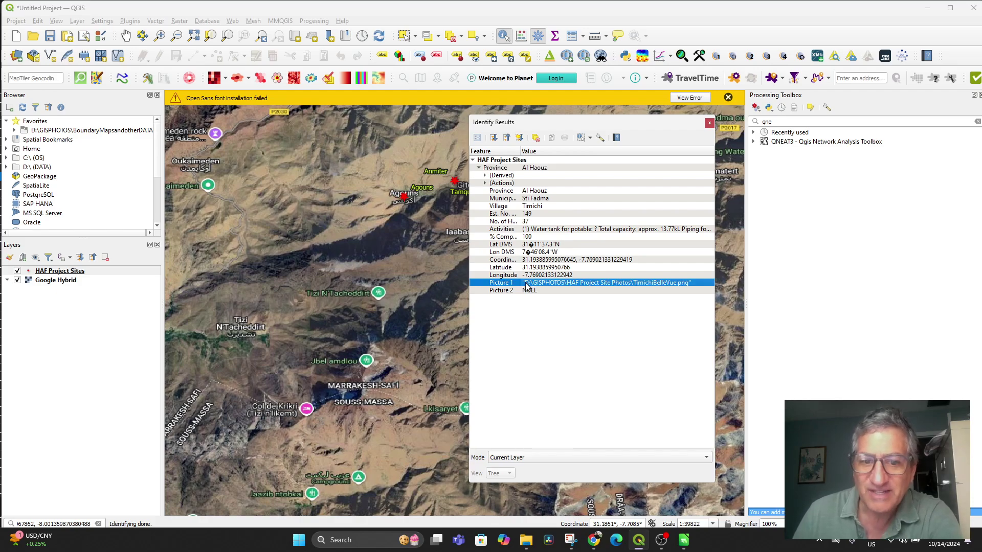
click(710, 124)
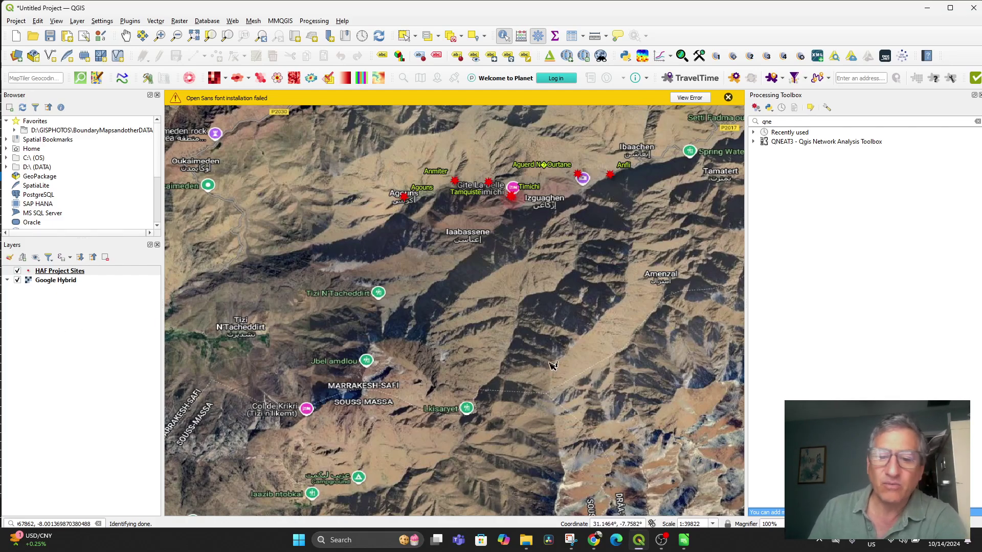
Switch to HAF Project Sites.csv in LibreOffice Calc, remove the quotation marks around Timichi's Picture 1 path, and save the file
click(685, 542)
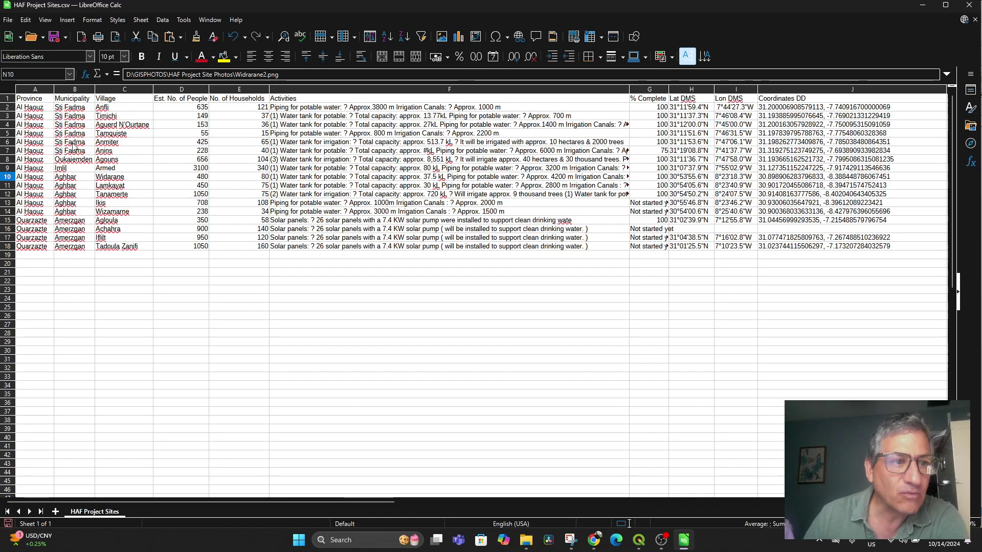
click(8, 116)
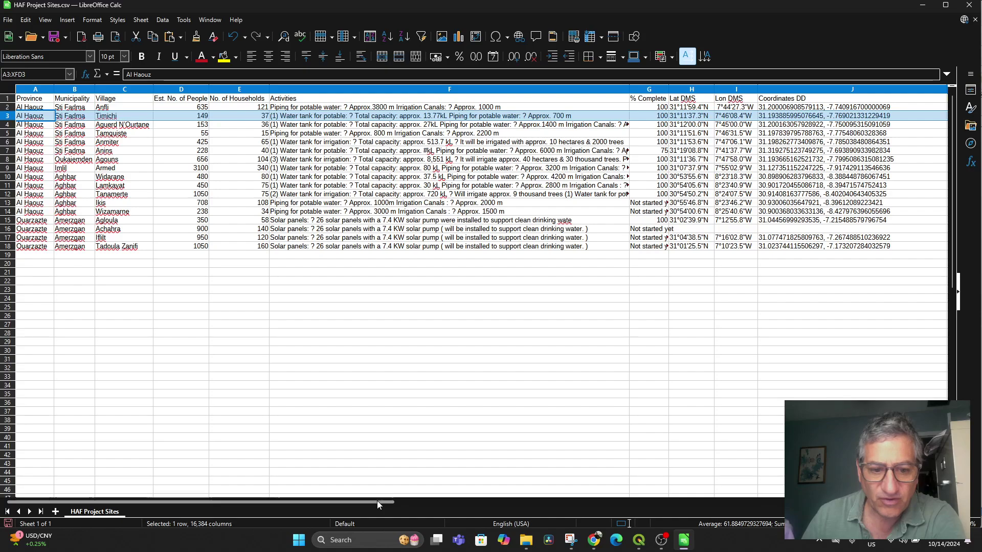
drag(376, 501, 702, 545)
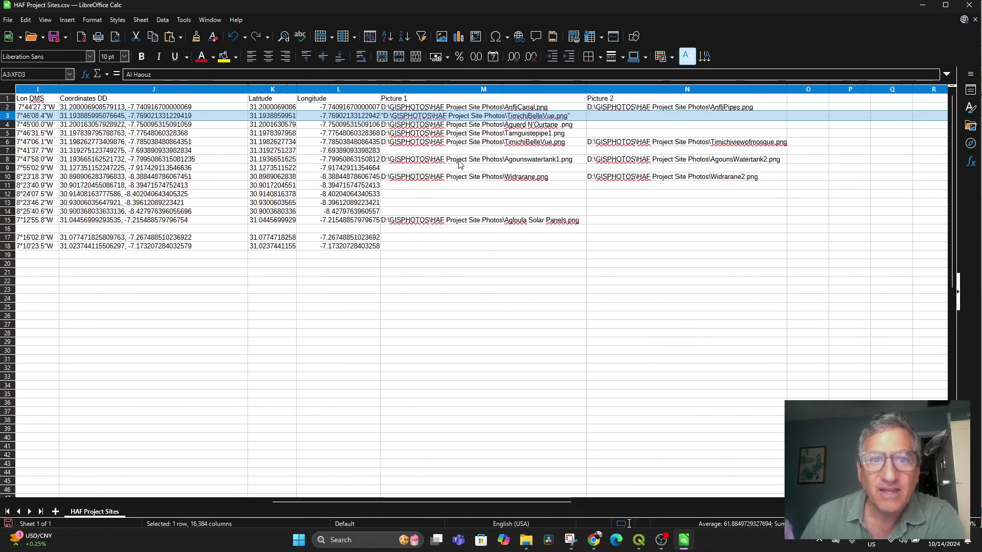
click(389, 117)
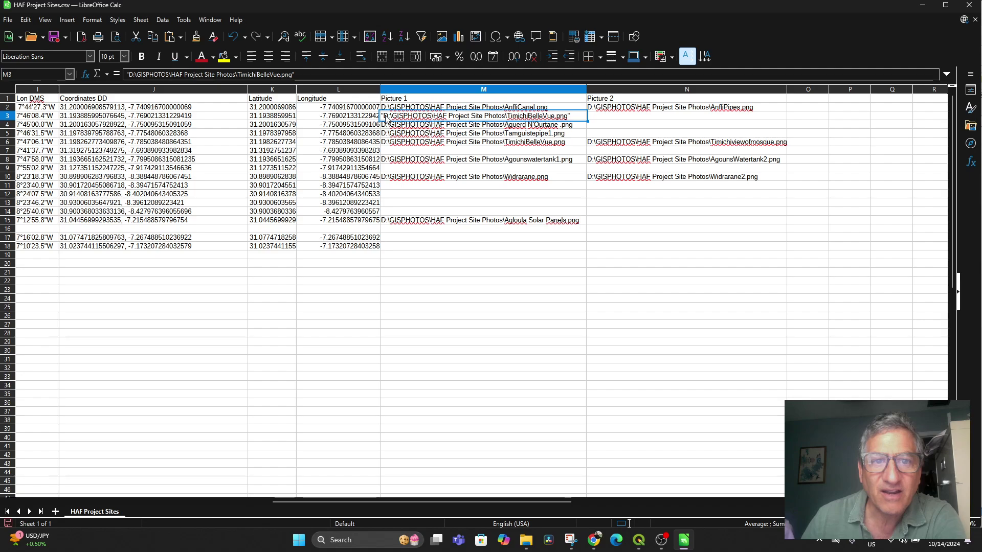
double_click(385, 116)
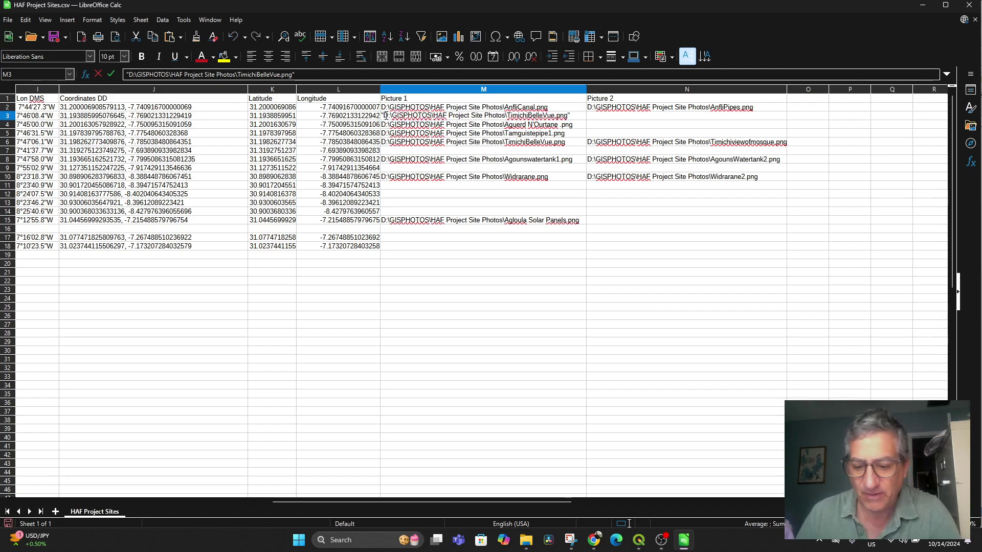
key(BackSpace)
click(571, 118)
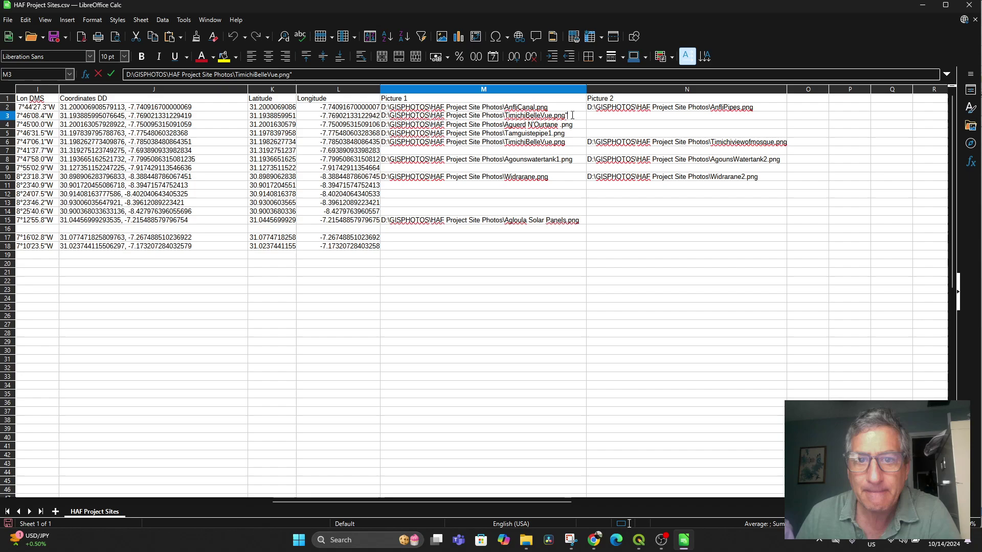
key(BackSpace)
click(547, 288)
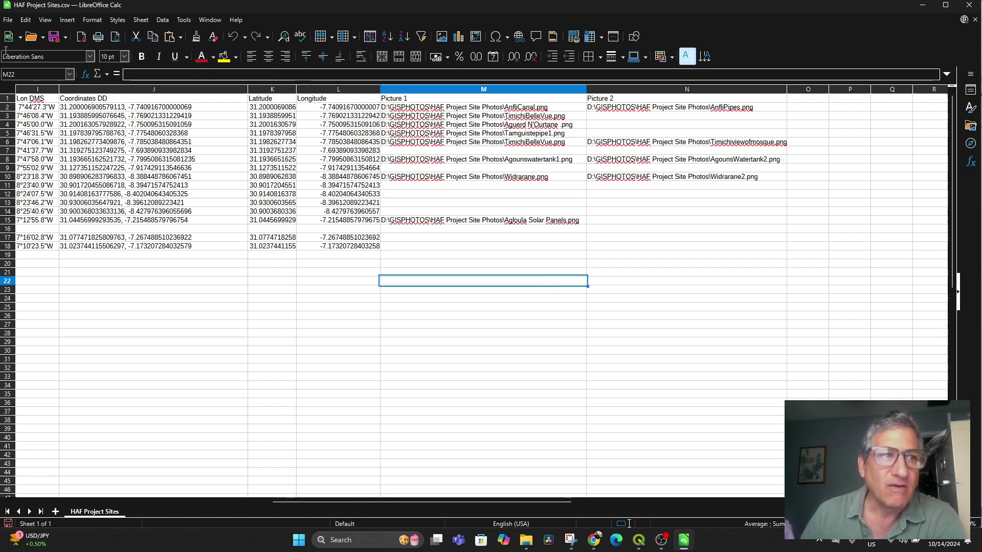
click(7, 20)
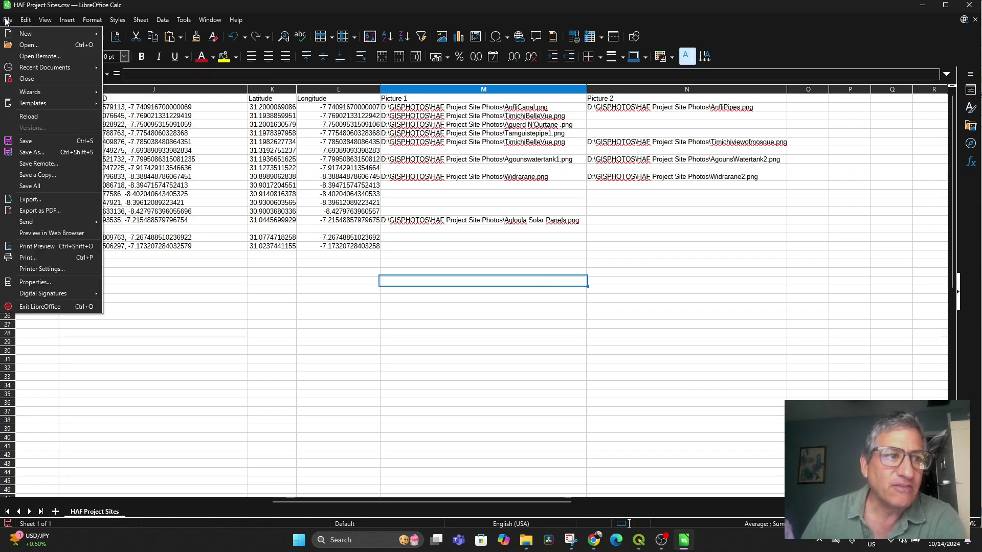
click(27, 141)
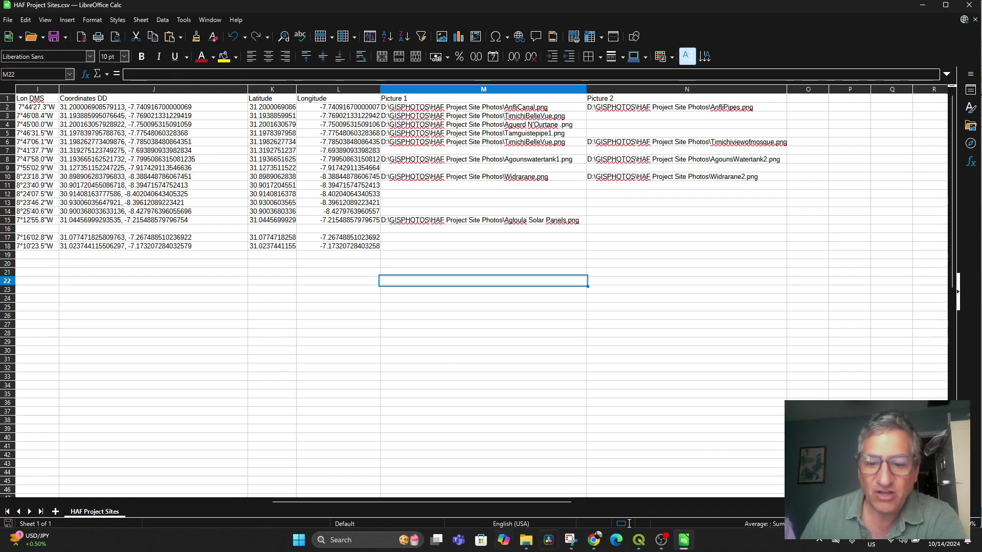
Switch to QGIS and set the HAF Project Sites layer's data source to HAF Project Sites.csv again to reload it
click(639, 542)
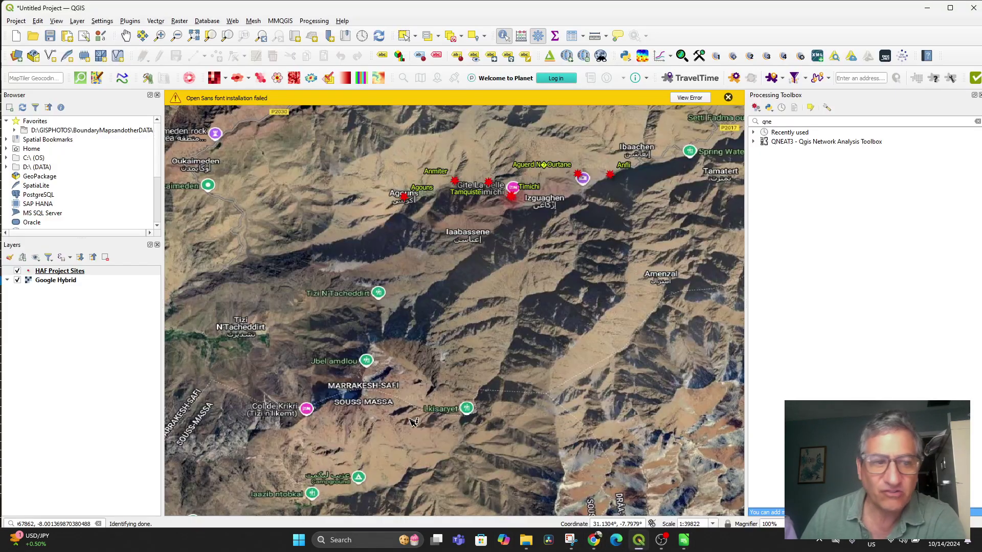
right_click(59, 275)
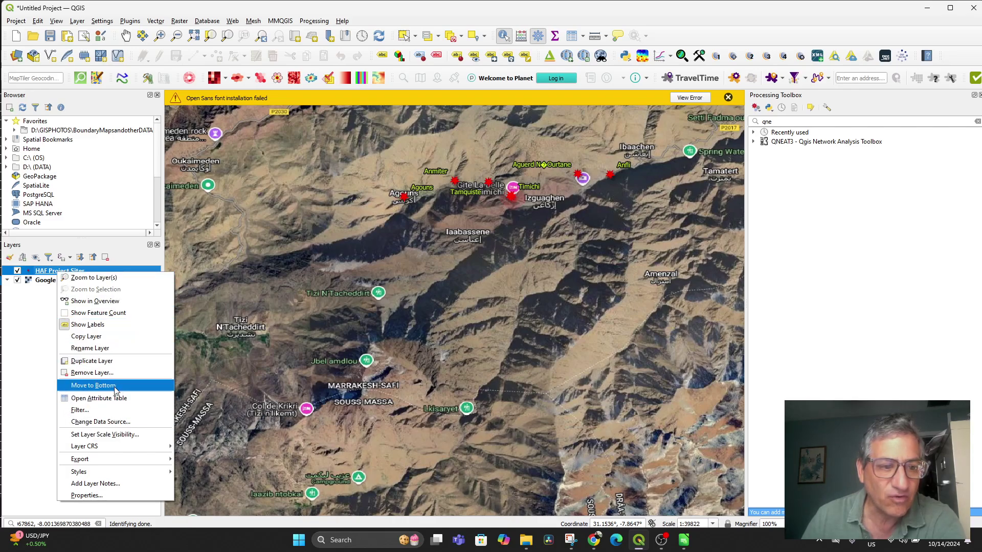
click(107, 424)
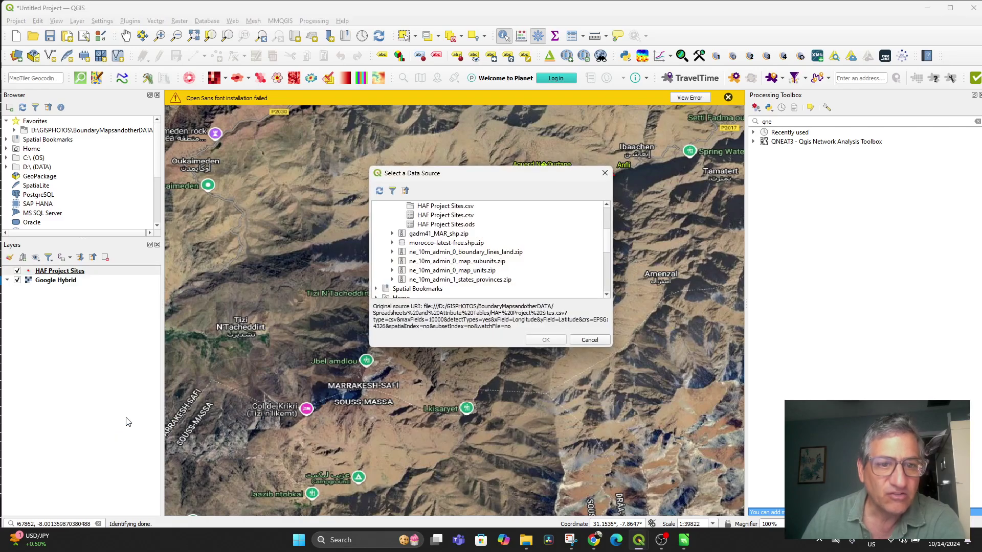
click(443, 216)
click(541, 340)
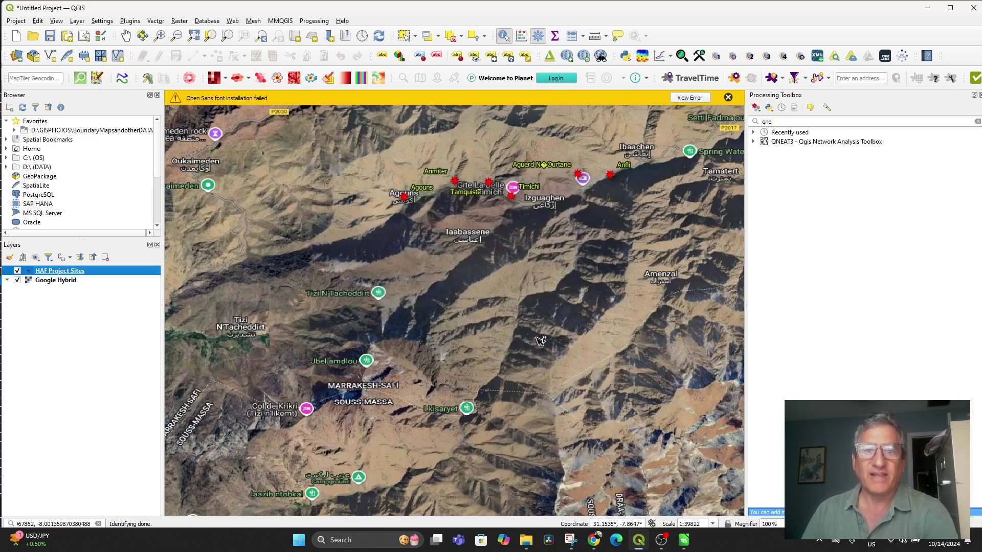
Identify the Timichi site again and view its Picture 1 photo in the feature form
click(514, 200)
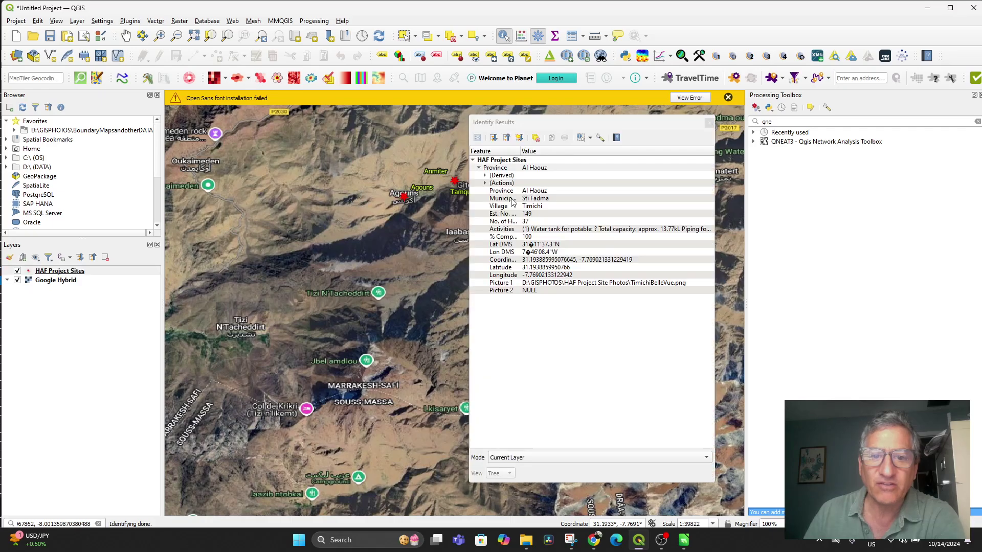
click(478, 139)
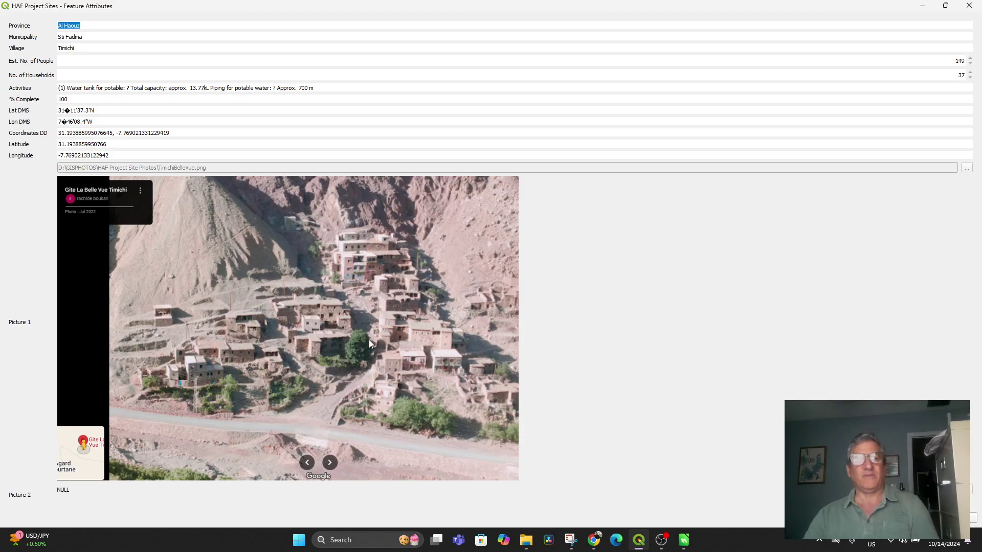
click(970, 6)
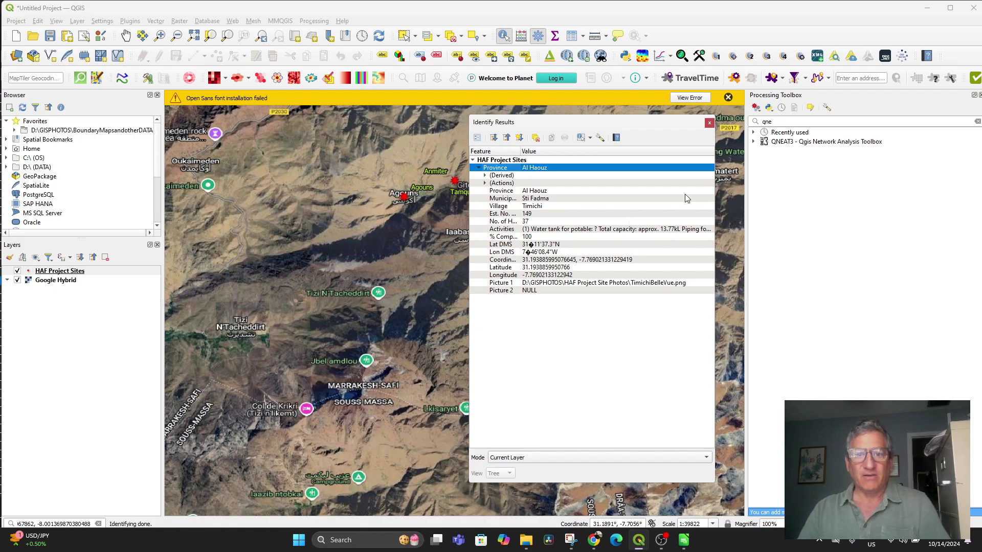
Close Timichi's identify results and view the project site markers around Agouns, Timichi and Anfli
click(709, 123)
scroll(588, 272, down, 1)
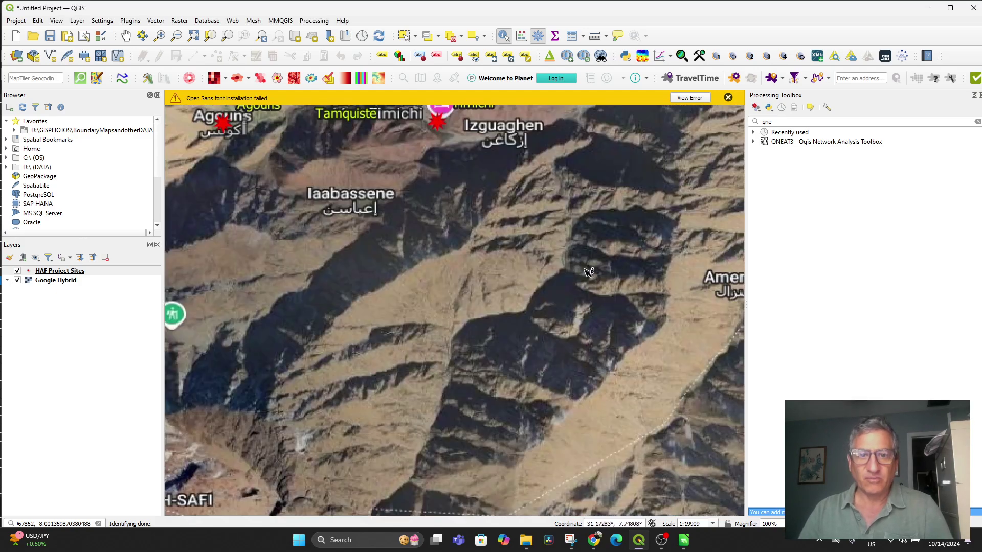
drag(565, 284, 567, 386)
scroll(589, 352, up, 2)
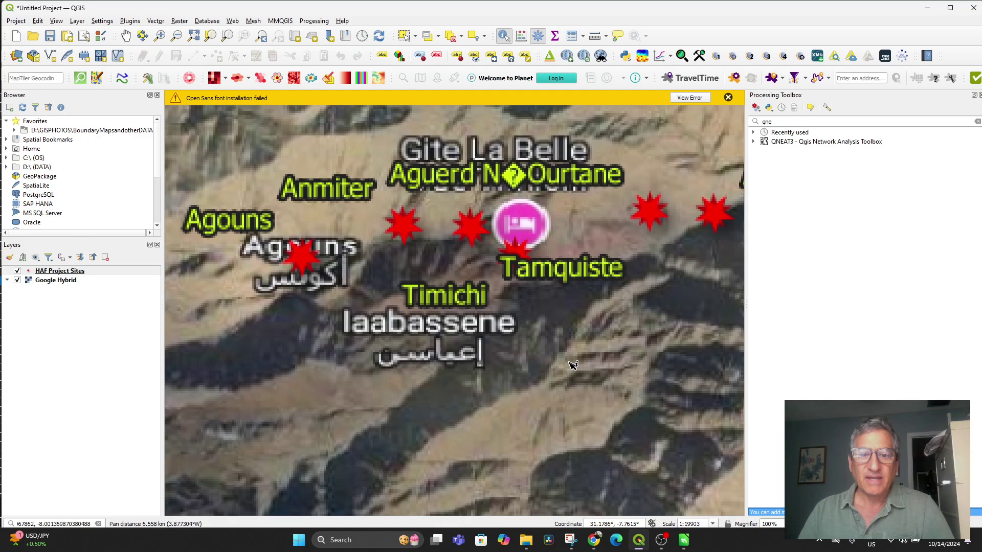
scroll(580, 312, down, 1)
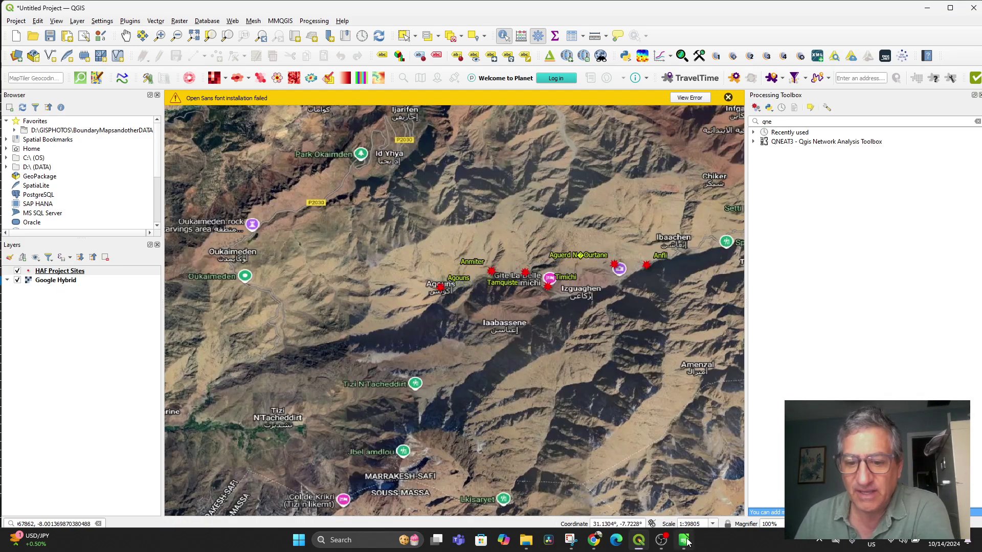
Switch to HAF Project Sites.csv in LibreOffice Calc and review its columns from the picture paths back to Province
mouse_move(685, 542)
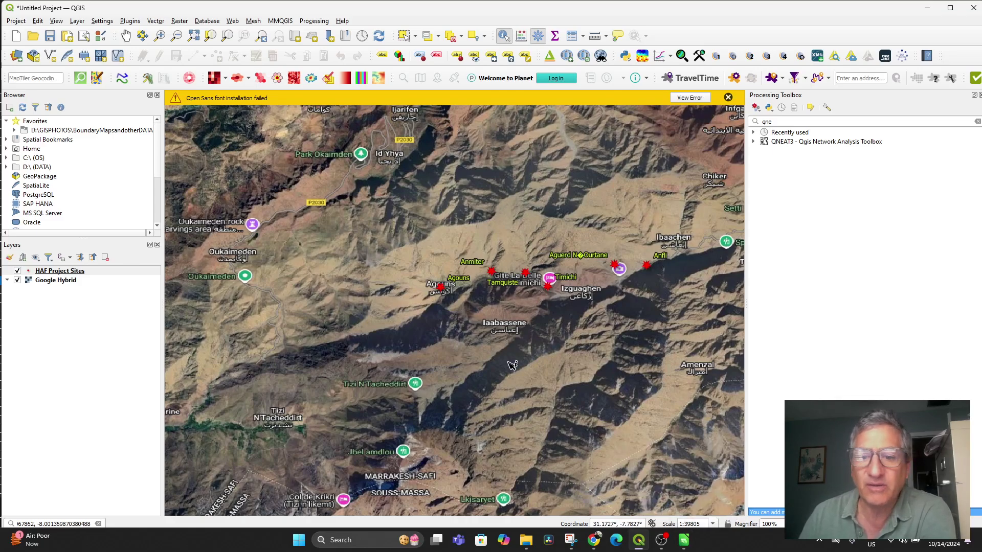
click(686, 545)
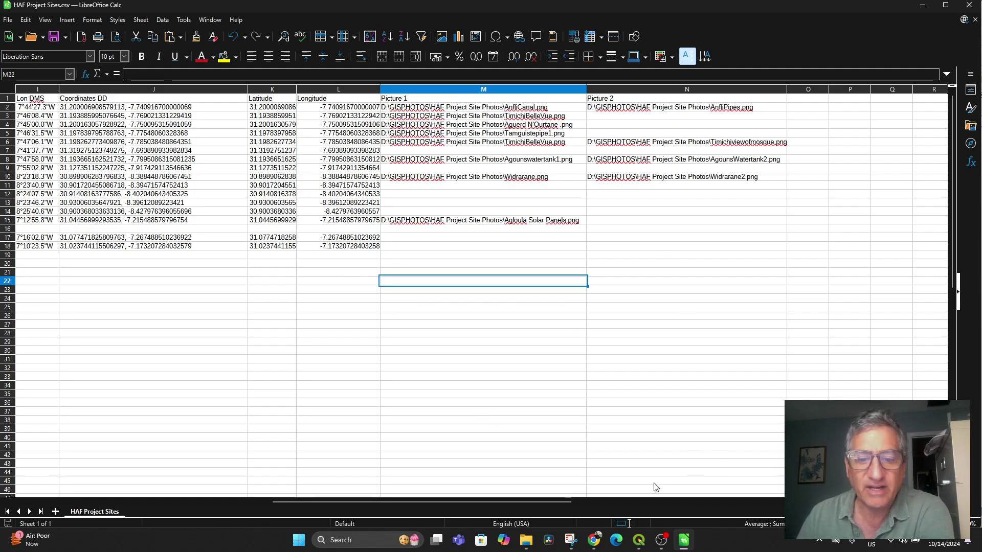
drag(533, 503, 80, 500)
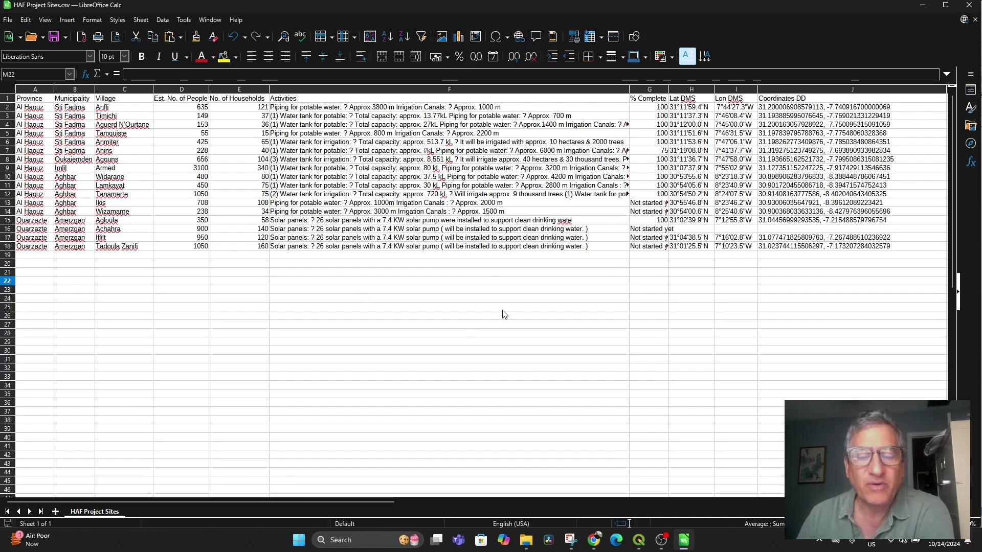
Switch to QGIS and add the ESRI Standard basemap from QuickMapServices
click(639, 540)
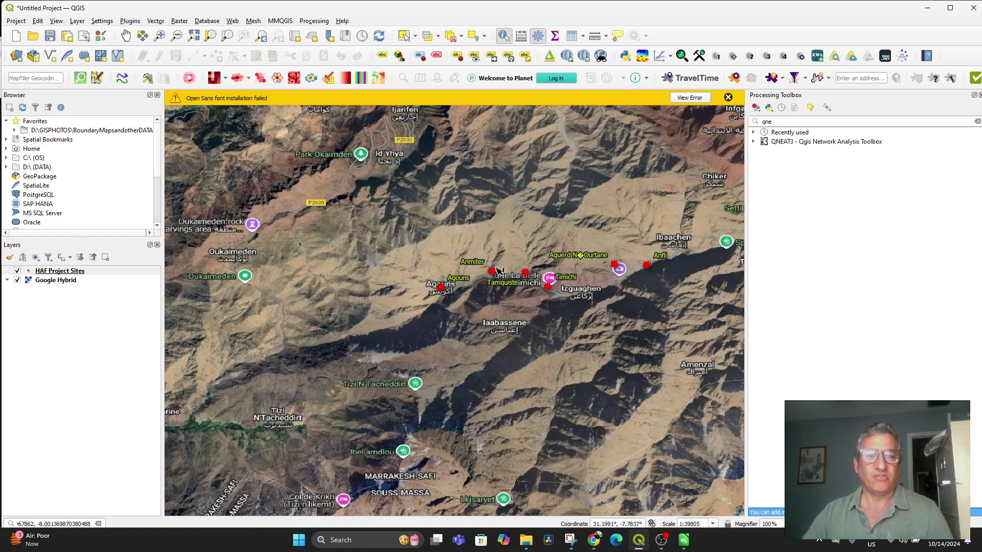
scroll(474, 266, down, 1)
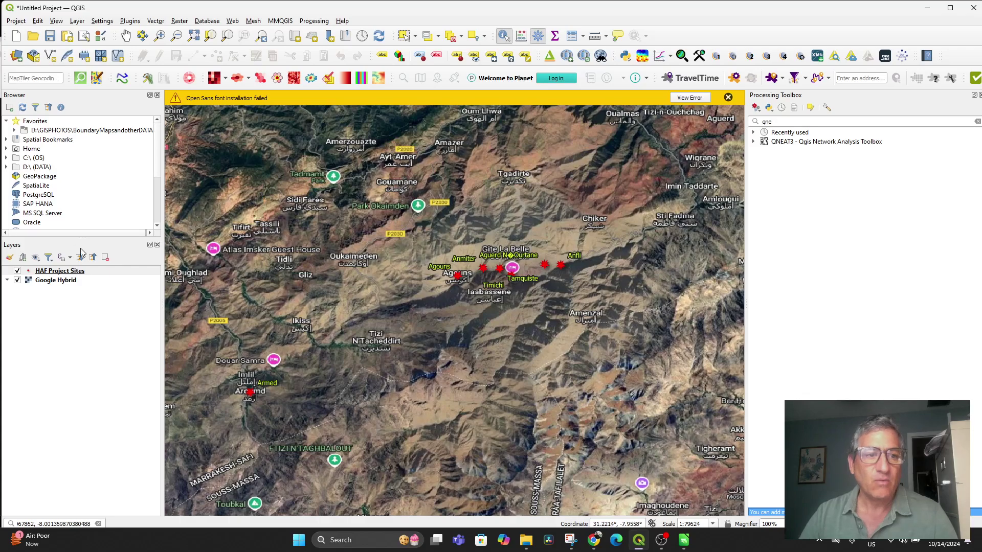
click(233, 22)
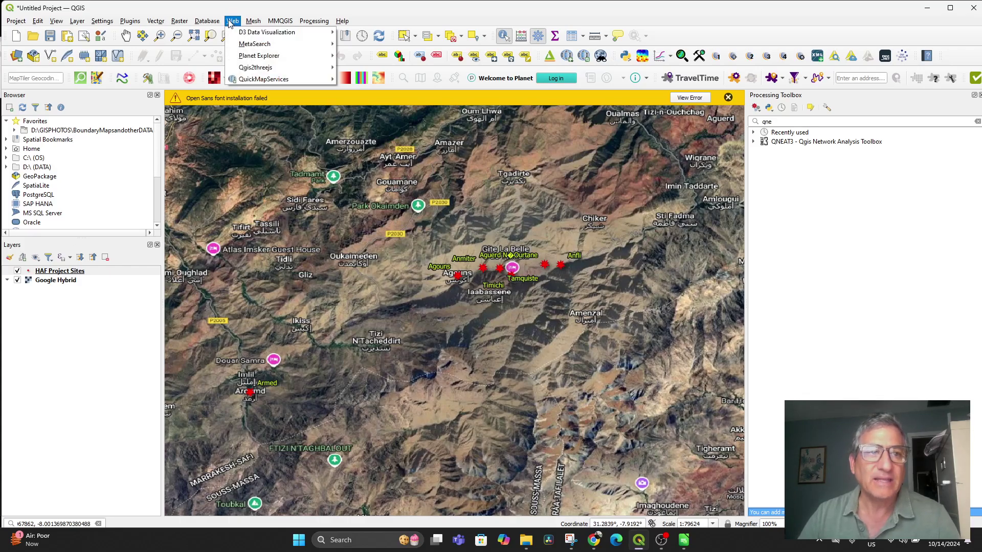
mouse_move(251, 80)
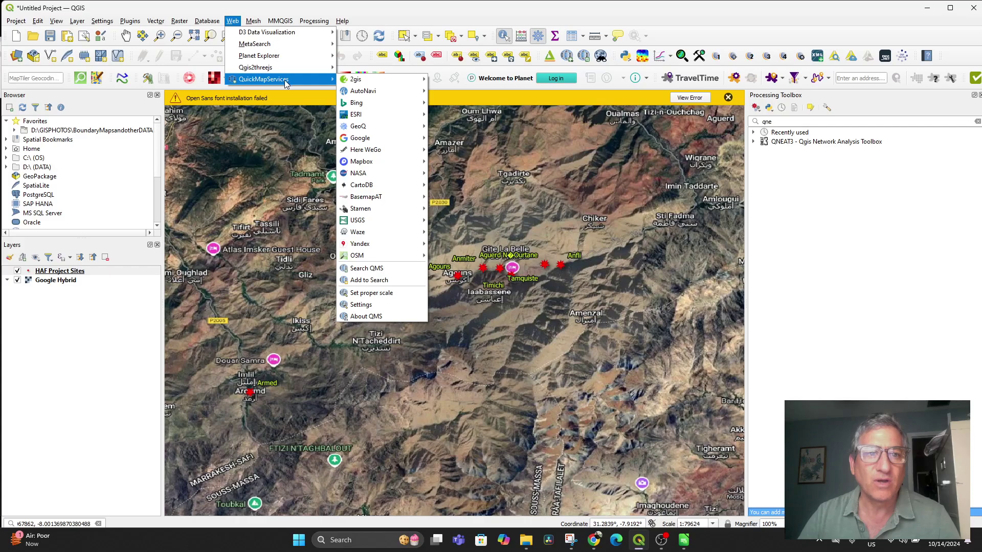
mouse_move(381, 226)
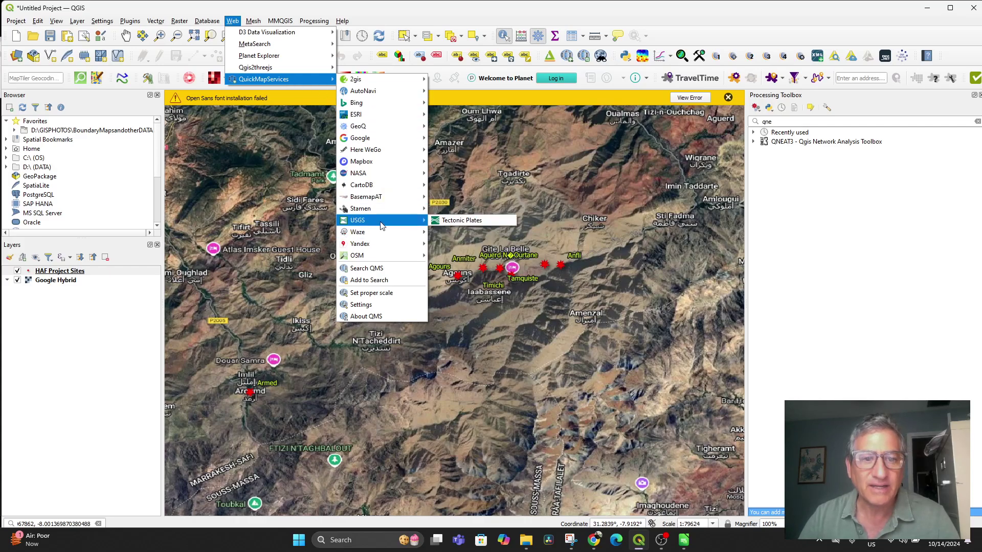
mouse_move(378, 198)
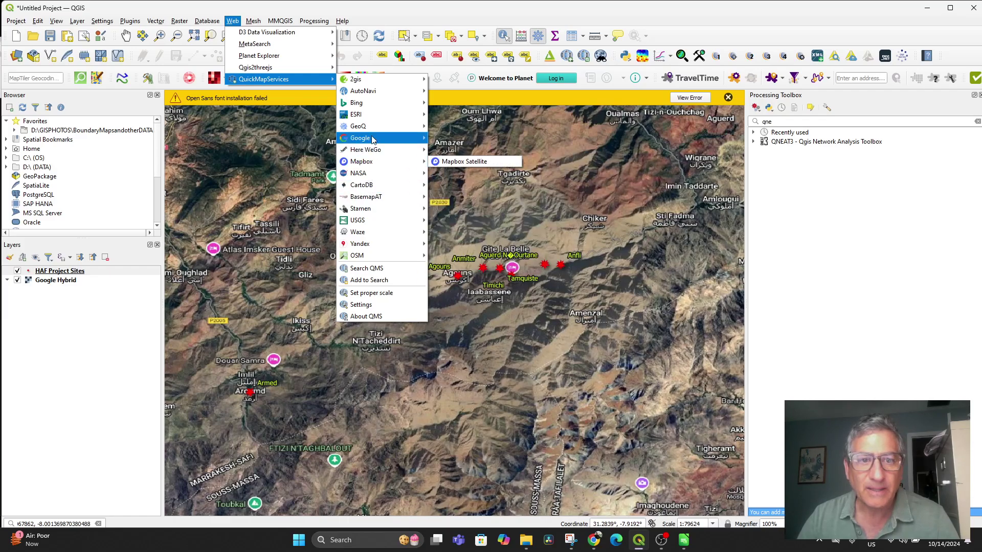
mouse_move(372, 140)
mouse_move(366, 117)
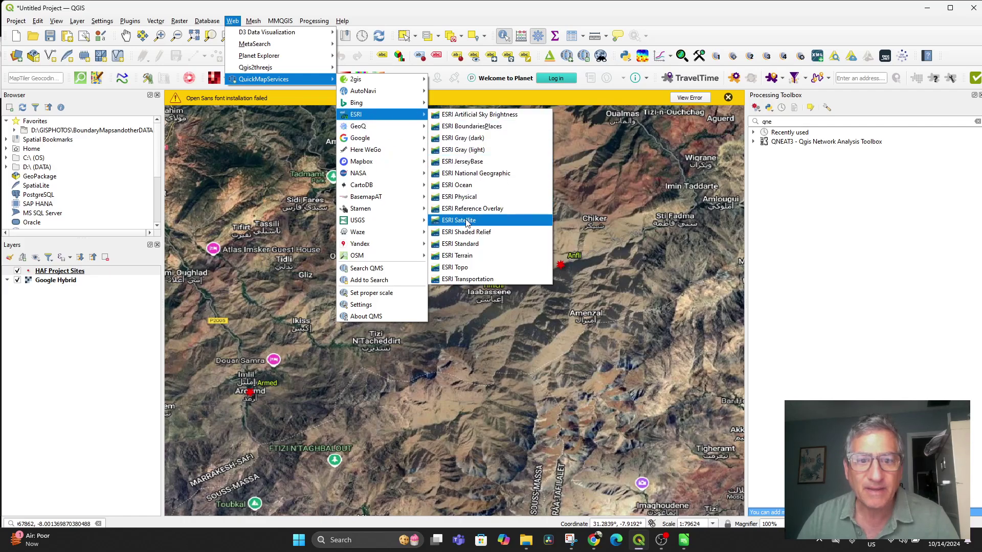
click(472, 245)
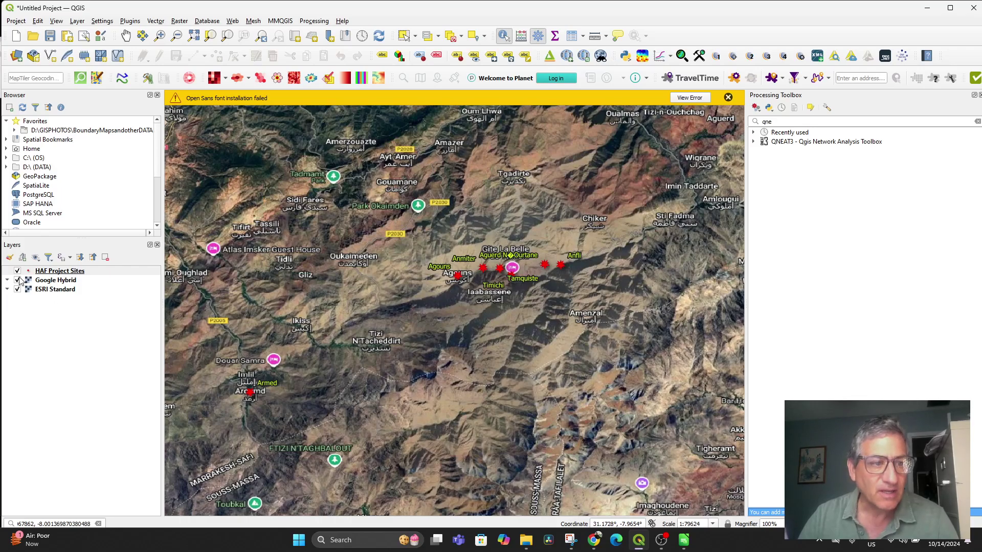
Hide the Google Hybrid layer and view all HAF project sites over ESRI Standard
click(18, 280)
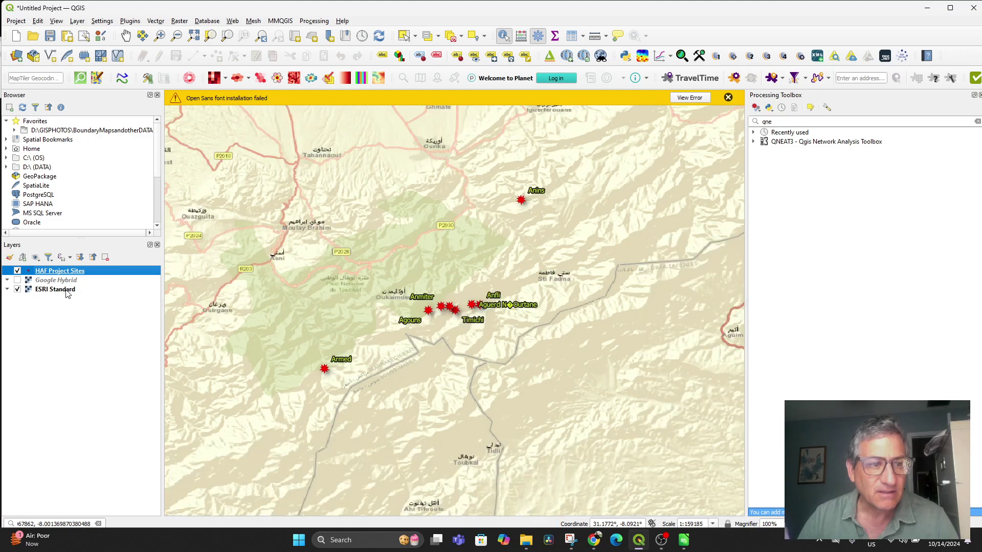
scroll(351, 342, down, 2)
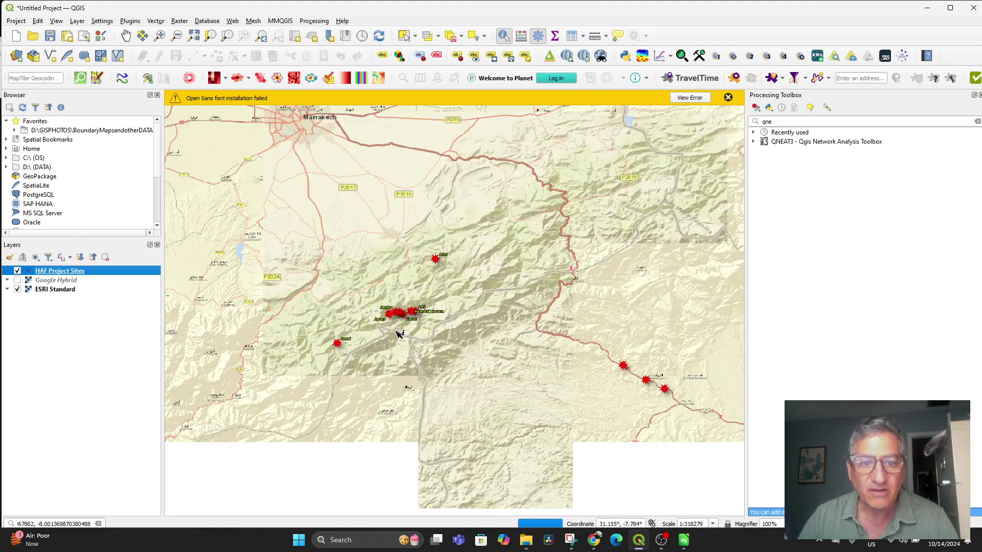
scroll(398, 340, up, 2)
scroll(401, 339, down, 2)
drag(401, 355, 463, 351)
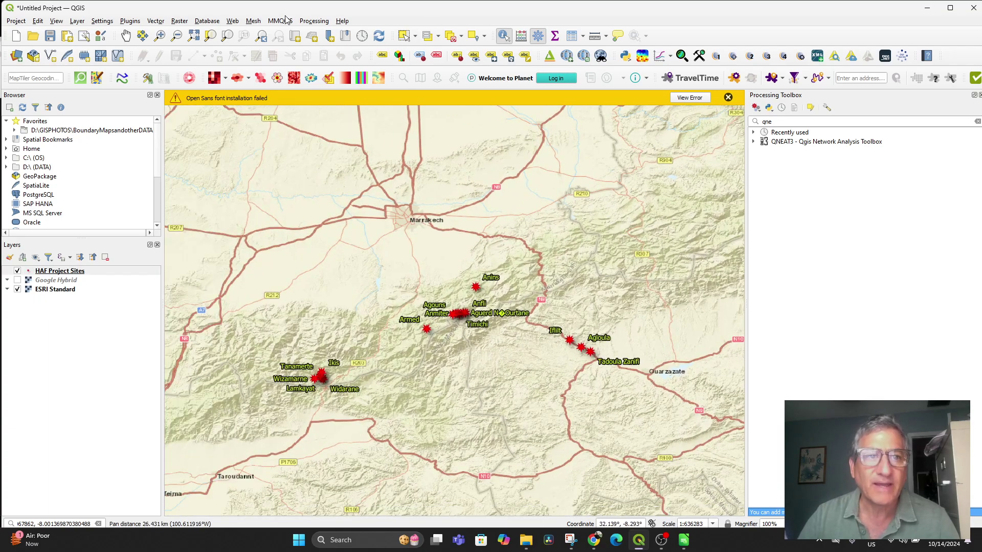
Add the ESRI Satellite basemap from QuickMapServices and hide the ESRI Standard layer
click(254, 20)
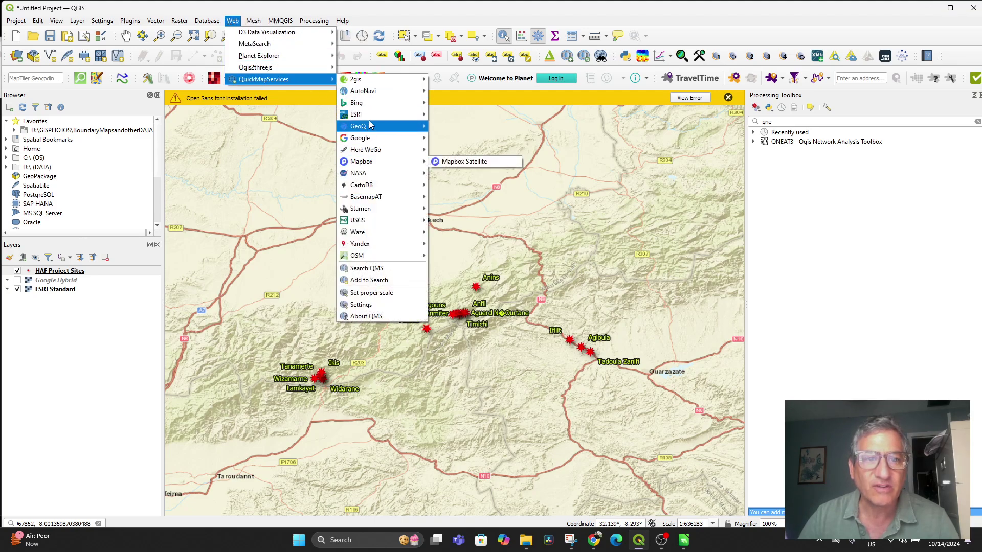
mouse_move(372, 114)
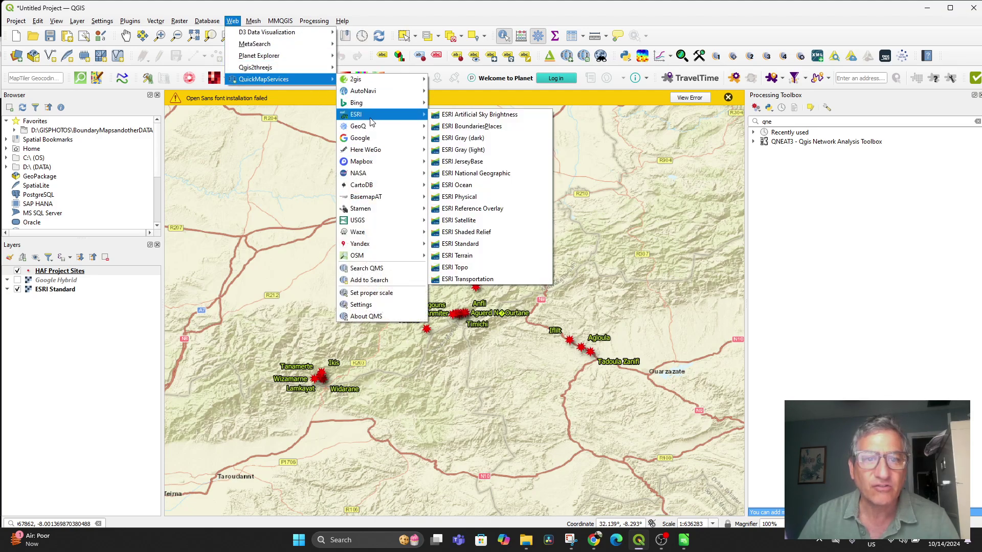
click(496, 221)
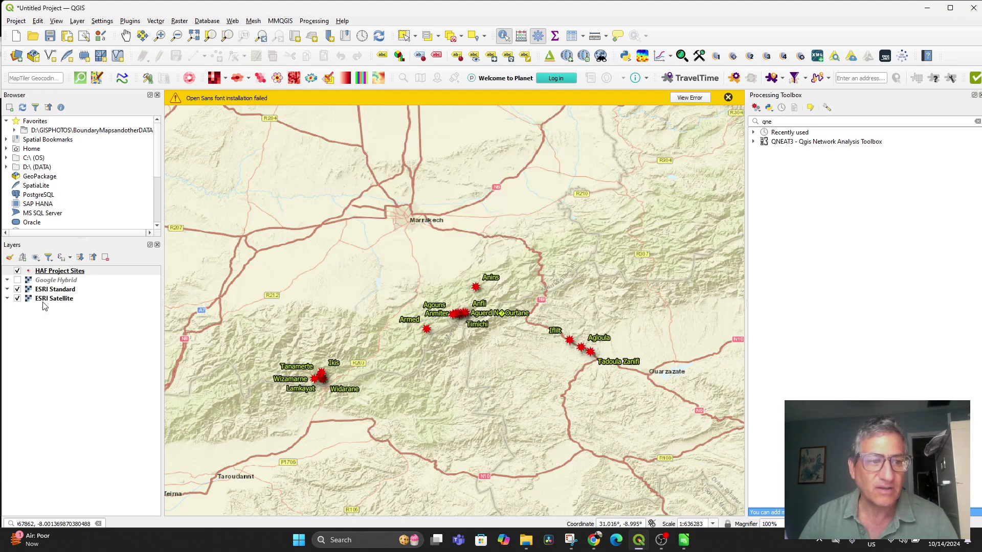
click(17, 290)
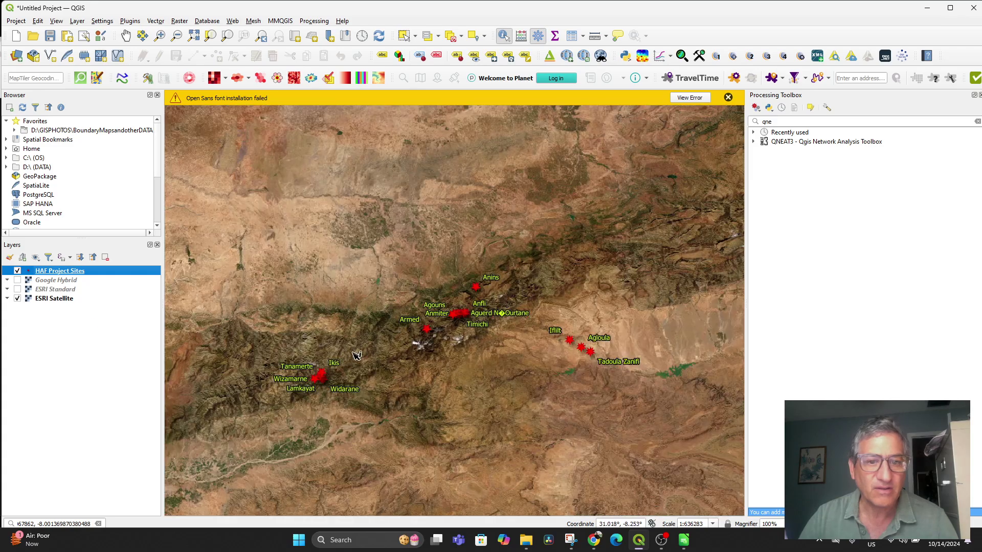
Examine the terrain around the project sites on the ESRI Satellite imagery, from Armed to the Agouns–Anfli valley
scroll(384, 366, up, 2)
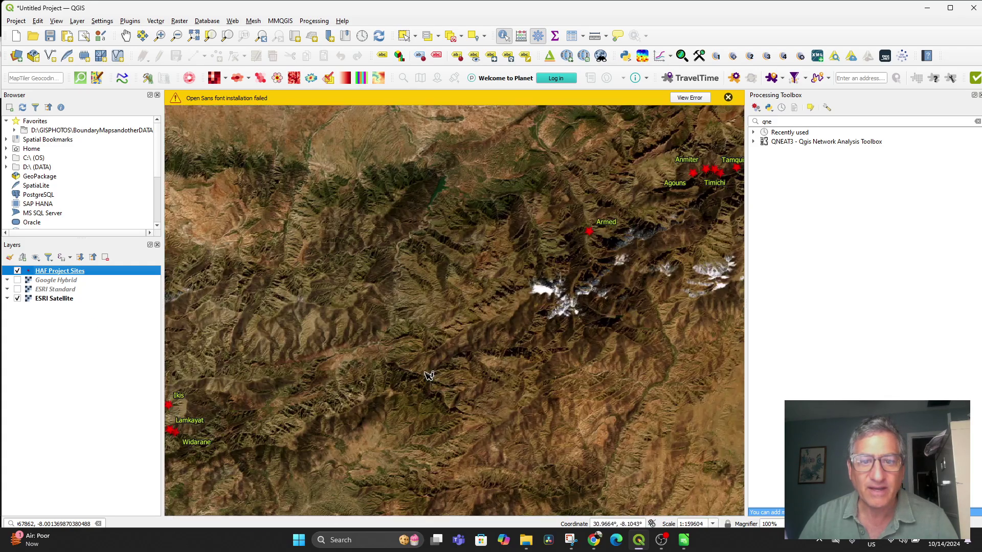
drag(429, 375, 374, 408)
scroll(475, 304, up, 1)
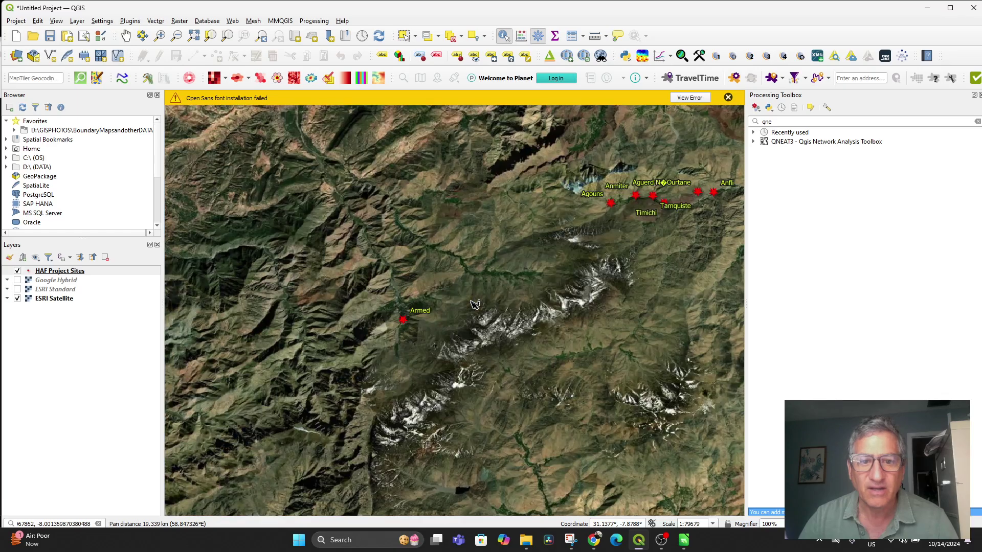
drag(478, 306, 438, 382)
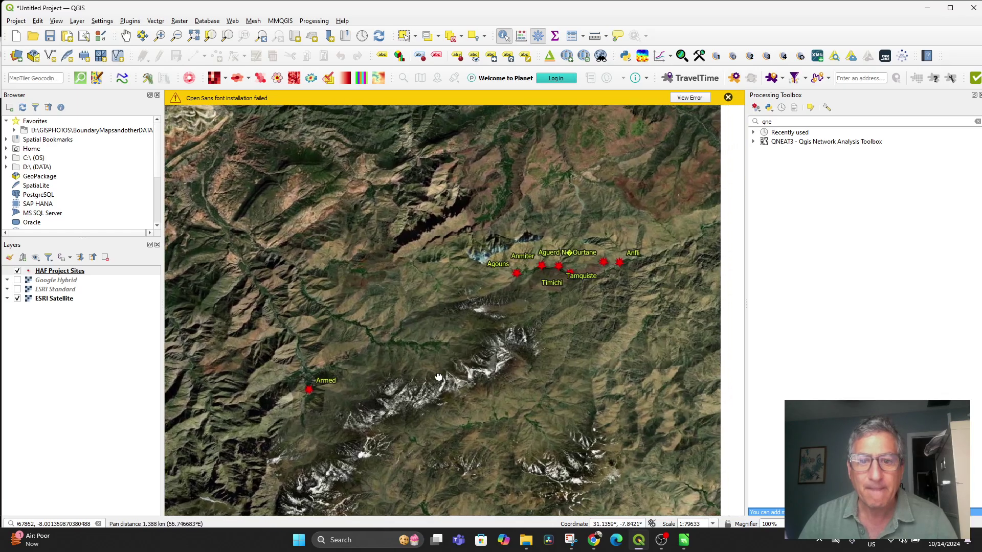
scroll(439, 381, down, 3)
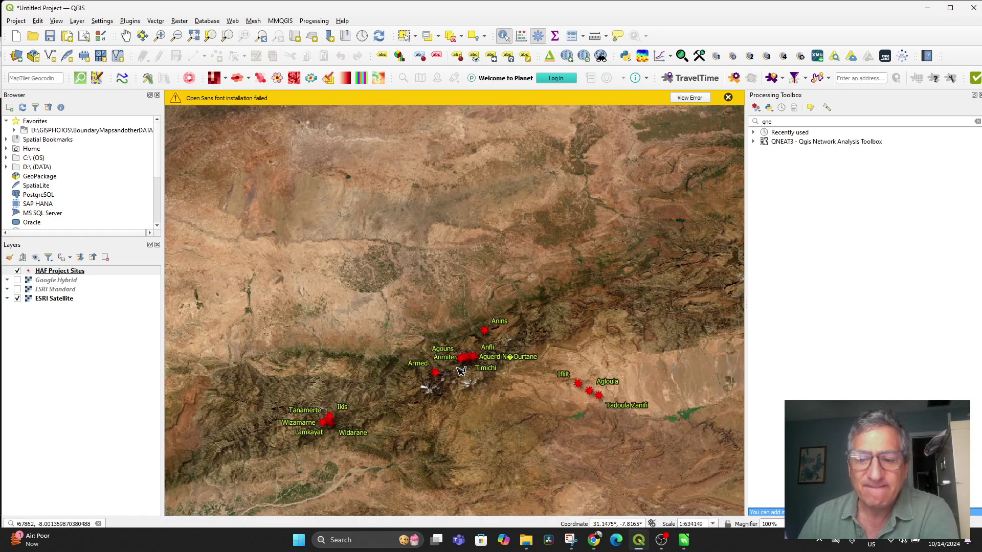
scroll(461, 369, up, 2)
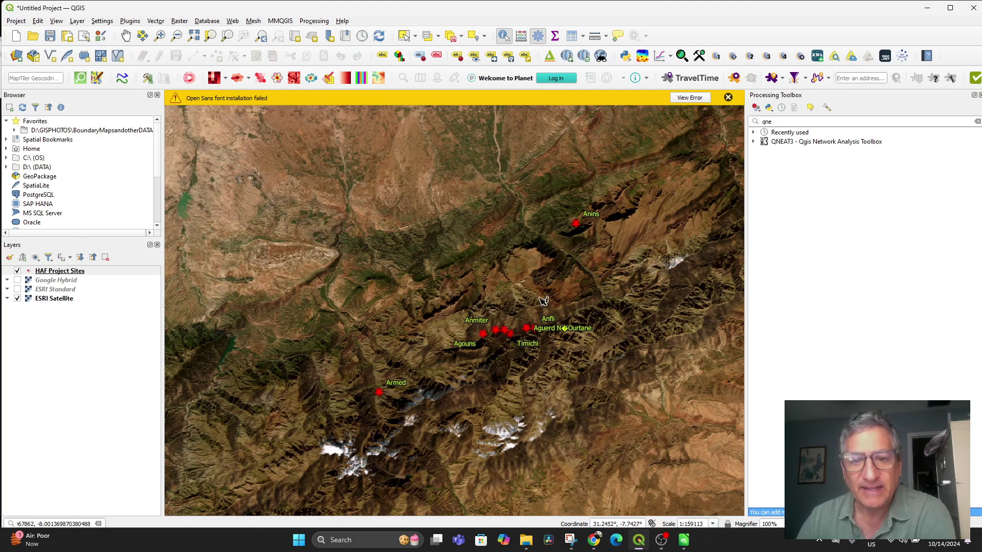
drag(578, 320, 508, 333)
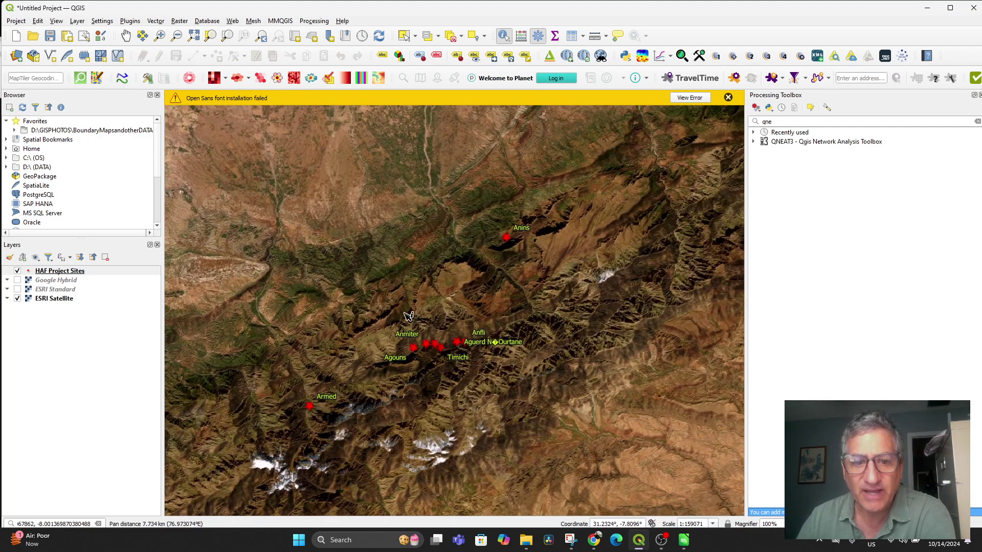
scroll(427, 353, up, 2)
click(424, 342)
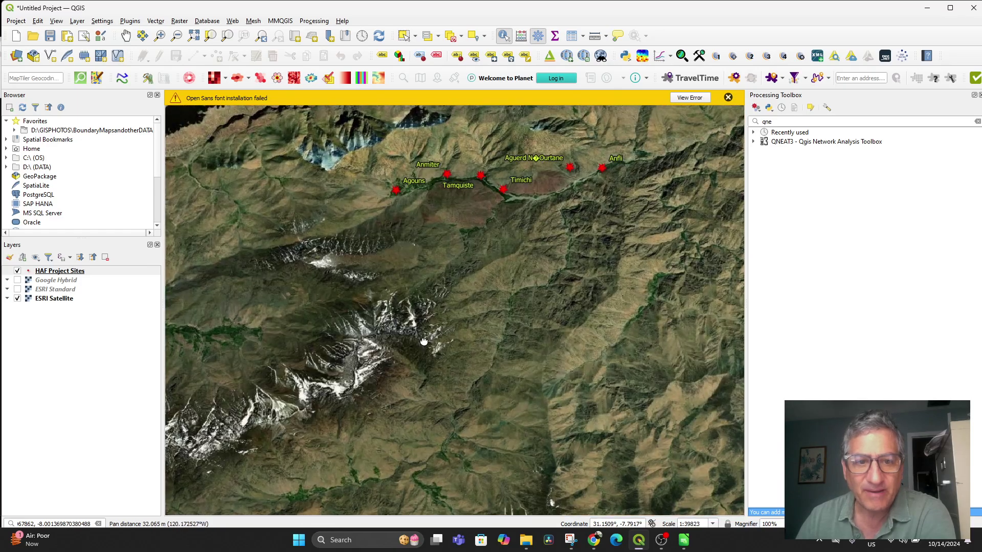
drag(424, 341, 466, 432)
scroll(605, 294, up, 1)
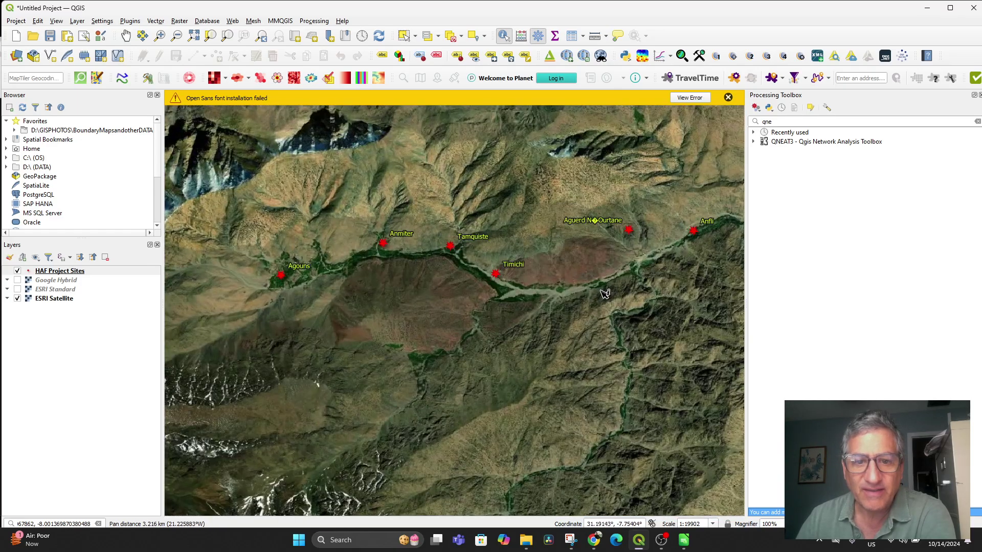
scroll(387, 241, up, 1)
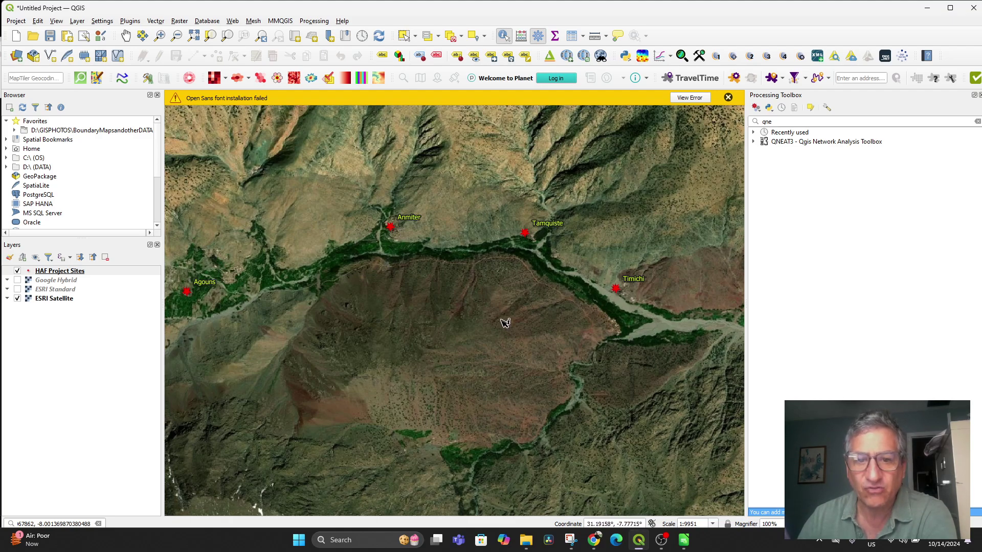
scroll(512, 327, down, 2)
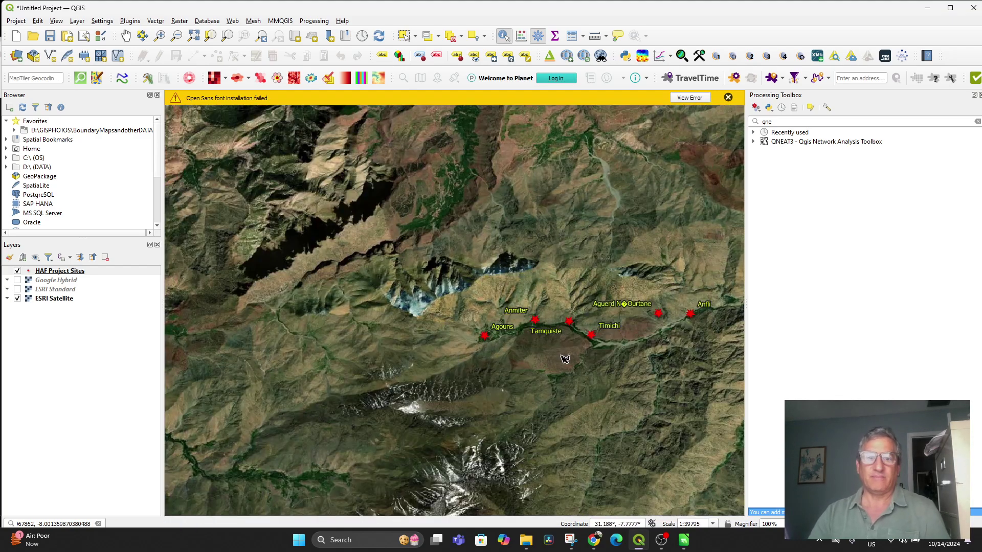
click(684, 546)
click(661, 546)
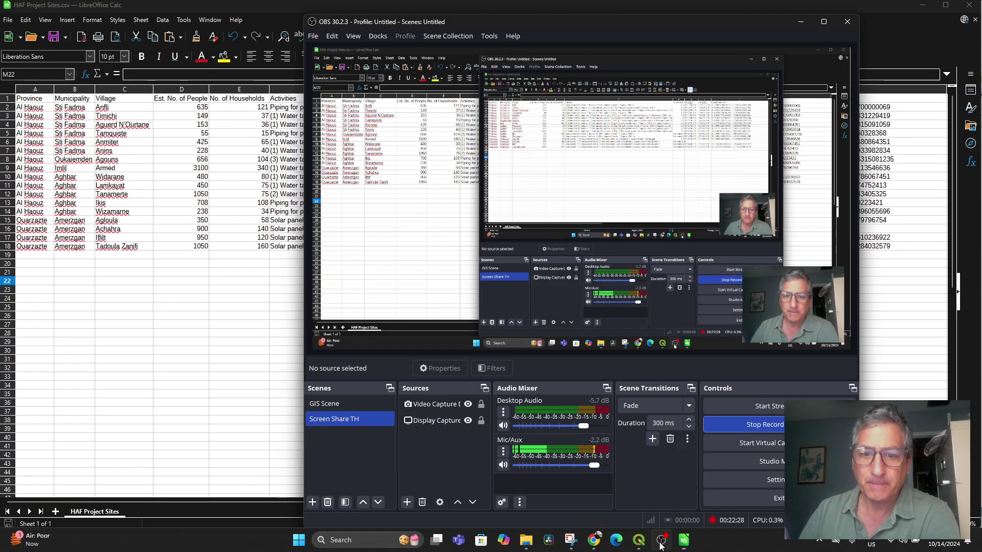